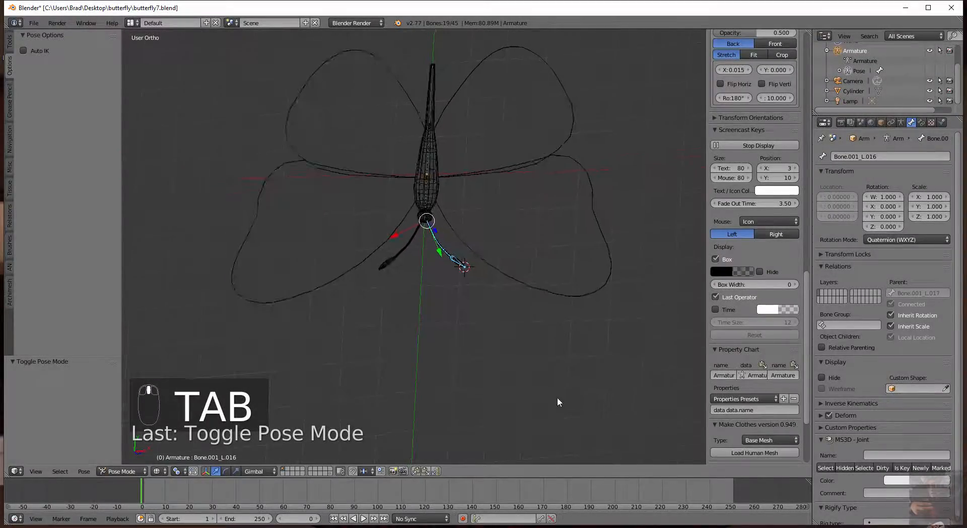
Examine the antenna bones and the butterfly's body up close in top view.
key("KP_7")
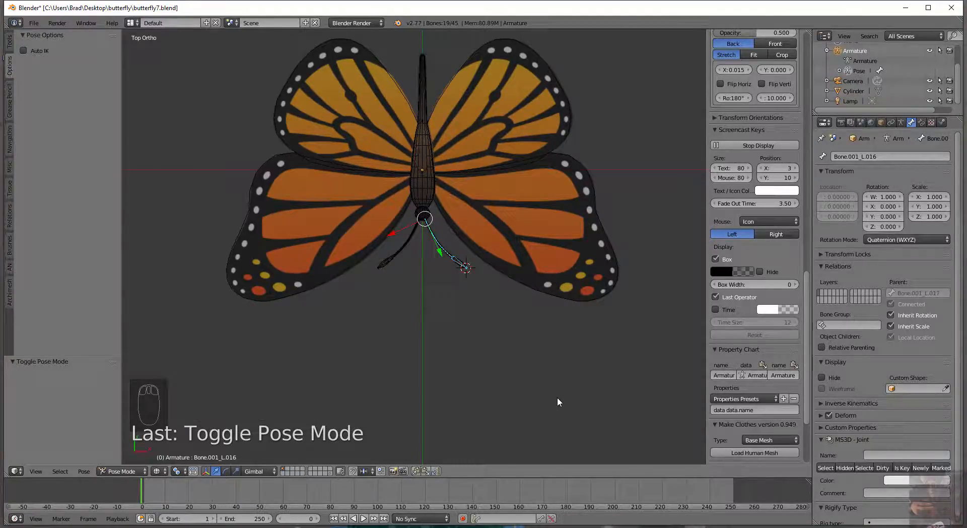
scroll(557, 397, "up", 8)
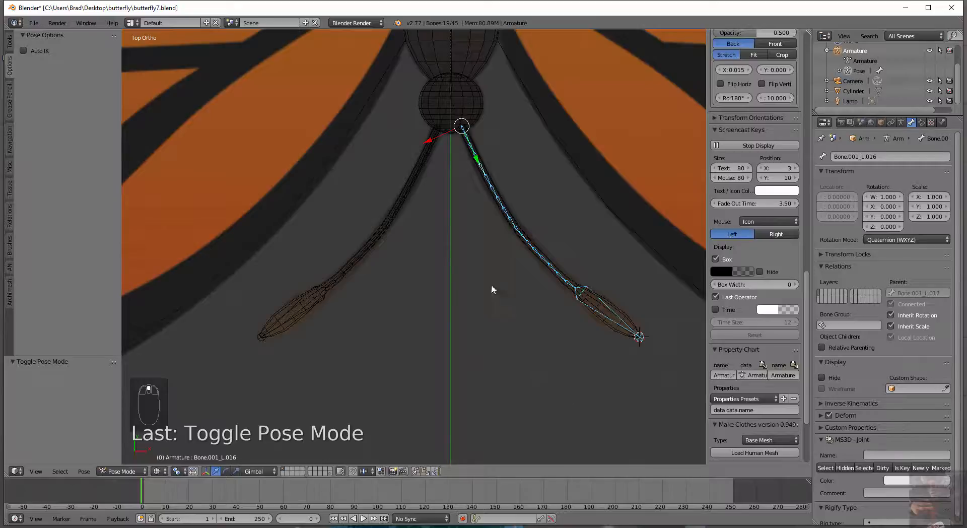
middle_click_drag(457, 322, 409, 377, "shift")
scroll(383, 344, "up", 3)
middle_click_drag(398, 319, 452, 364, "shift")
scroll(463, 218, "down", 1)
scroll(434, 242, "down", 5)
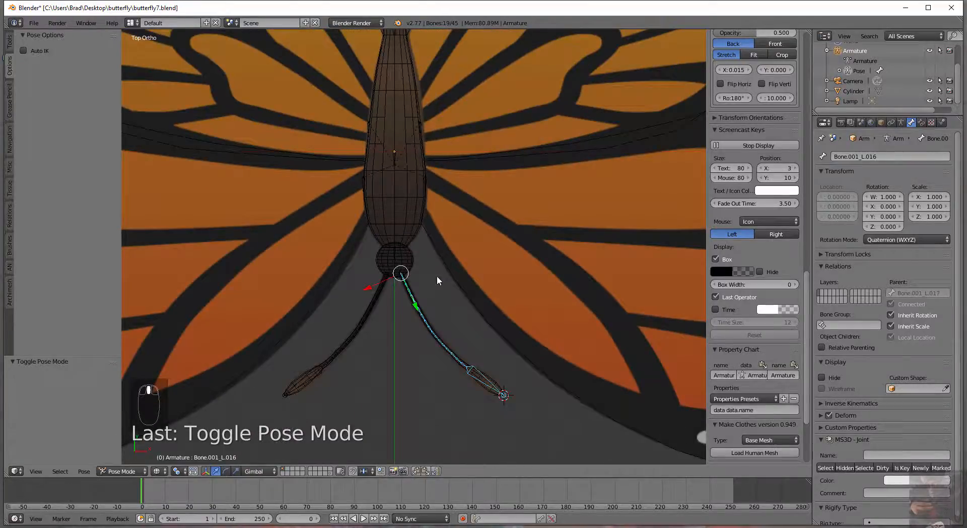
middle_click_drag(437, 276, 496, 353, "shift")
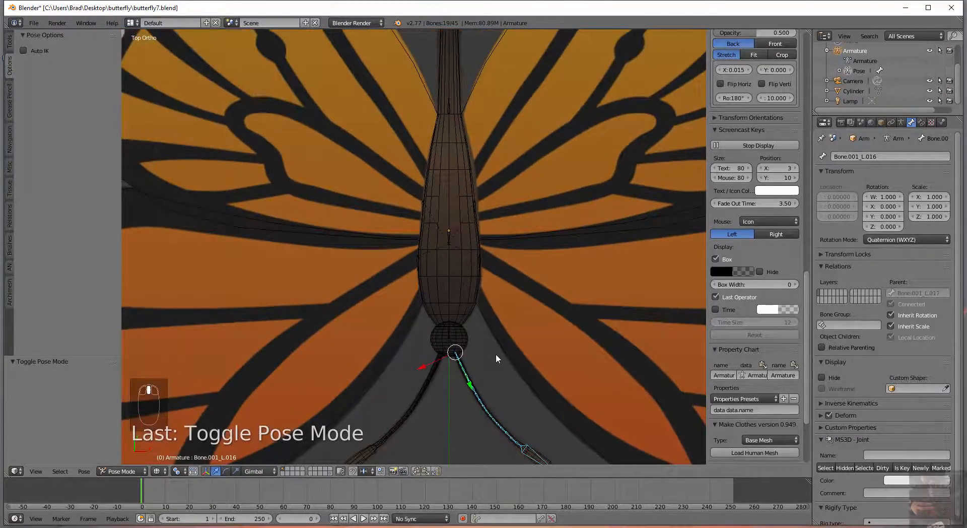
Select the edge loop where the tail meets the butterfly's body and snap the 3D cursor to it.
left_click(458, 205)
key("Tab")
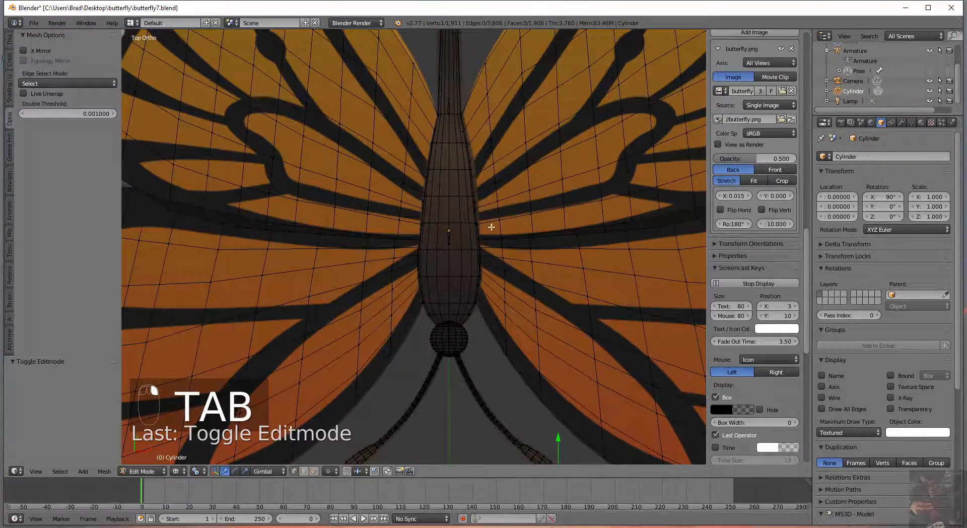
scroll(437, 200, "up", 5)
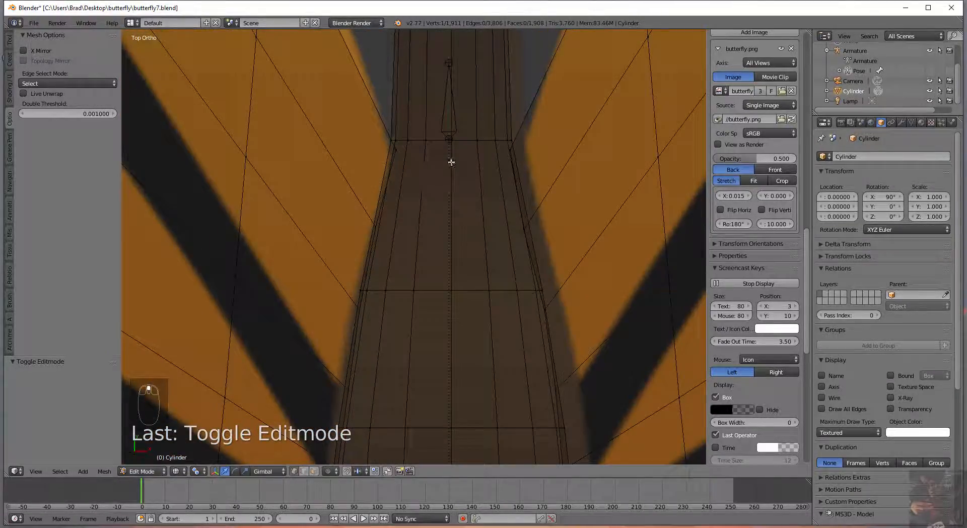
right_click(461, 141, "alt")
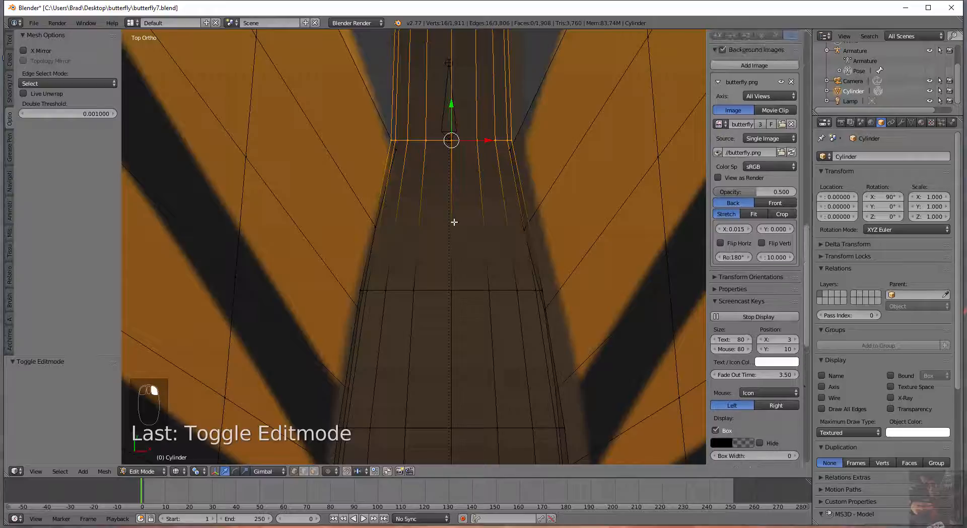
key("shift+s")
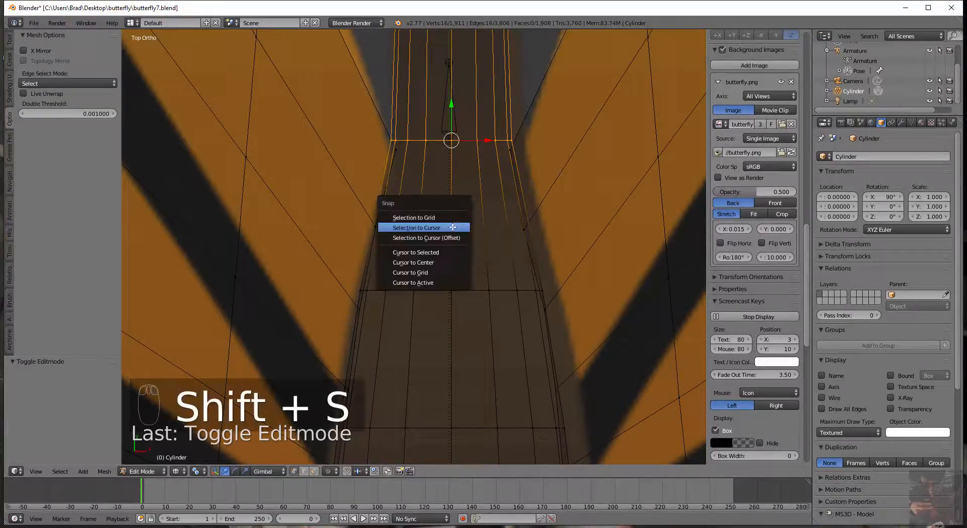
left_click(446, 253)
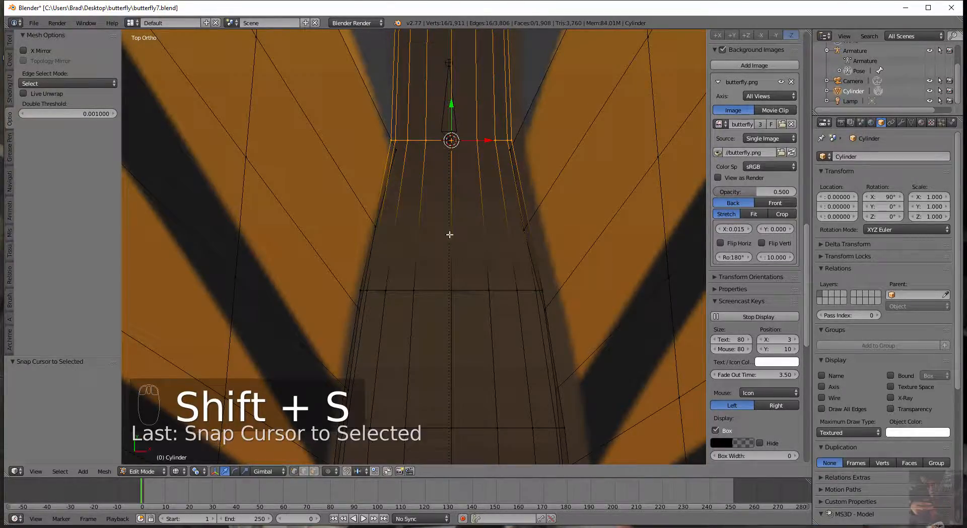
Snap the tail bone Bone.002 to the 3D cursor in the armature's Edit Mode.
key("Tab")
right_click(455, 130)
key("Tab")
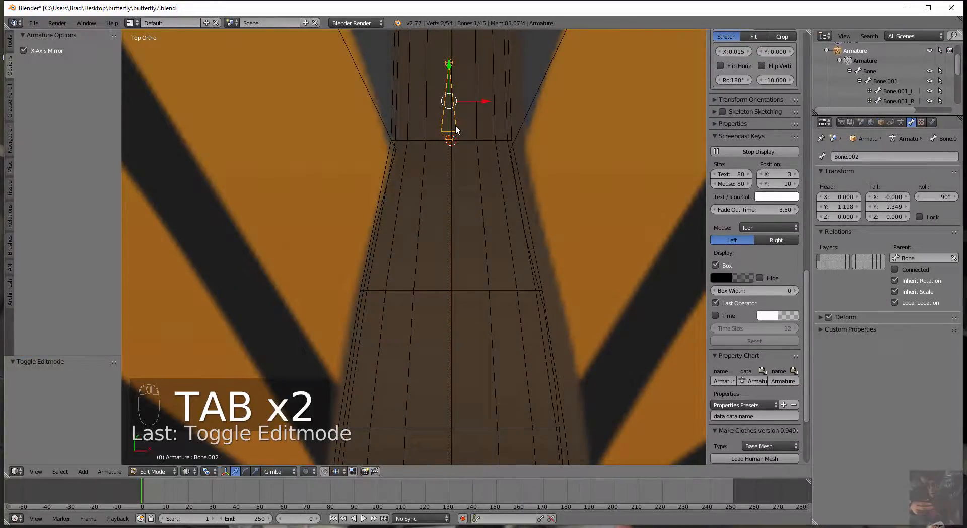
key("shift+s")
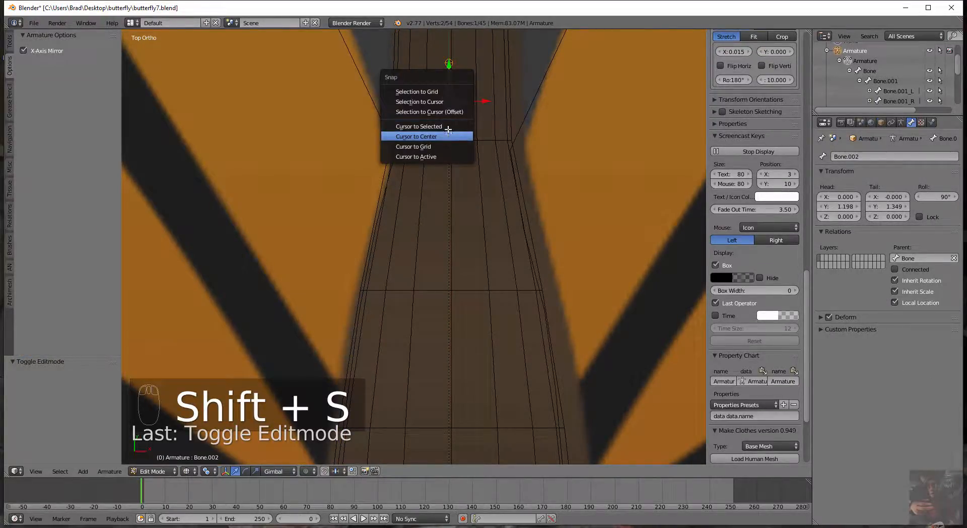
left_click(446, 102)
scroll(458, 188, "down", 5)
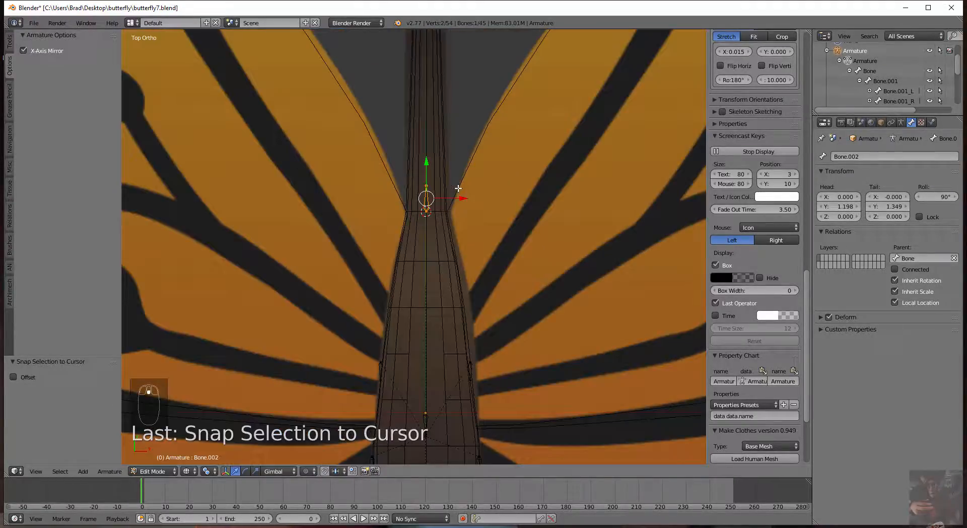
Select all vertices of the butterfly mesh's tail down to its base with Circle Select.
key("Tab")
right_click(439, 156)
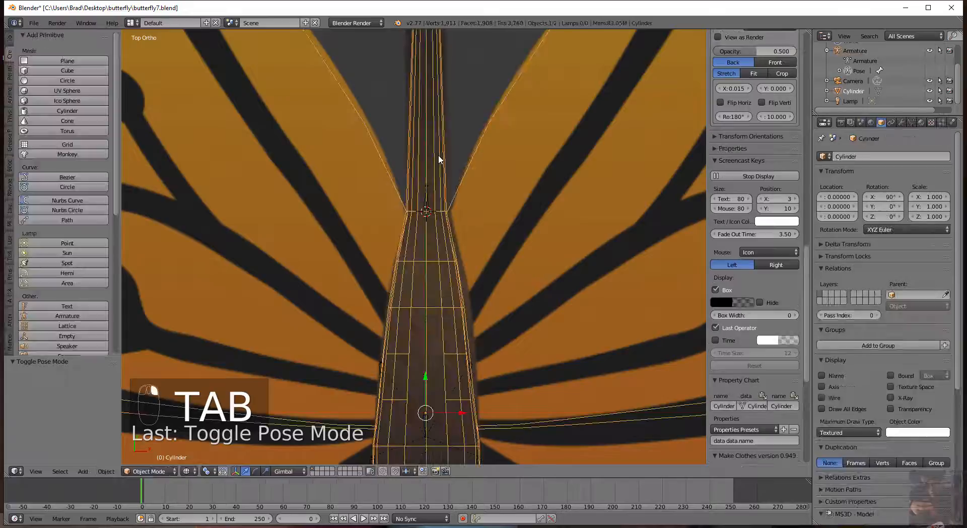
key("Tab")
middle_click_drag(447, 247, 433, 362, "shift")
scroll(449, 255, "down", 2)
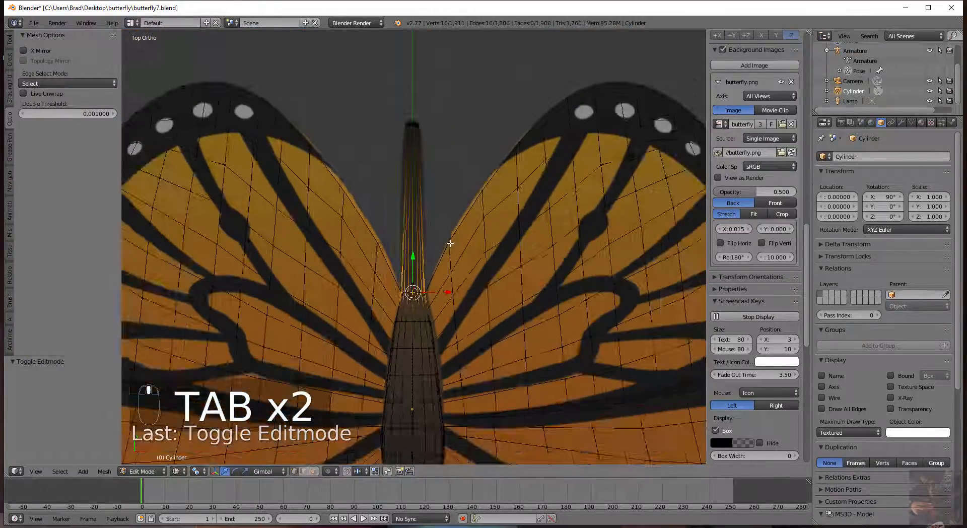
key("c")
left_click(410, 115)
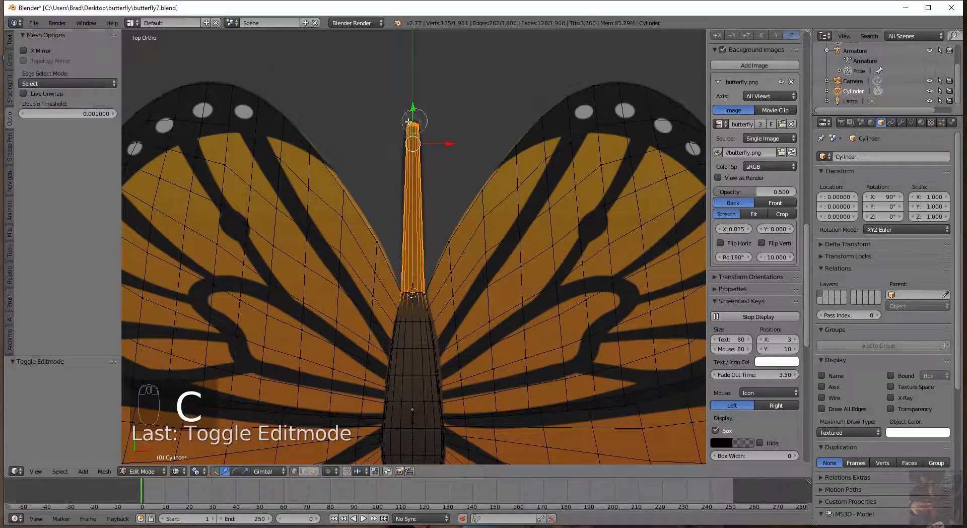
left_click(424, 288)
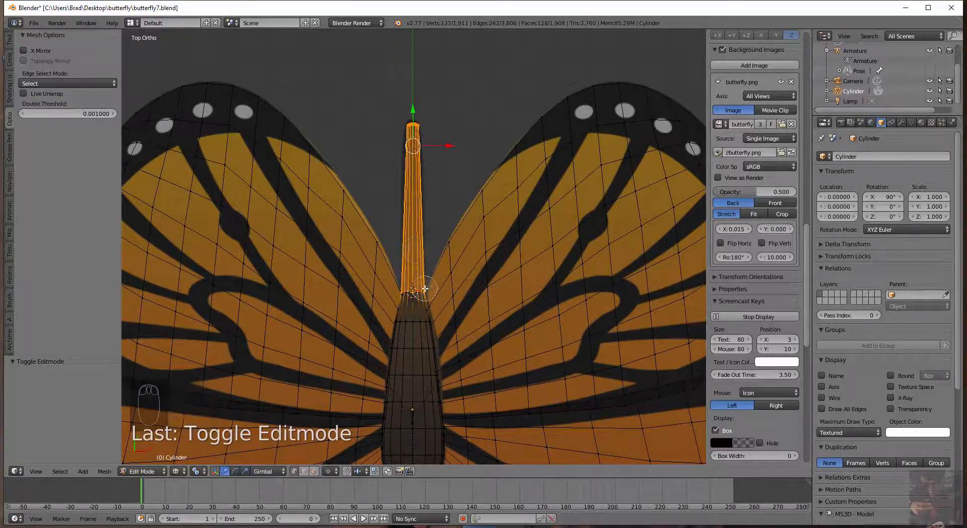
left_click(401, 290)
right_click(417, 286)
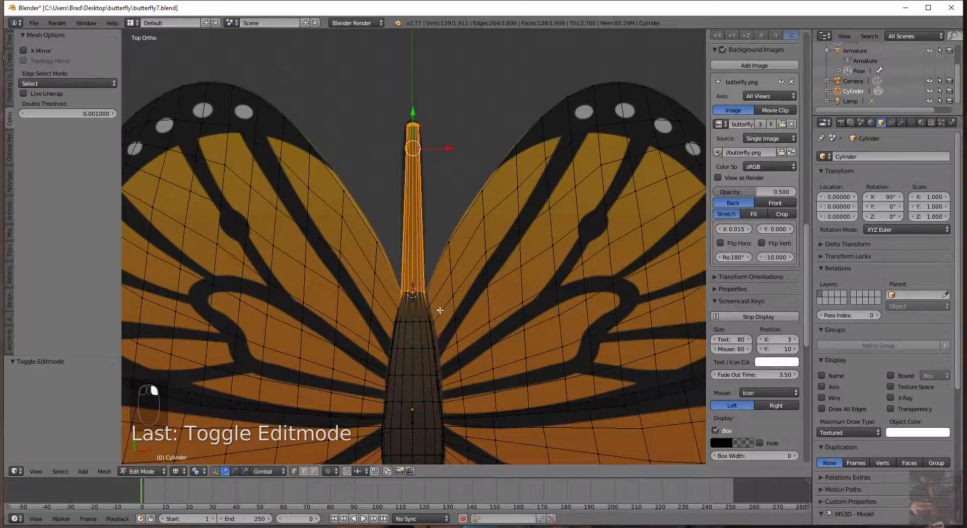
Deselect the stray wing vertices on both sides of the tail's base.
scroll(440, 310, "up", 4)
scroll(442, 302, "up", 1)
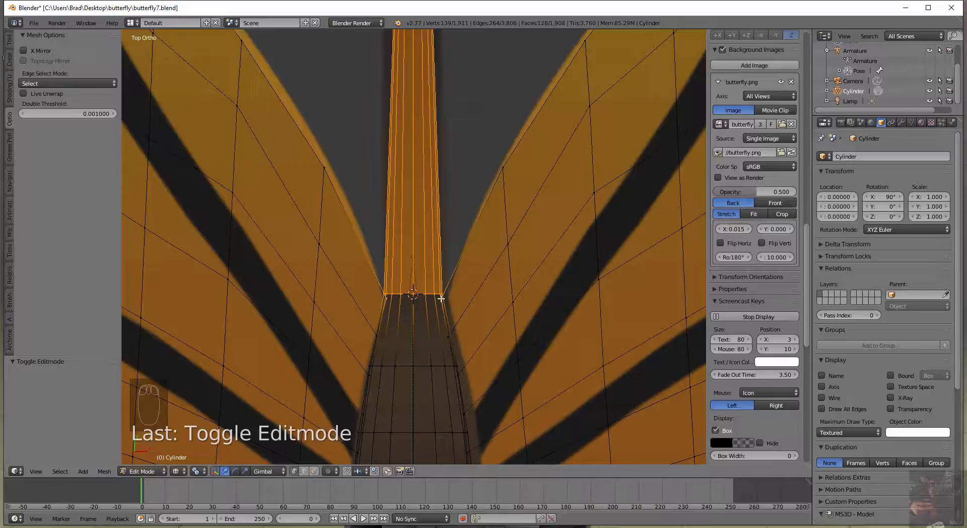
right_click(441, 298)
right_click(441, 299, "shift")
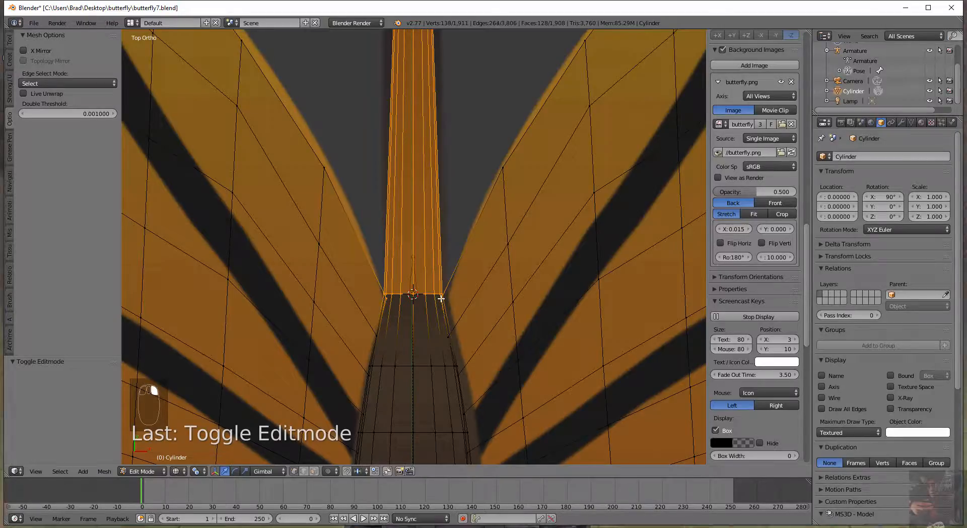
scroll(450, 337, "up", 5)
middle_click_drag(448, 322, 431, 211, "shift")
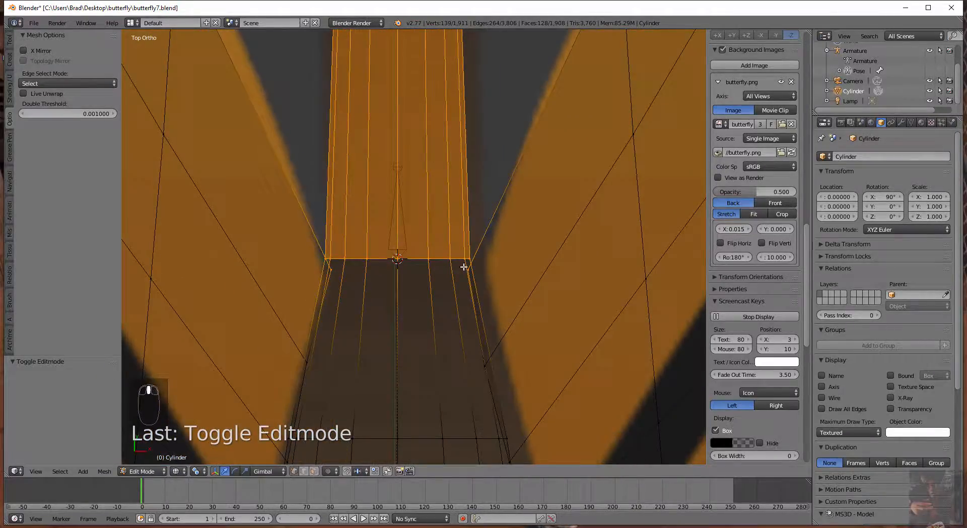
key("c")
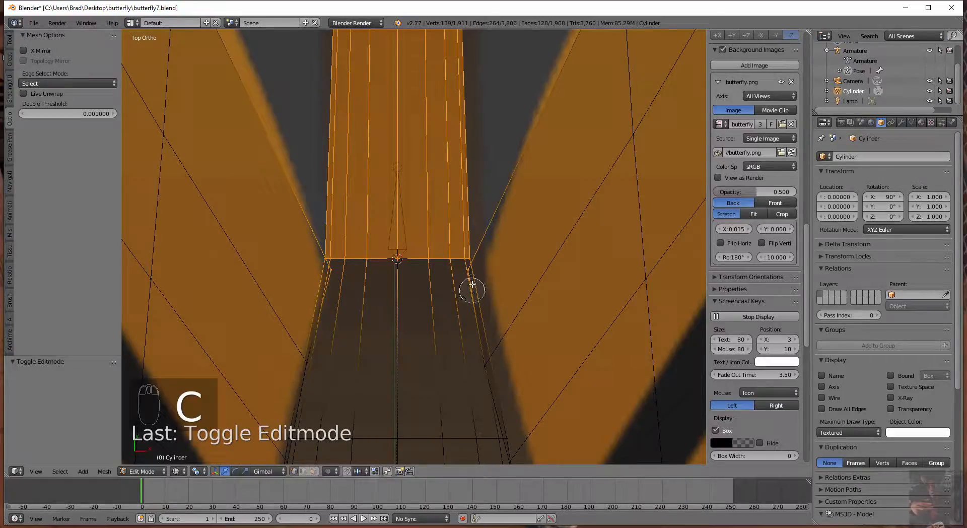
middle_click(468, 276)
middle_click(331, 270)
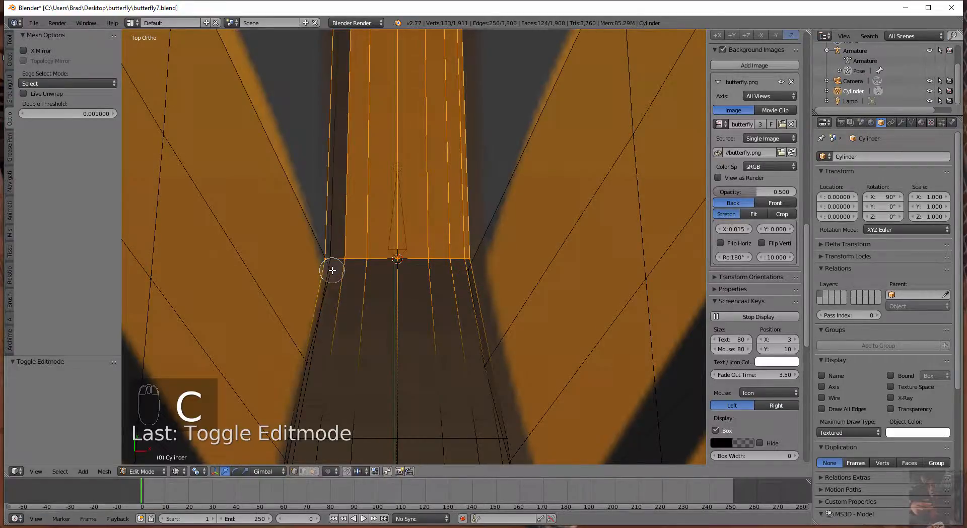
key("Escape")
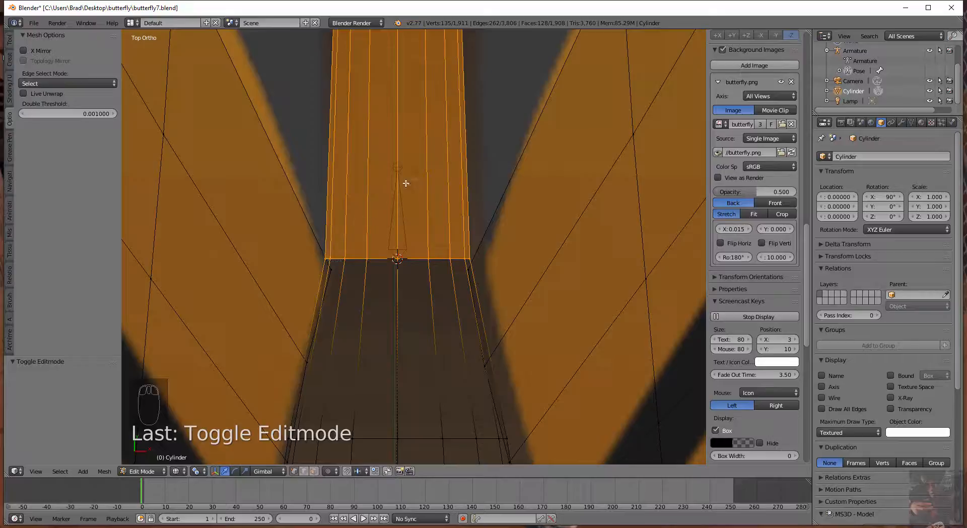
Check the butterfly mesh's vertex groups and return the mesh to Object Mode.
scroll(409, 180, "down", 10)
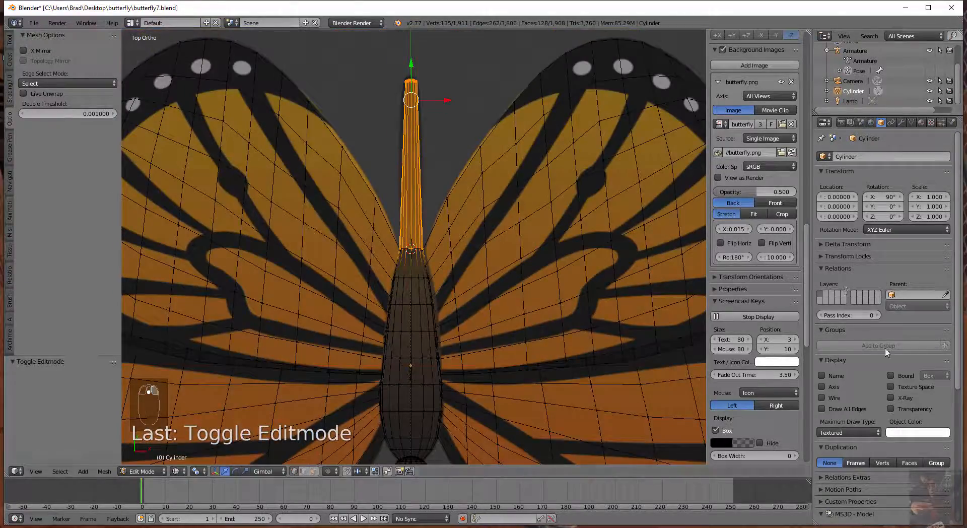
left_click(912, 123)
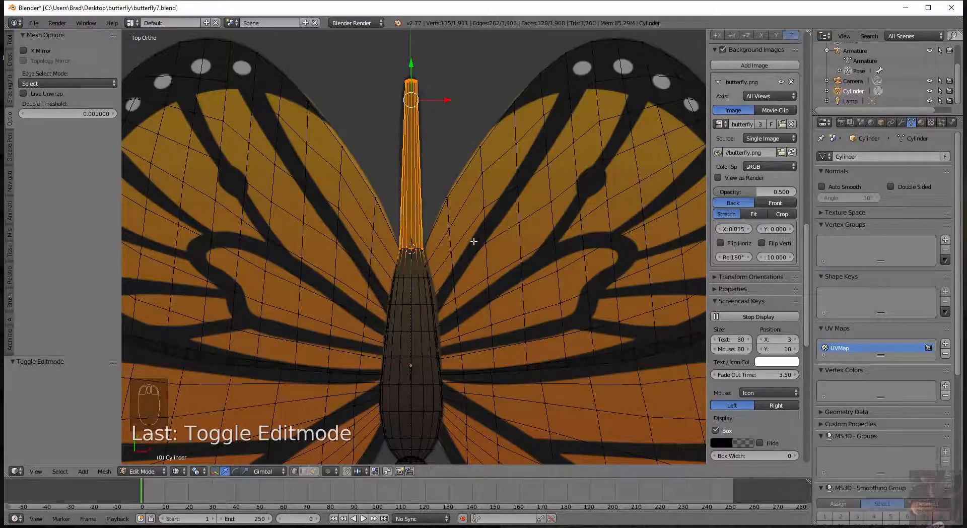
scroll(473, 241, "down", 5)
scroll(450, 343, "up", 1)
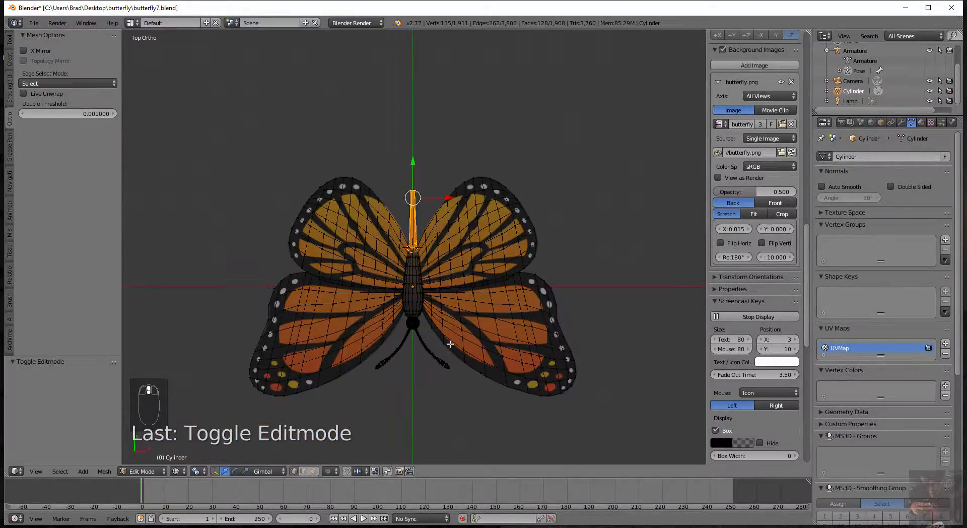
scroll(450, 344, "up", 2)
key("Tab")
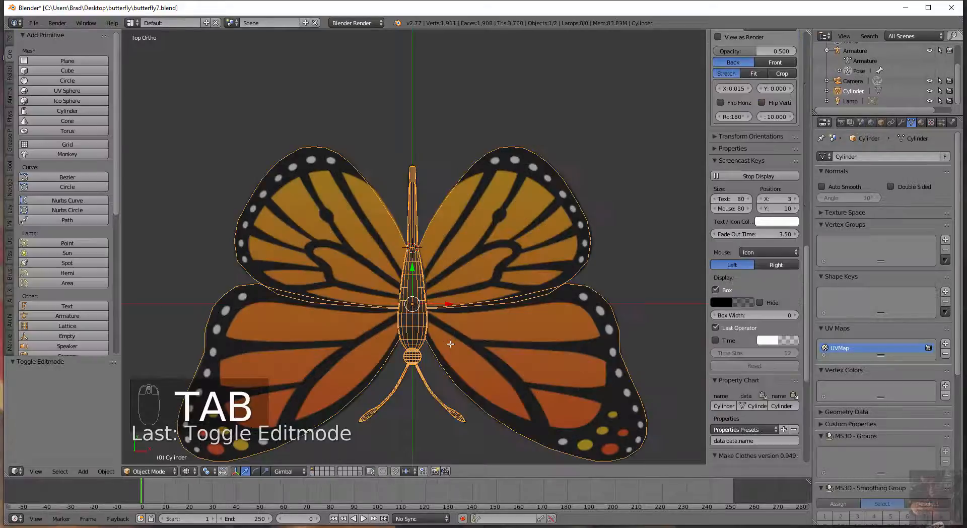
middle_click_drag(471, 249, 425, 299, "shift")
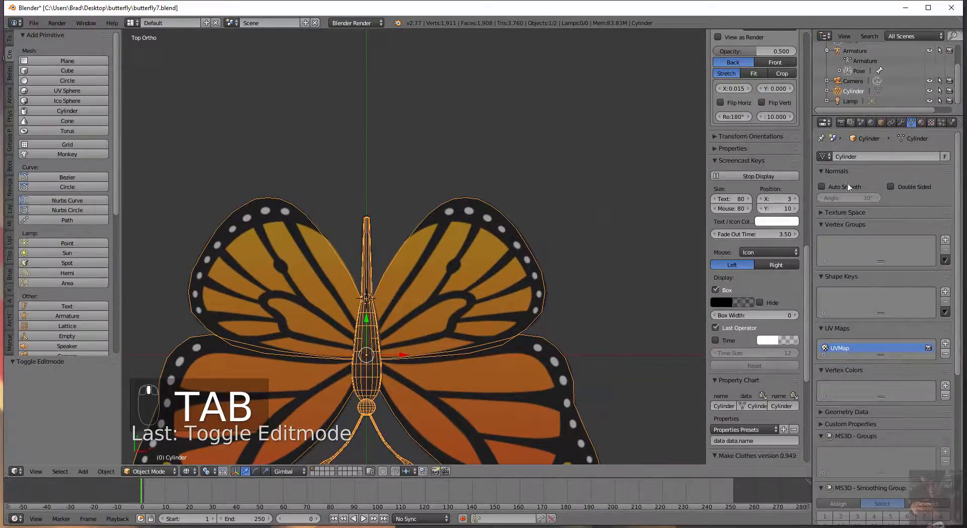
Rename the armature's root bone, Bone, as bip_body.
scroll(861, 78, "up", 1)
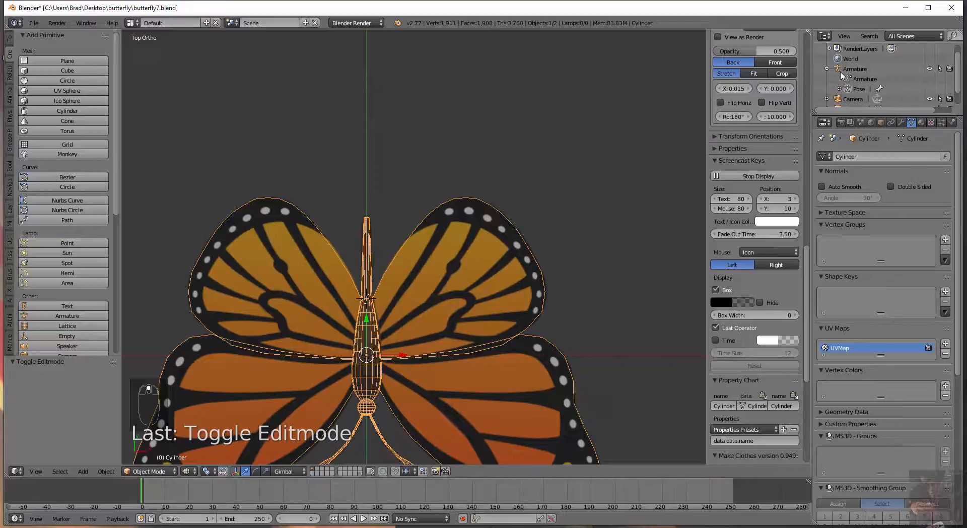
left_click(858, 81)
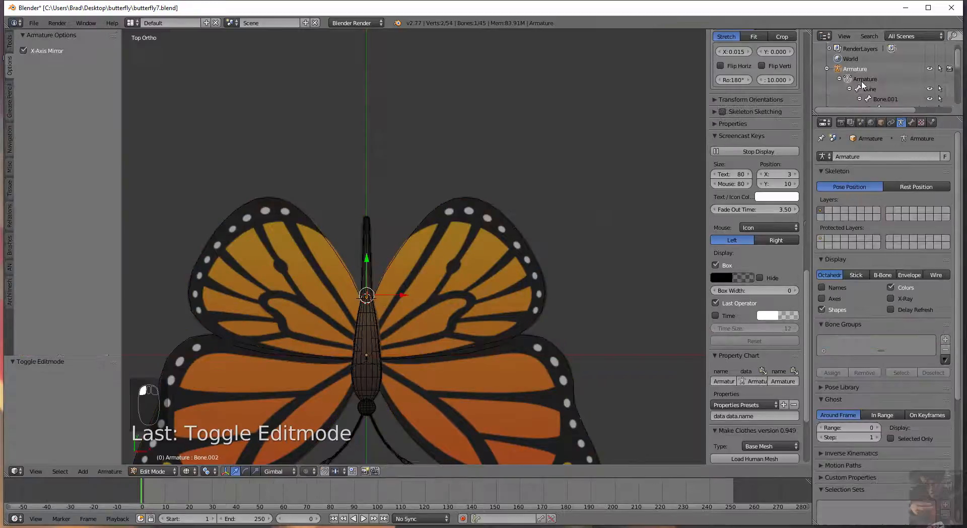
double_click(871, 89)
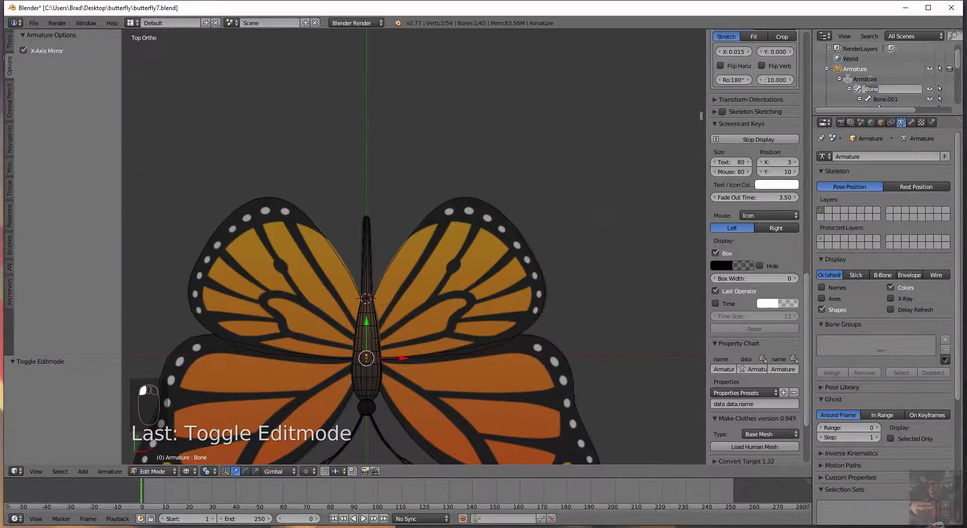
left_click(912, 123)
left_click(912, 123)
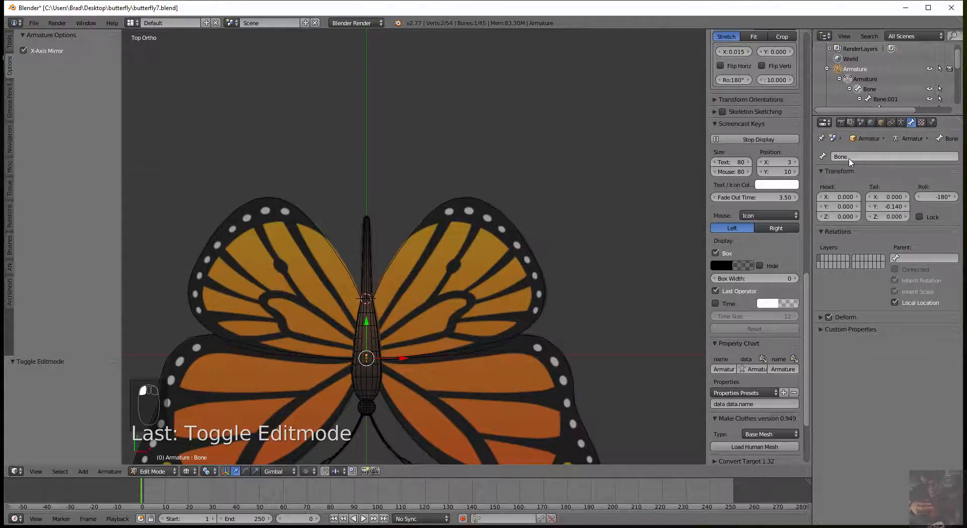
left_click(864, 156)
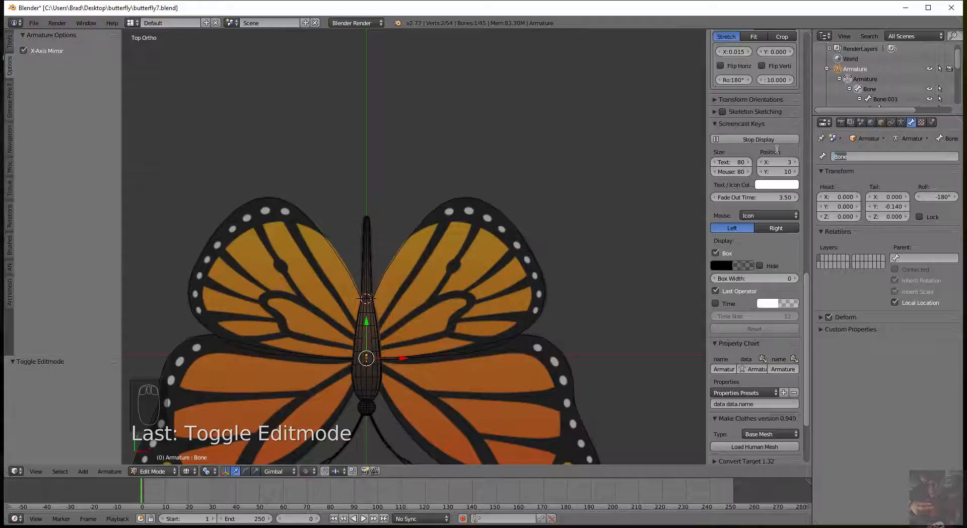
type("body")
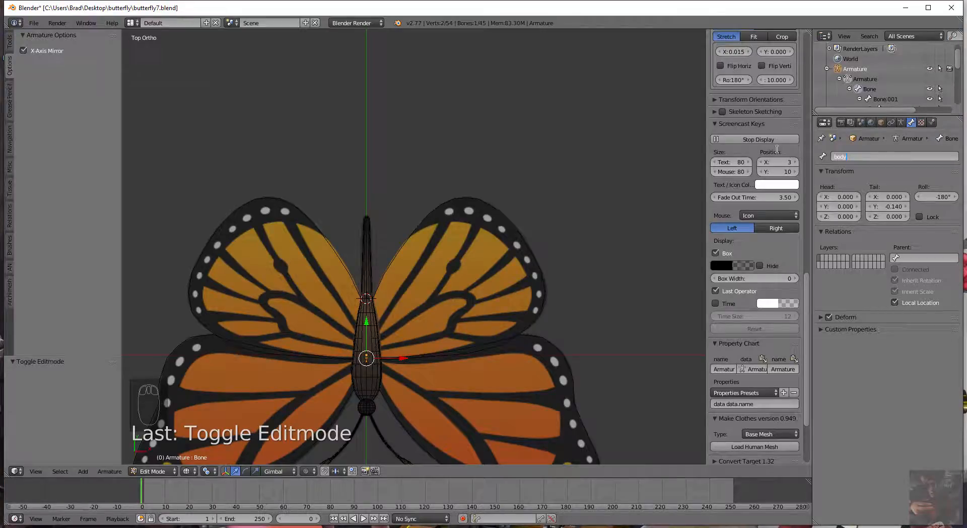
key("Left")
key("Left")
key("Left")
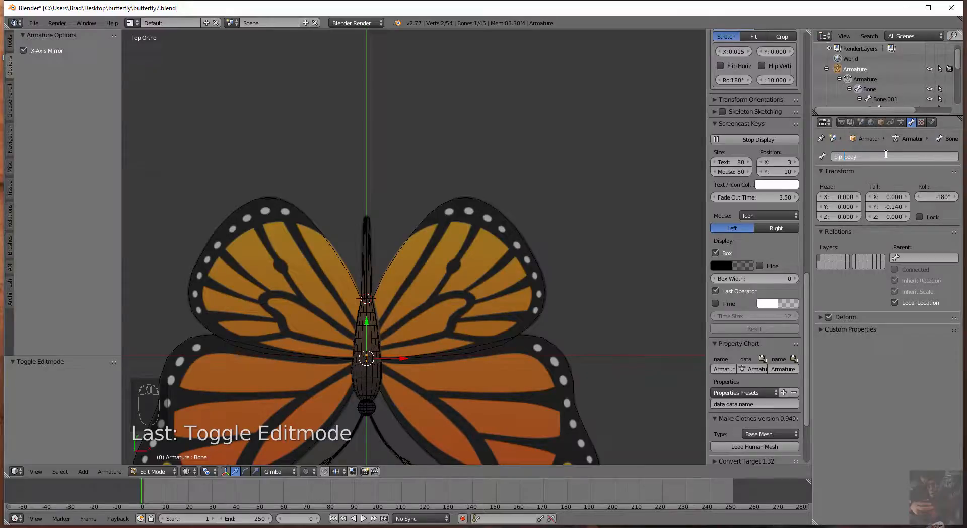
key("Return")
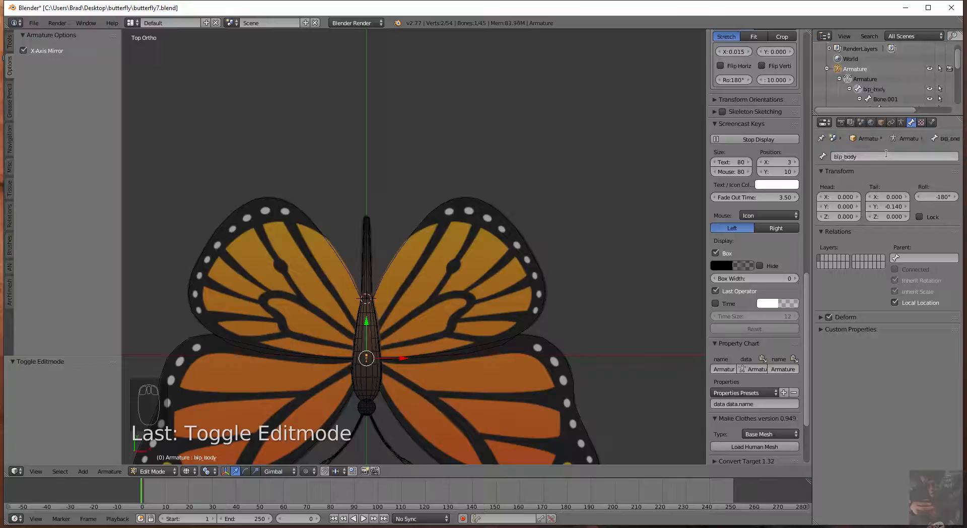
Select Bone.001 inside the butterfly's head and rename it as bip_head.
left_click(894, 100)
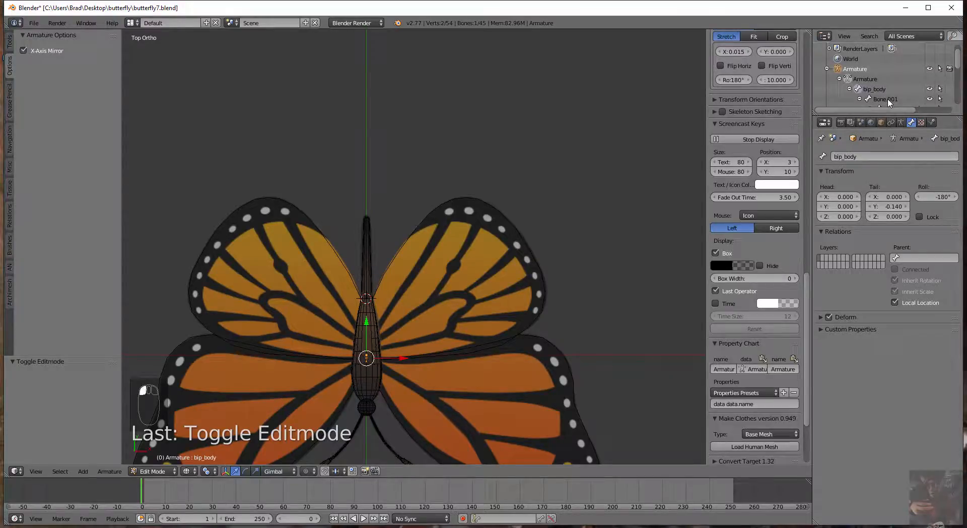
scroll(473, 370, "down", 2)
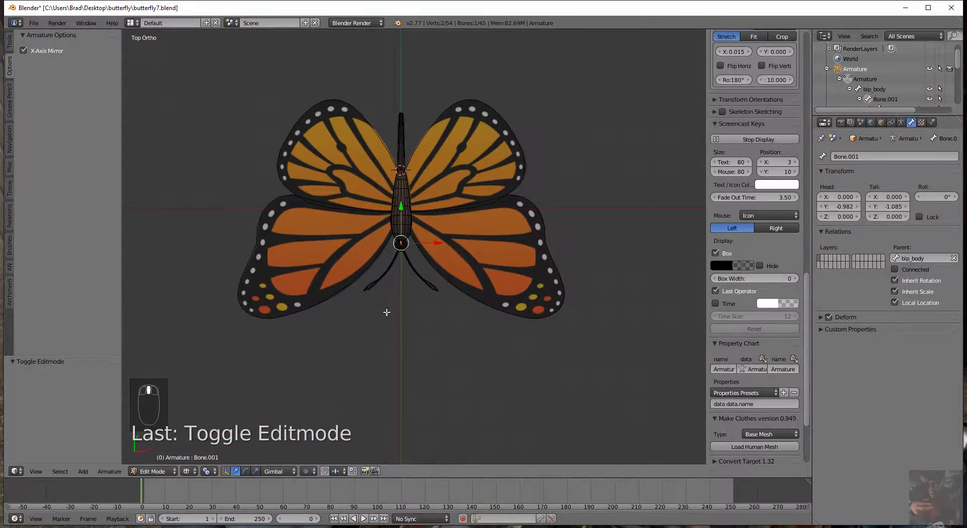
scroll(388, 312, "up", 7)
scroll(345, 255, "up", 4)
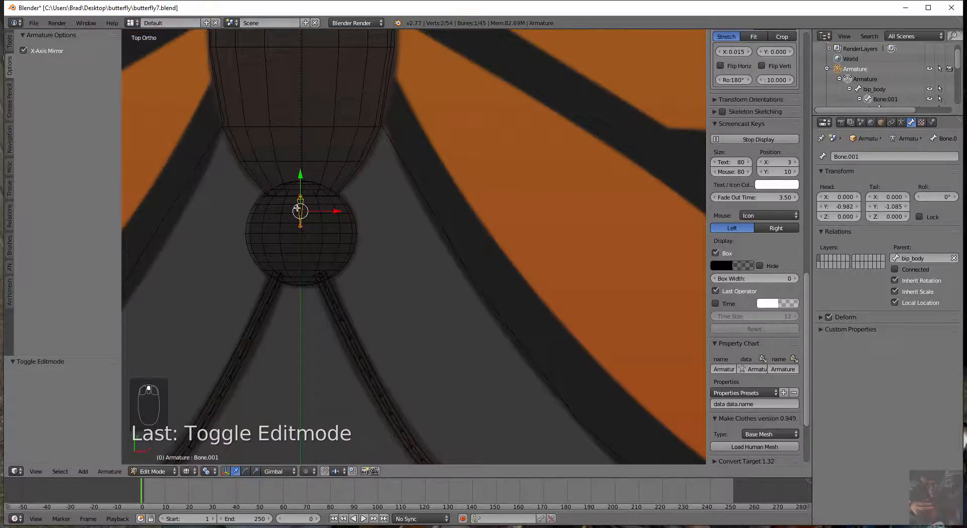
left_click(864, 157)
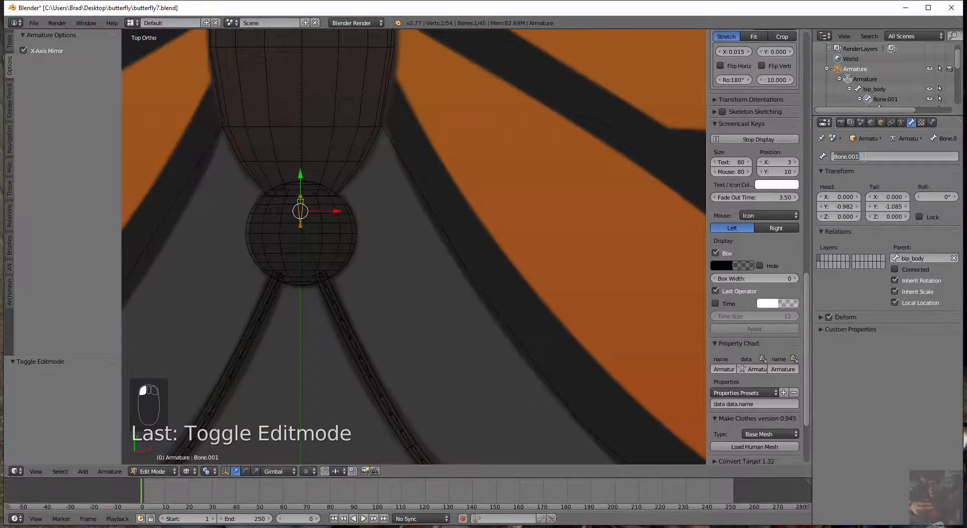
type("bip")
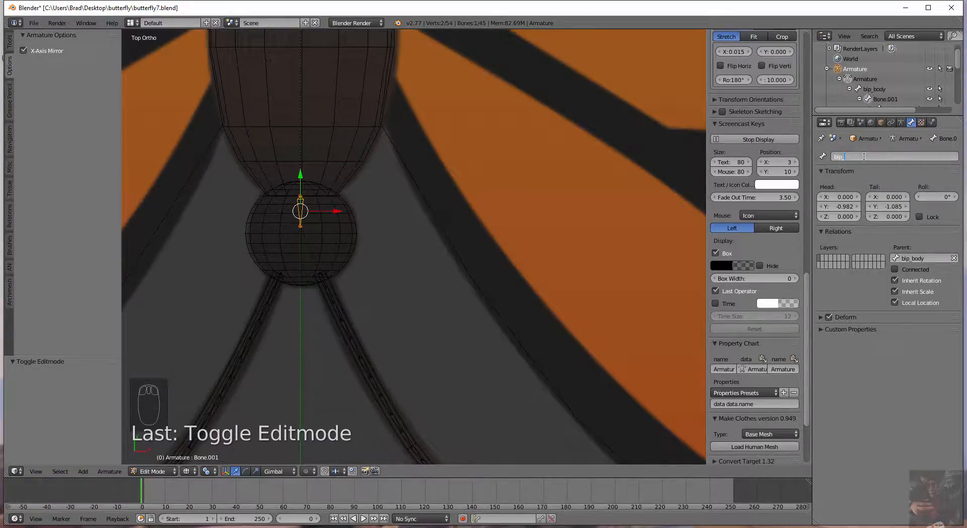
type("_head")
key("Return")
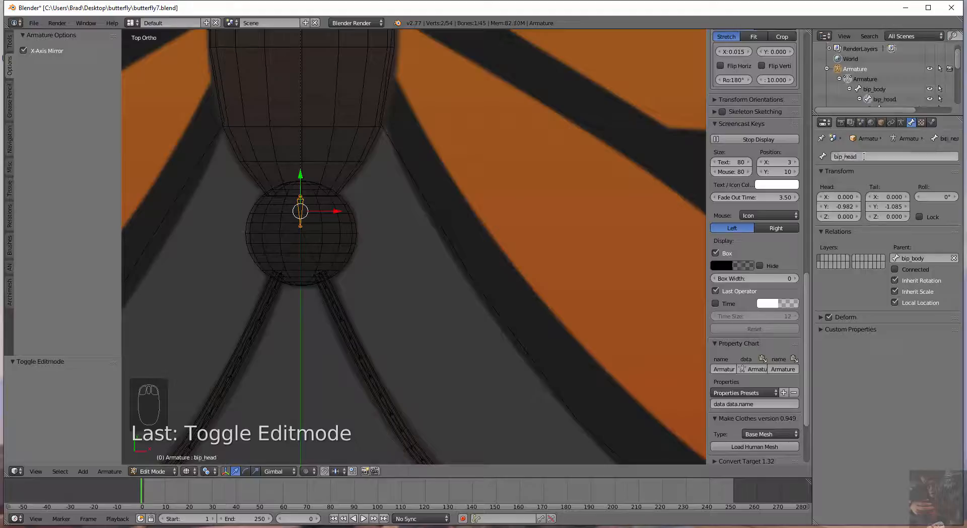
Select the front left wing bone Bone_L and rename it as bip_wing_FL.
scroll(872, 76, "down", 3)
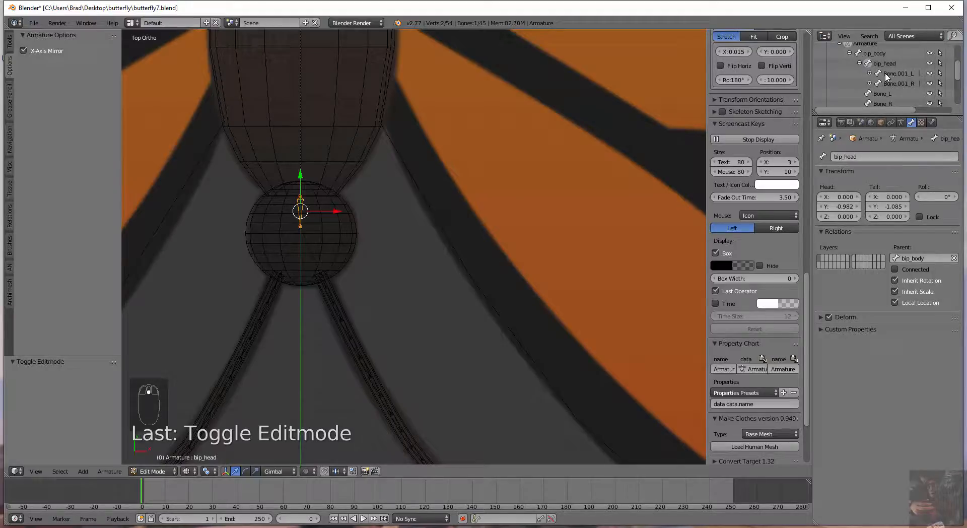
left_click(870, 74)
left_click(879, 83)
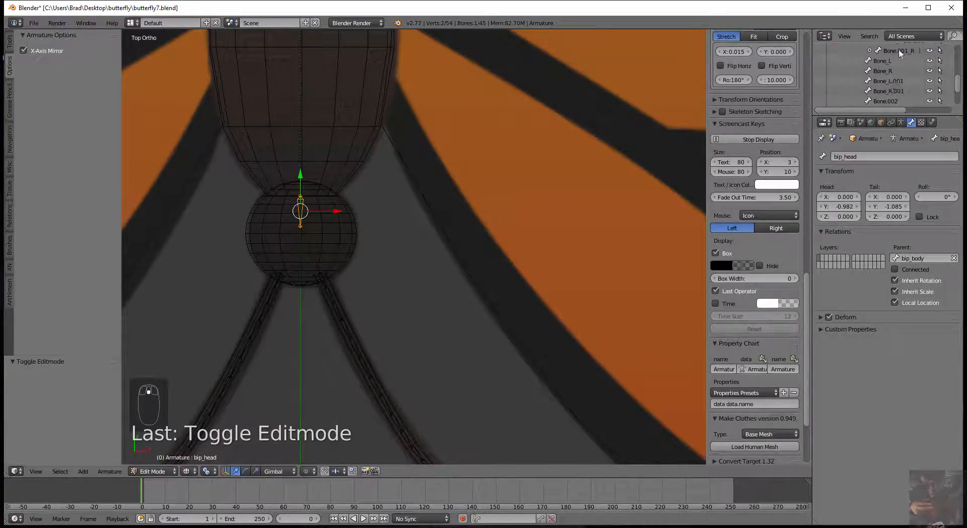
scroll(887, 84, "up", 3)
scroll(879, 85, "down", 2)
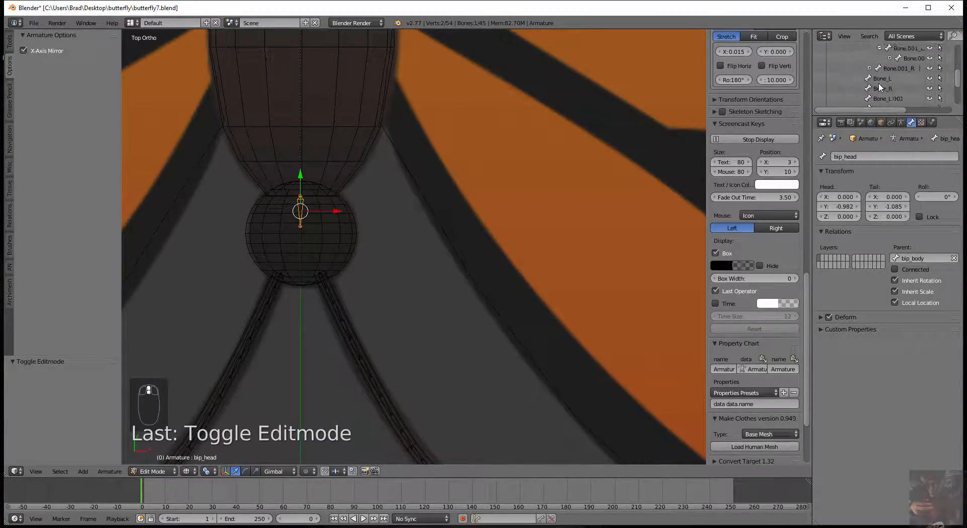
left_click(880, 82)
scroll(469, 205, "down", 4)
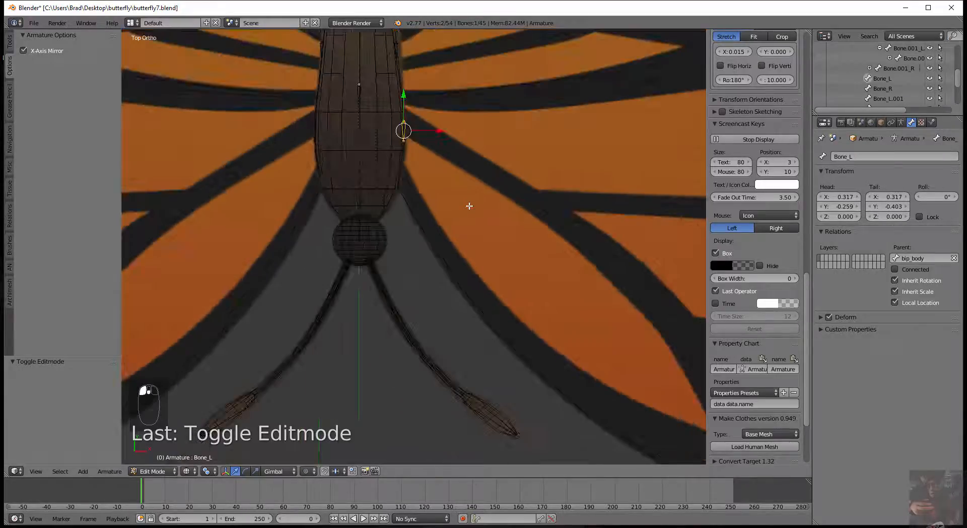
middle_click_drag(442, 189, 456, 233, "shift")
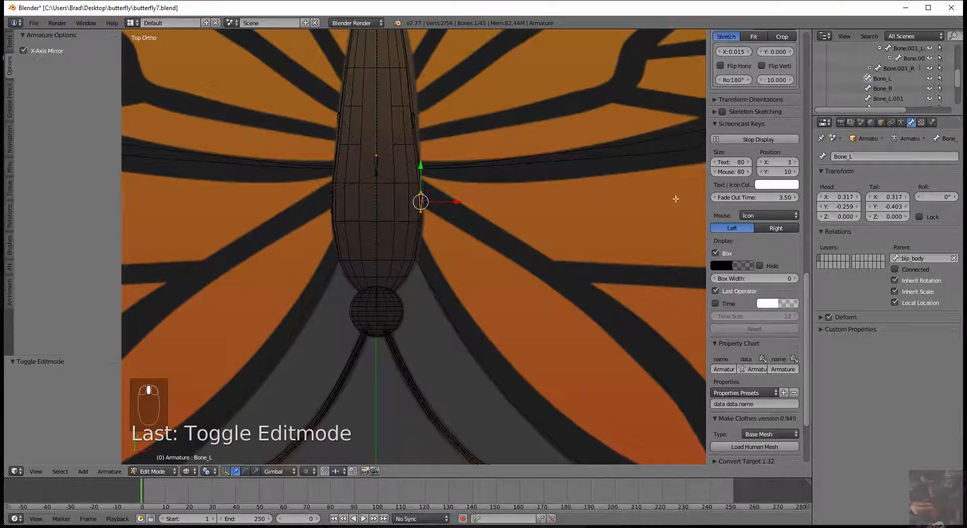
left_click(861, 158)
type("b")
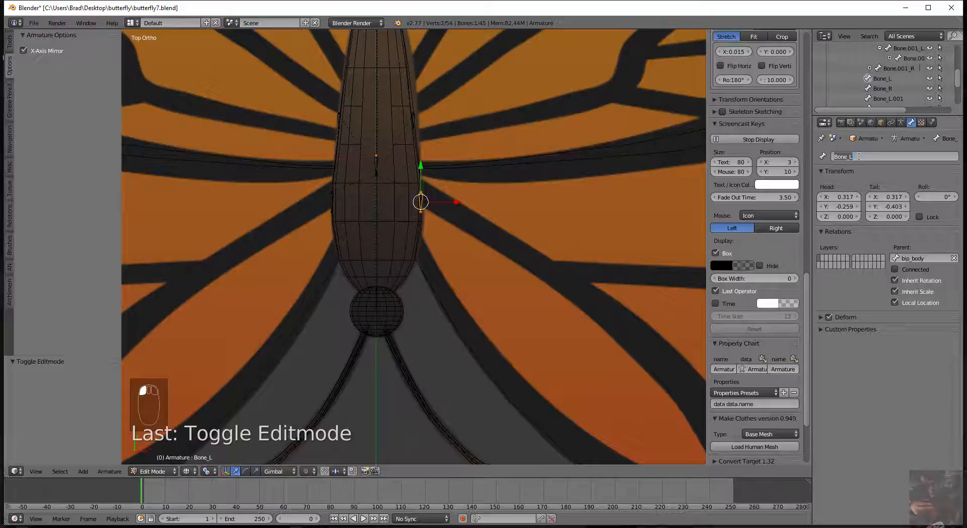
type("ip_wing")
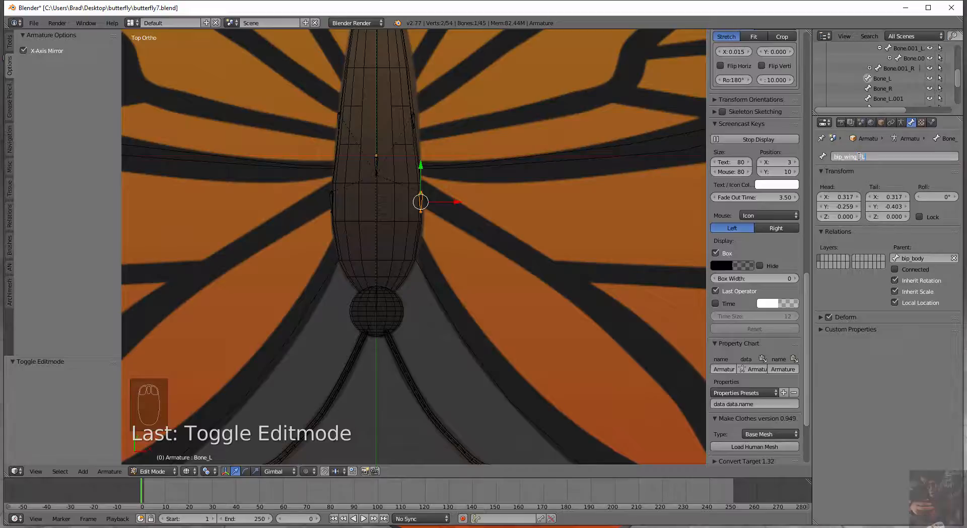
key("Return")
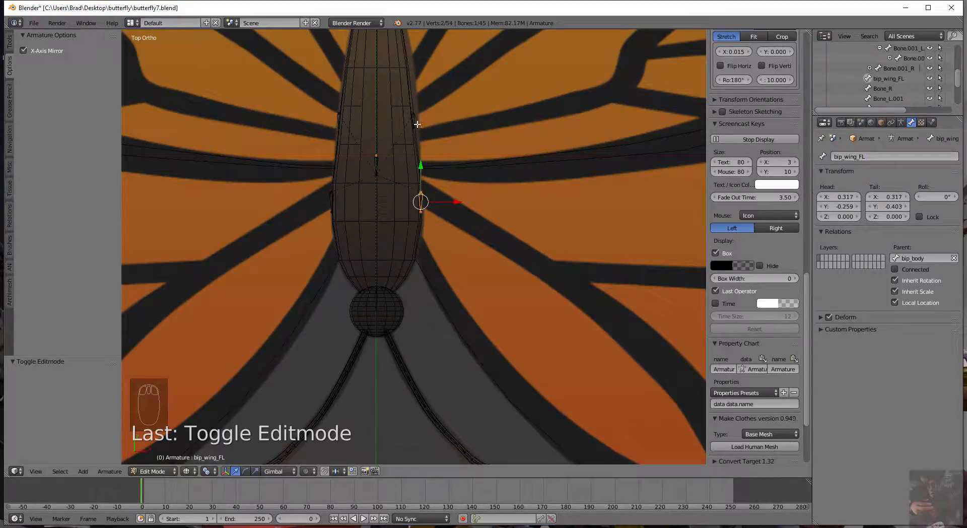
Select the rear left wing bone Bone_L.001 and rename it as bip_wing_RL.
right_click(413, 121)
left_click(952, 156)
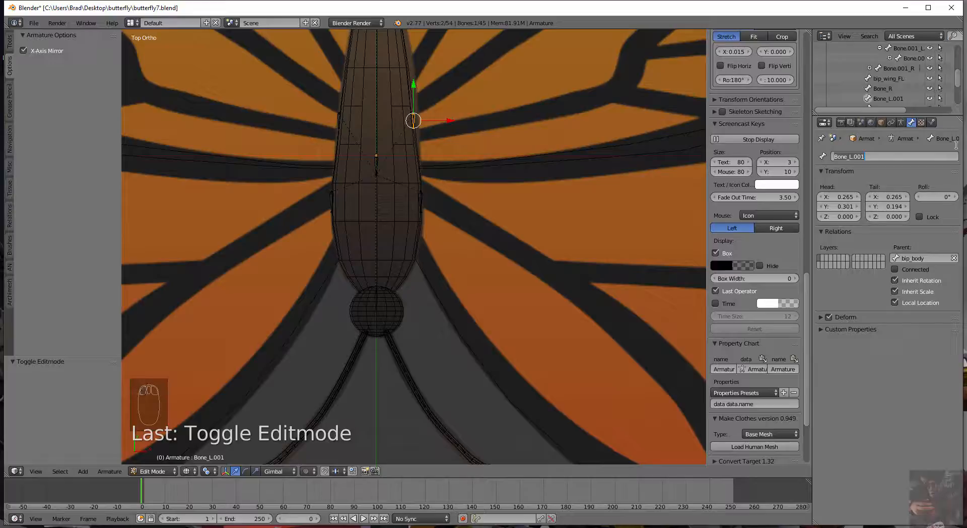
type("bip_wing_RL")
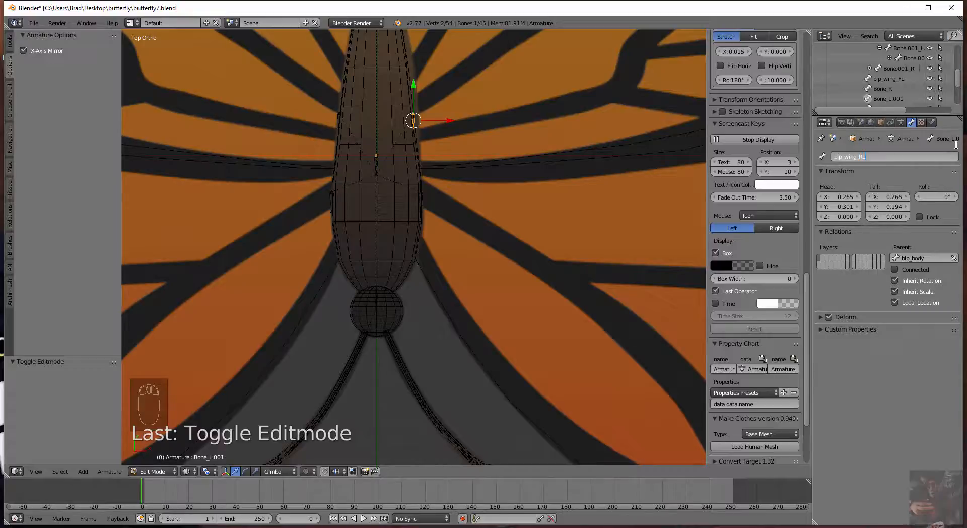
key("Return")
Select the front right wing bone Bone_R and rename it as bip_wing_FR.
right_click(331, 200)
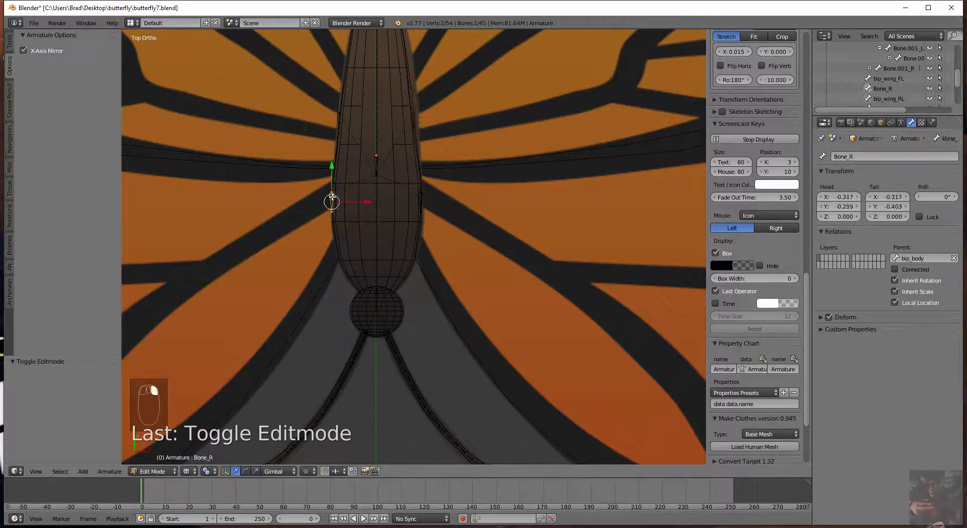
left_click(864, 157)
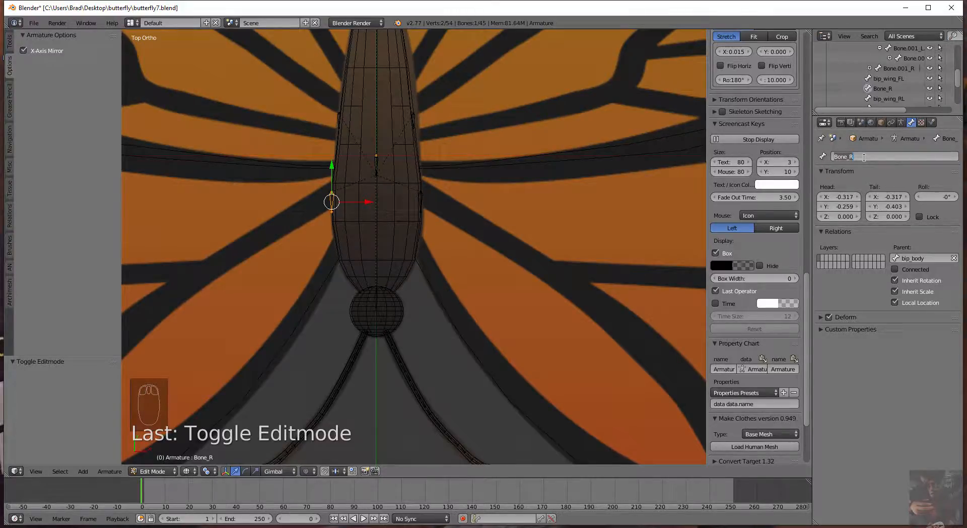
type("bip_wing_F")
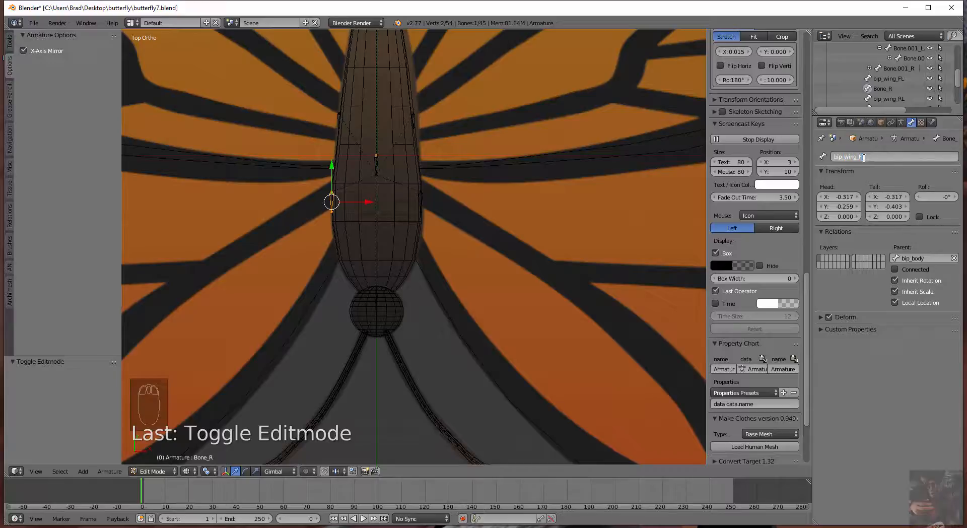
type("R")
key("Return")
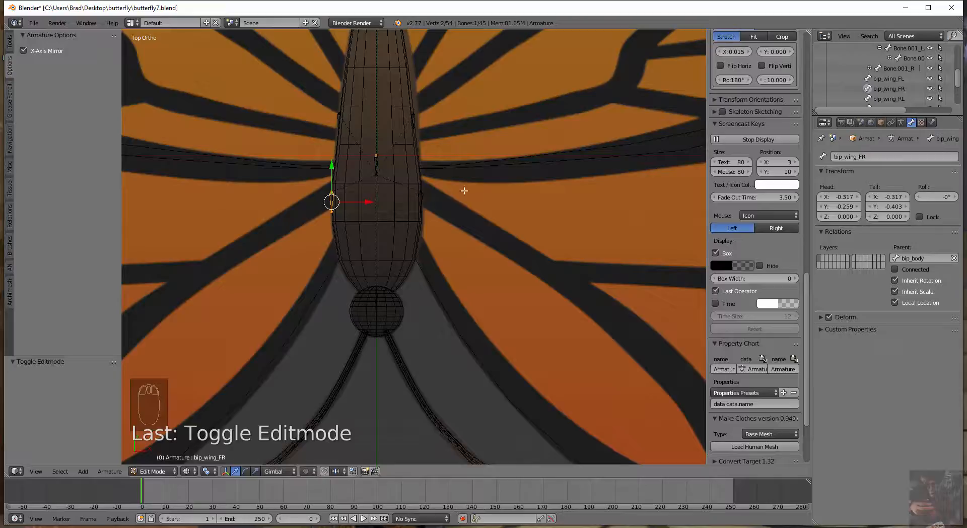
Select the rear right wing bone Bone_R.001 and name it bip_wing_RL.
scroll(898, 93, "down", 2)
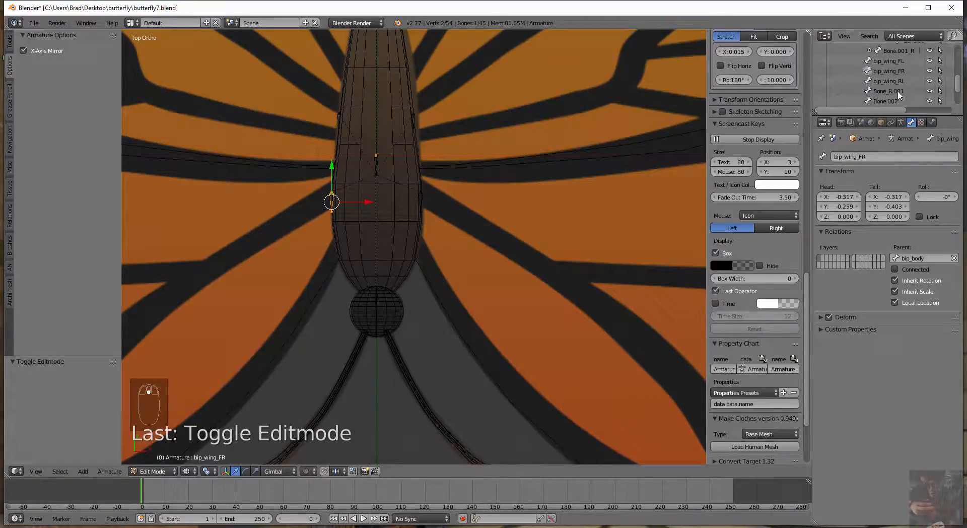
left_click(898, 92)
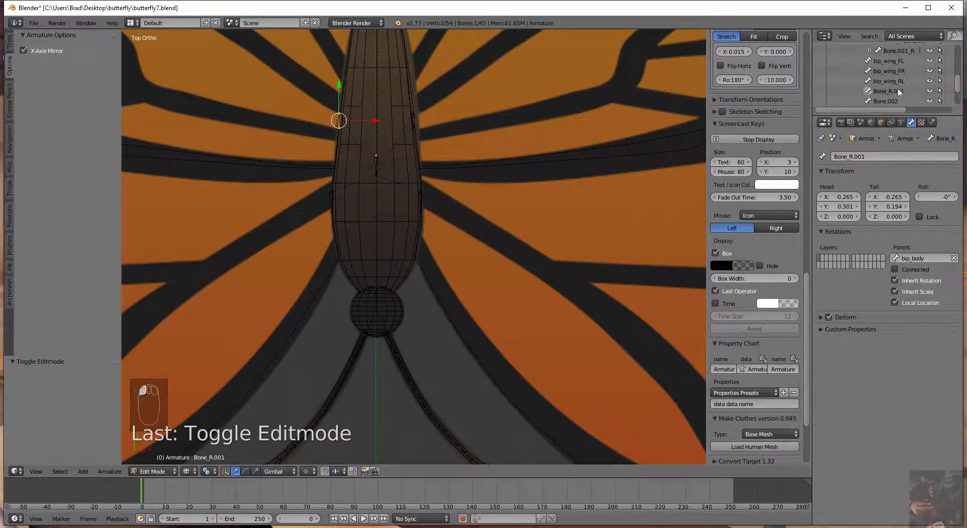
left_click(871, 157)
type("bip_wing_RL.001")
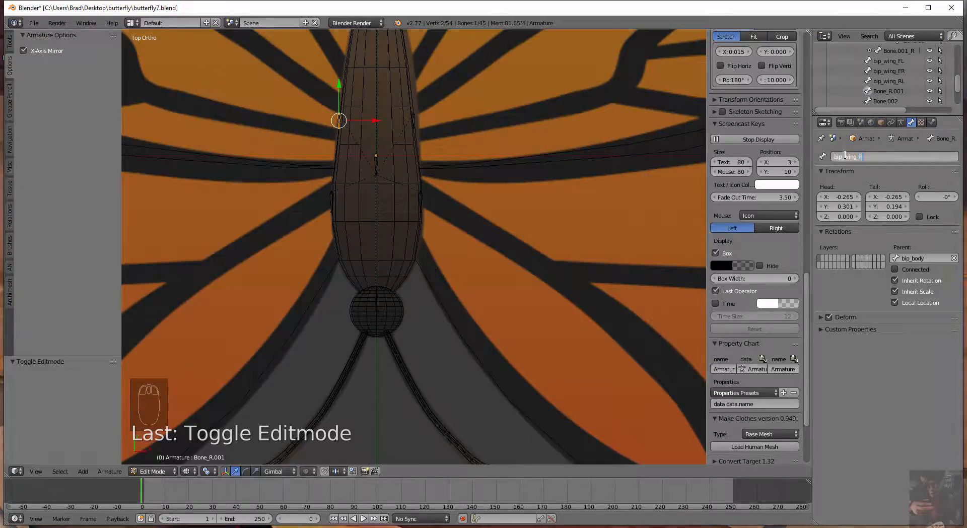
key("Return")
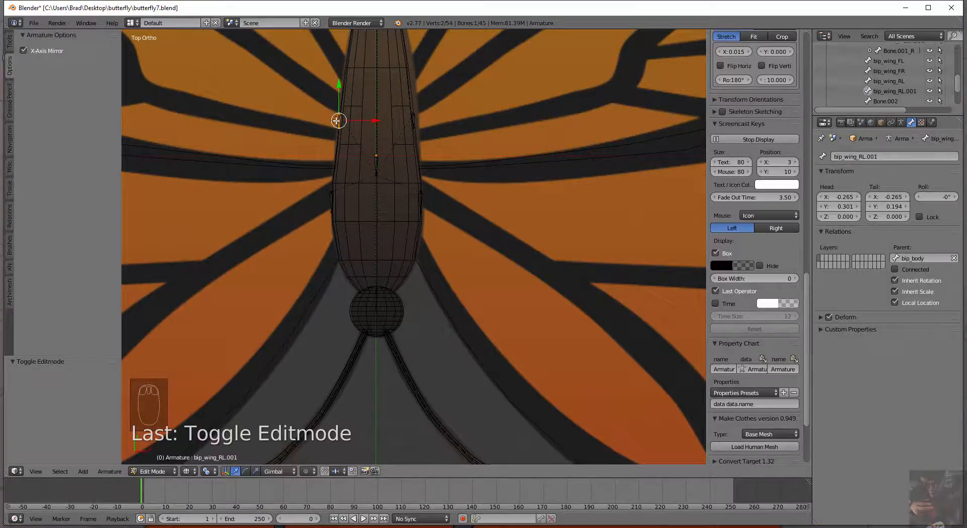
Rename the rear right wing bone bip_wing_RL.001 as bip_wing_RR.
double_click(907, 91)
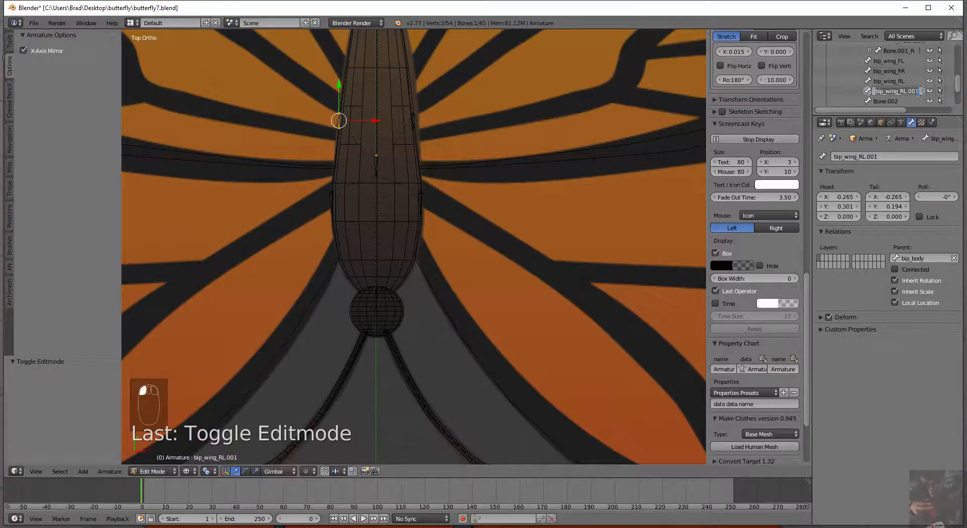
left_click(925, 91)
double_click(916, 92)
left_click(924, 90)
left_click(881, 156)
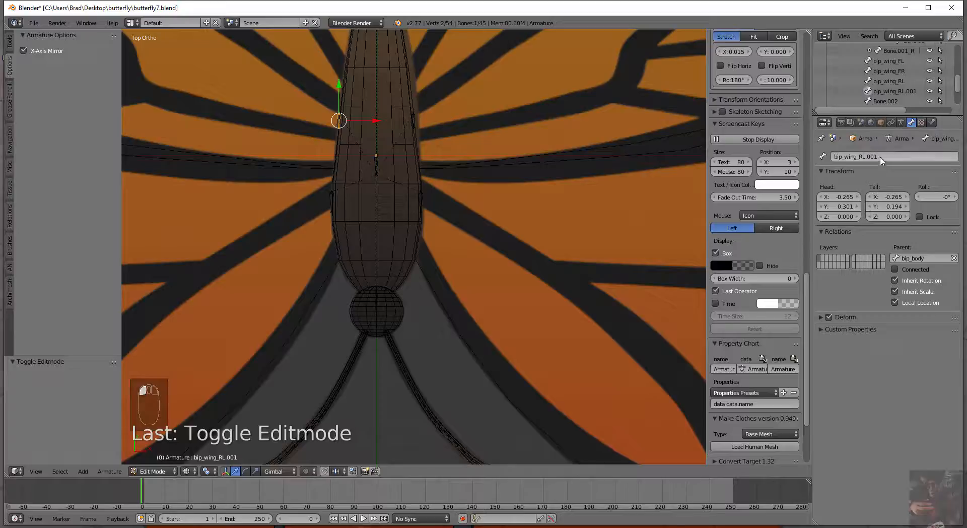
key("BackSpace")
key("BackSpace")
key("BackSpace")
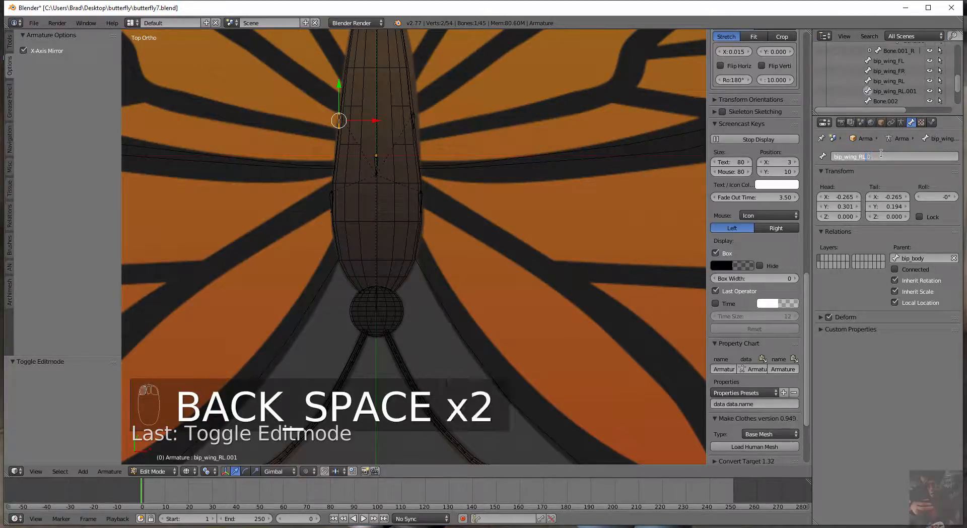
type("R")
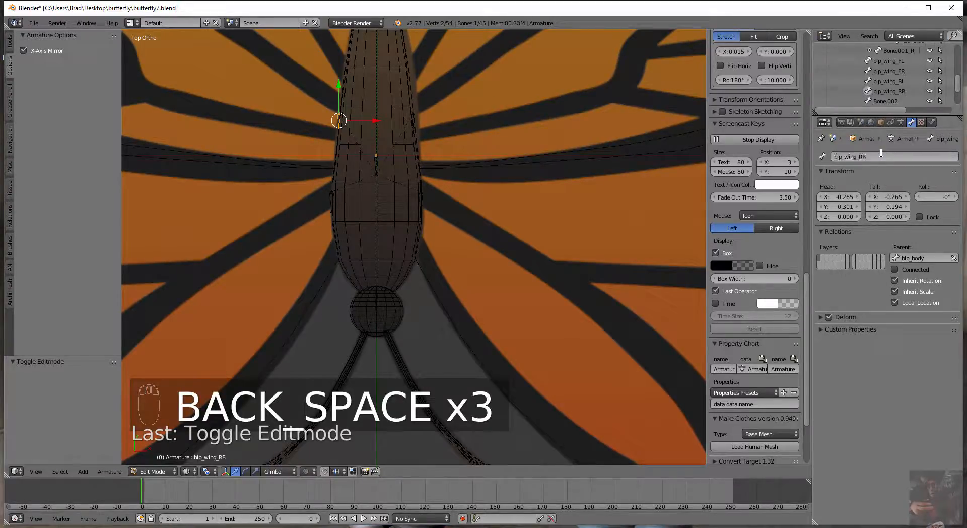
key("Return")
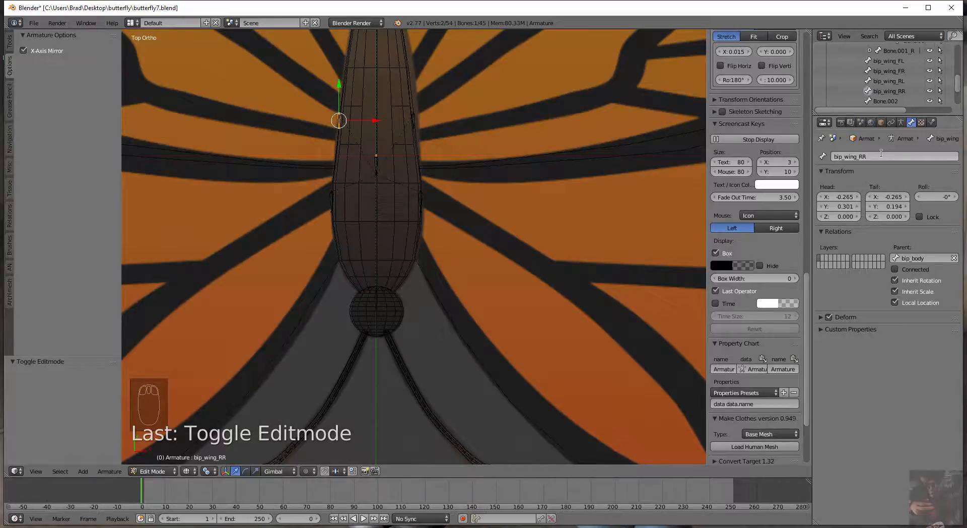
Select the tail bone Bone.002 at the rear end of the body and rename it as bip_tail.
middle_click_drag(468, 193, 483, 409, "shift")
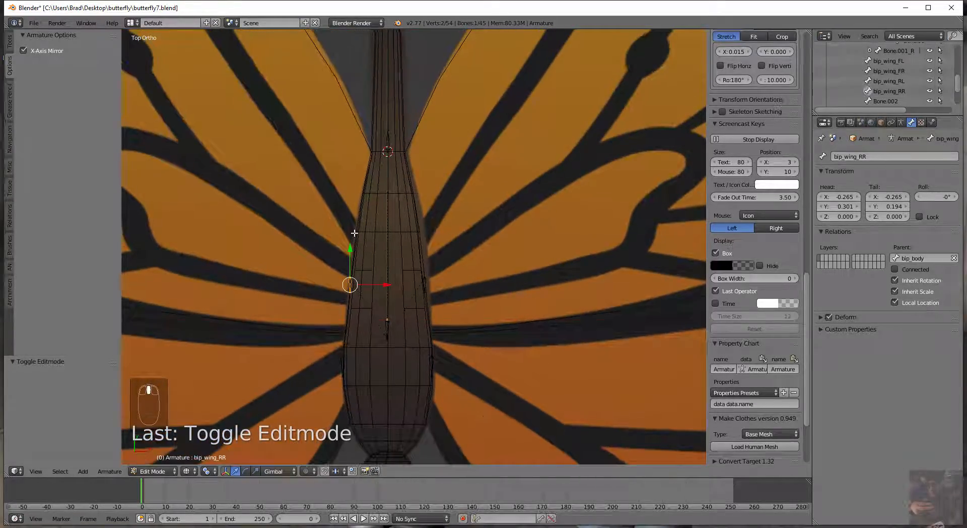
right_click(388, 145)
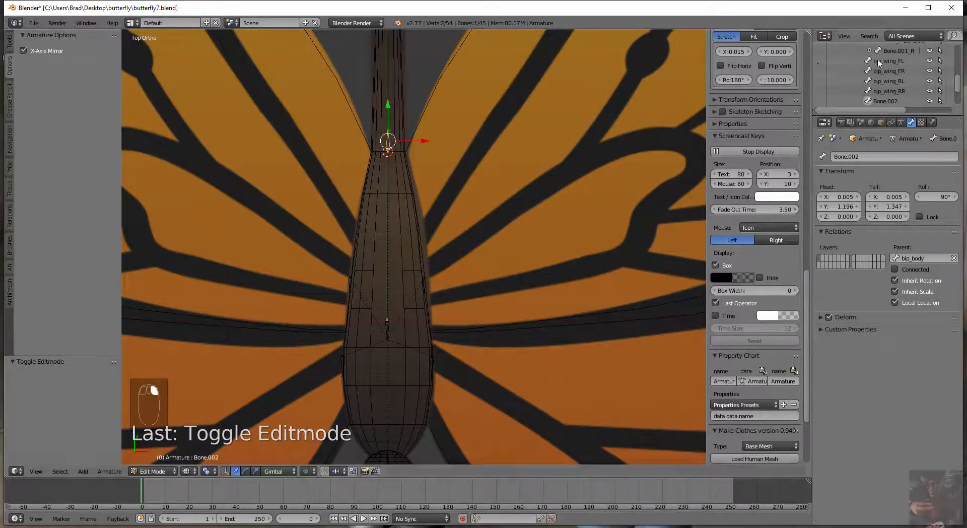
left_click(864, 158)
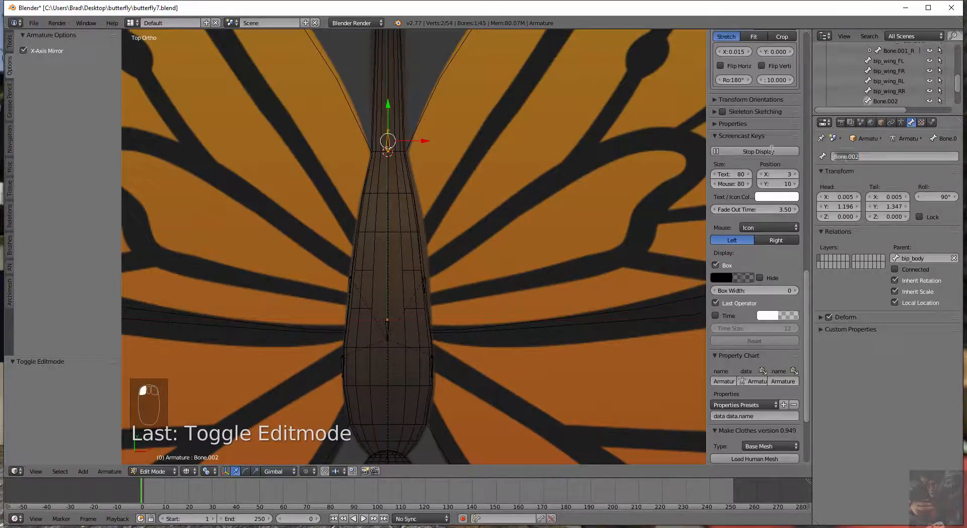
type("bip_tail")
key("Return")
Select the first bone of the left antenna, Bone.001_L at the head, and rename it as bip_antenna_L.
scroll(450, 359, "down", 5)
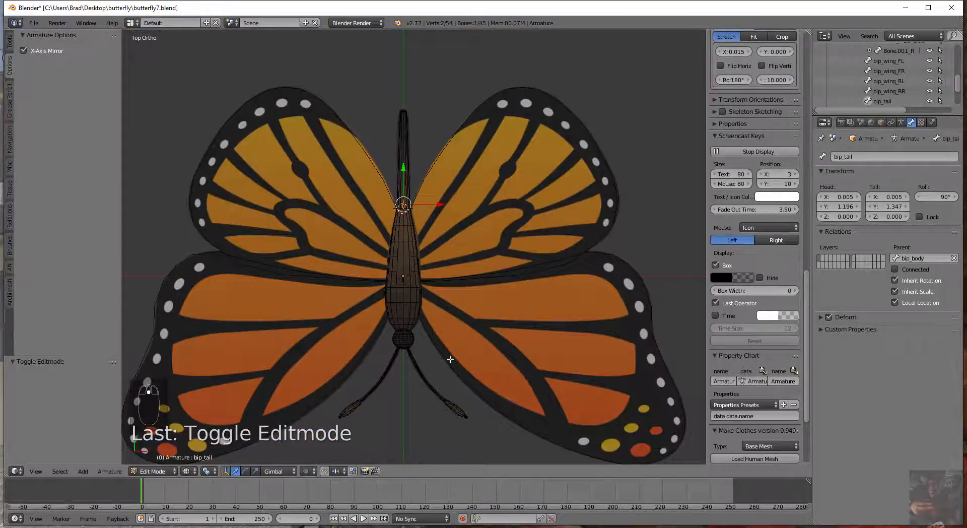
scroll(450, 359, "up", 10)
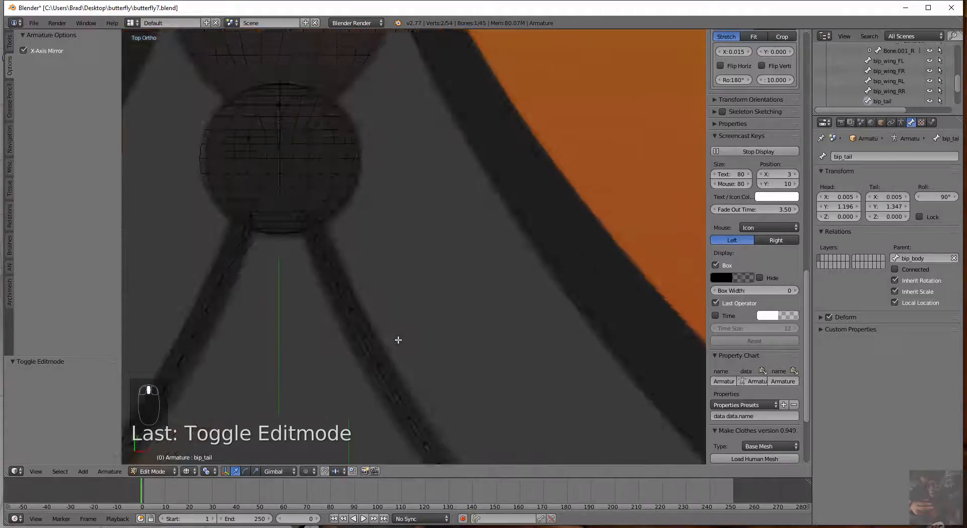
middle_click_drag(399, 299, 499, 250, "shift")
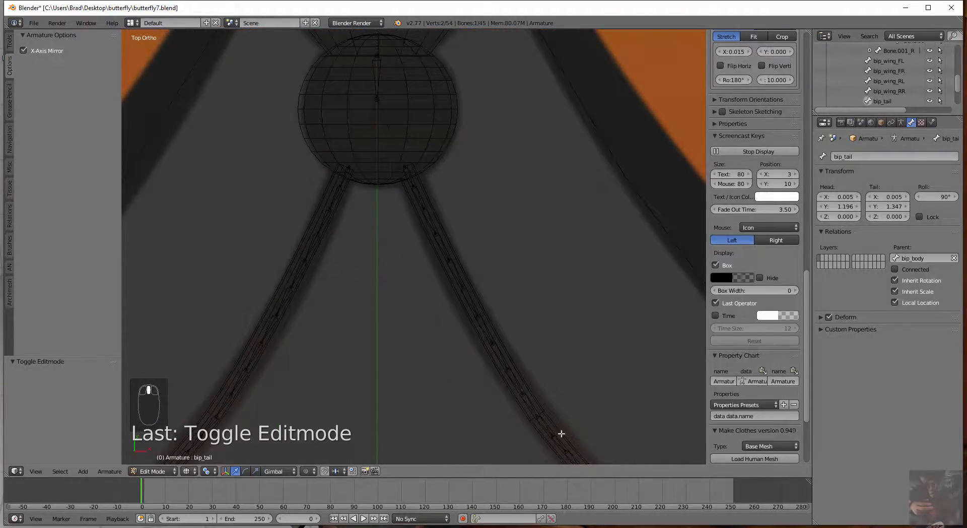
middle_click_drag(628, 425, 582, 216, "shift")
scroll(479, 285, "down", 4)
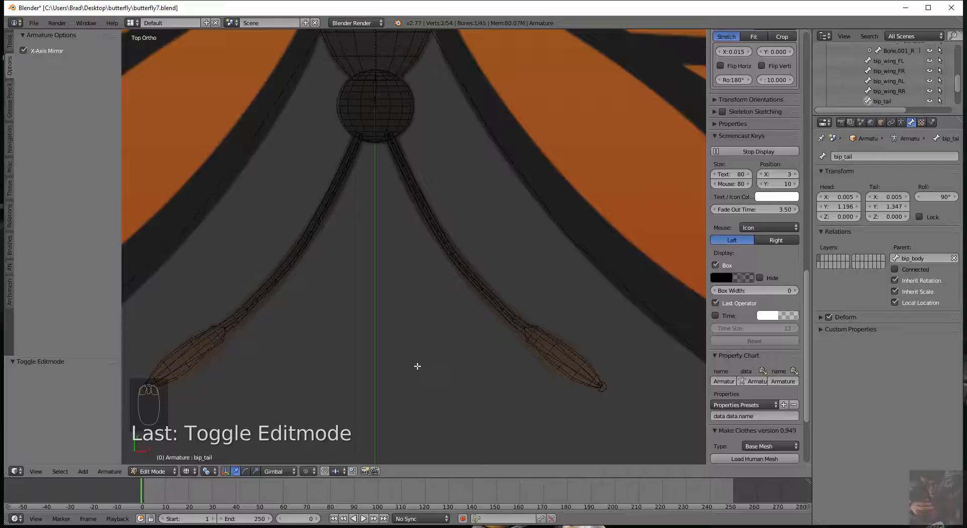
right_click(390, 136)
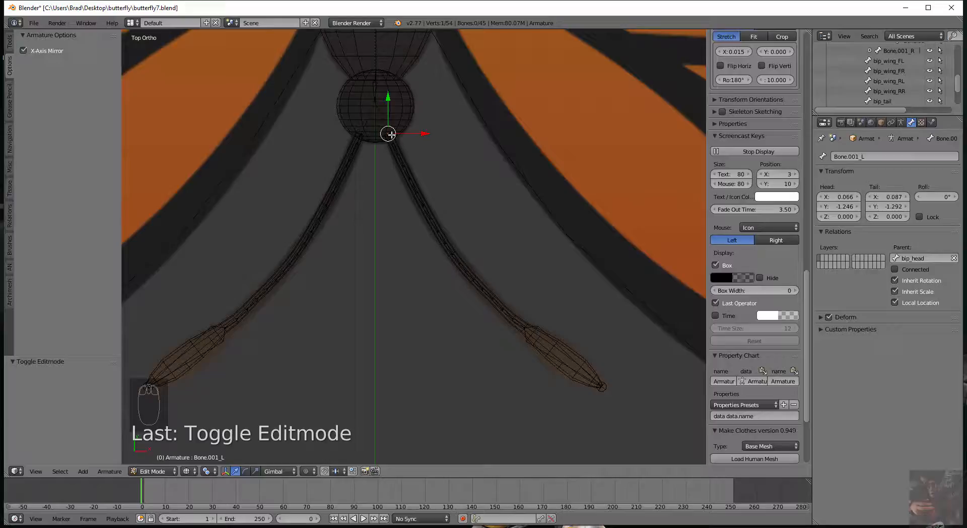
right_click(392, 136)
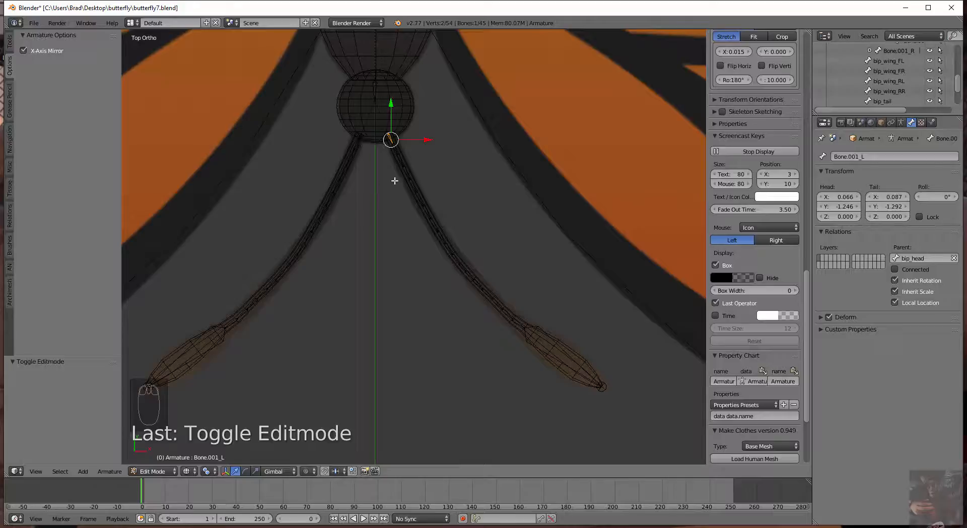
scroll(394, 181, "up", 3)
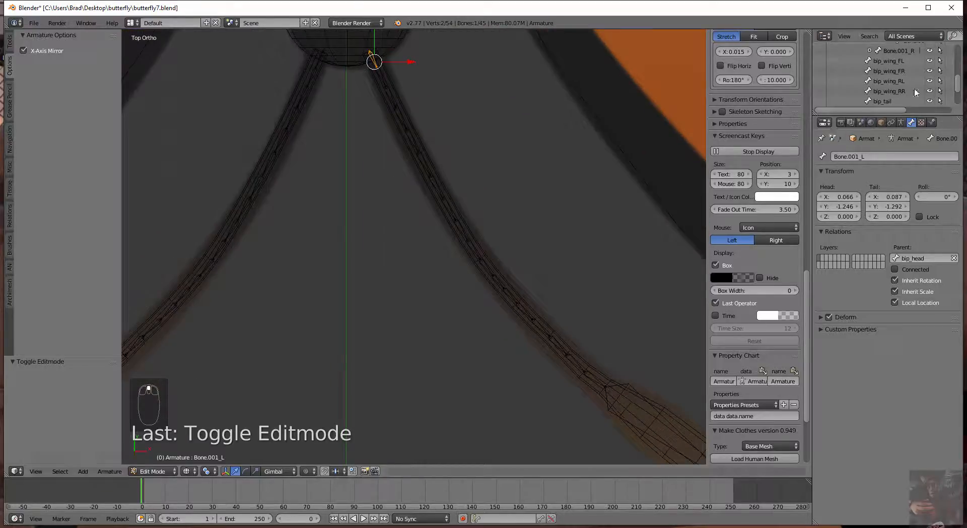
scroll(508, 210, "down", 1)
scroll(508, 210, "down", 3)
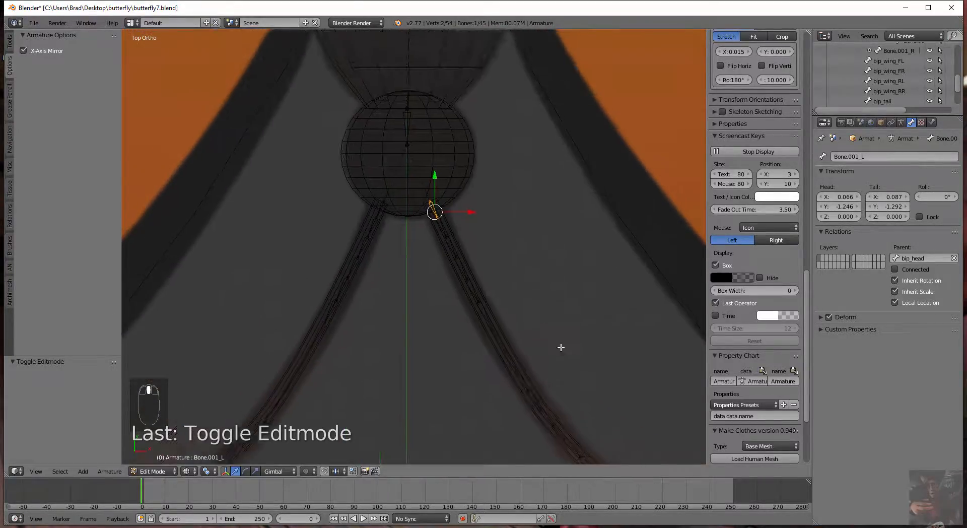
scroll(442, 199, "up", 1)
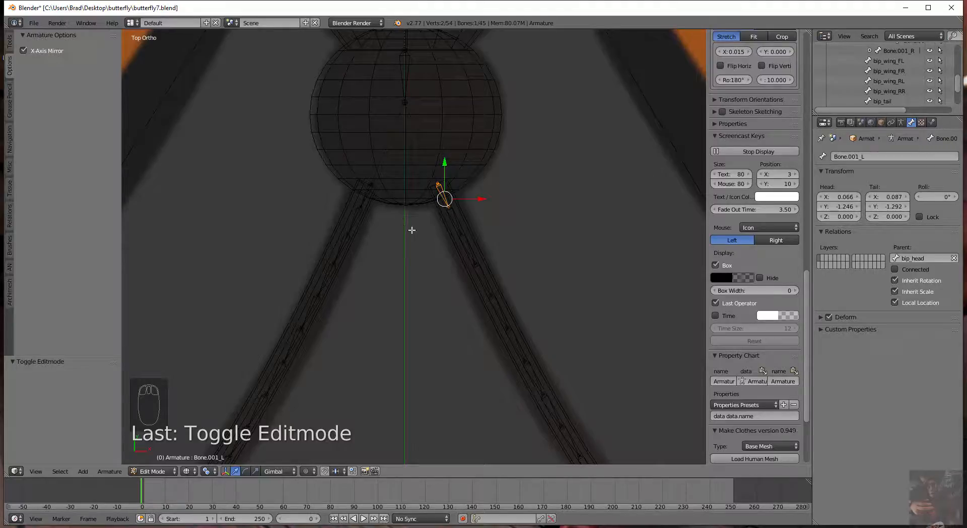
left_click(871, 157)
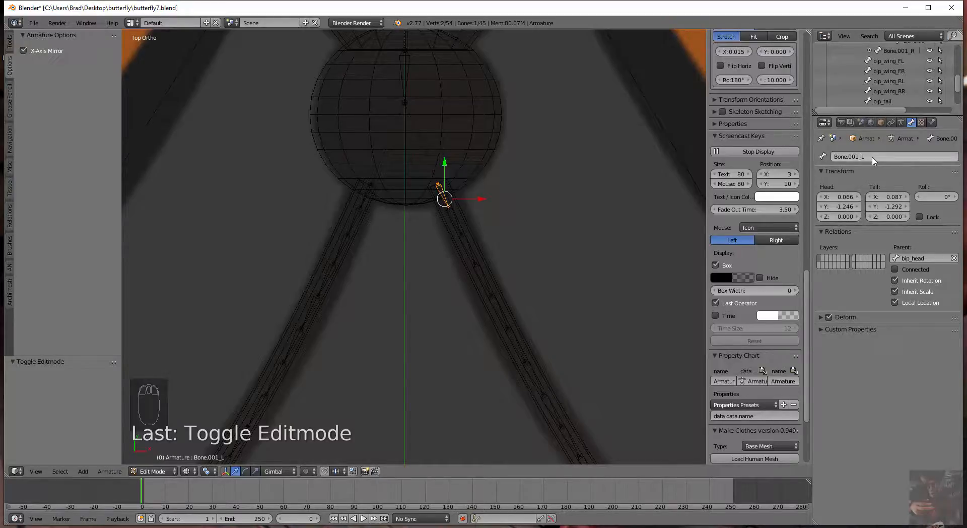
type("bip_ant")
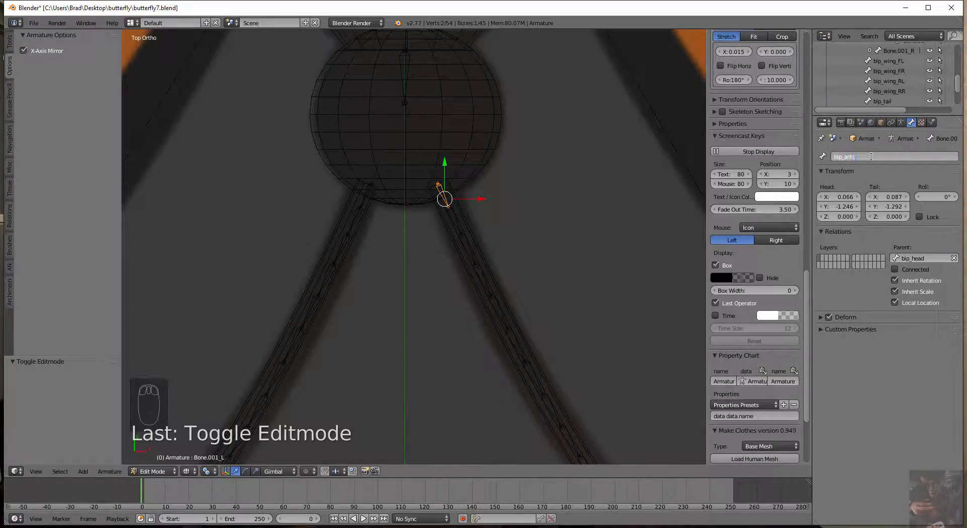
type("enna_L")
key("Return")
Select the first bone of the right antenna, Bone.001_R, and rename it as bip_antenna_R.
right_click(366, 196)
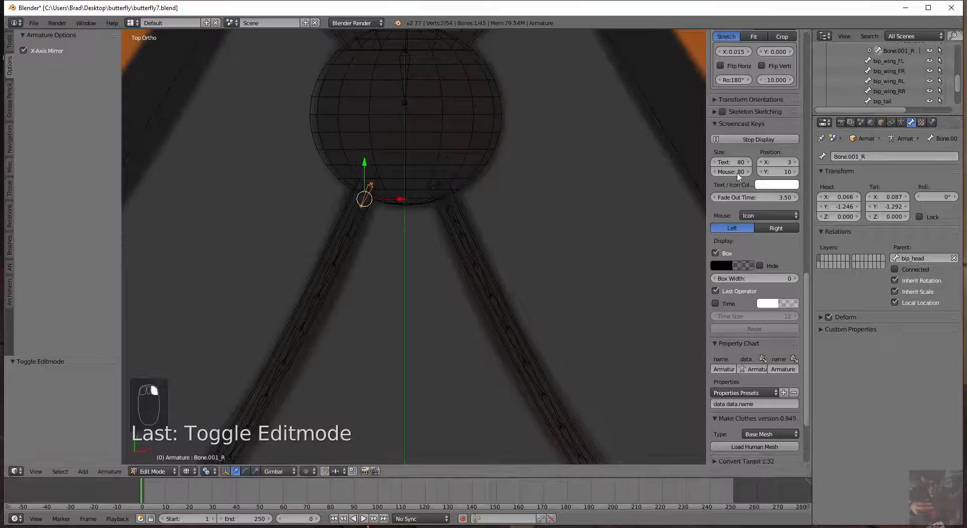
left_click(855, 156)
type("bip_antenne")
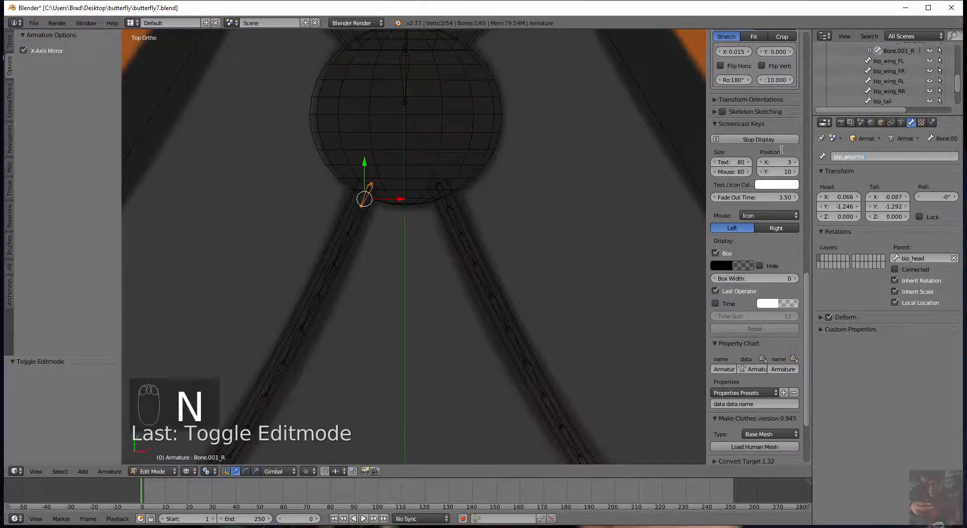
type("a_R")
key("Return")
Copy the name bip_antenna_L from the left antenna's first bone and paste it as the second bone's name.
right_click(442, 196)
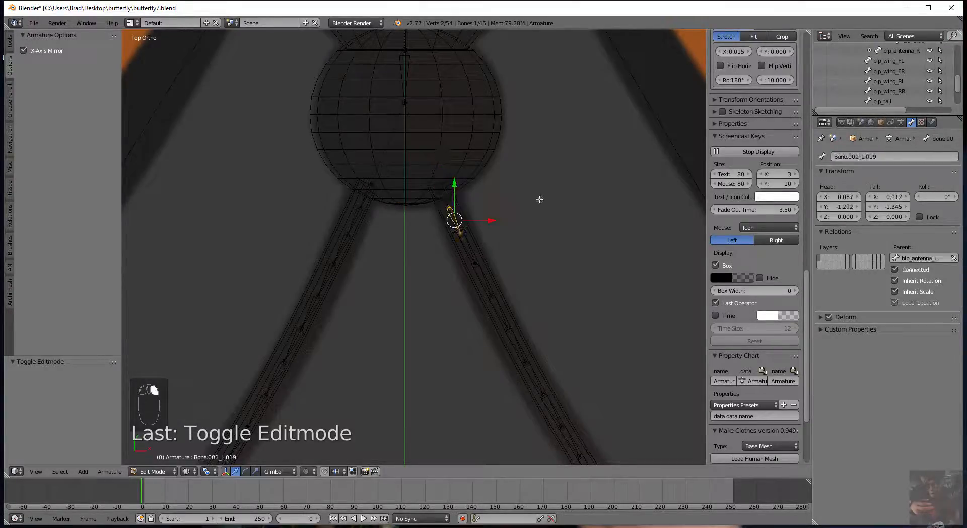
right_click(441, 195)
left_click(871, 157)
key("ctrl+c")
right_click(458, 219)
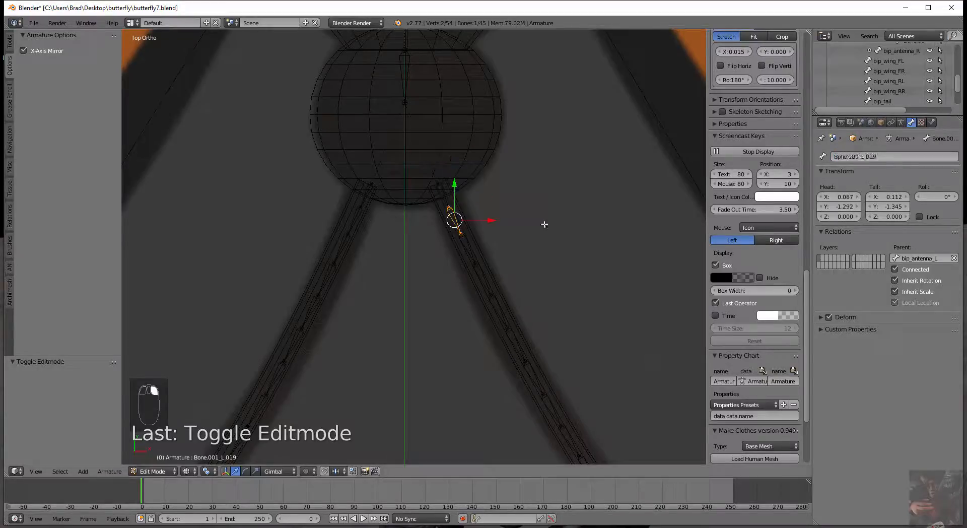
left_click(863, 156)
key("ctrl+v")
key("Return")
Paste the name bip_antenna_L onto the third, fourth and fifth bones of the left antenna, counting from the head.
right_click(466, 247)
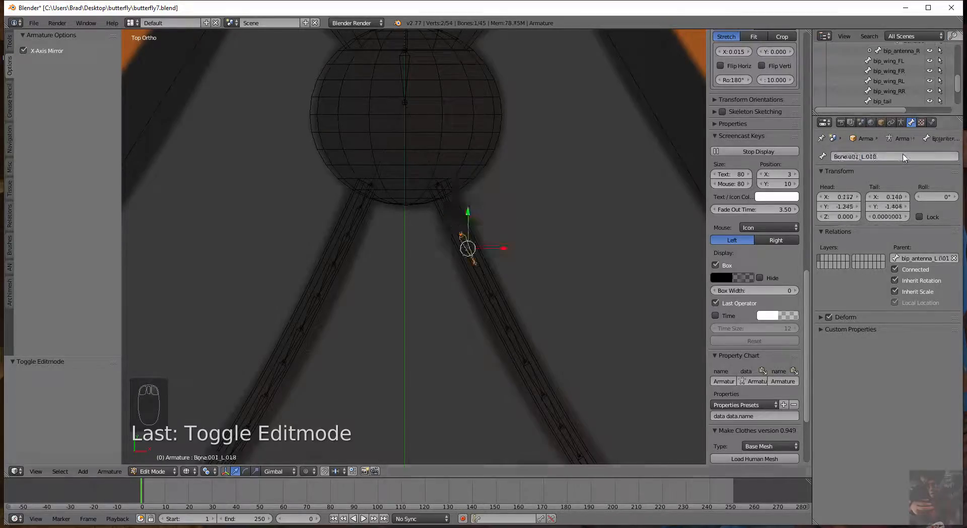
right_click(484, 279)
left_click(874, 157)
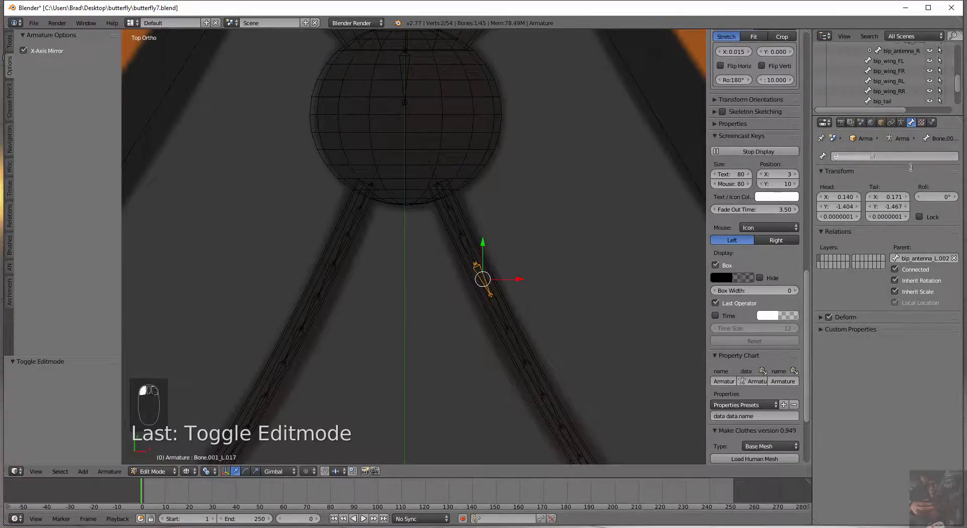
key("ctrl+v")
key("Return")
right_click(499, 311)
left_click(879, 155)
key("ctrl+v")
key("Return")
Rename the left antenna's sixth and seventh bones with the copied name bip_antenna_L.
right_click(515, 343)
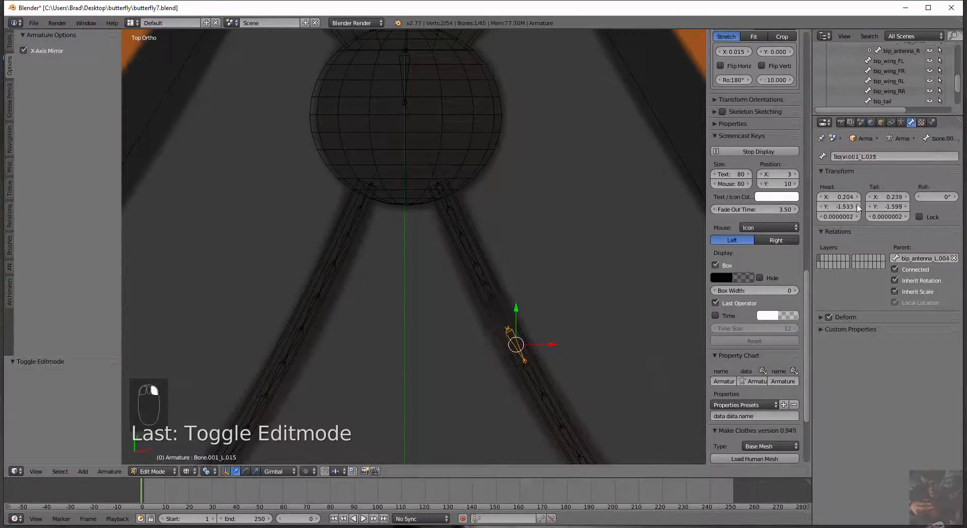
left_click(877, 157)
key("ctrl+v")
key("Return")
right_click(533, 376)
left_click(895, 157)
key("ctrl+v")
key("Return")
Continue down the left antenna, pasting bip_antenna_L as the name of the eighth and ninth bones.
middle_click_drag(579, 257, 524, 95, "shift")
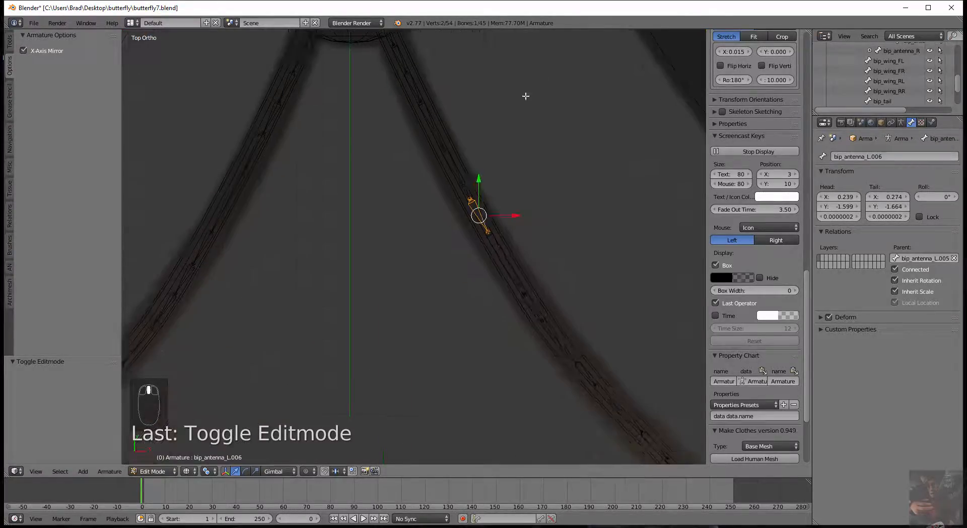
right_click(497, 247)
left_click(884, 157)
key("ctrl+v")
key("Return")
right_click(516, 279)
left_click(889, 157)
key("ctrl+v")
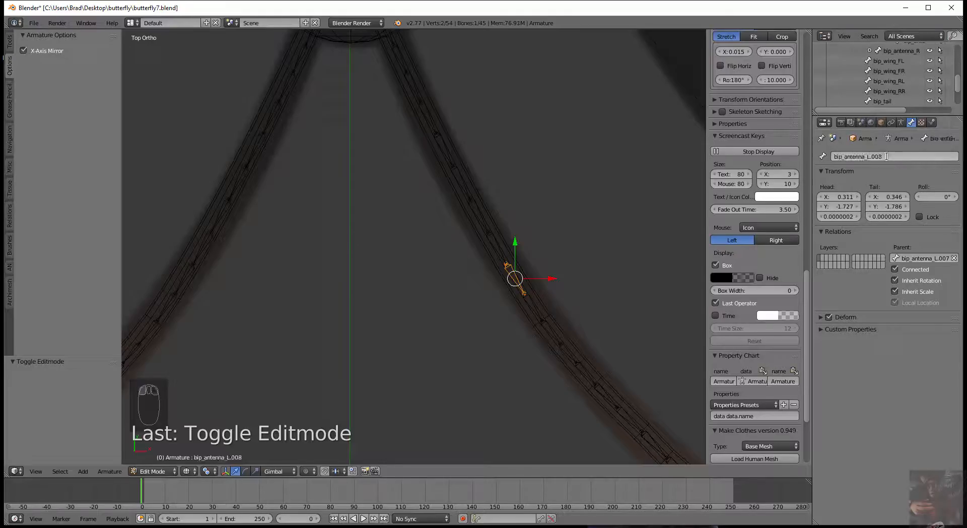
key("Return")
Apply the copied name bip_antenna_L to the tenth, eleventh and twelfth bones of the left antenna.
right_click(534, 308)
left_click(887, 157)
key("ctrl+v")
key("Return")
right_click(568, 352)
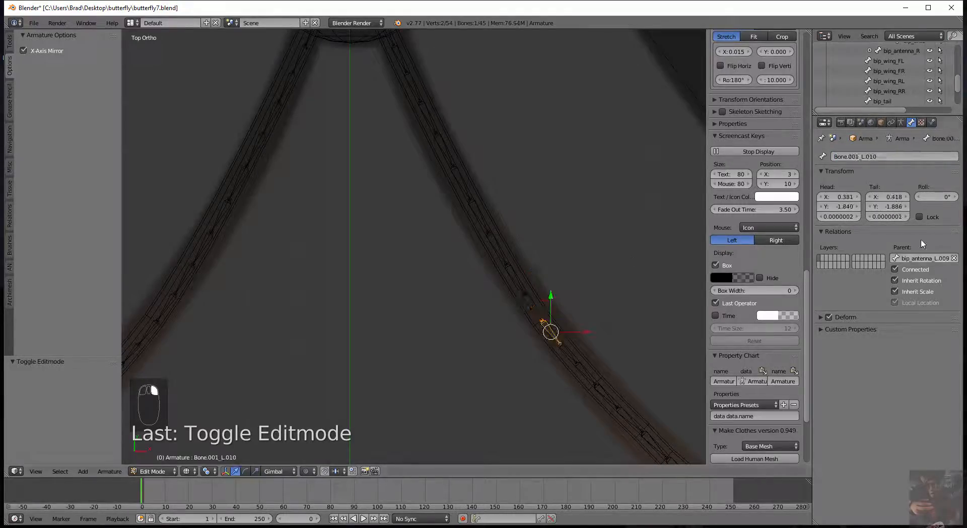
left_click(900, 157)
key("ctrl+v")
key("Return")
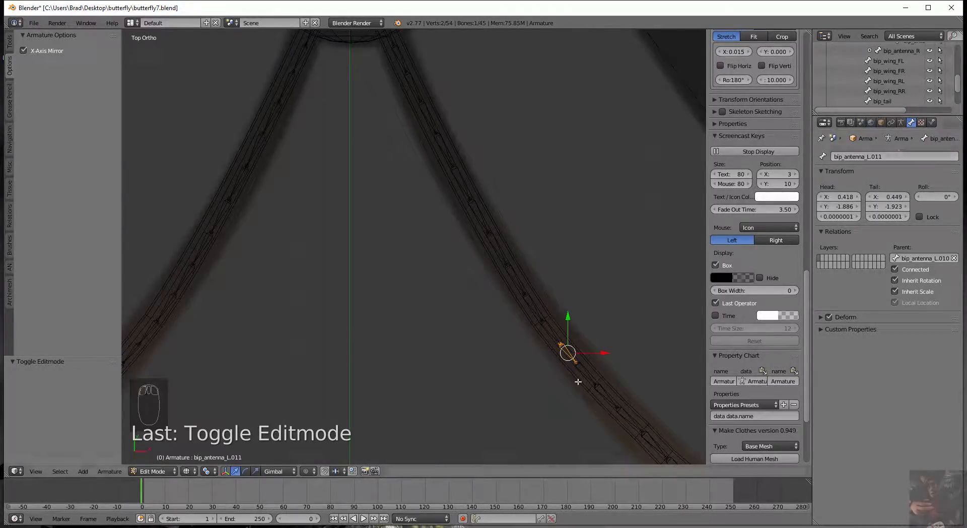
Rename the thirteenth and fourteenth bones of the left antenna with the copied name bip_antenna_L.
right_click(580, 371)
left_click(887, 157)
key("ctrl+v")
key("Return")
right_click(606, 395)
left_click(882, 156)
key("ctrl+v")
key("Return")
Paste bip_antenna_L as the name of the left antenna's fifteenth, sixteenth and seventeenth bones.
middle_click_drag(651, 281, 516, 107, "shift")
right_click(495, 244)
key("ctrl+v")
left_click(914, 153)
key("ctrl+v")
key("Return")
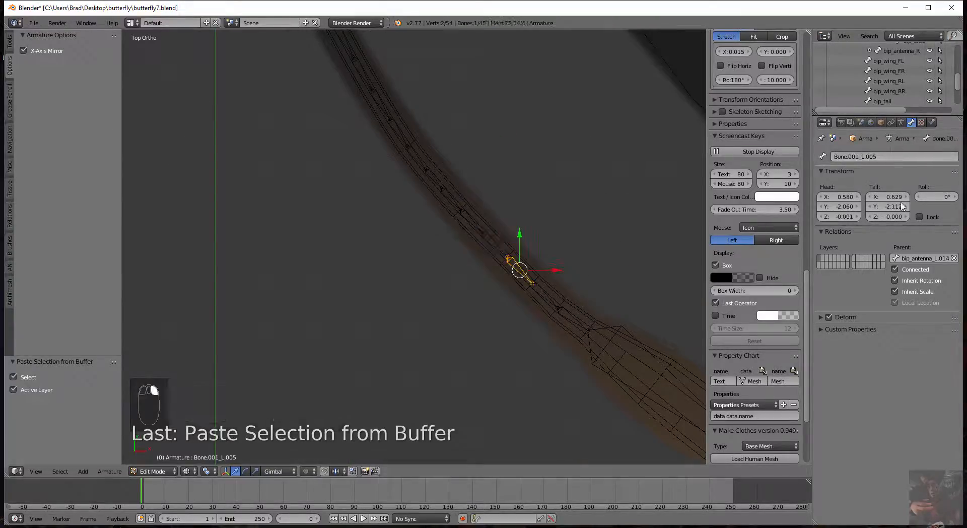
right_click(544, 295)
left_click(883, 156)
key("ctrl+v")
key("Return")
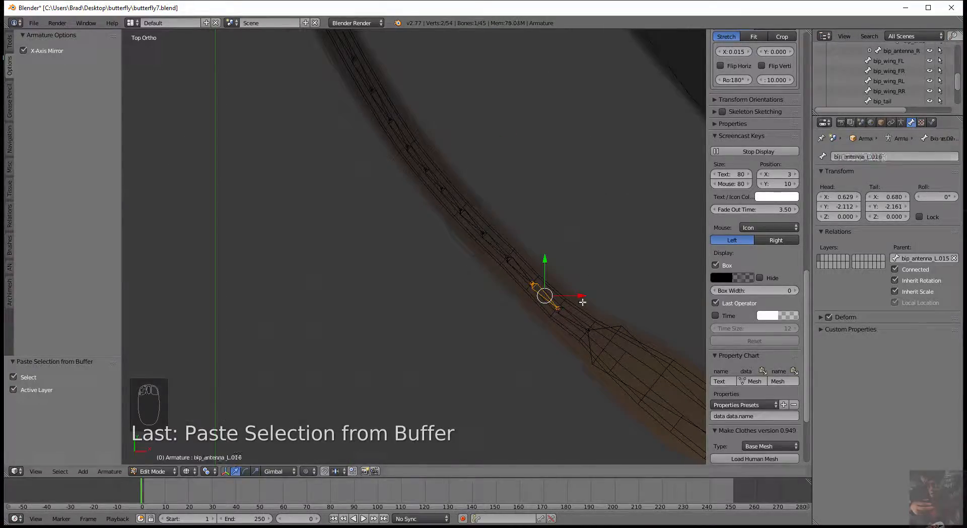
Rename the left antenna's last thin bone and the large bone in its club-shaped tip with the copied name bip_antenna_L.
right_click(574, 317)
left_click(885, 157)
key("ctrl+v")
key("Return")
right_click(650, 358)
left_click(885, 157)
key("ctrl+v")
key("Return")
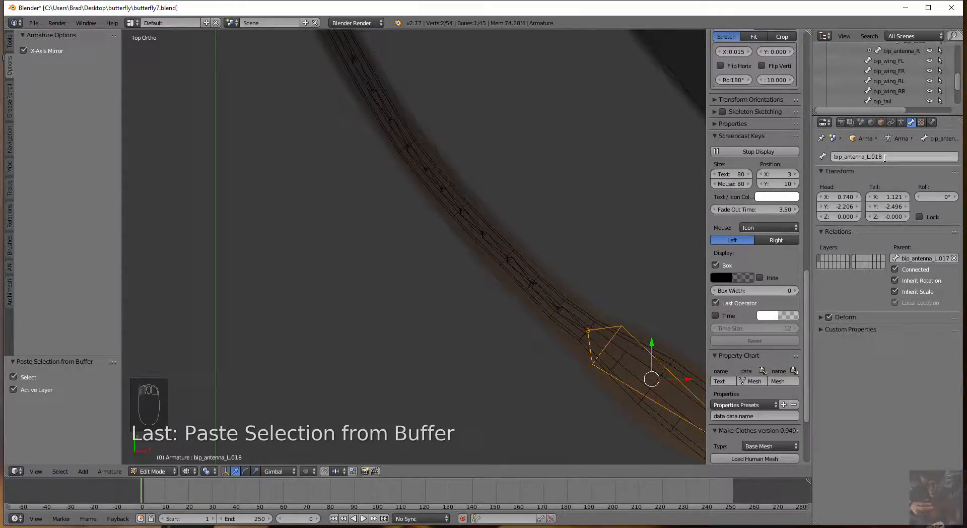
Check the names of the two bones just before the left antenna's club-shaped tip.
right_click(574, 318)
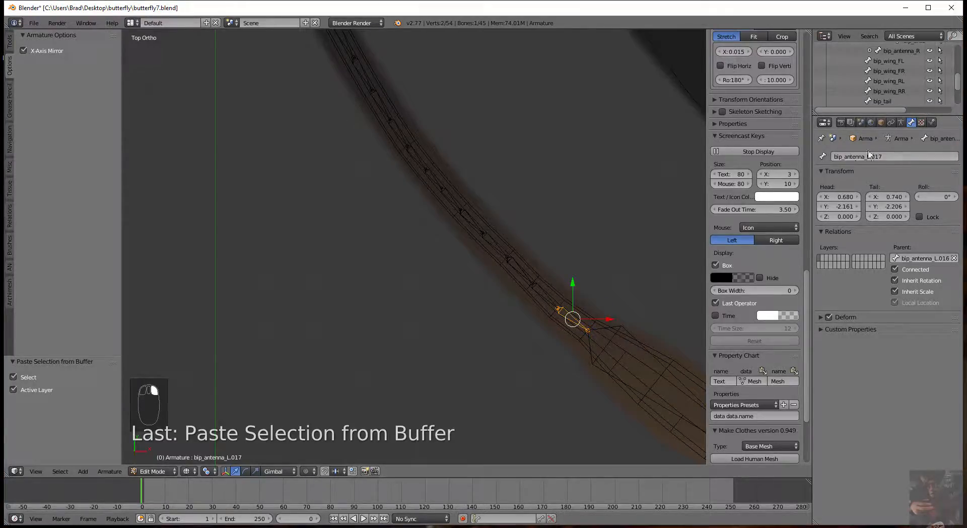
double_click(874, 156)
right_click(545, 295)
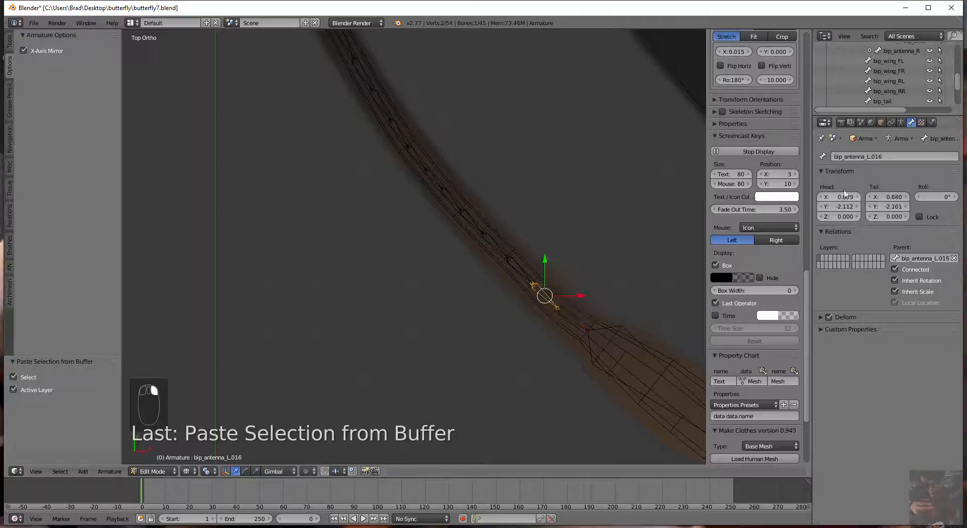
Remove the dot before the number in the names of left antenna bones bip_antenna_L.016 and bip_antenna_L.015.
double_click(872, 156)
key("Return")
right_click(522, 269)
double_click(873, 157)
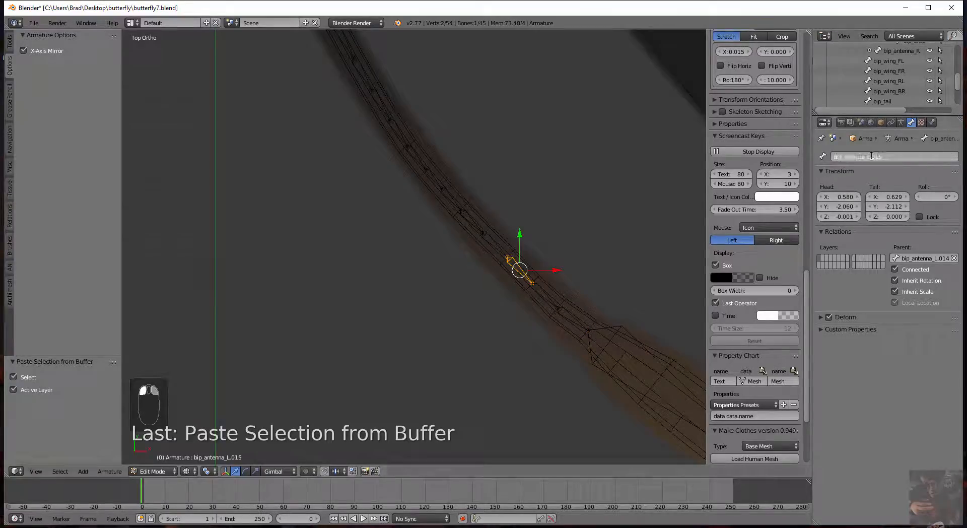
key("BackSpace")
key("Return")
Rename left antenna bones bip_antenna_L.014 and bip_antenna_L.013 without the dot, as in bip_antenna_L014.
right_click(496, 246)
double_click(872, 156)
key("BackSpace")
key("Return")
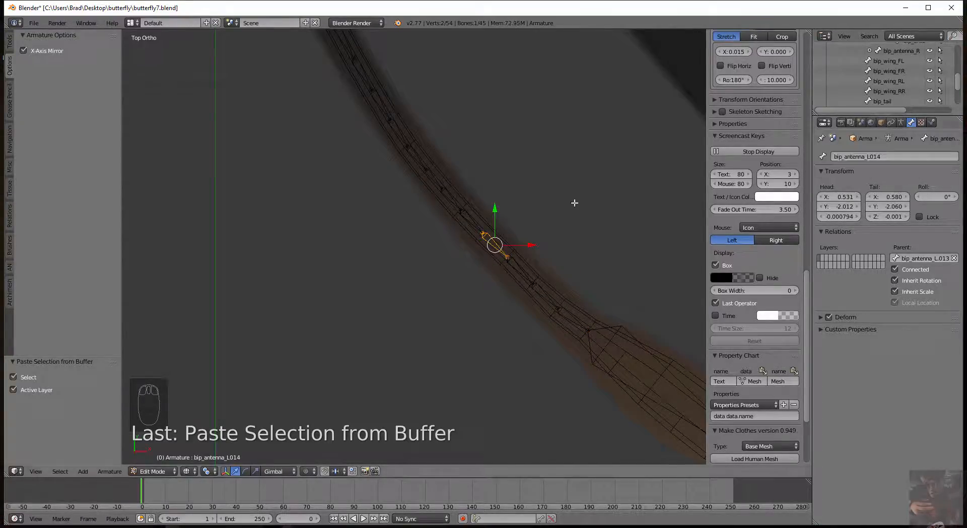
right_click(472, 221)
double_click(873, 157)
key("BackSpace")
key("Return")
Delete the dot from the names of left antenna bones bip_antenna_L.012 and bip_antenna_L.011.
right_click(451, 198)
double_click(872, 157)
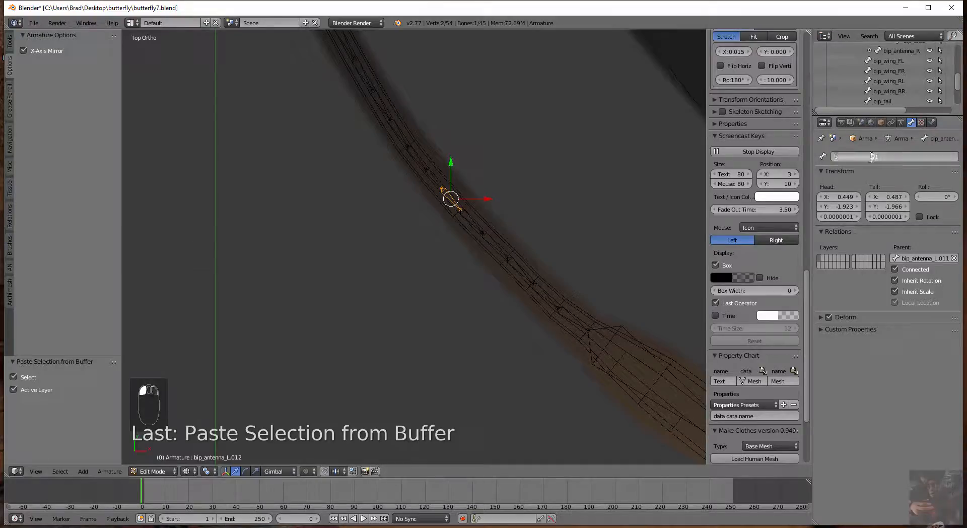
key("BackSpace")
key("Return")
right_click(432, 180)
double_click(872, 157)
key("BackSpace")
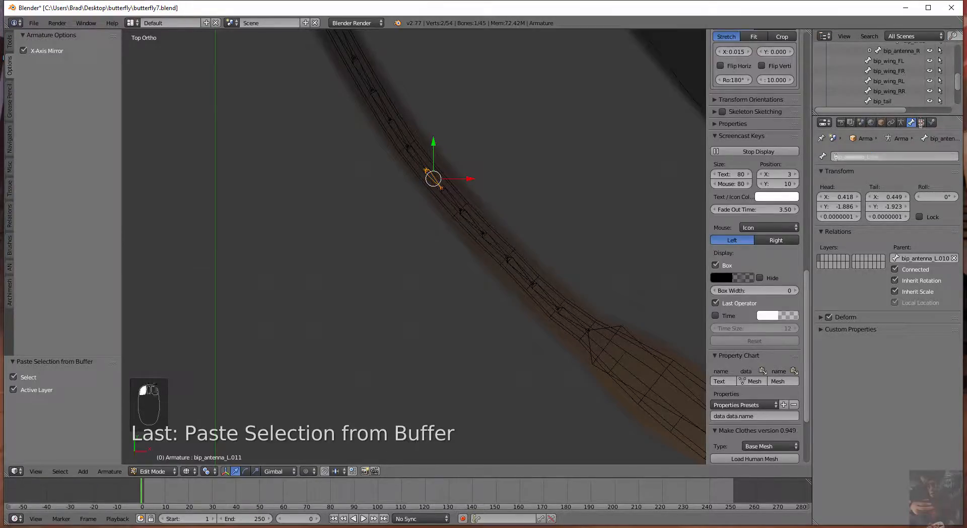
key("Return")
Remove the dot before the number in the names of left antenna bones 010, 009 and 008, as in bip_antenna_L008.
right_click(416, 157)
double_click(871, 157)
key("BackSpace")
key("Return")
right_click(398, 130)
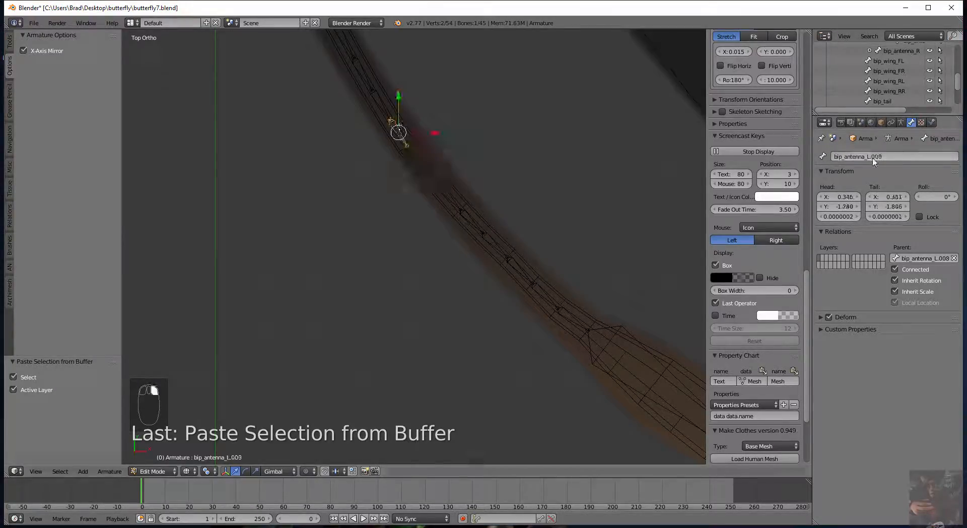
right_click(381, 105)
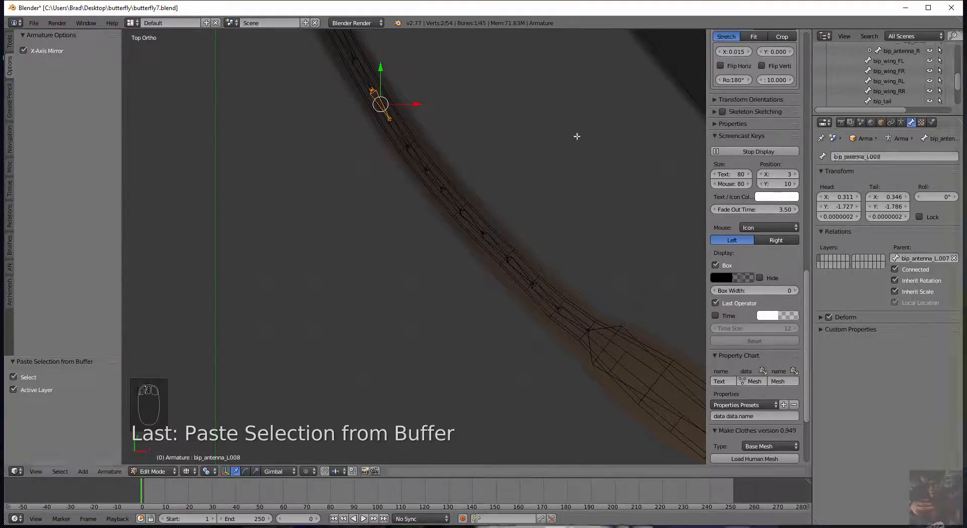
Rename left antenna bones 007 and 006 without the dot before the number, as in bip_antenna_L007.
right_click(363, 73)
double_click(872, 156)
key("Return")
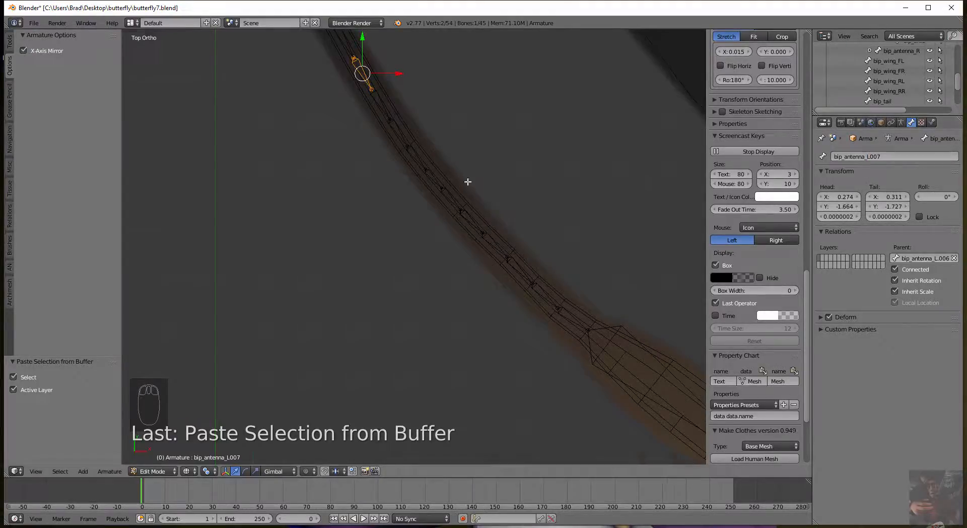
middle_click_drag(467, 181, 504, 272, "shift")
right_click(382, 132)
double_click(872, 157)
Delete the dot from the names of left antenna bones bip_antenna_L.005 and bip_antenna_L.004.
right_click(368, 101)
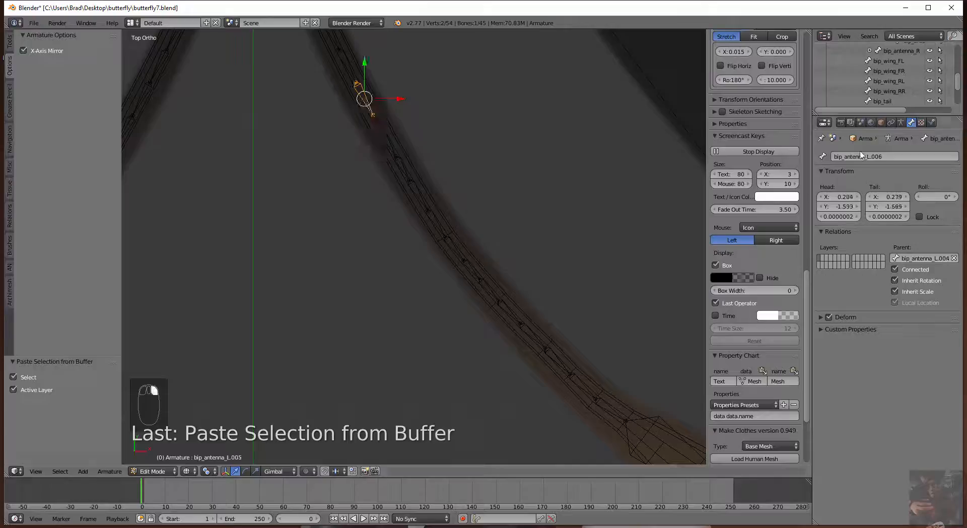
double_click(871, 157)
key("BackSpace")
key("Return")
right_click(349, 67)
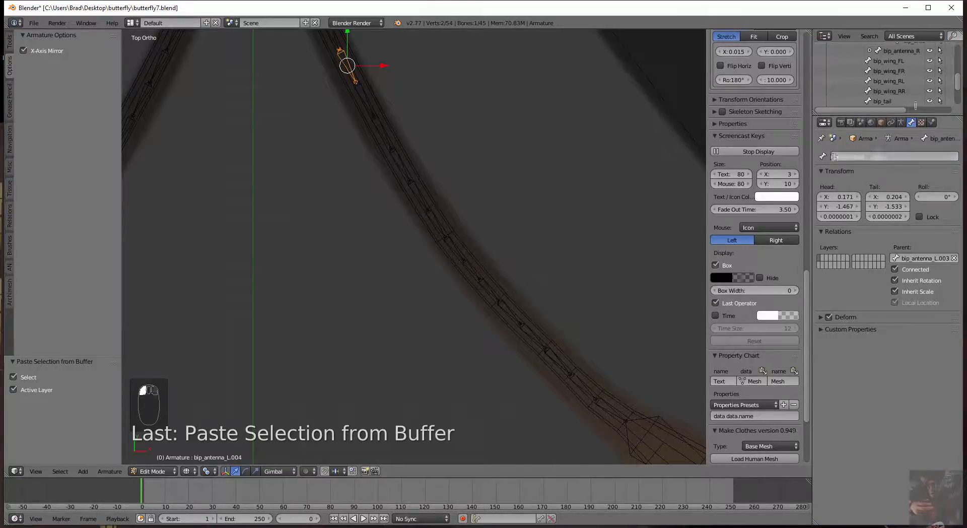
double_click(876, 157)
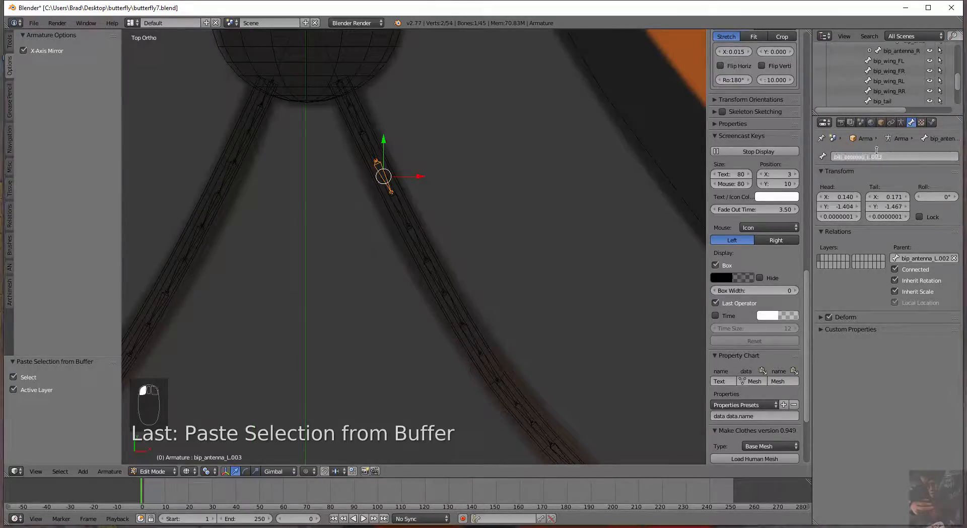
Remove the dot from the names of left antenna bones 003, 002 and 001 near the head, as in bip_antenna_L003.
left_click(873, 155)
key("BackSpace")
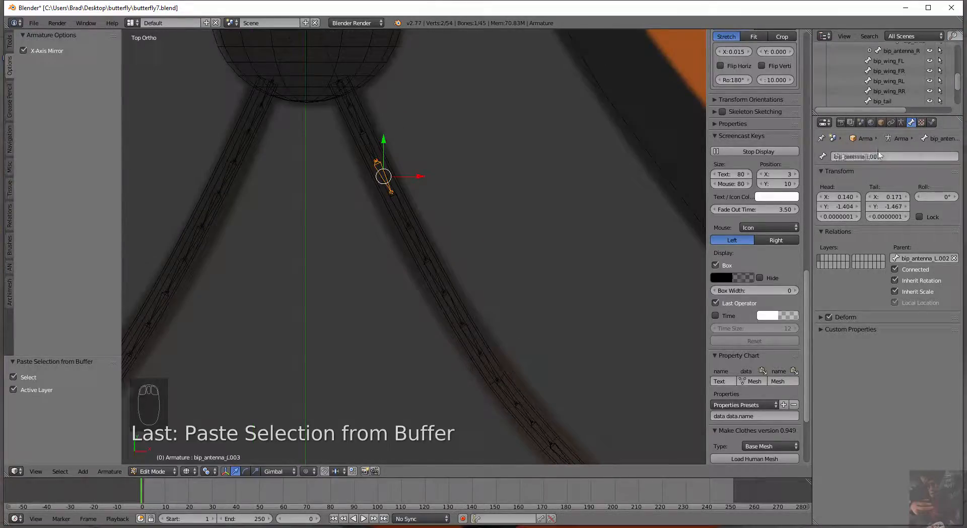
key("Return")
right_click(369, 146)
double_click(873, 156)
key("BackSpace")
key("Return")
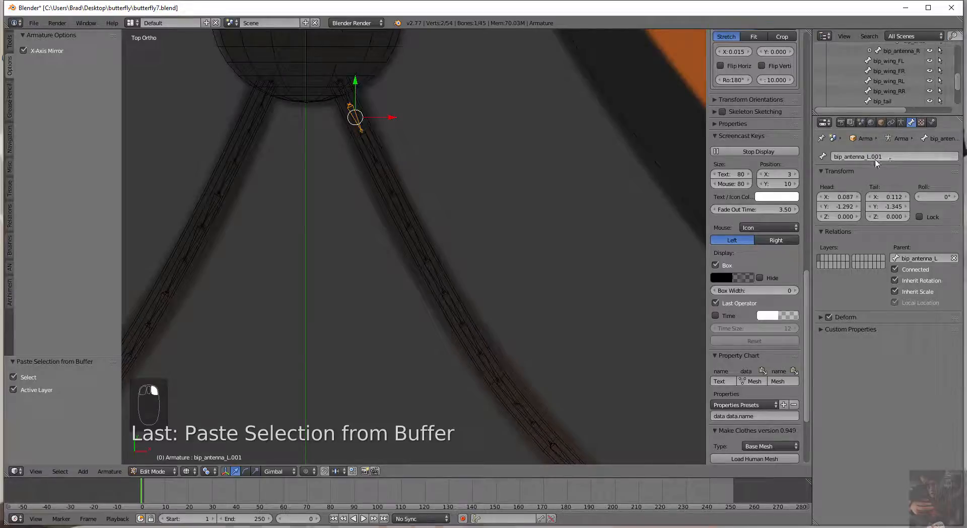
Copy the name bip_antenna_R from the right antenna's first bone and paste it as the second bone's name.
right_click(271, 95)
left_click(912, 157)
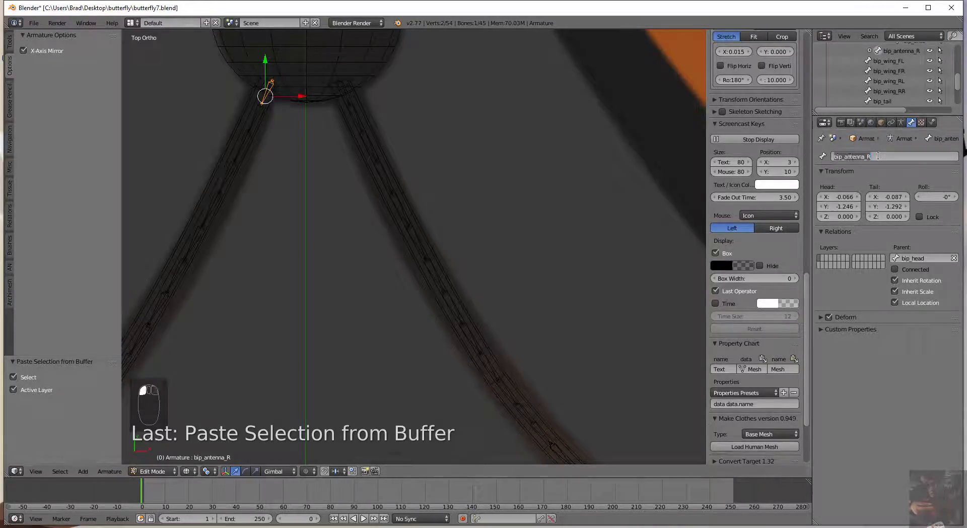
key("ctrl+c")
key("Return")
right_click(259, 119)
left_click(913, 157)
key("ctrl+v")
key("Return")
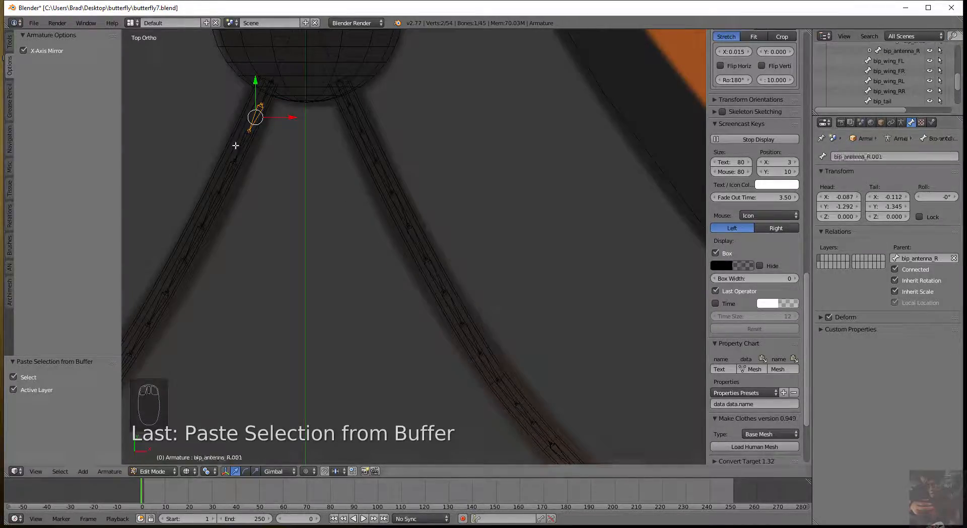
Paste bip_antenna_R as the name of the right antenna's third and fourth bones.
right_click(237, 145)
left_click(885, 156)
key("ctrl+v")
key("Return")
right_click(226, 177)
left_click(880, 158)
key("ctrl+v")
key("Return")
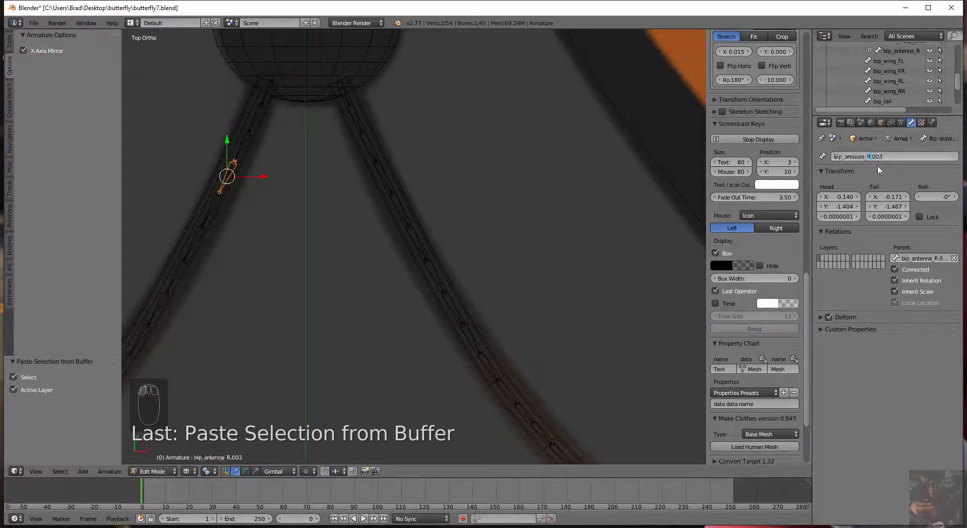
Rename the right antenna's fifth and sixth bones with the copied name bip_antenna_R.
right_click(210, 210)
left_click(889, 157)
key("ctrl+v")
key("Return")
right_click(195, 242)
left_click(885, 157)
key("ctrl+v")
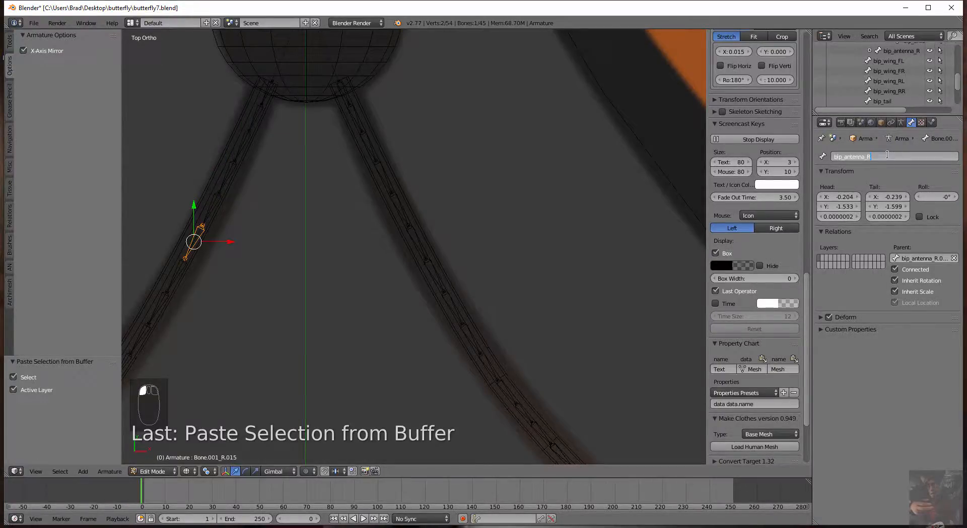
key("Return")
Paste bip_antenna_R as the name of the right antenna's seventh and eighth bones.
middle_click_drag(227, 287, 453, 190, "shift")
right_click(402, 179)
left_click(885, 157)
key("ctrl+v")
key("Return")
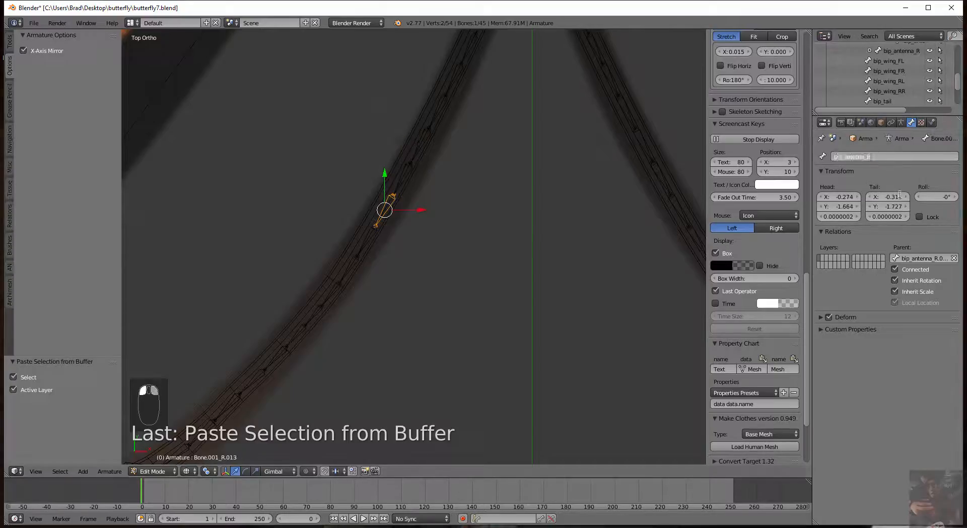
Rename the right antenna's ninth and tenth bones with the copied name bip_antenna_R.
right_click(372, 234)
left_click(885, 157)
key("ctrl+v")
key("Return")
right_click(352, 267)
left_click(886, 157)
key("ctrl+v")
key("Return")
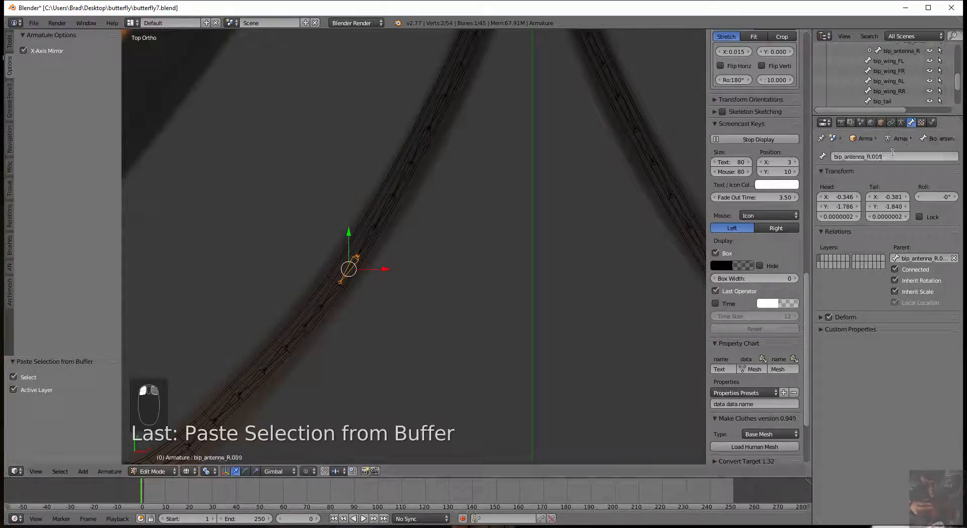
Paste bip_antenna_R as the name of the right antenna's eleventh and twelfth bones.
right_click(333, 293)
left_click(891, 157)
key("ctrl+v")
key("Return")
right_click(315, 316)
left_click(887, 157)
key("ctrl+v")
key("Return")
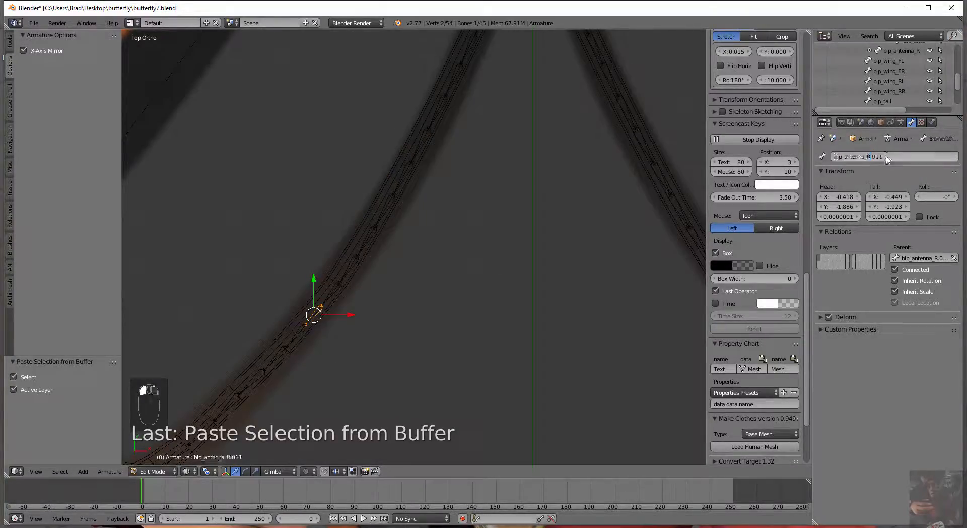
Rename the right antenna's thirteenth and fourteenth bones with the copied name bip_antenna_R.
right_click(300, 332)
left_click(887, 157)
key("ctrl+v")
key("Return")
right_click(277, 357)
left_click(887, 157)
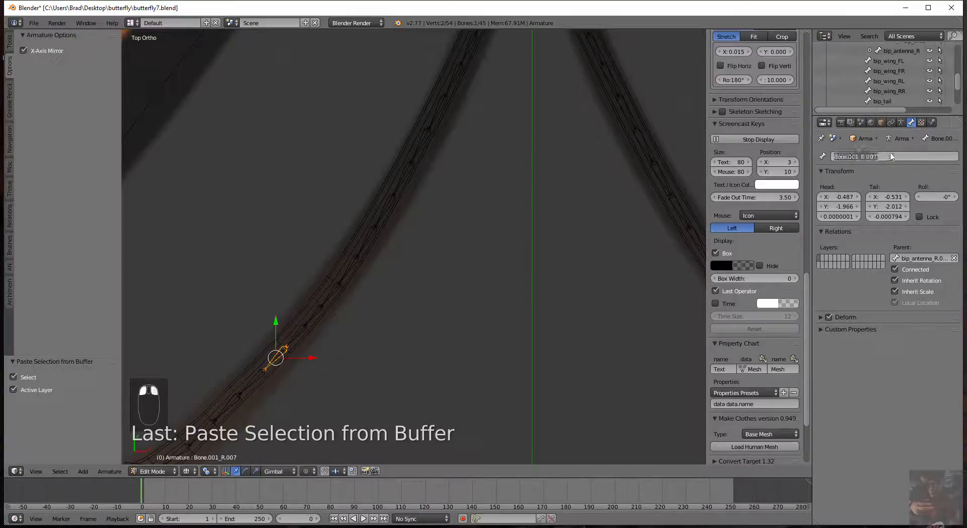
key("ctrl+v")
key("Return")
Paste bip_antenna_R as the name of the right antenna's fifteenth and sixteenth bones.
right_click(252, 383)
left_click(889, 157)
key("ctrl+v")
key("Return")
middle_click_drag(332, 370, 537, 193, "shift")
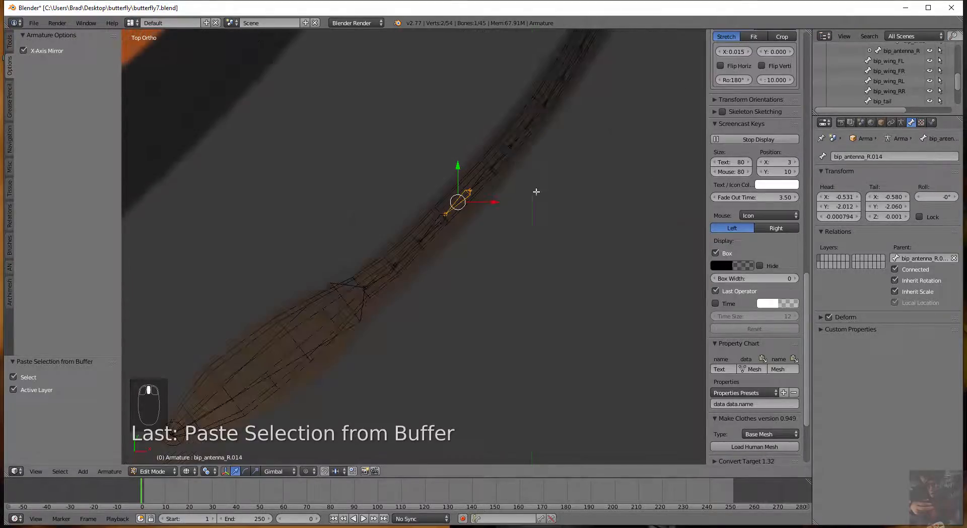
right_click(433, 227)
left_click(891, 157)
key("ctrl+v")
key("Return")
Rename the right antenna's last two thin bones before the club-shaped tip with the copied name bip_antenna_R.
right_click(408, 254)
left_click(887, 157)
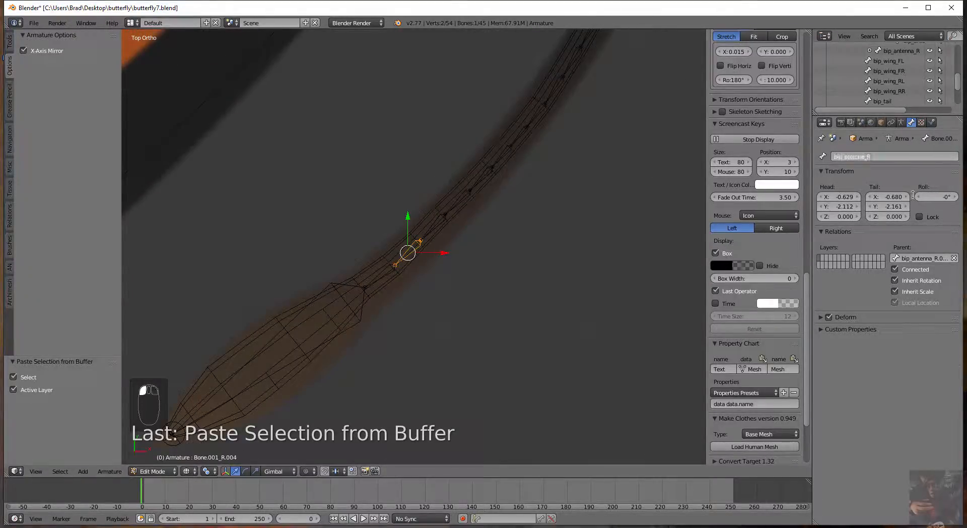
key("ctrl+v")
key("Return")
right_click(381, 276)
left_click(887, 157)
key("ctrl+v")
key("Return")
Paste bip_antenna_R as the name of the large bone in the right antenna's club-shaped tip.
right_click(358, 313)
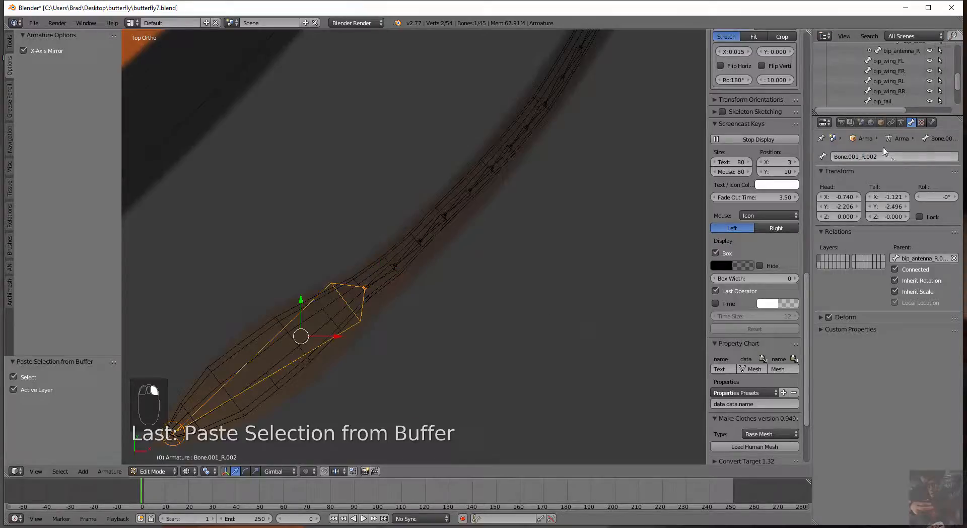
left_click(873, 157)
key("ctrl+v")
key("Return")
Rename the right antenna's tip bone to bip_antenna_R018 and the thin bone before it to bip_antenna_R017.
left_click(874, 157)
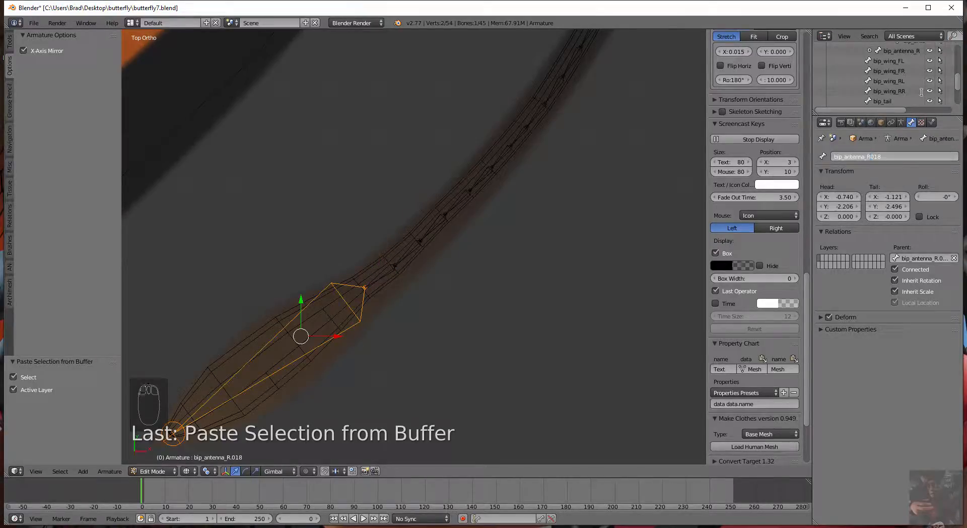
key("Return")
right_click(381, 276)
left_click(872, 158)
key("Return")
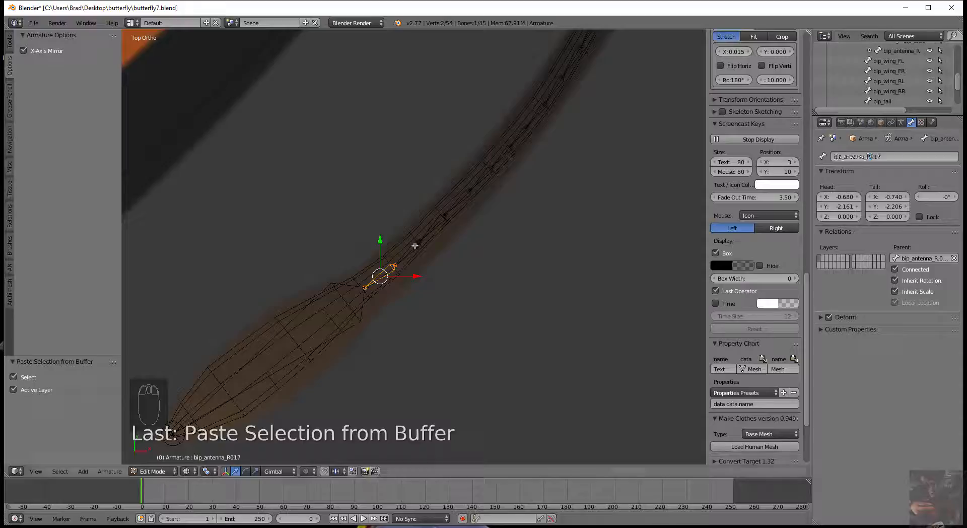
Remove the dot before the number in the names of right antenna bones bip_antenna_R.016 and bip_antenna_R.015.
right_click(411, 247)
left_click(873, 158)
key("Return")
right_click(438, 225)
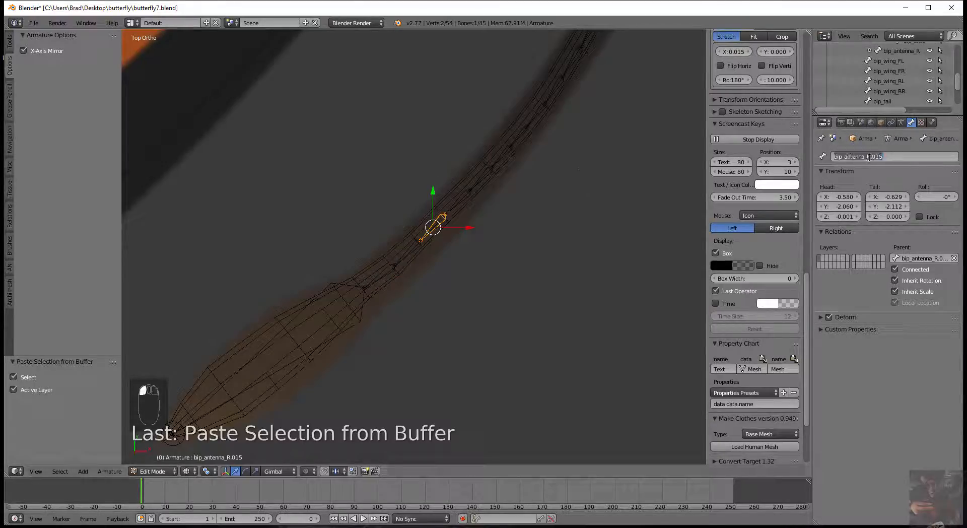
left_click(873, 158)
key("Return")
Rename right antenna bones bip_antenna_R.014 and bip_antenna_R.013 without the dot, as in bip_antenna_R014.
right_click(461, 201)
left_click(873, 158)
key("Return")
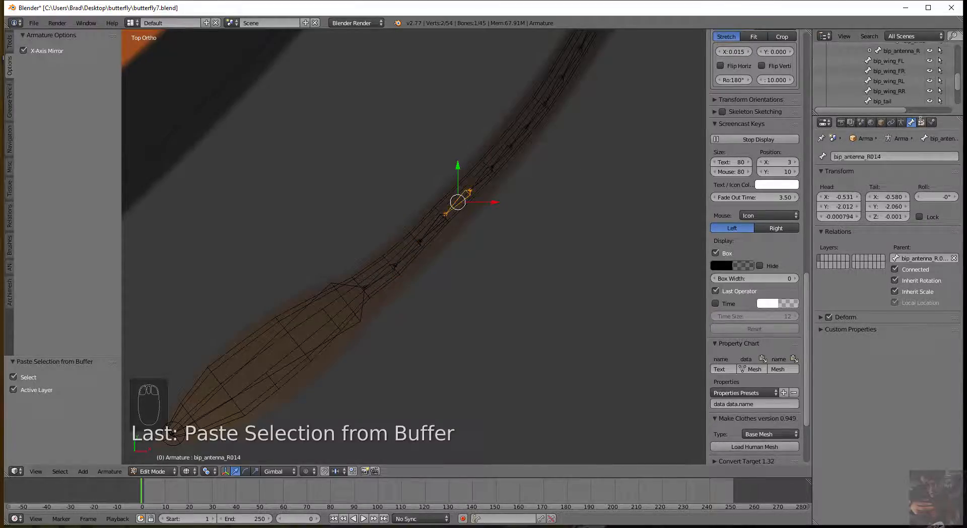
right_click(483, 177)
left_click(873, 157)
key("Return")
Delete the dot from the names of right antenna bones bip_antenna_R.012 and bip_antenna_R.011.
right_click(503, 153)
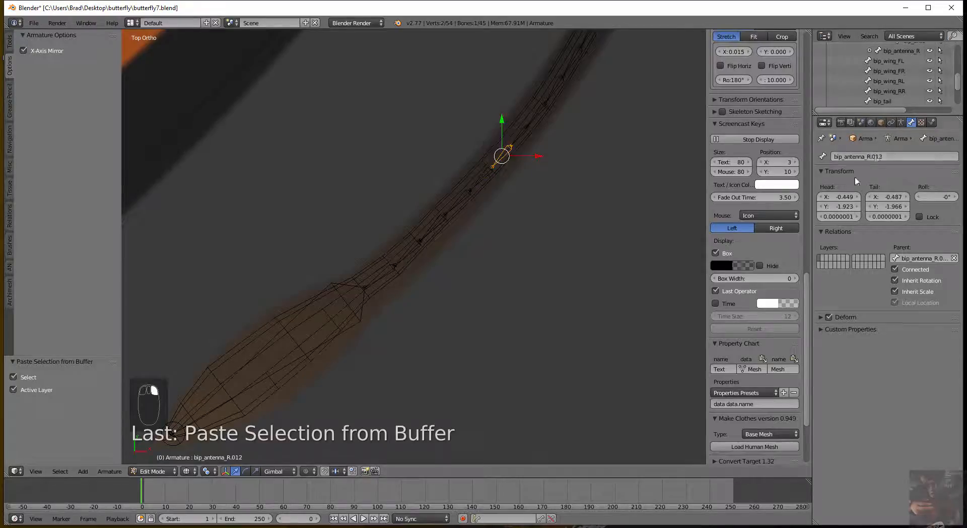
left_click(873, 157)
left_click(873, 158)
key("BackSpace")
key("Return")
right_click(520, 134)
left_click(873, 157)
left_click(873, 158)
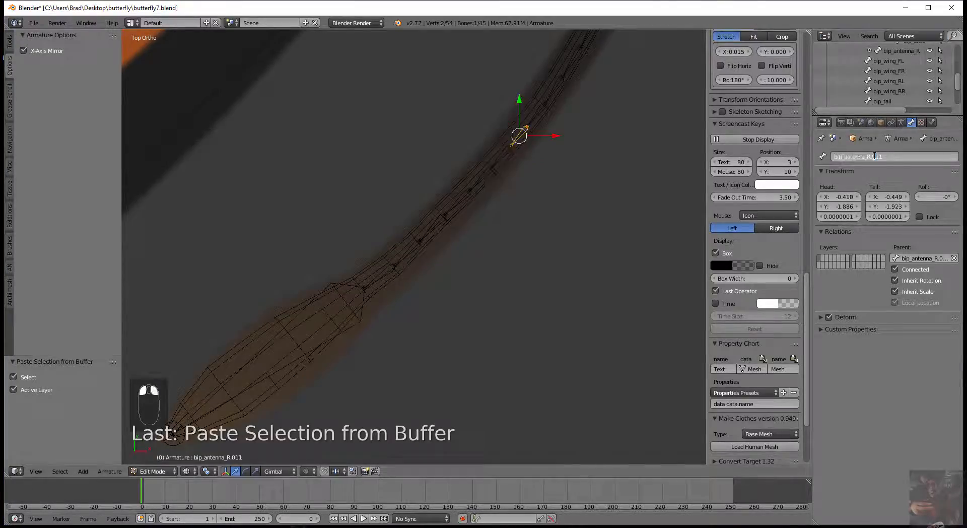
key("BackSpace")
key("Return")
Remove the dot before the number in the name of right antenna bone bip_antenna_R.010.
right_click(539, 112)
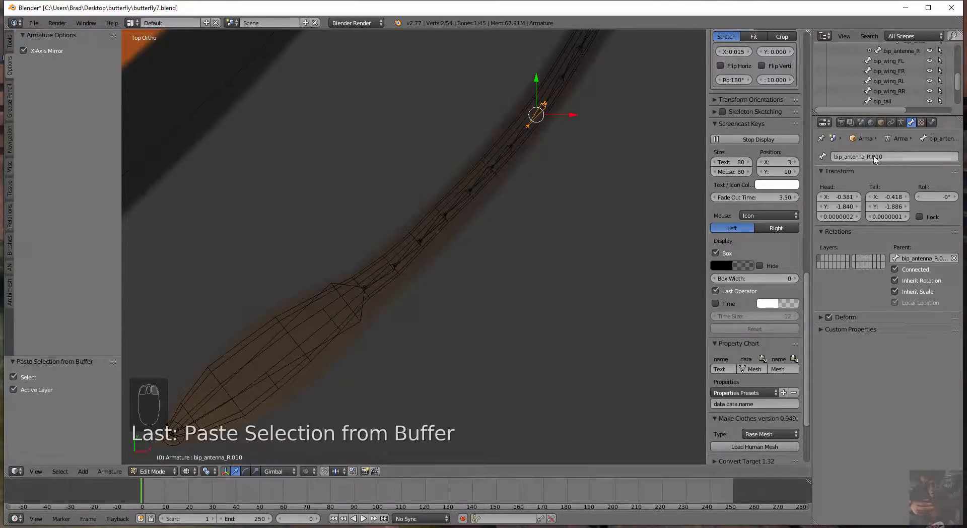
left_click(874, 158)
left_click(874, 158)
key("BackSpace")
key("Return")
Remove the dot before the number in the names of right antenna bones bip_antenna_R.009 and bip_antenna_R.008.
middle_click_drag(560, 88, 384, 270, "shift")
right_click(384, 270)
left_click(873, 158)
left_click(873, 157)
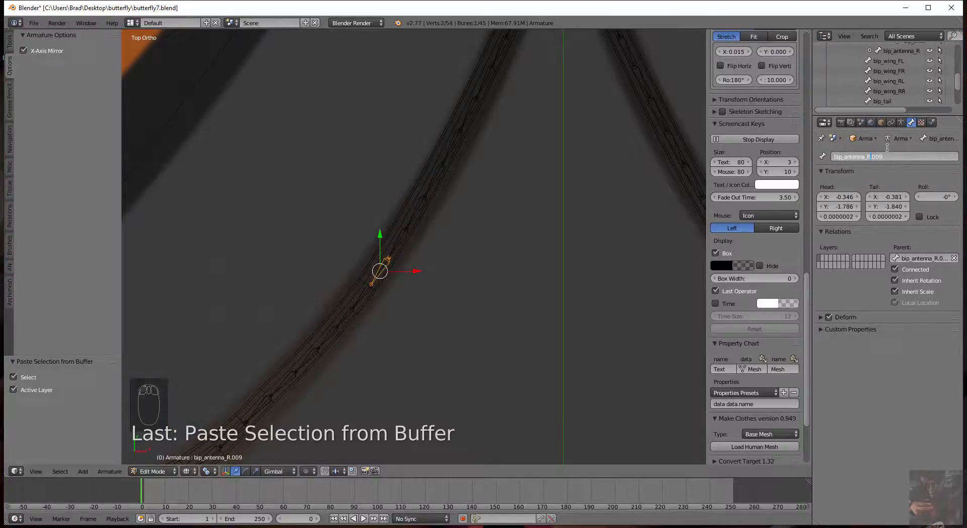
key("BackSpace")
key("Return")
right_click(408, 243)
left_click(873, 158)
left_click(874, 157)
key("BackSpace")
key("Return")
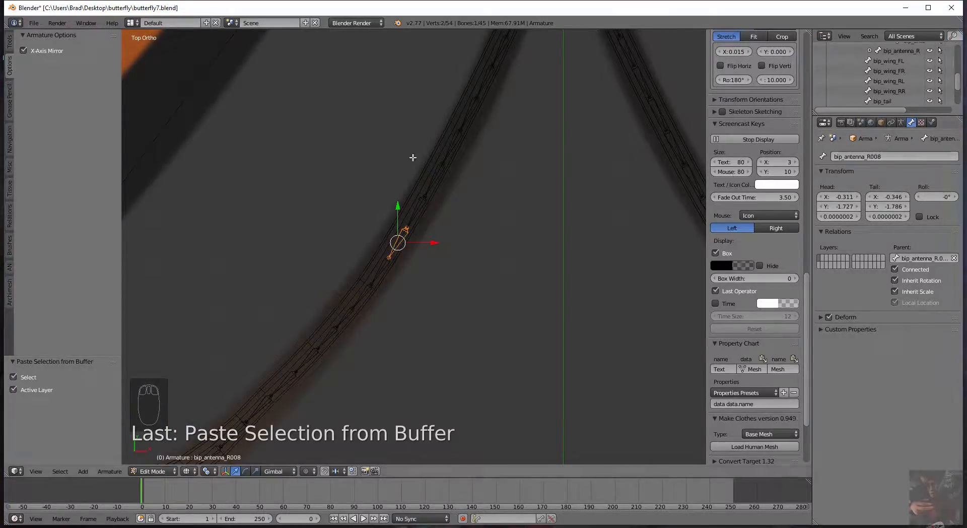
Rename right antenna bones bip_antenna_R.007 and bip_antenna_R.006 without the dot, as in bip_antenna_R006.
right_click(417, 200)
left_click(872, 157)
left_click(873, 157)
key("BackSpace")
key("Return")
right_click(434, 174)
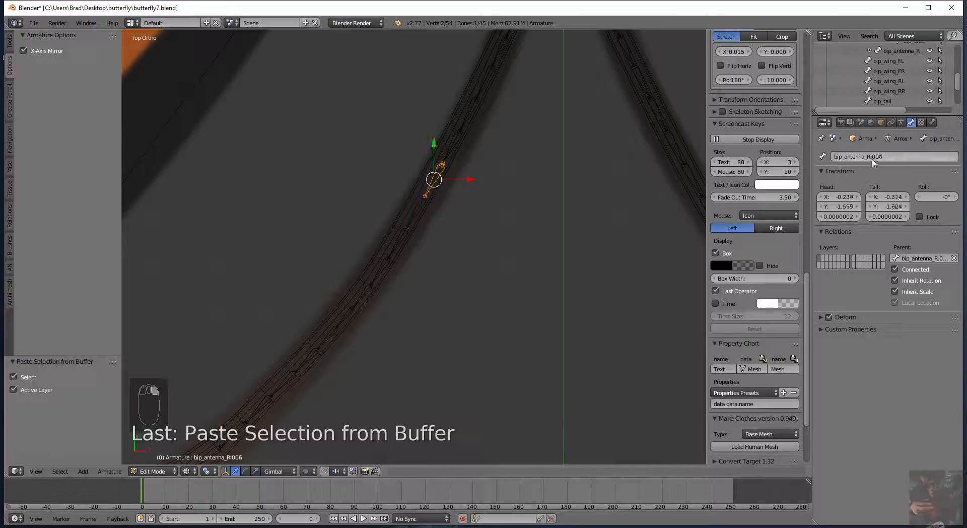
left_click(874, 158)
left_click(874, 157)
key("Left")
key("BackSpace")
key("Return")
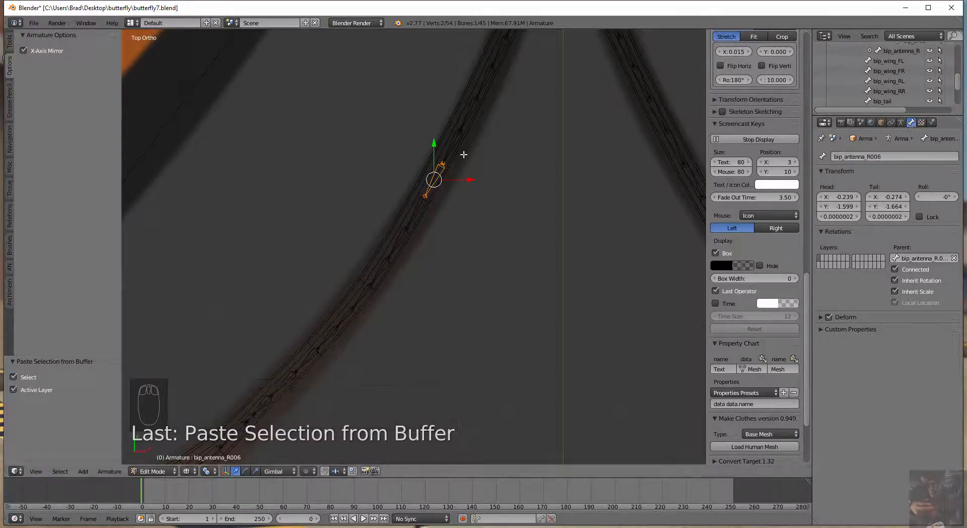
Delete the dot from the names of right antenna bones bip_antenna_R.005, bip_antenna_R.004 and bip_antenna_R.003.
right_click(454, 139)
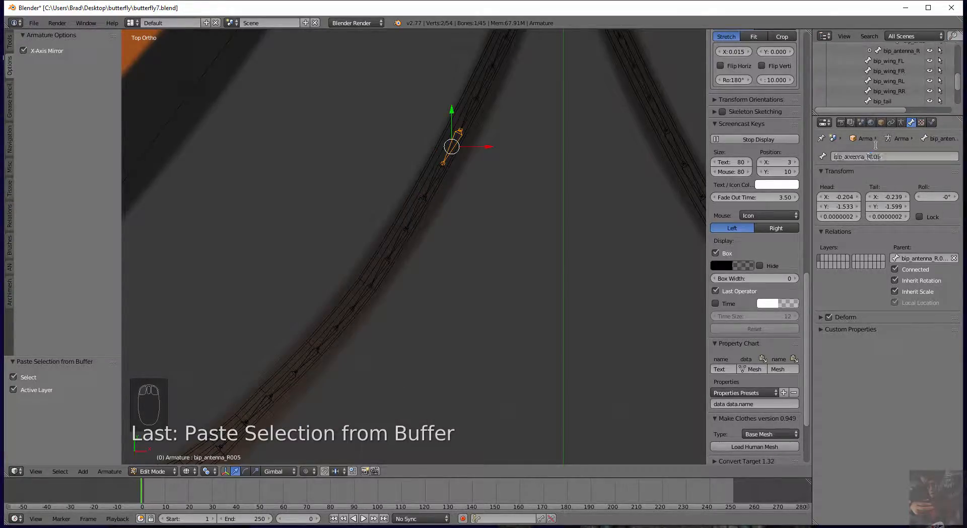
right_click(465, 110)
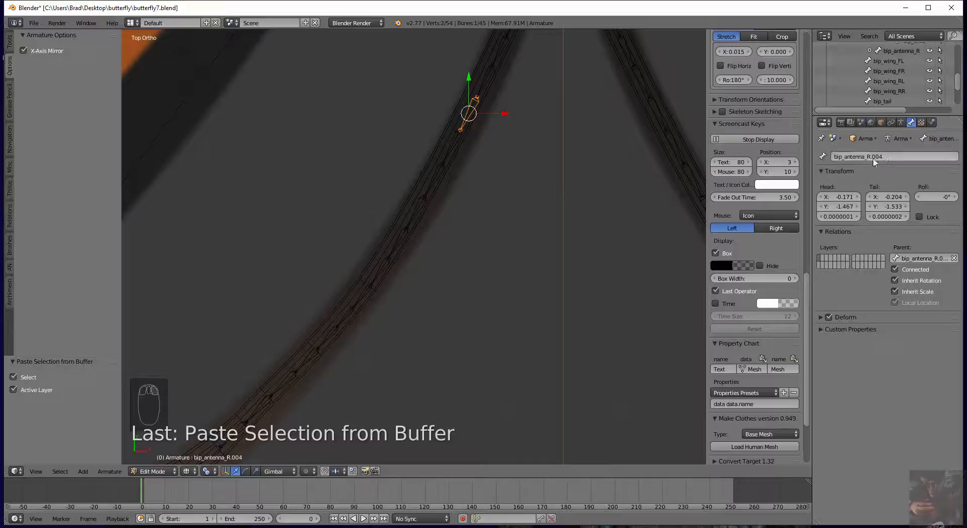
right_click(490, 72)
key("BackSpace")
key("Return")
Remove the dot from the names of the last right antenna bones near the head, bip_antenna_R.002 and bip_antenna_R.001.
middle_click_drag(507, 62, 469, 228, "shift")
right_click(468, 222)
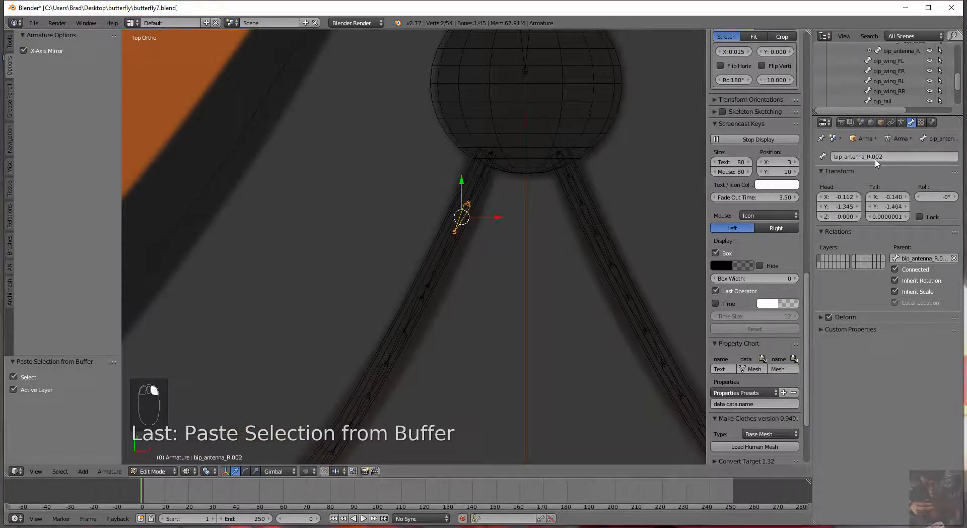
double_click(873, 158)
key("BackSpace")
key("Return")
right_click(476, 188)
double_click(872, 157)
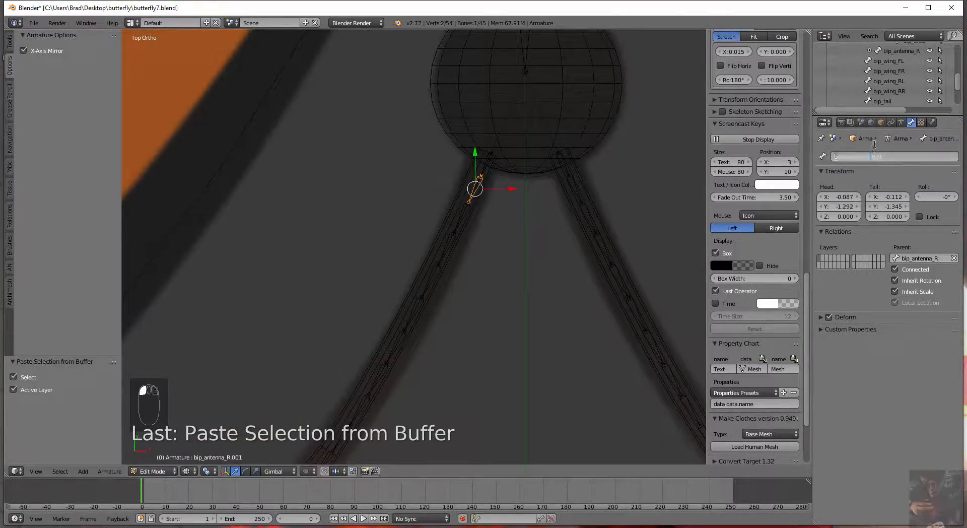
key("BackSpace")
key("Return")
Review the bone names in the armature hierarchy and look over the whole butterfly.
scroll(900, 72, "down", 3)
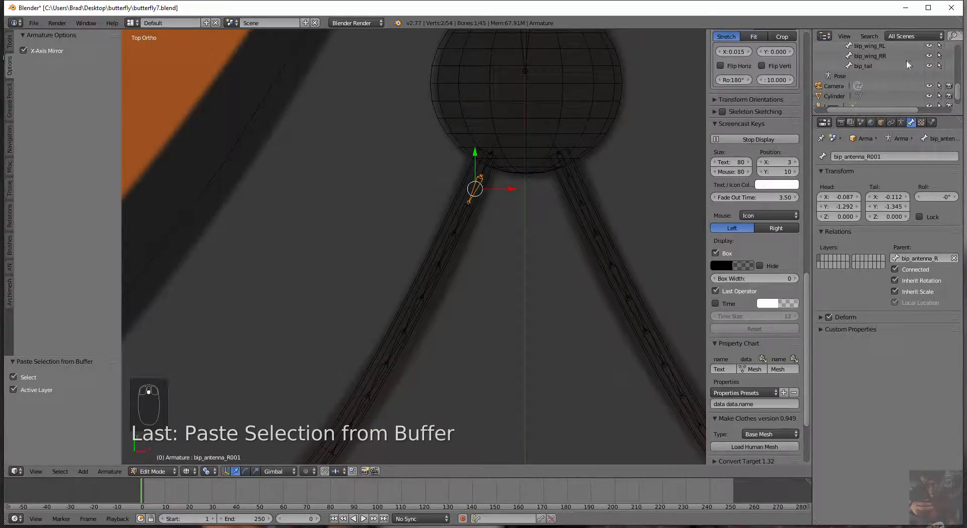
scroll(865, 71, "up", 10)
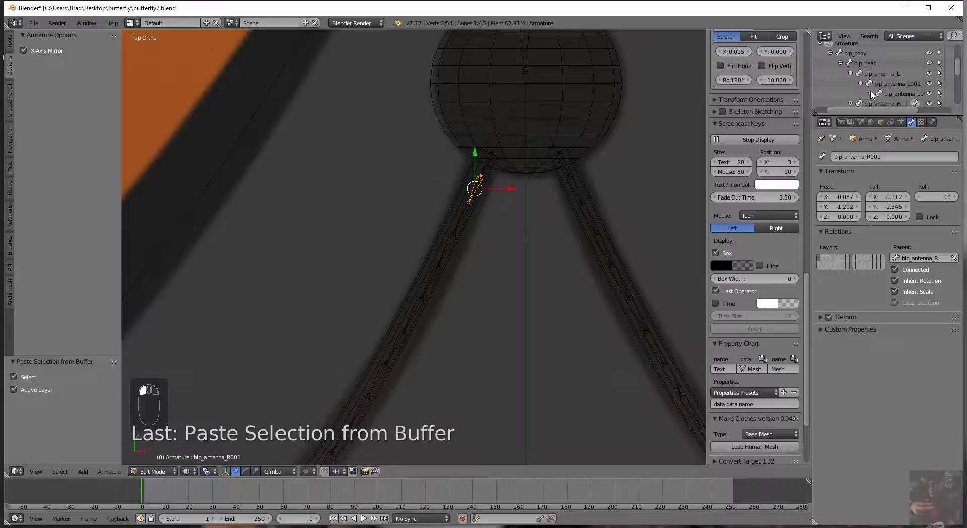
scroll(451, 134, "down", 8)
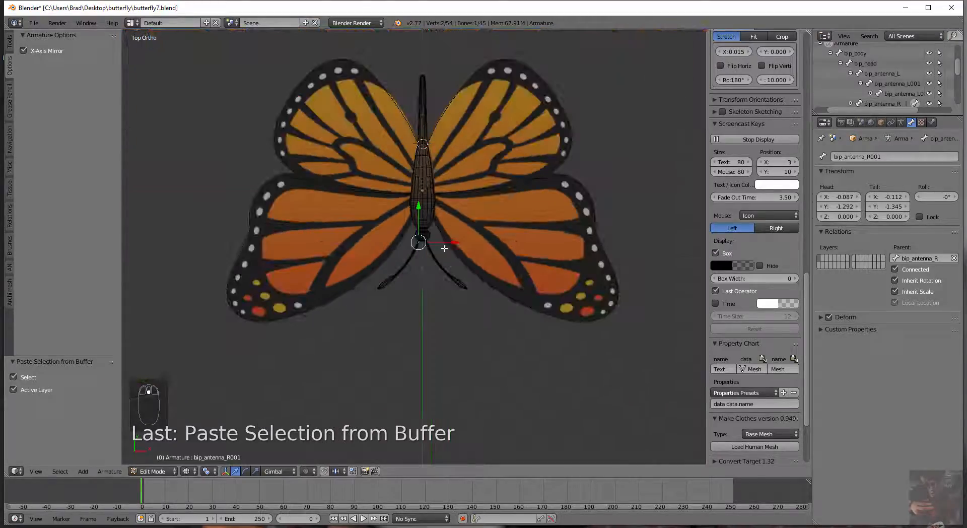
scroll(489, 243, "up", 5)
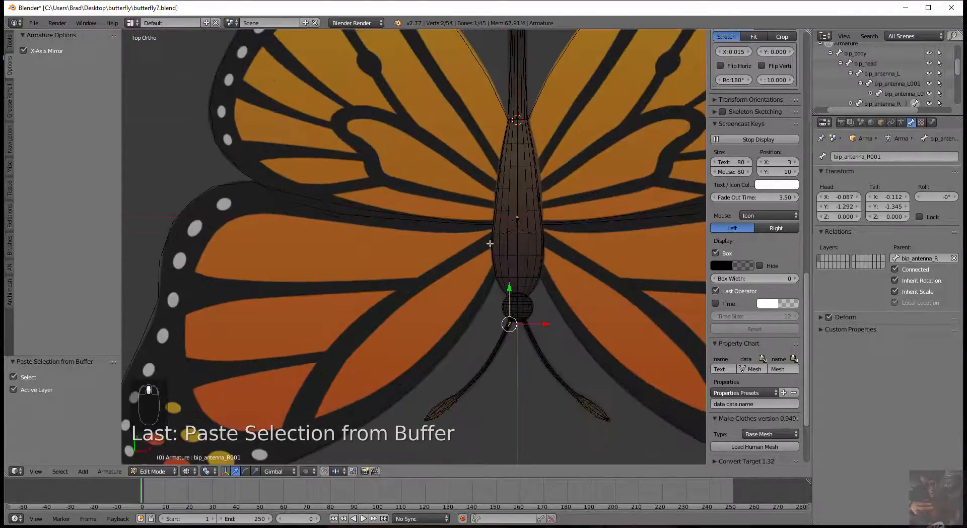
scroll(501, 238, "down", 4)
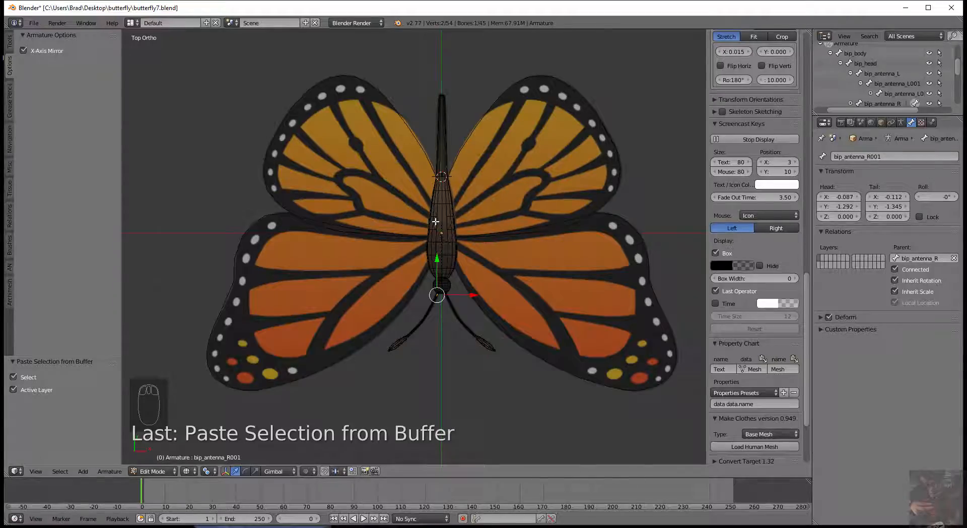
scroll(435, 221, "up", 4)
scroll(436, 202, "down", 4)
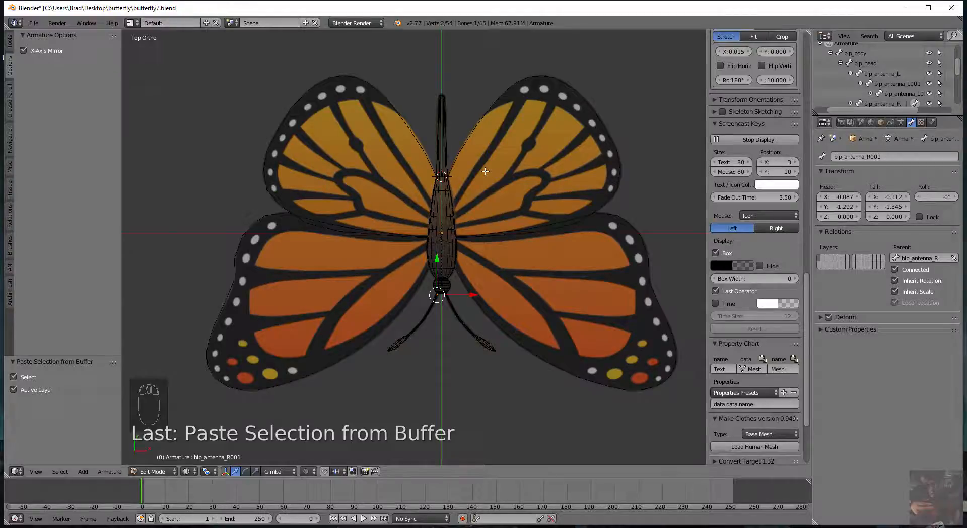
scroll(486, 173, "up", 1)
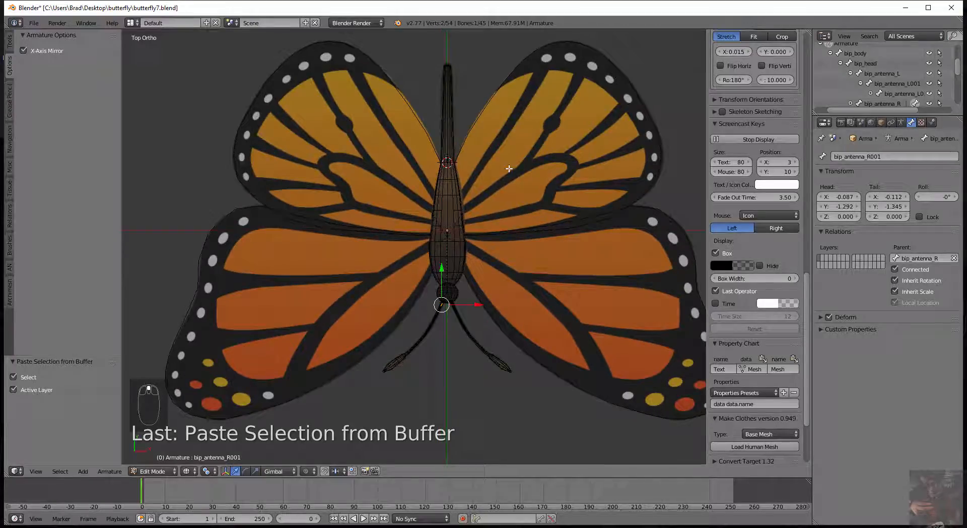
Take the armature out of Edit Mode and return to Object Mode.
key("Tab")
scroll(469, 207, "up", 4)
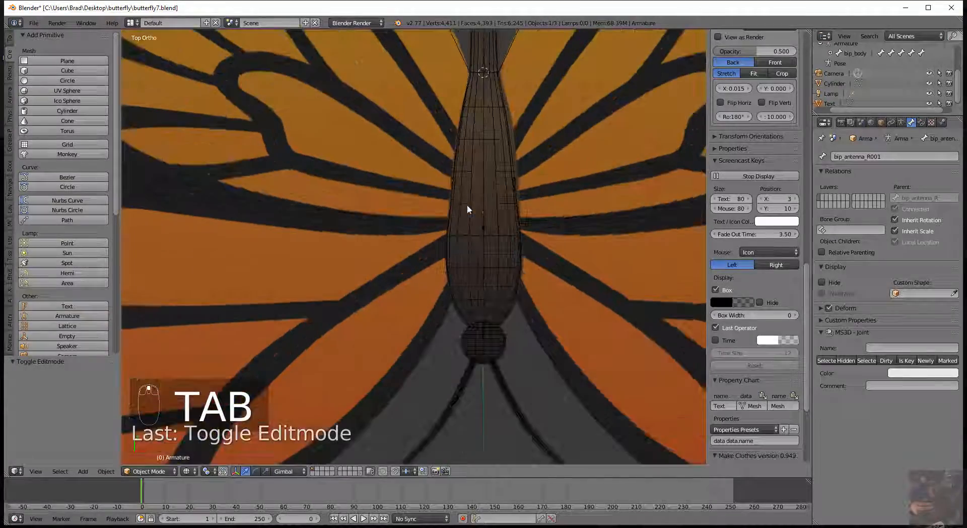
middle_click_drag(525, 174, 426, 164, "shift")
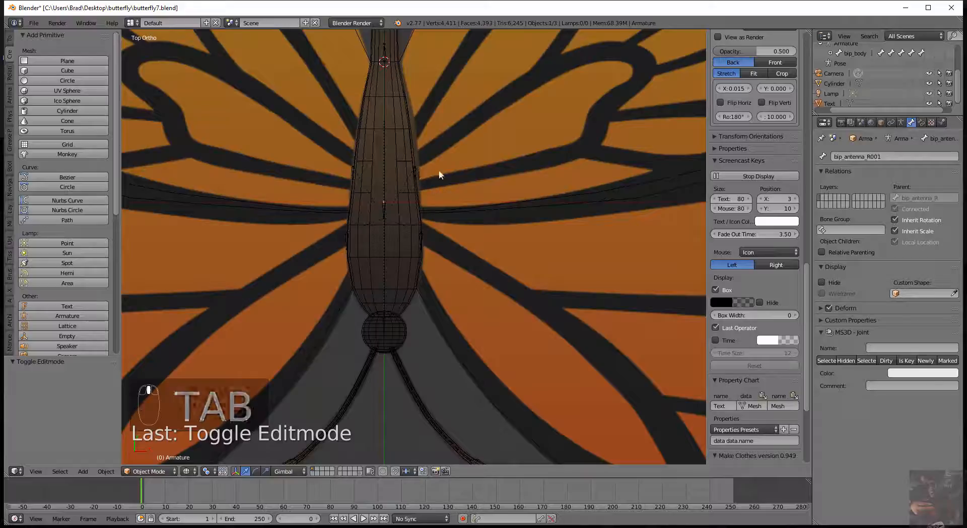
scroll(588, 116, "down", 5)
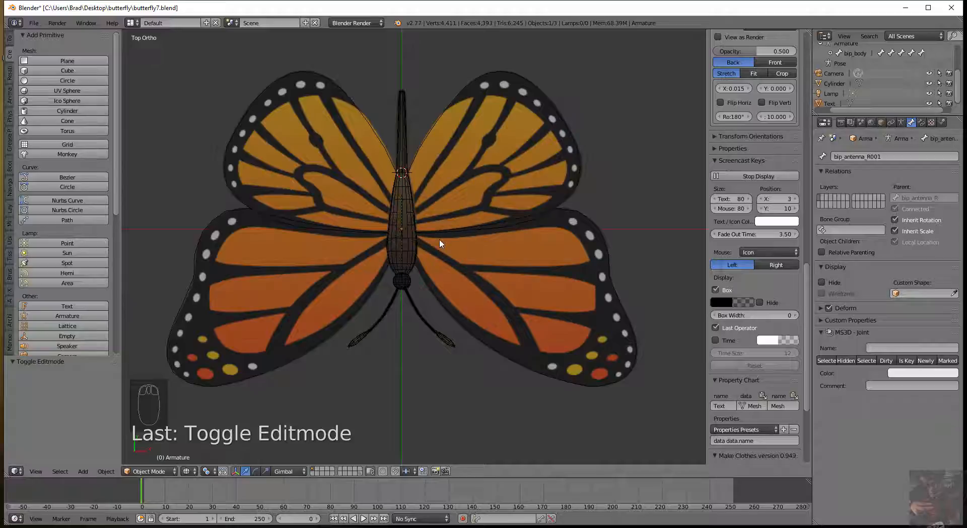
key("Tab")
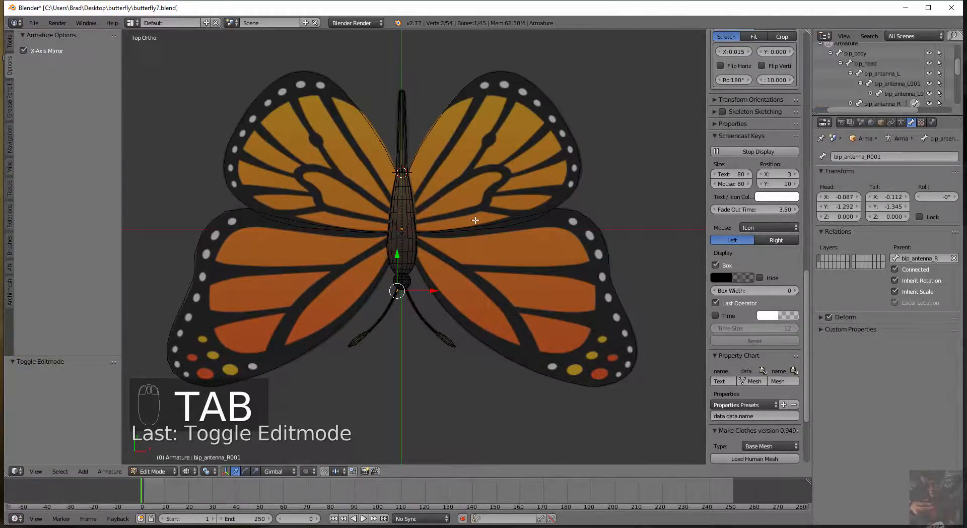
key("Tab")
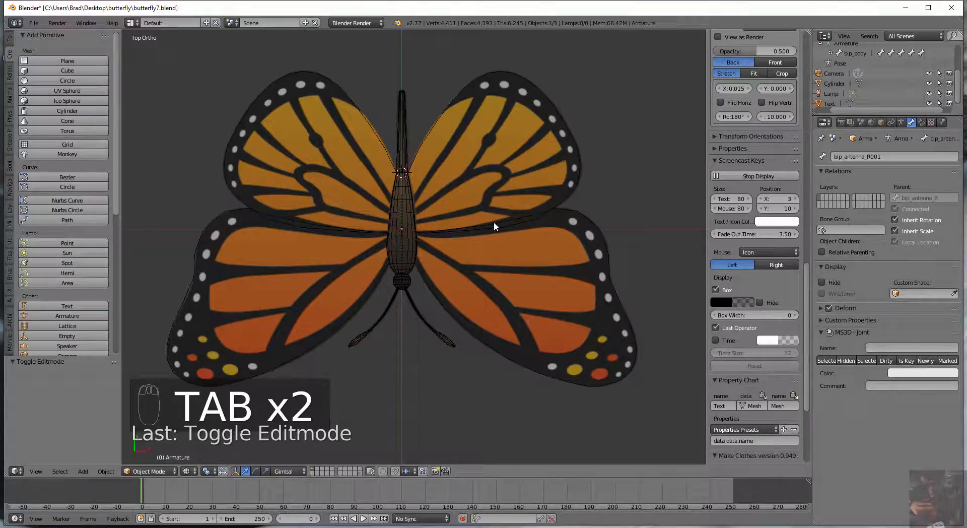
Parent the butterfly mesh to the armature using Armature Deform With Empty Groups.
right_click(494, 225)
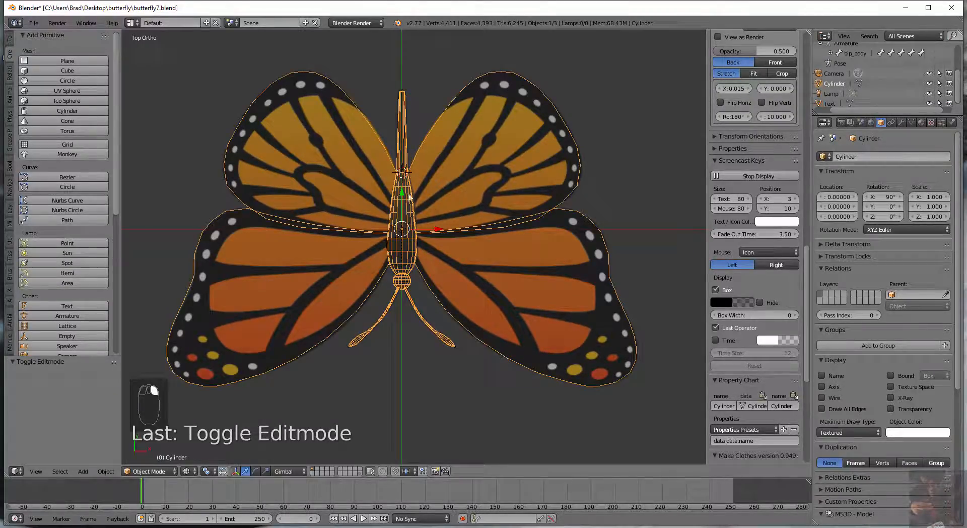
scroll(410, 197, "up", 6)
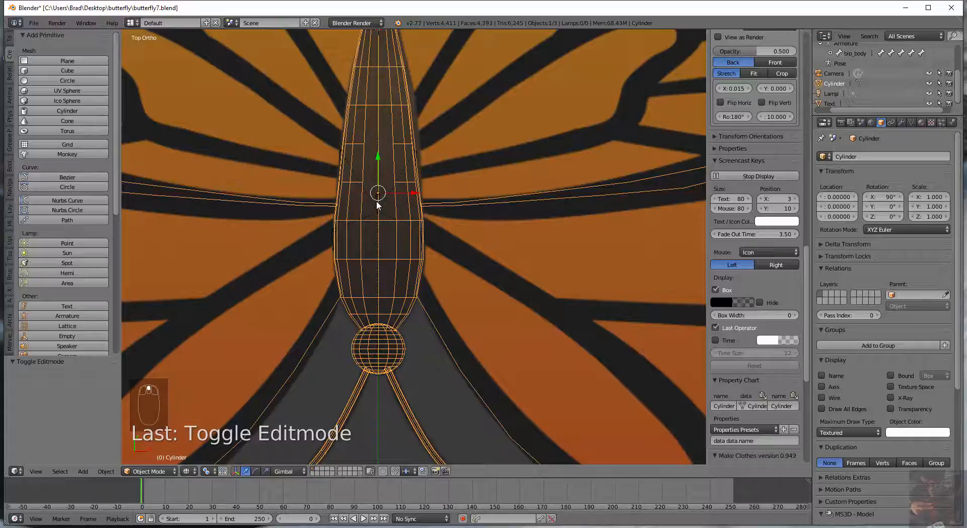
right_click(377, 204, "shift")
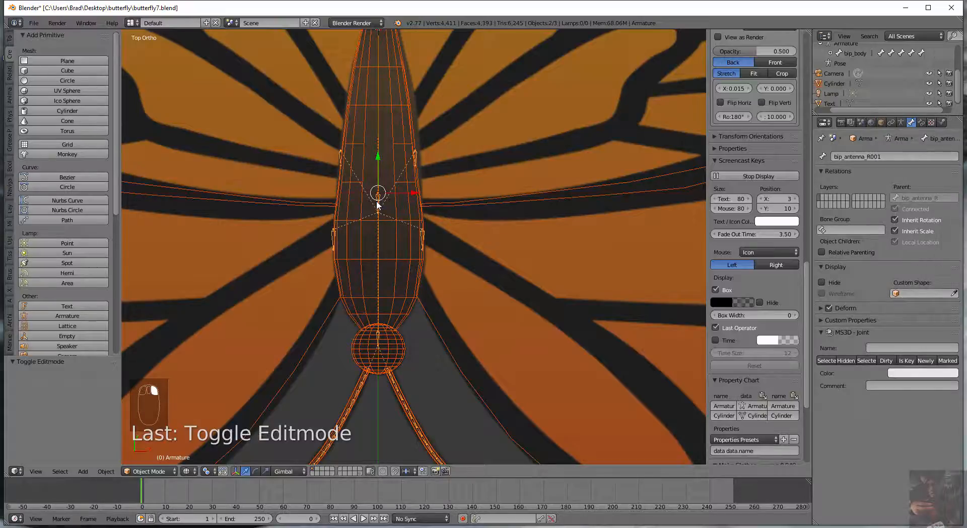
scroll(542, 174, "down", 6)
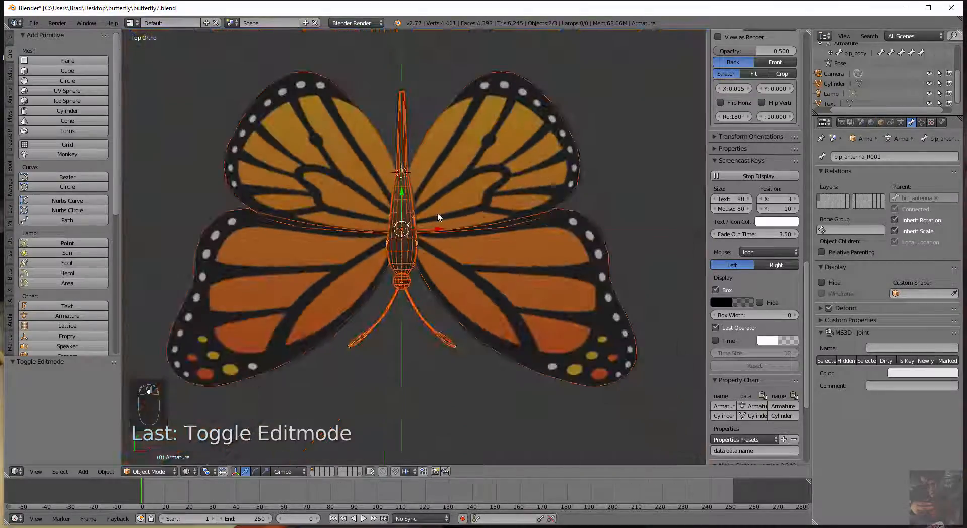
key("ctrl+p")
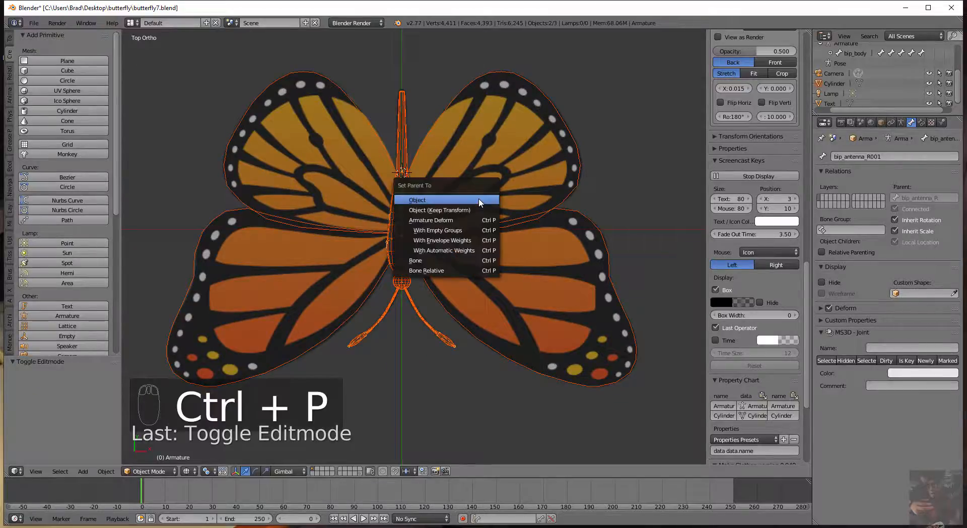
left_click(467, 230)
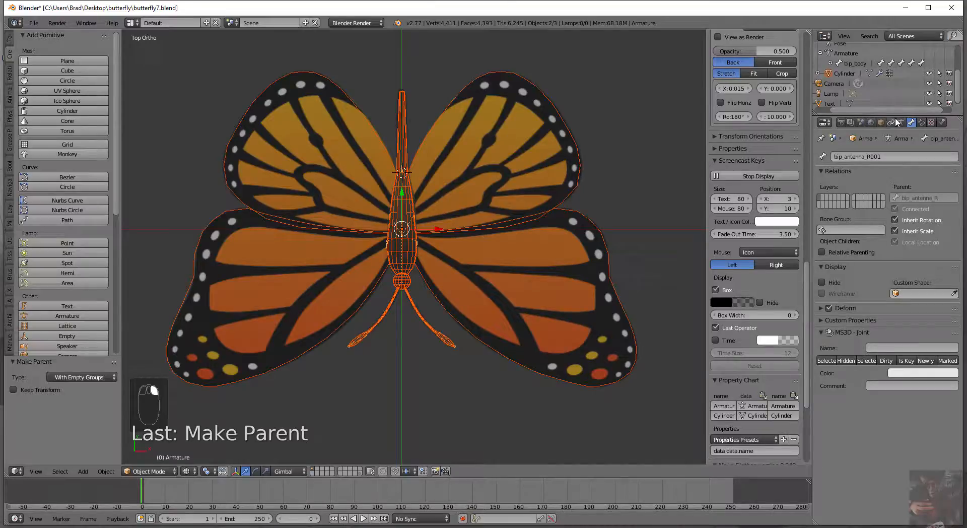
Examine the butterfly mesh's vertex group list for the groups named after the armature bones.
right_click(501, 176)
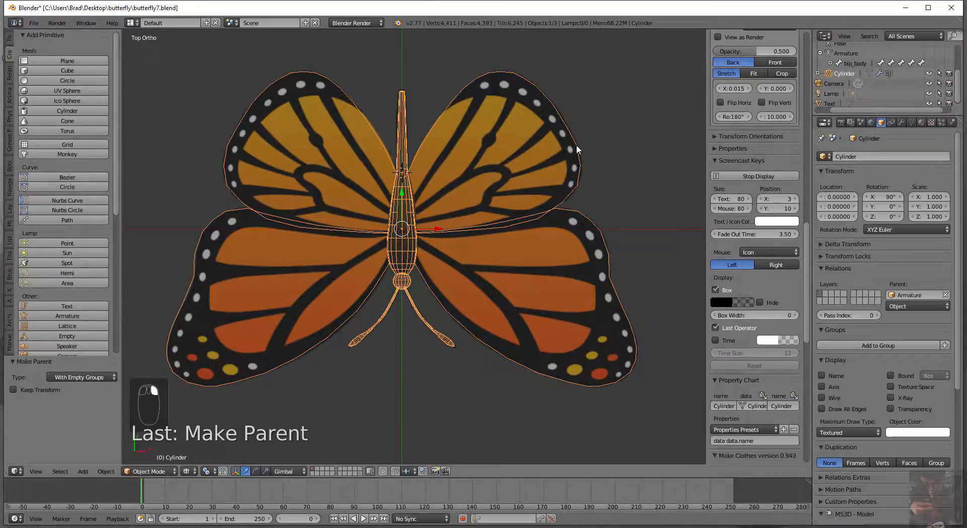
left_click(911, 122)
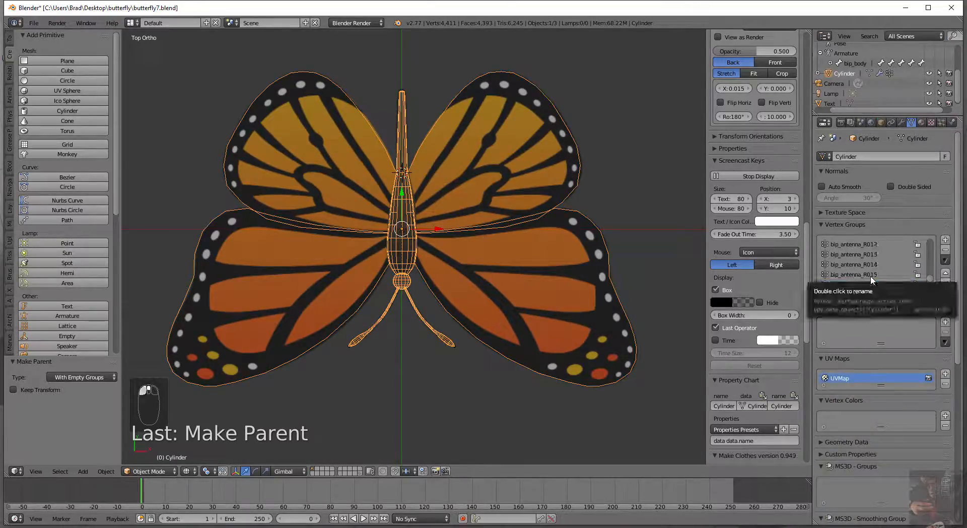
scroll(873, 280, "up", 8)
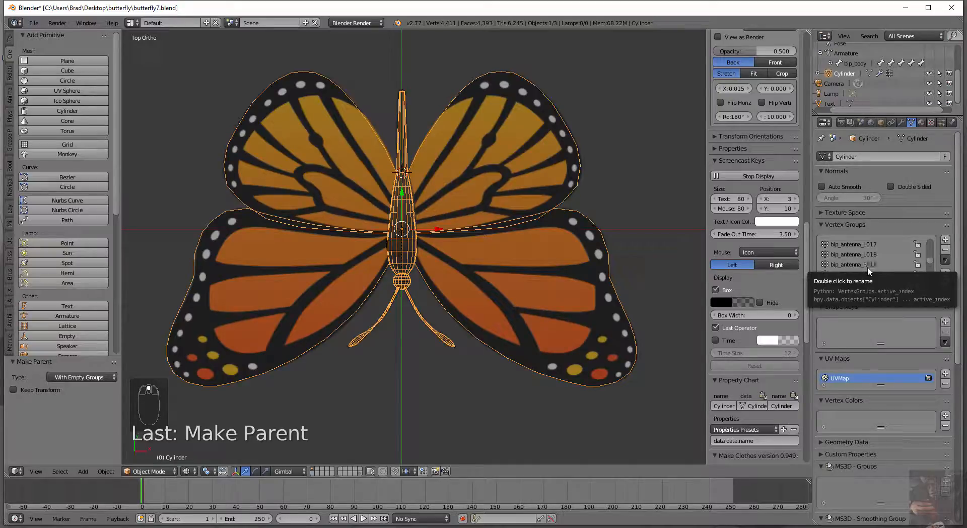
scroll(868, 270, "up", 6)
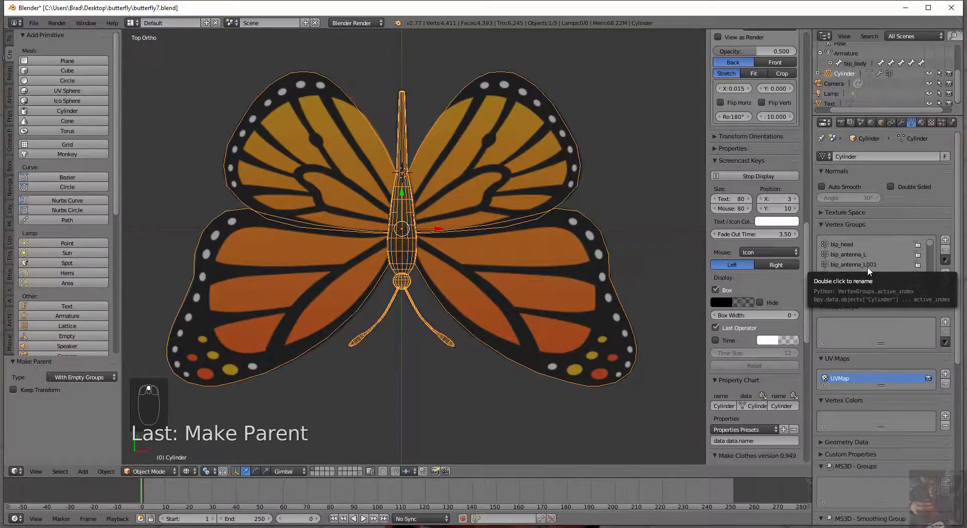
scroll(867, 271, "up", 1)
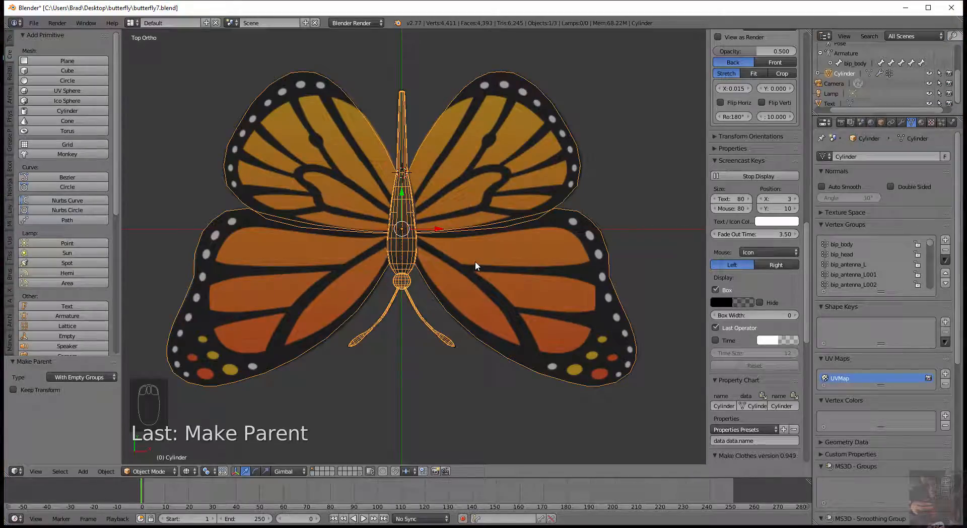
Select the butterfly mesh instead of the armature and open it in Edit Mode with the whole model in view.
scroll(475, 261, "up", 3)
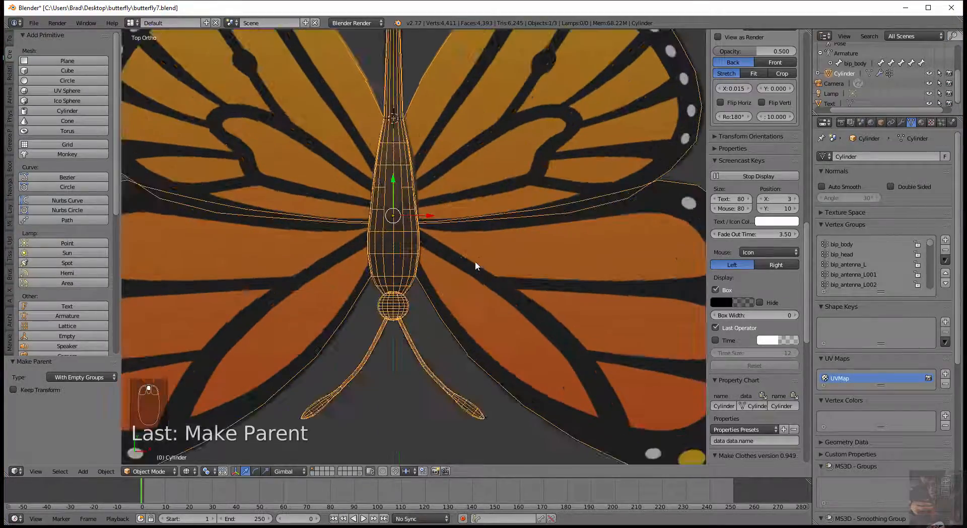
right_click(391, 242)
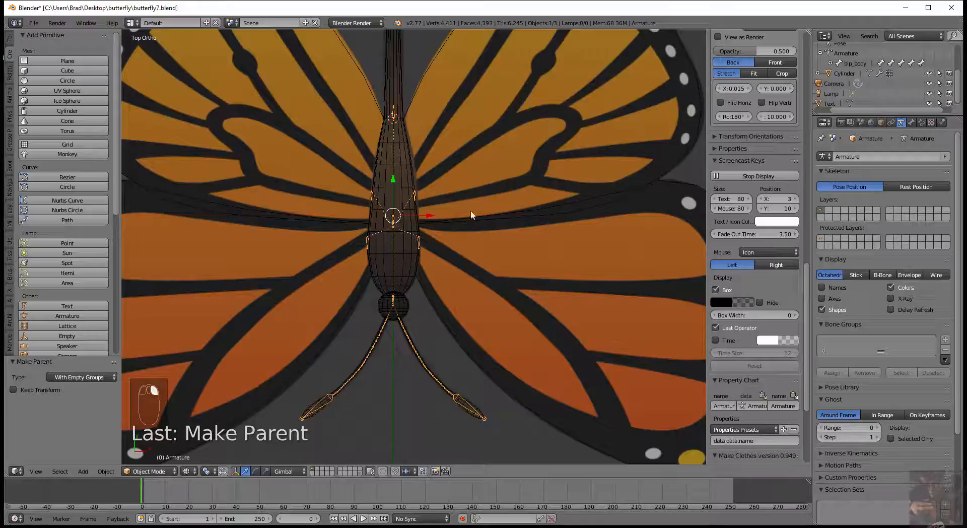
right_click(503, 243)
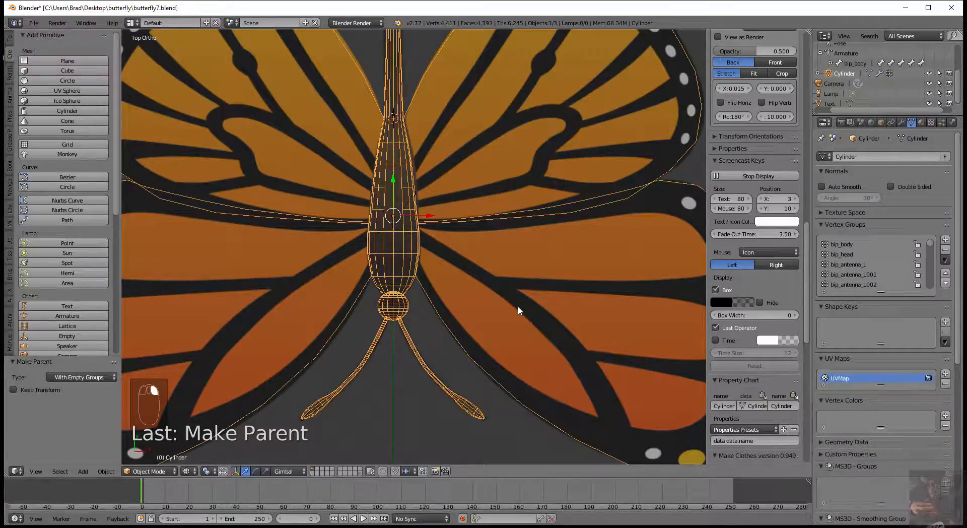
key("Tab")
scroll(414, 322, "up", 3)
scroll(414, 322, "down", 6)
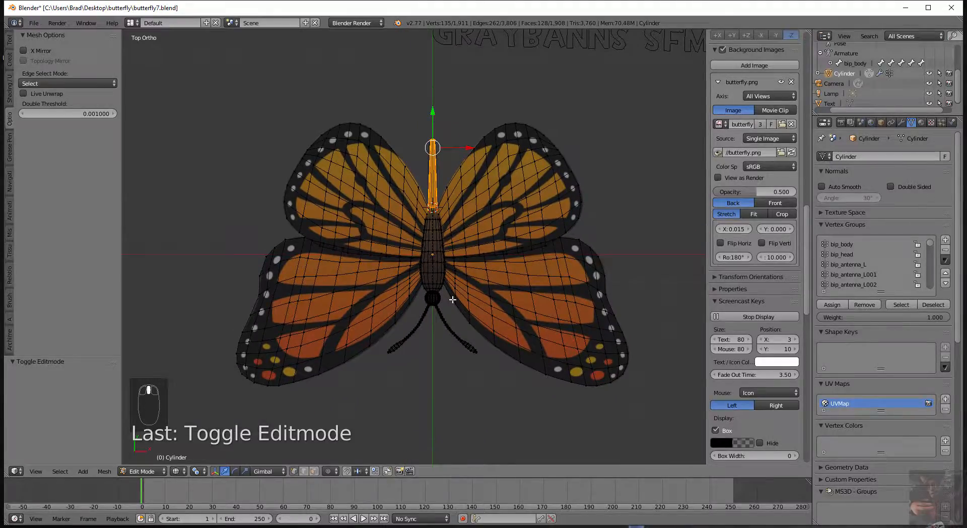
Leave Edit Mode on the butterfly and delete the text object above it from the scene.
scroll(453, 299, "down", 3)
middle_click_drag(458, 261, 465, 306, "shift")
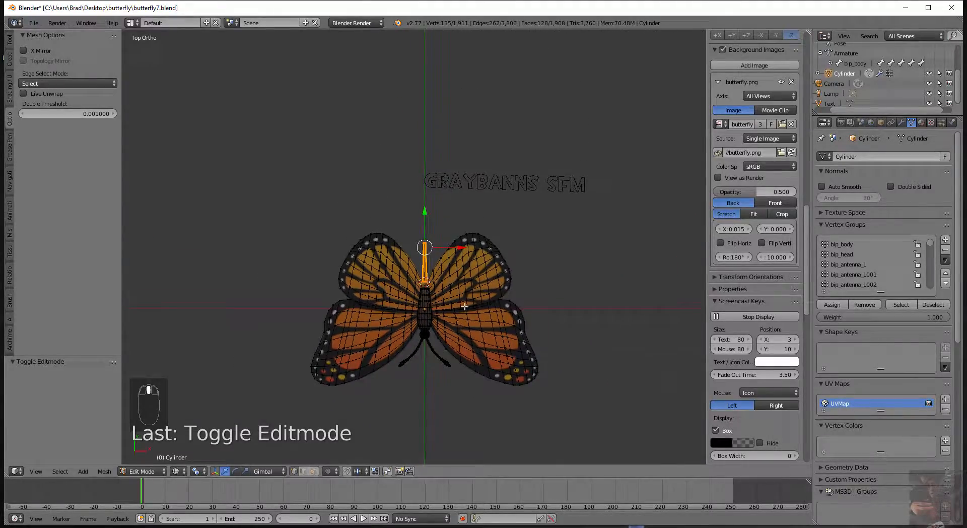
scroll(506, 221, "up", 3)
key("Tab")
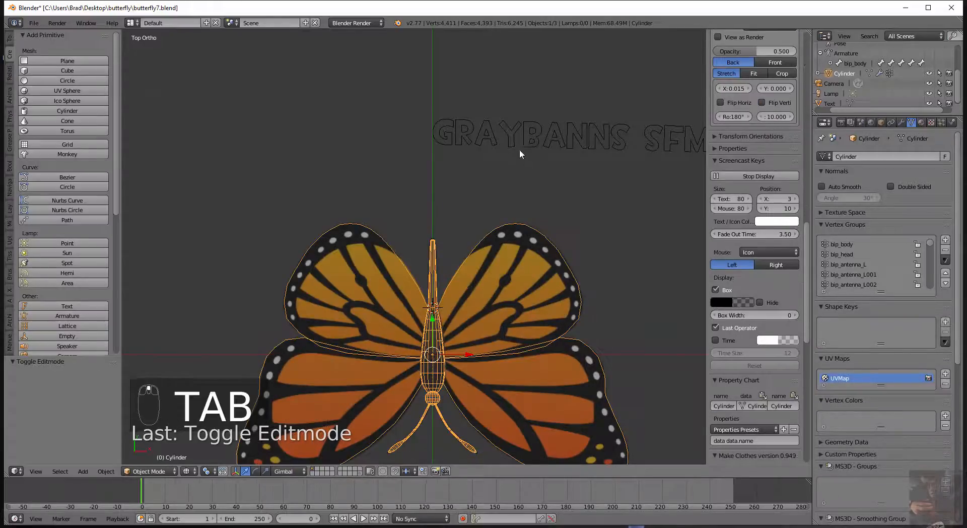
right_click(516, 145)
scroll(568, 199, "down", 3)
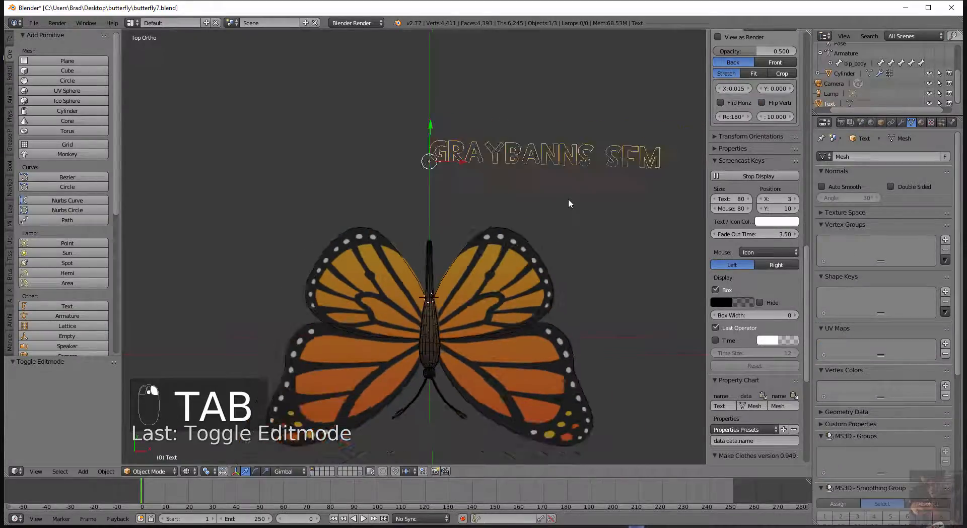
key("Delete")
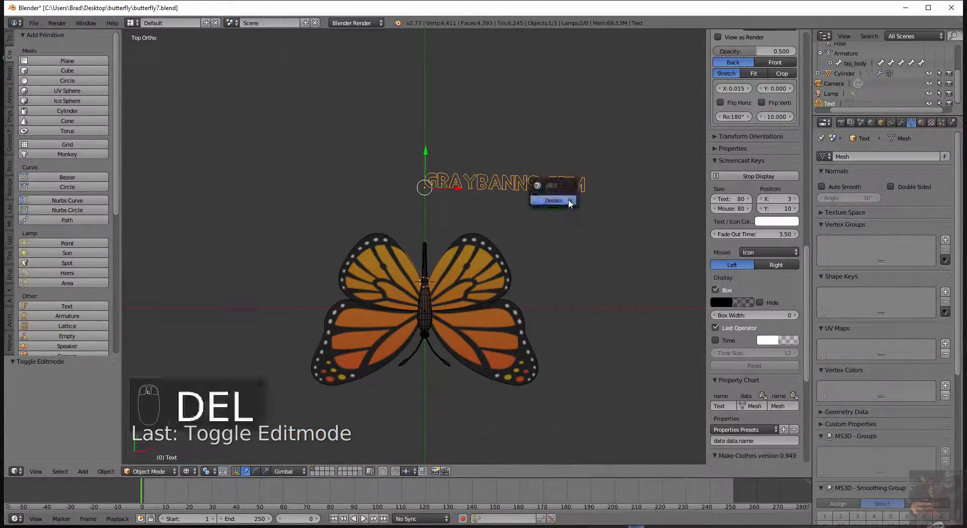
left_click(568, 199)
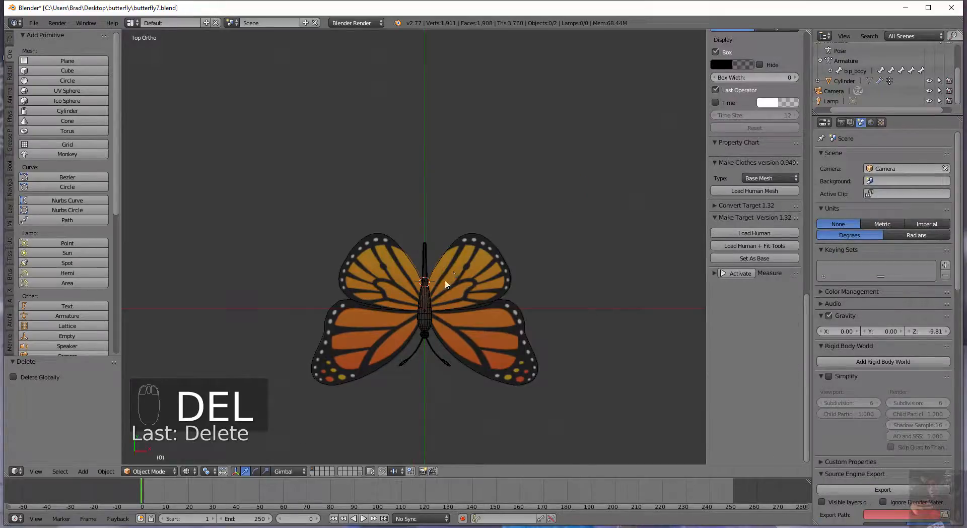
Open the butterfly mesh in Edit Mode and select all geometry linked to a vertex on its central body.
scroll(435, 313, "up", 5)
scroll(434, 193, "up", 4)
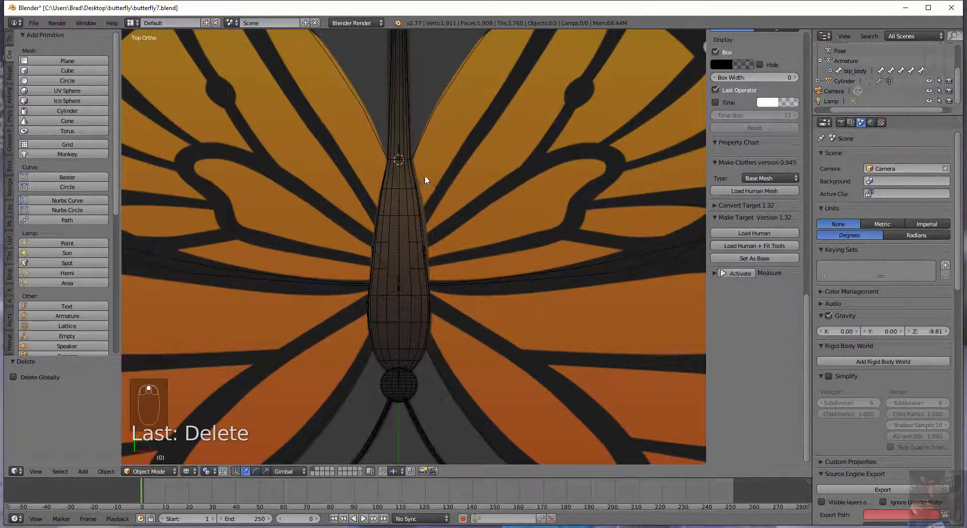
scroll(425, 176, "down", 1)
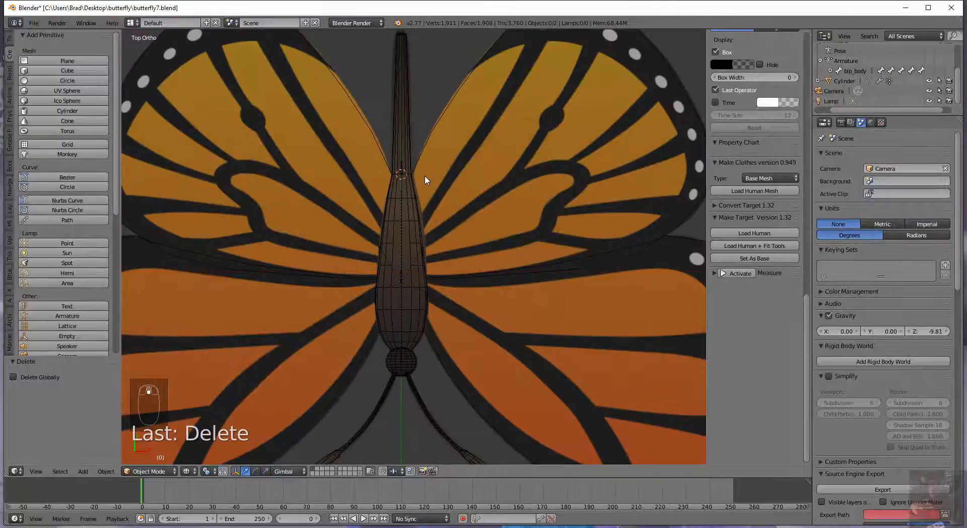
right_click(409, 219)
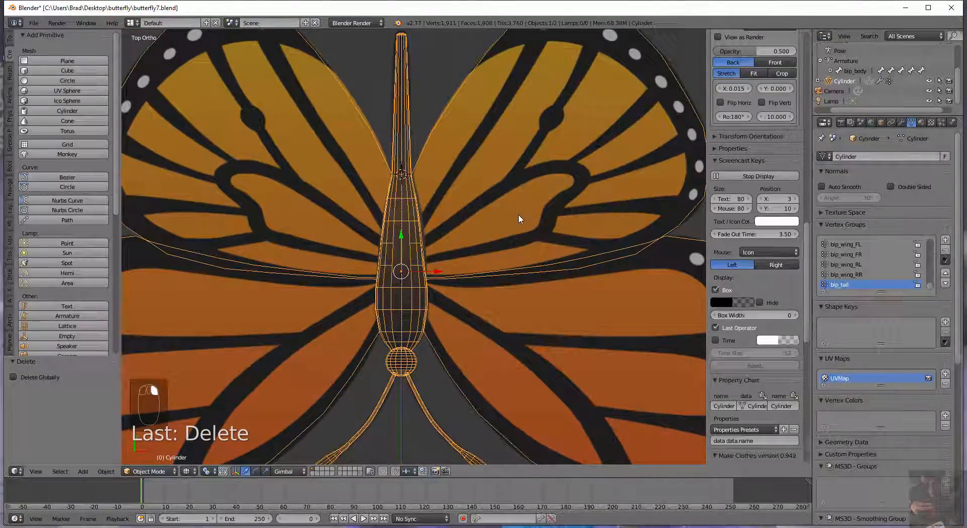
key("Tab")
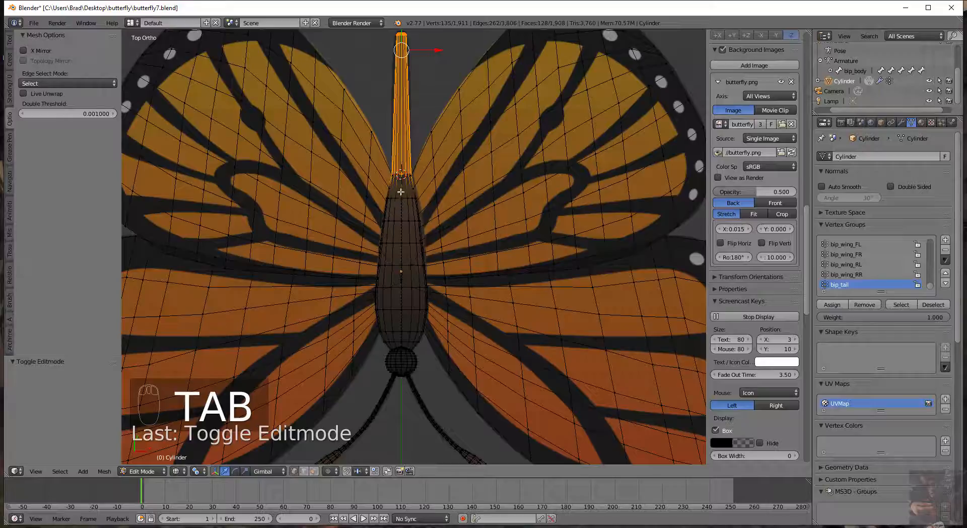
right_click(401, 287)
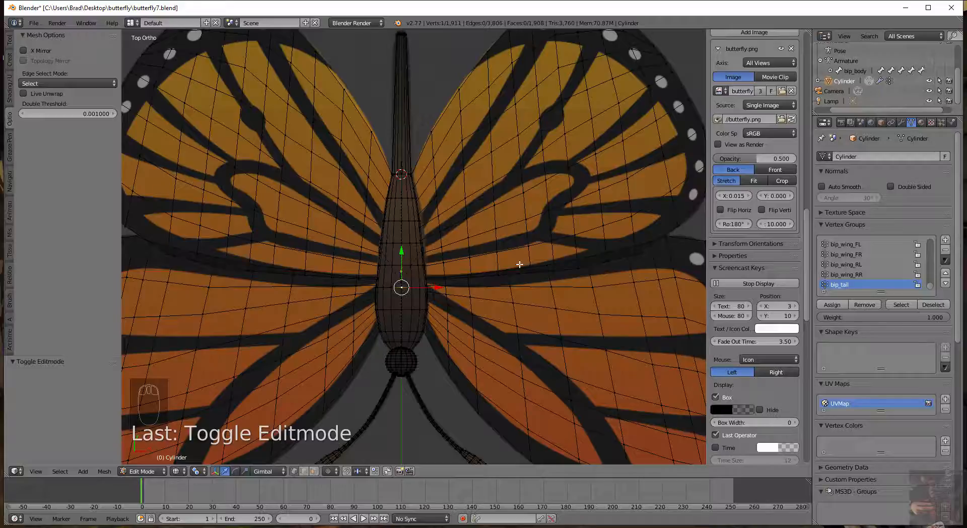
key("ctrl+l")
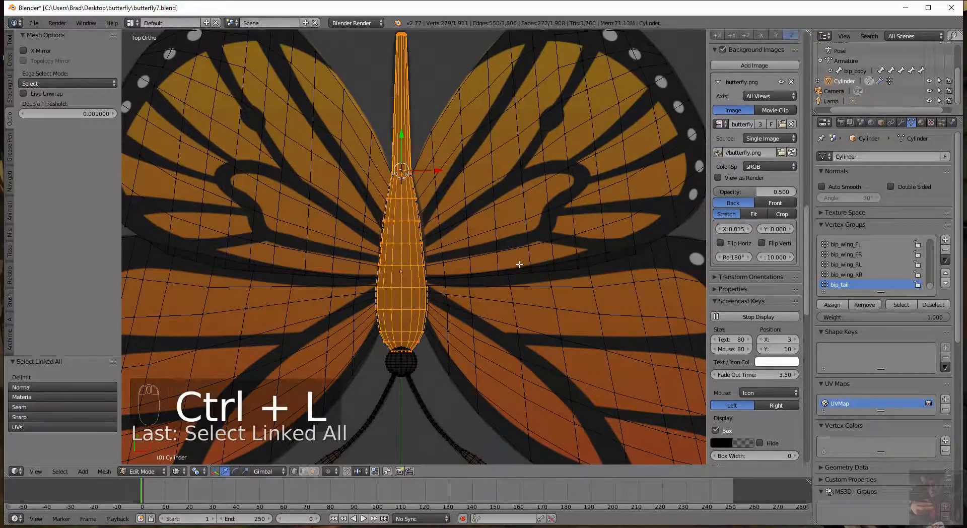
Remove the vertices at the tip of the tail from the selection with Circle Select in top view.
scroll(523, 267, "down", 3)
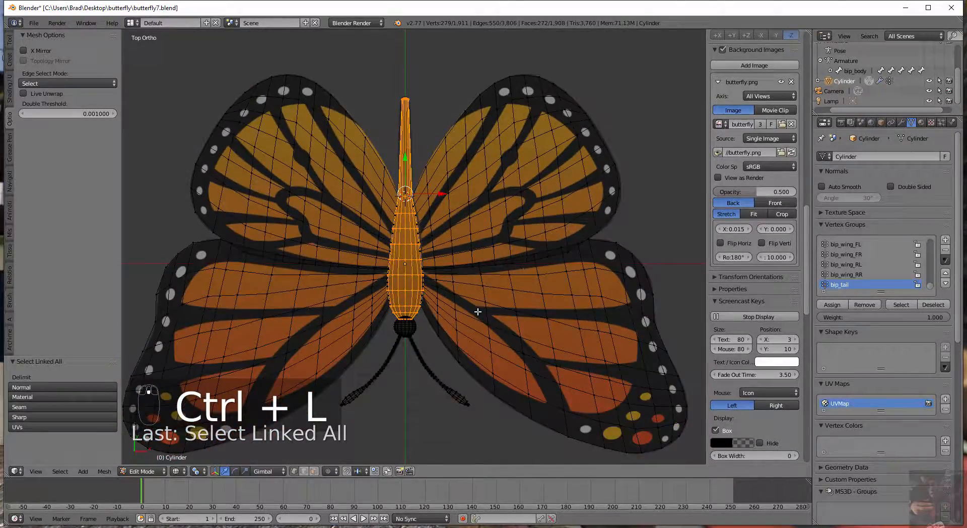
middle_click_drag(478, 312, 459, 297)
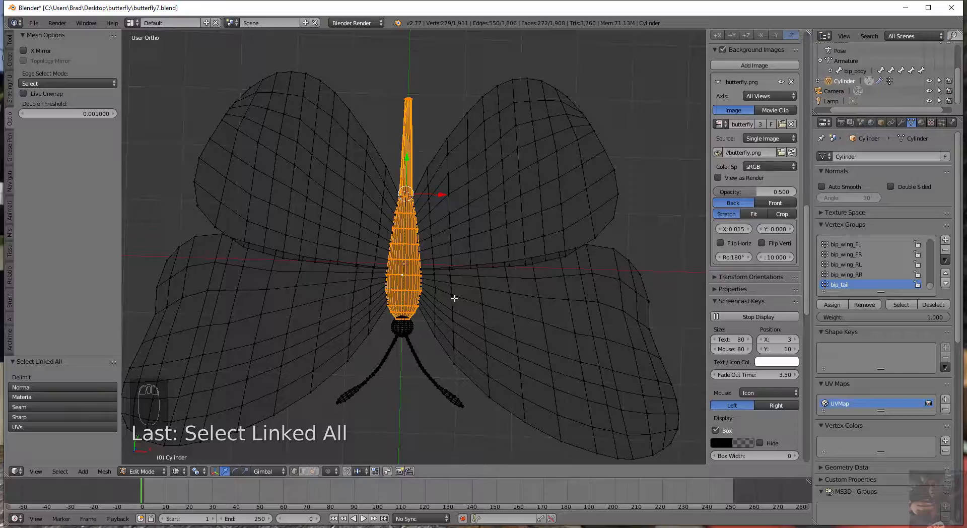
key("KP_7")
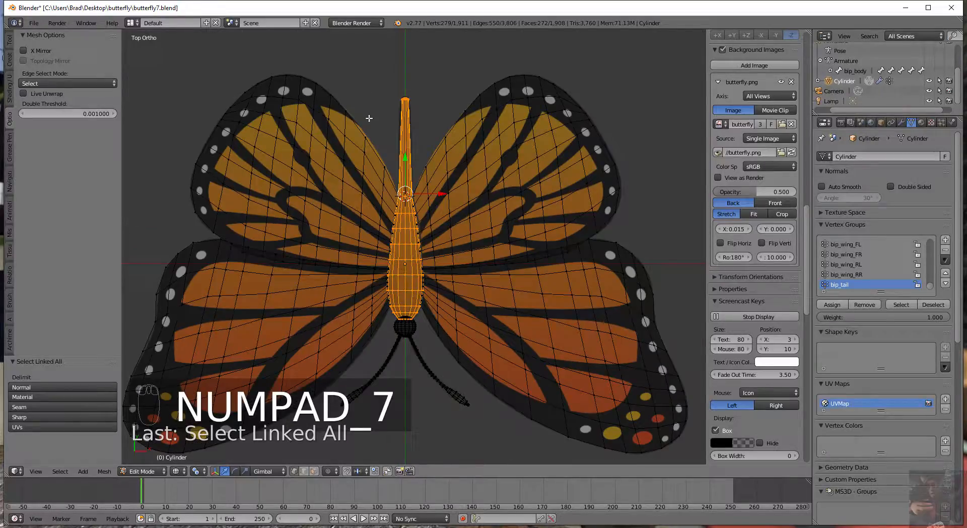
scroll(369, 118, "up", 6)
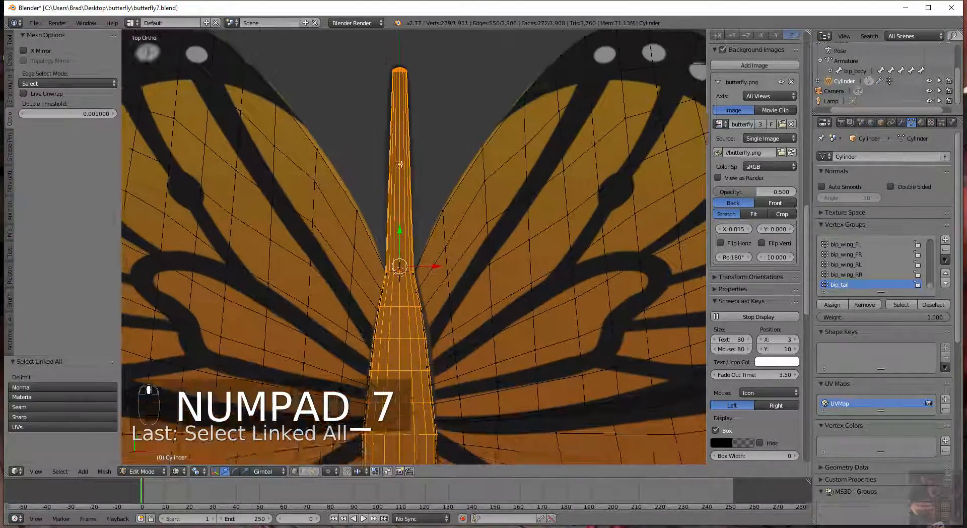
middle_click_drag(401, 164, 412, 258, "shift")
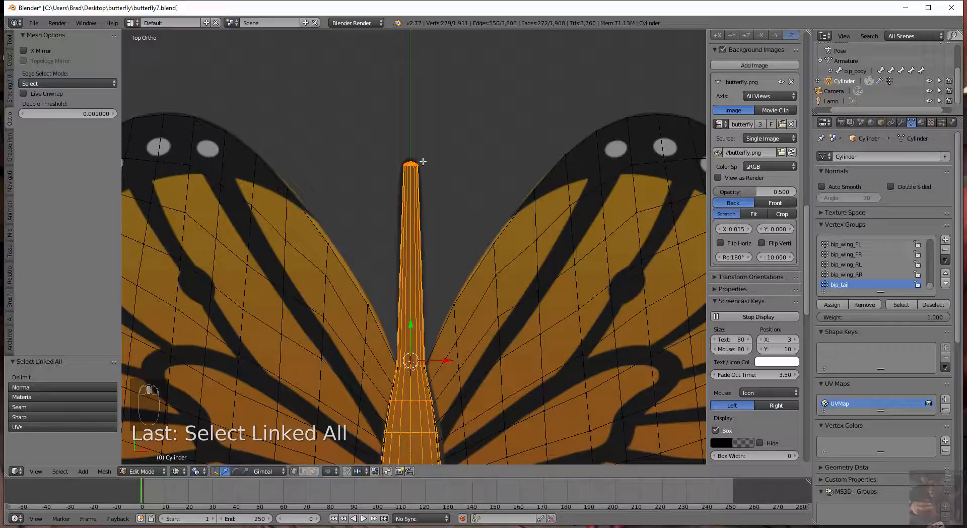
key("c")
mouse_move(424, 160)
middle_mouse_down()
mouse_move(394, 161)
mouse_move(425, 159)
mouse_move(411, 163)
middle_mouse_up()
right_click(412, 163)
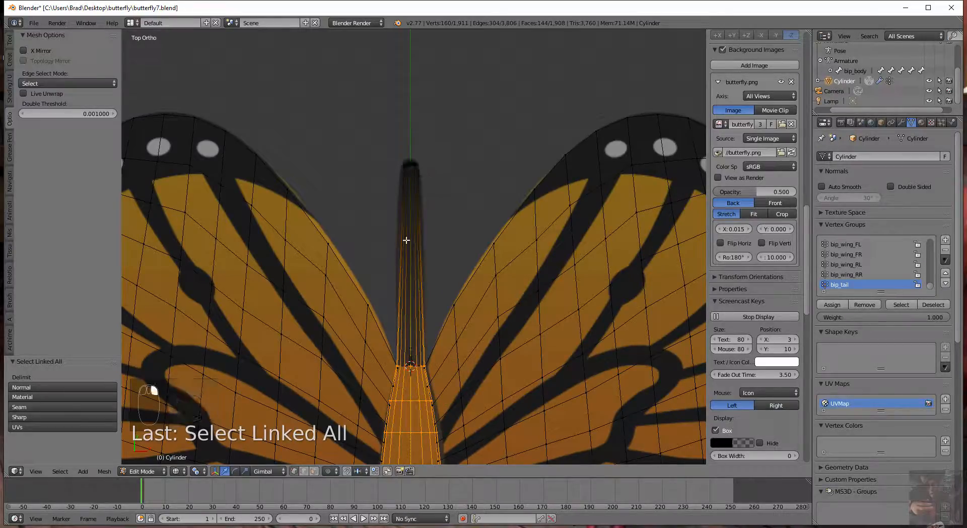
Assign the selected body vertices to the bip_body vertex group at weight 1.000.
scroll(401, 281, "down", 5)
middle_click_drag(450, 248, 434, 134, "shift")
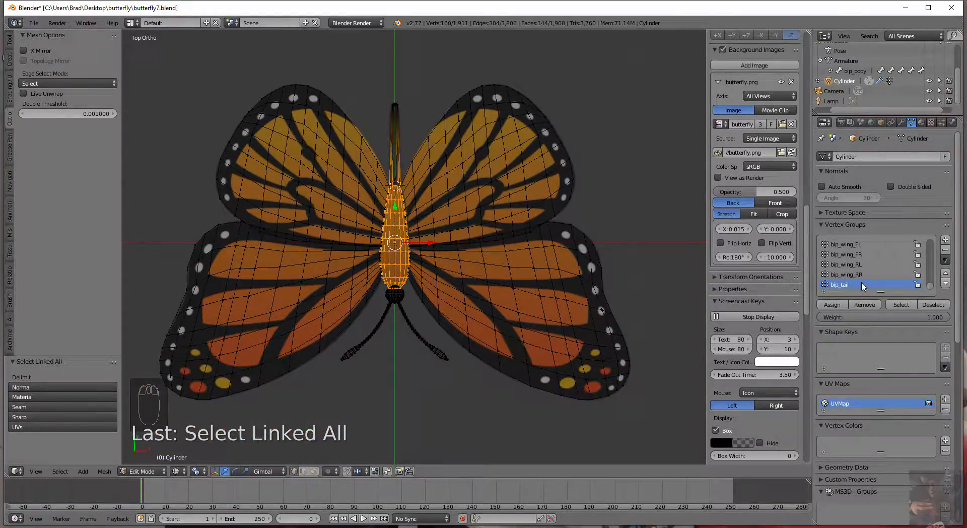
scroll(862, 282, "up", 5)
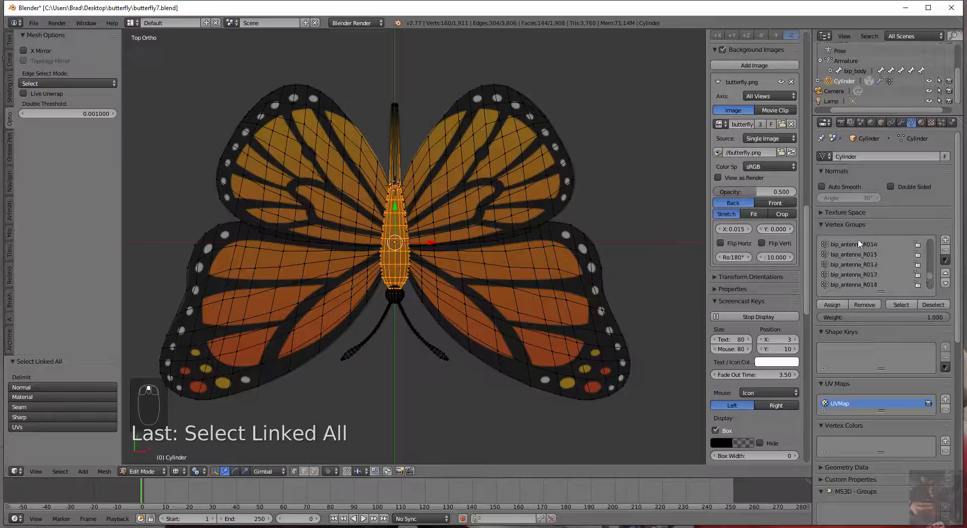
scroll(875, 252, "up", 7)
left_click_drag(931, 274, 904, 247)
left_click(847, 246)
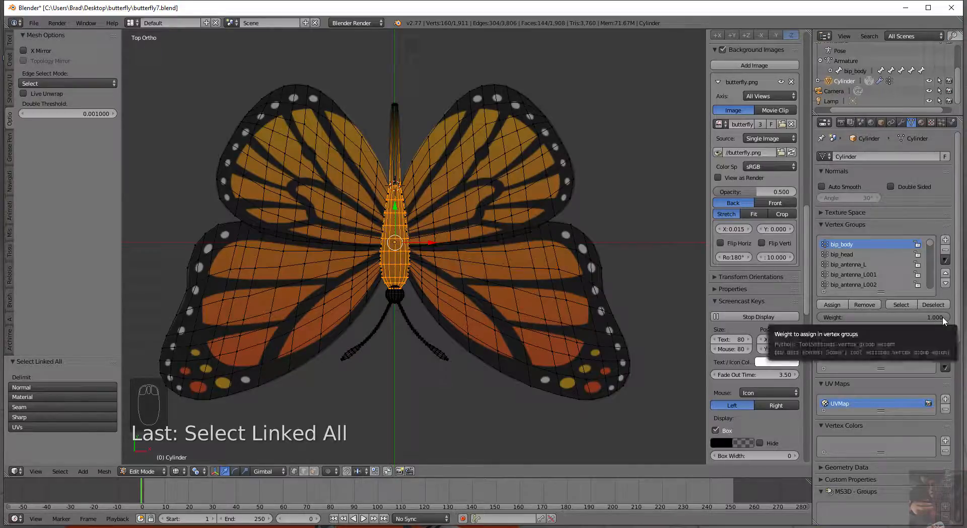
left_click(832, 306)
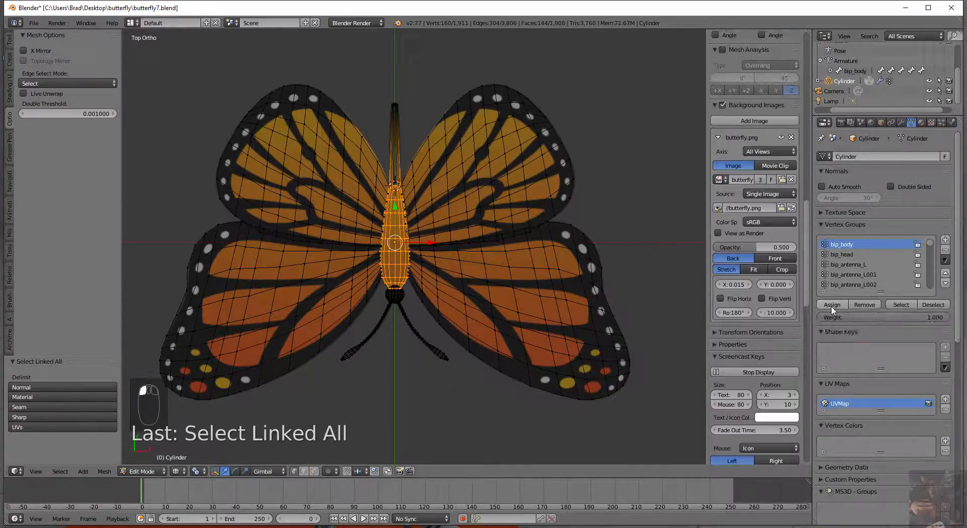
Clear the body selection and circle-select only the vertices at the tip of the tail.
scroll(405, 244, "up", 4)
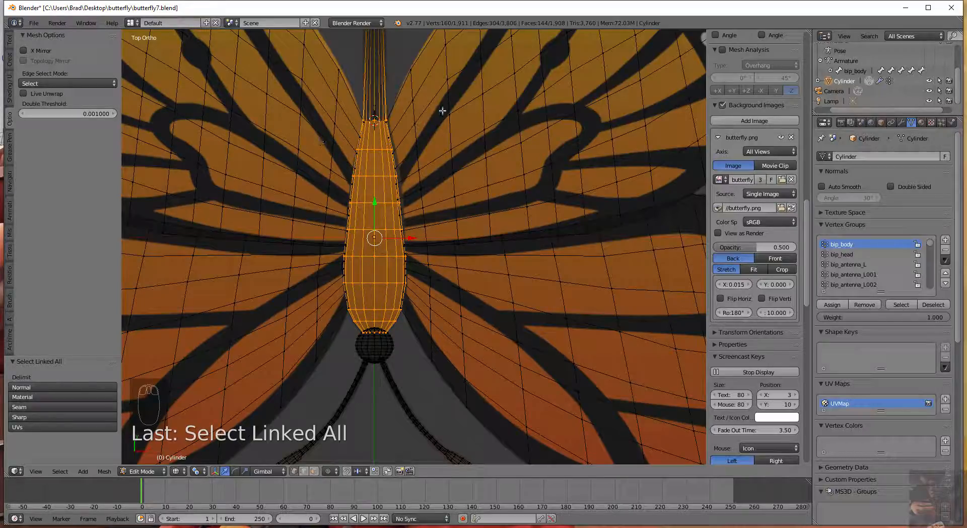
middle_click_drag(438, 167, 442, 292, "shift")
scroll(518, 299, "up", 6)
scroll(471, 289, "up", 5)
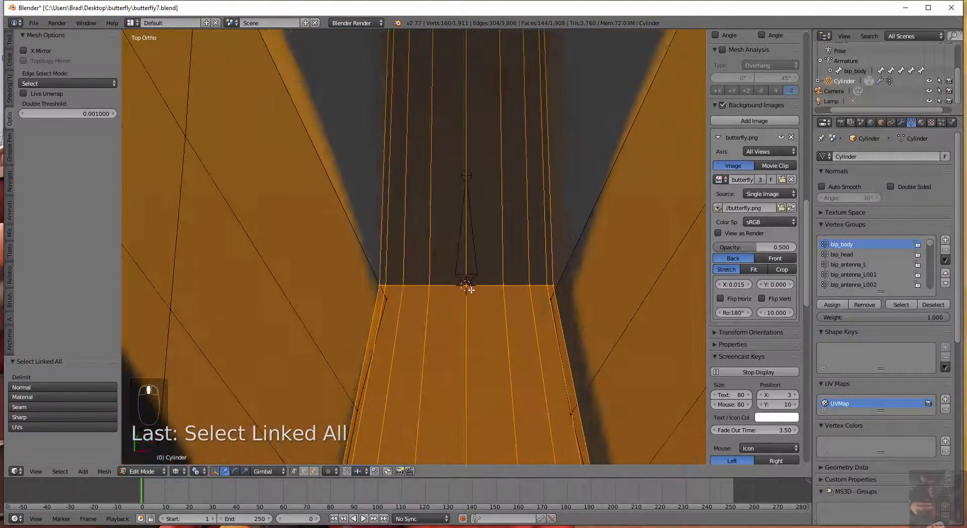
scroll(479, 283, "down", 8)
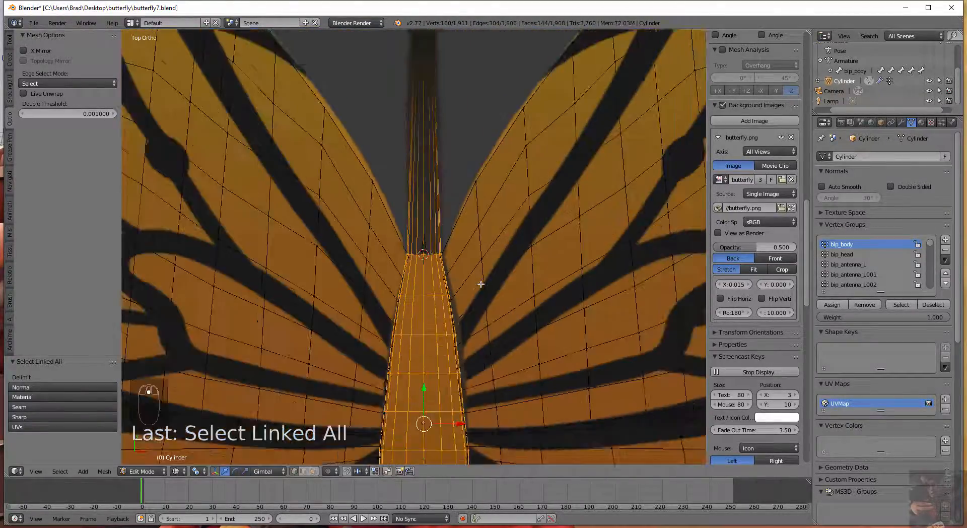
middle_click_drag(495, 233, 478, 280, "shift")
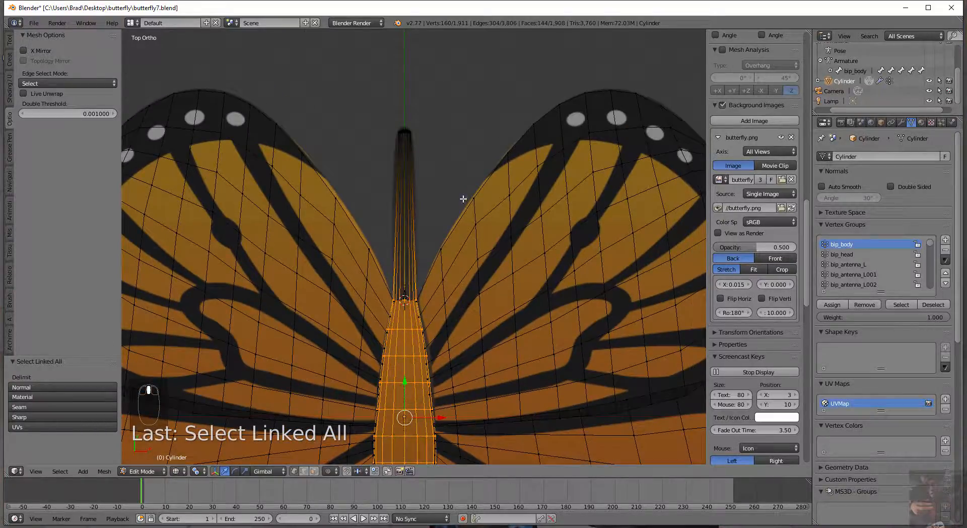
key("a")
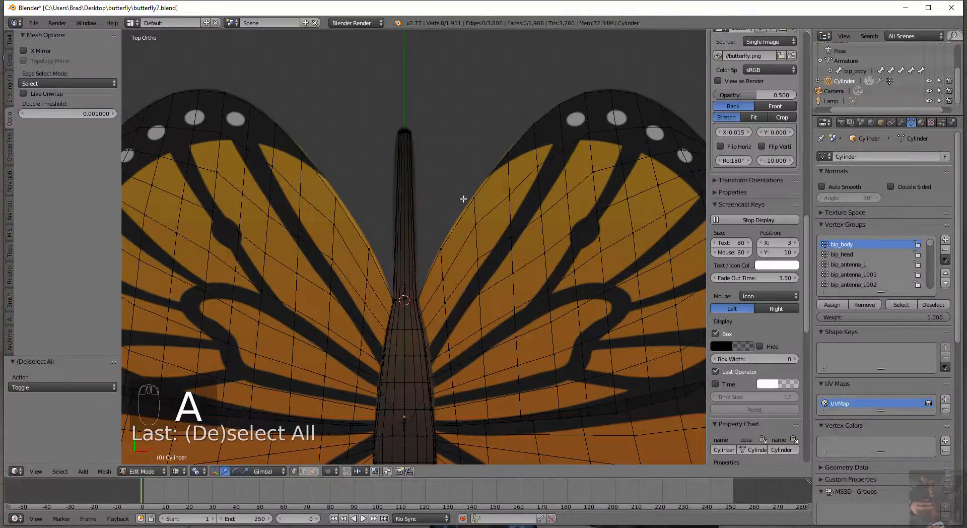
key("c")
left_click(403, 130)
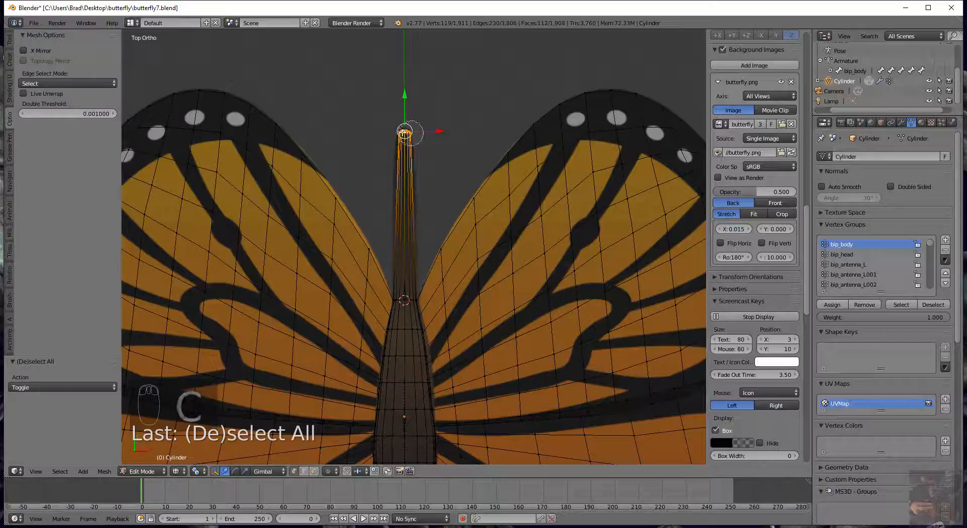
right_click(409, 130)
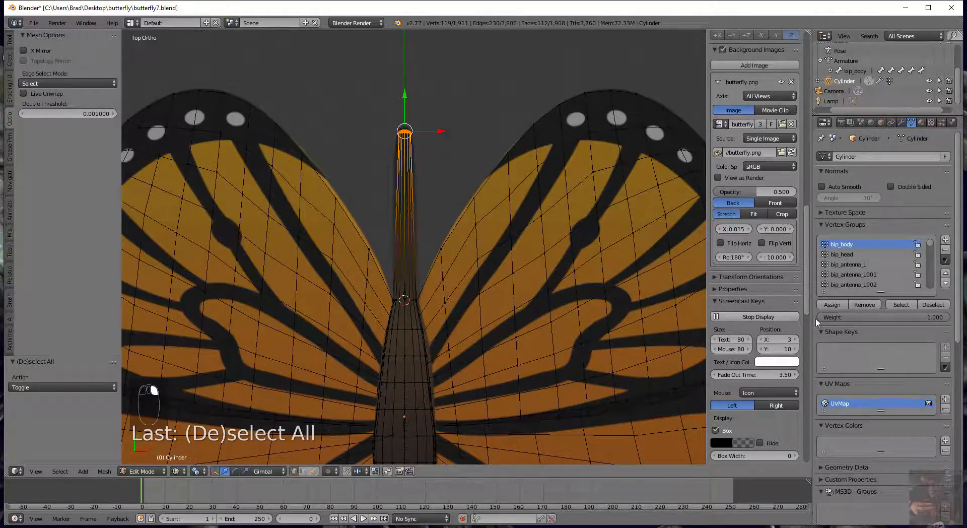
Assign the selected tail-tip vertices to the bip_tail vertex group at weight 1.000.
scroll(857, 257, "down", 1)
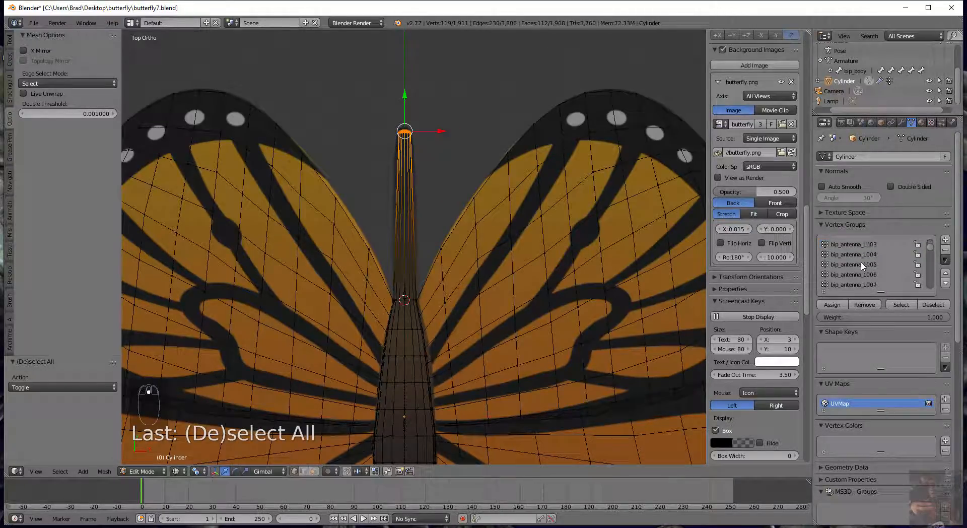
scroll(862, 272, "down", 17)
scroll(862, 274, "down", 15)
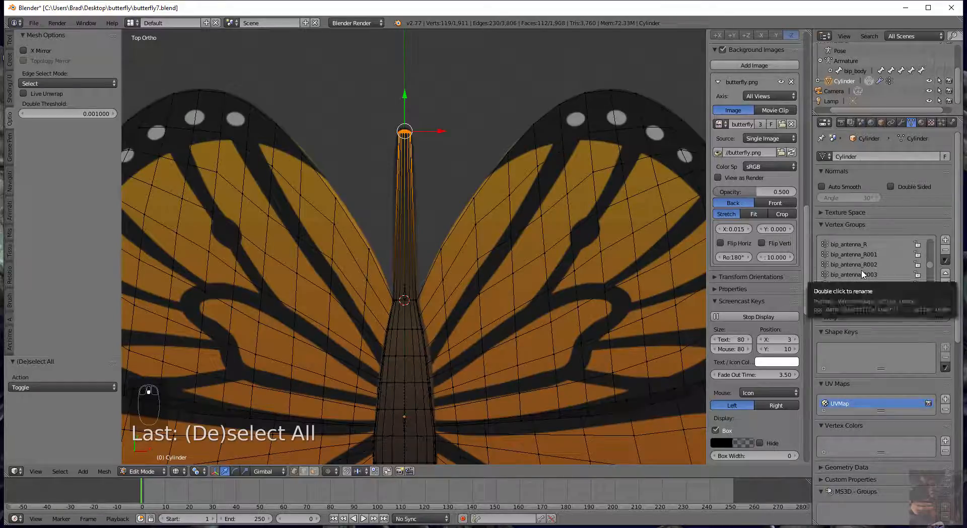
scroll(862, 280, "down", 8)
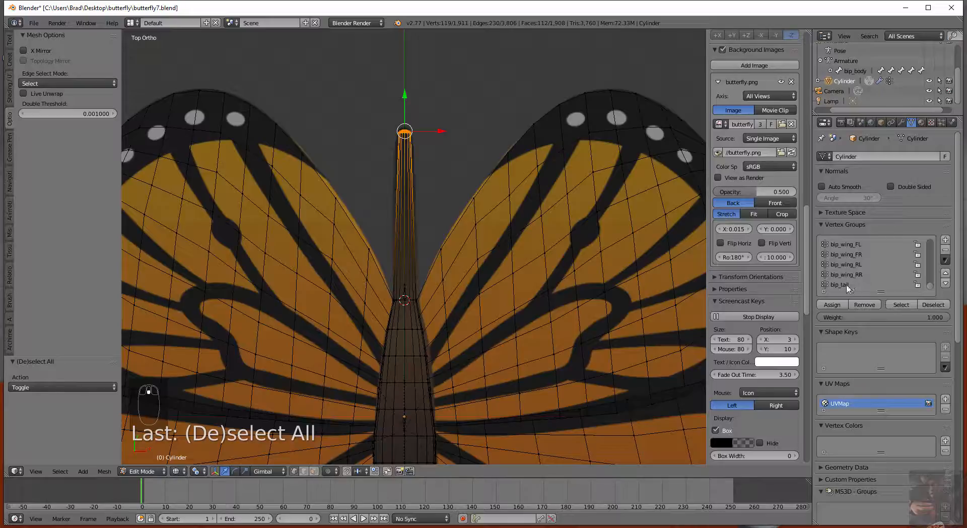
left_click(848, 286)
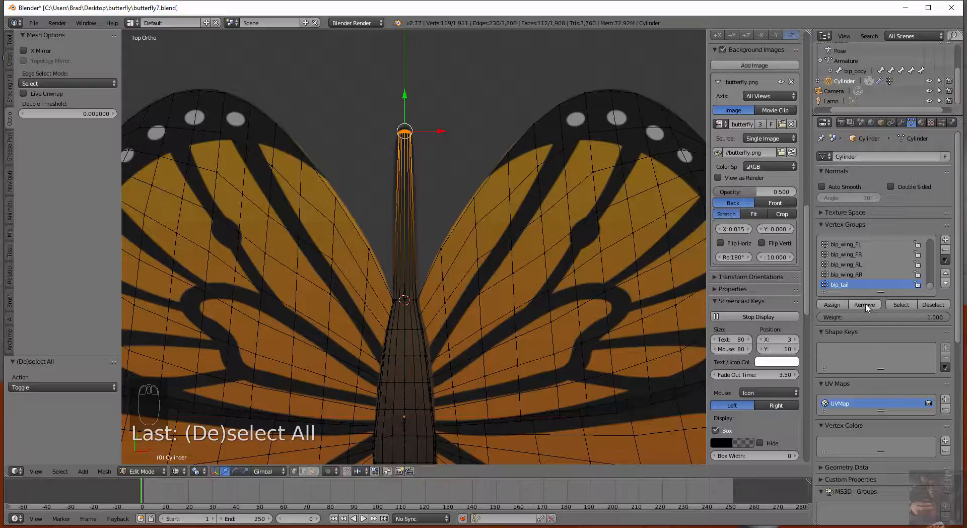
left_click(832, 304)
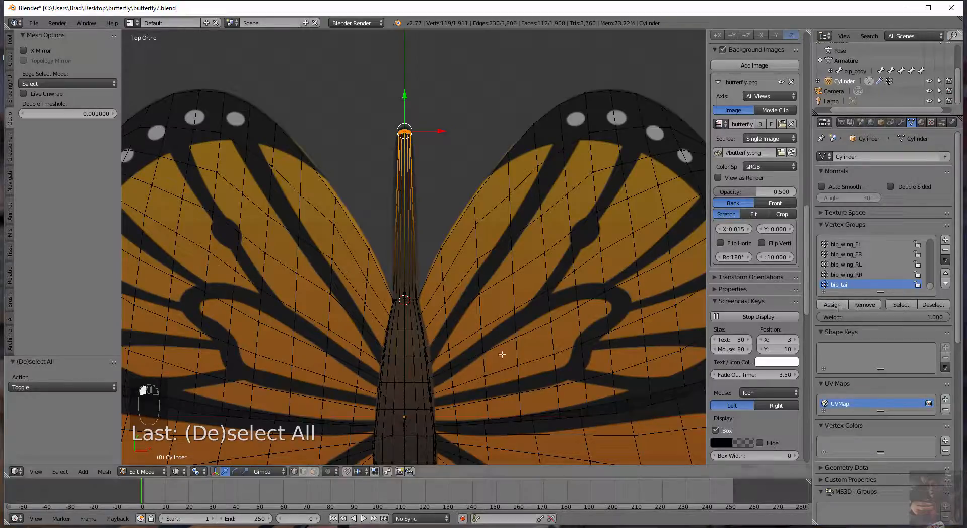
Take the butterfly mesh out of Edit Mode and return to Object Mode.
scroll(512, 360, "up", 5)
middle_click_drag(514, 353, 517, 237, "shift")
scroll(486, 243, "down", 5)
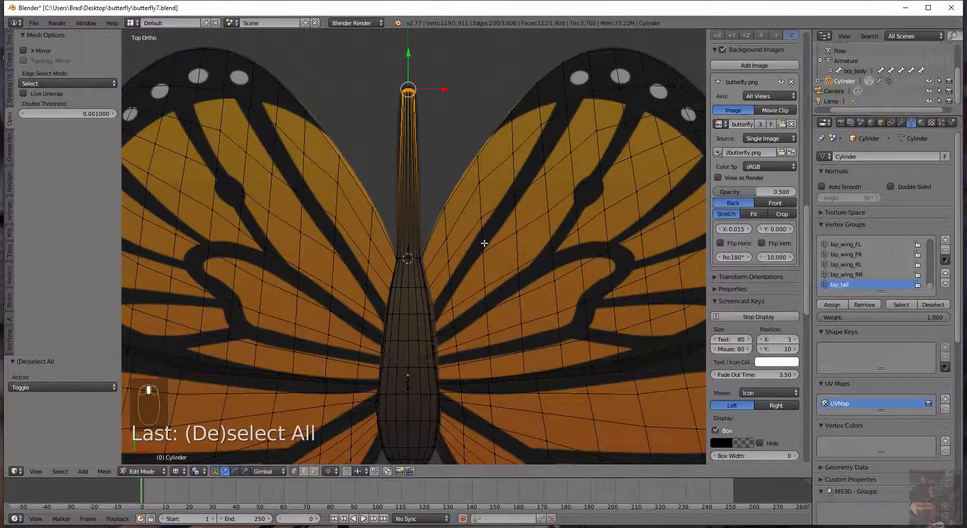
key("Tab")
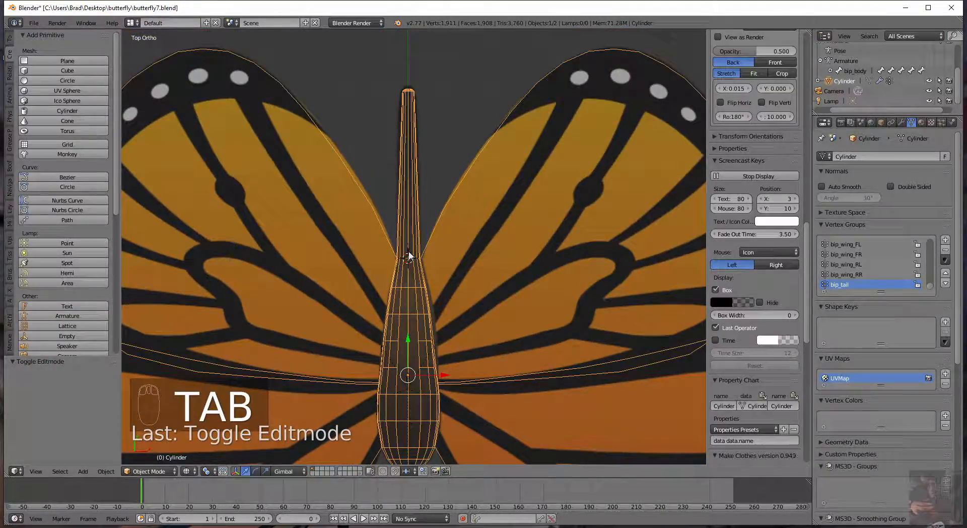
Select the armature in Object Mode and switch it to Pose Mode.
right_click(409, 254)
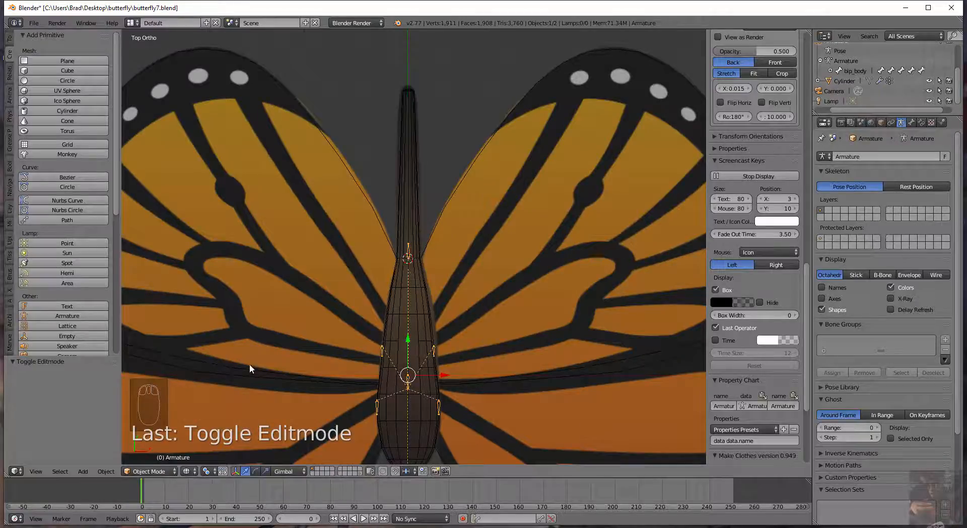
left_click(147, 471)
left_click(153, 437)
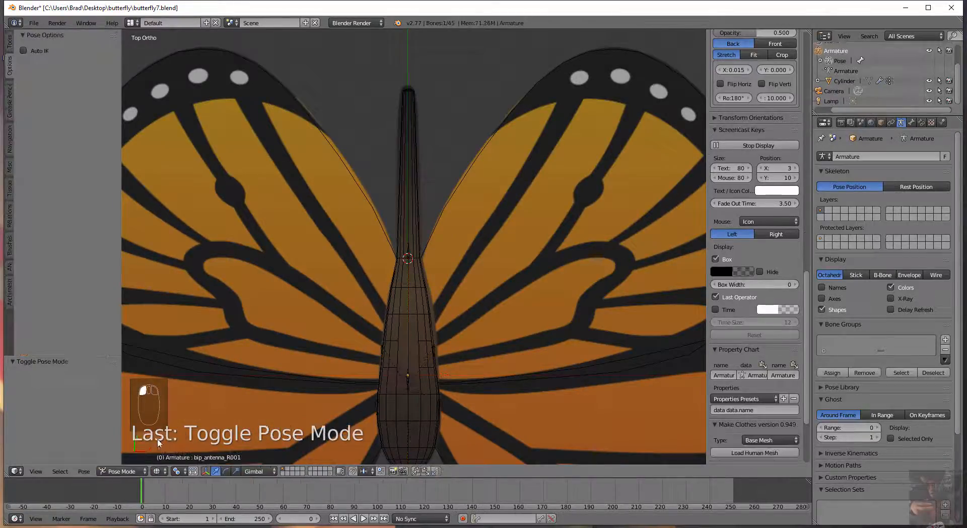
Select the bip_tail bone and try rotating it to test how the tail deforms.
right_click(408, 253)
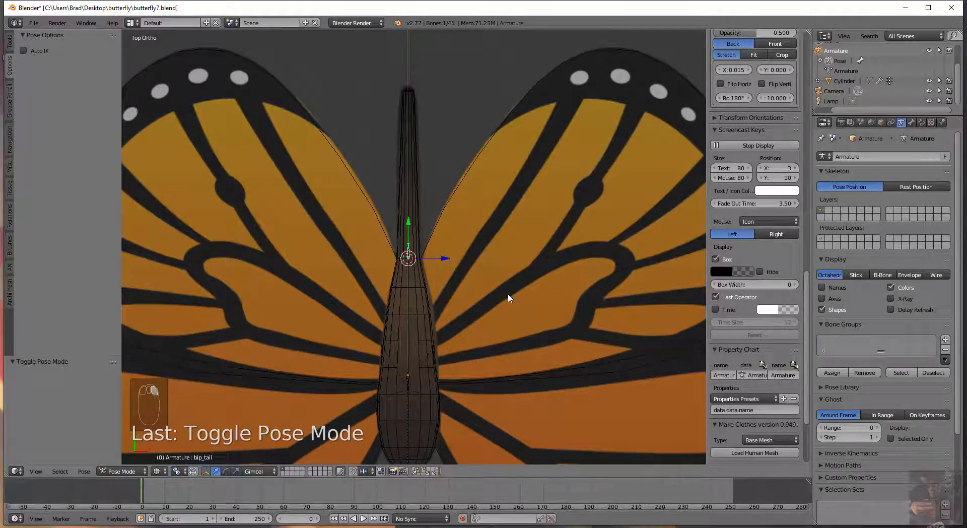
key("r")
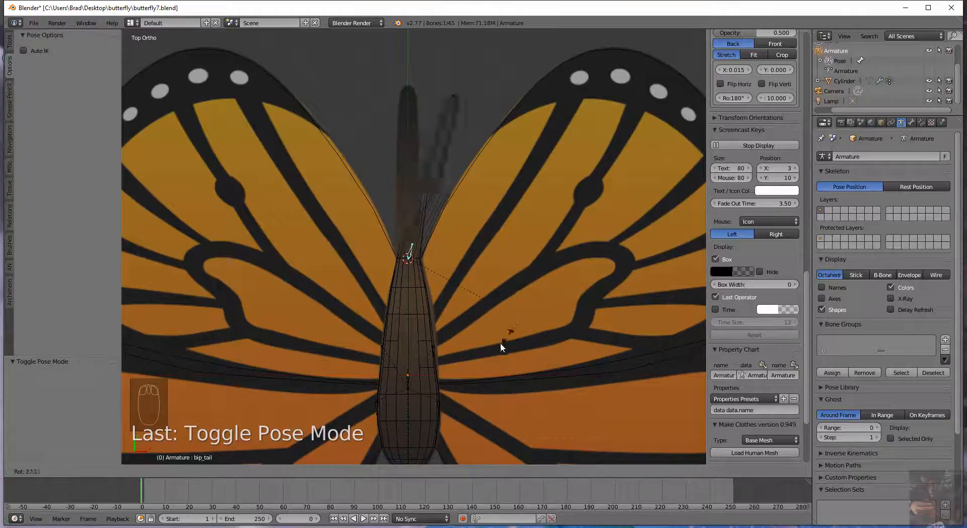
left_click(514, 261)
Edit the butterfly mesh and select only the edge loop around the base of the tail, level with the bip_tail bone's root.
scroll(368, 307, "up", 4)
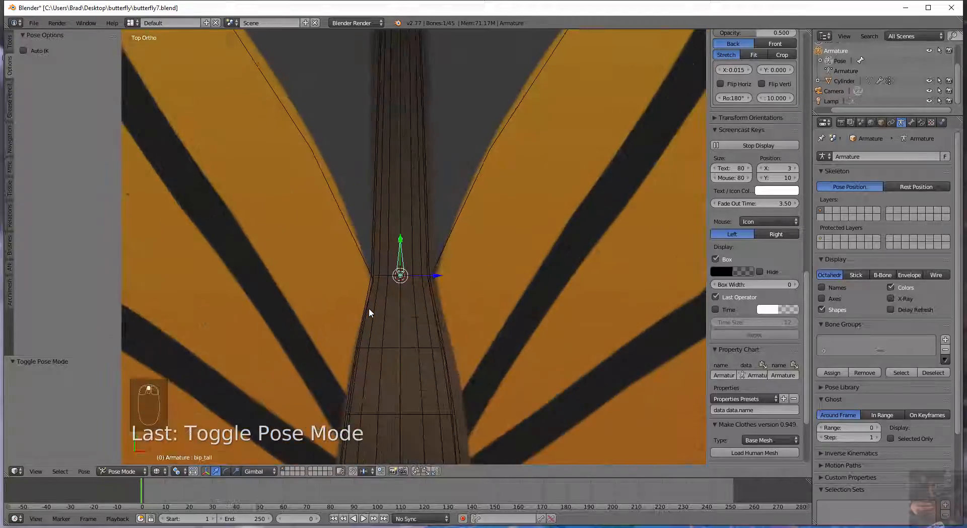
scroll(369, 307, "up", 2)
middle_click_drag(439, 304, 425, 239, "shift")
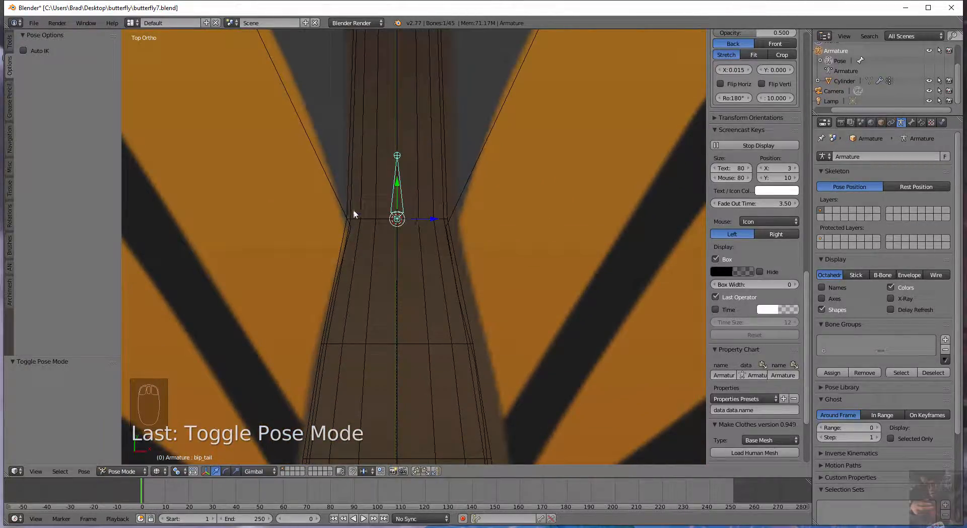
key("Tab")
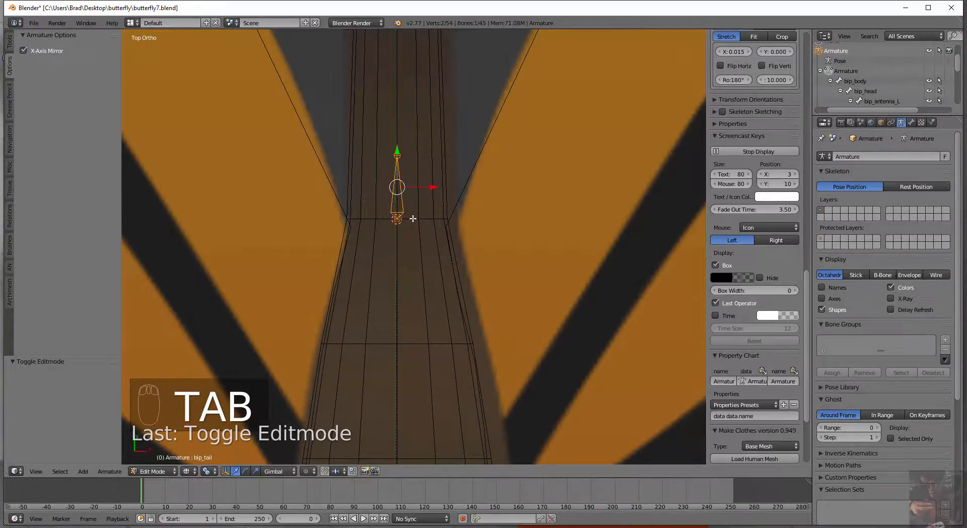
key("Tab")
right_click(420, 219)
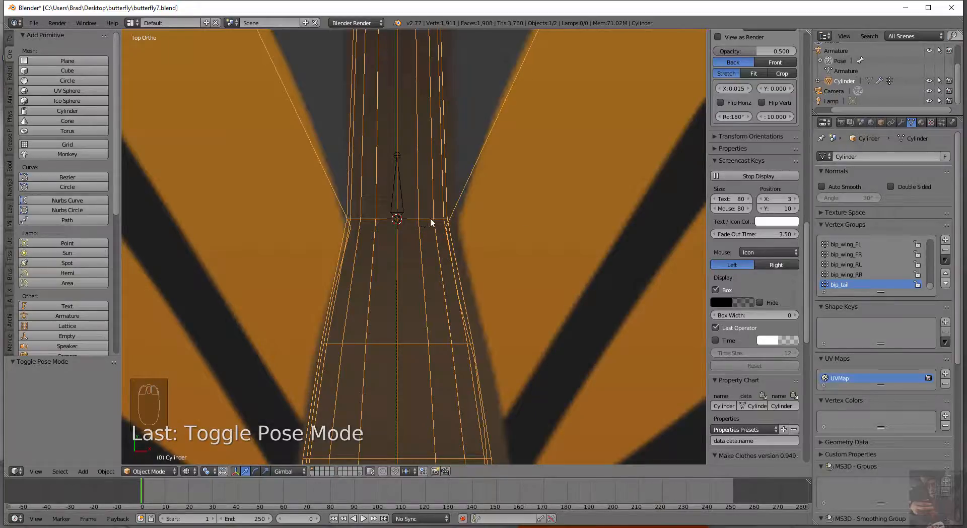
key("Tab")
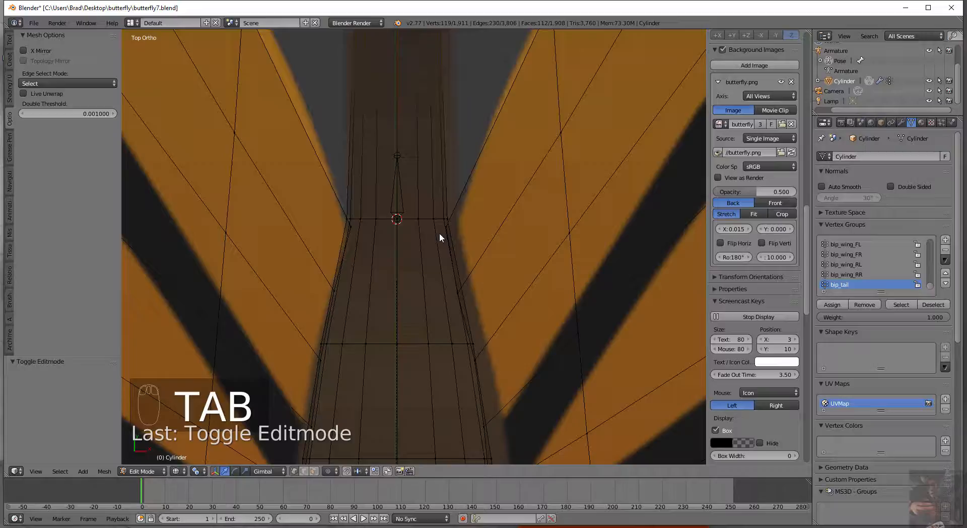
right_click(411, 219, "alt")
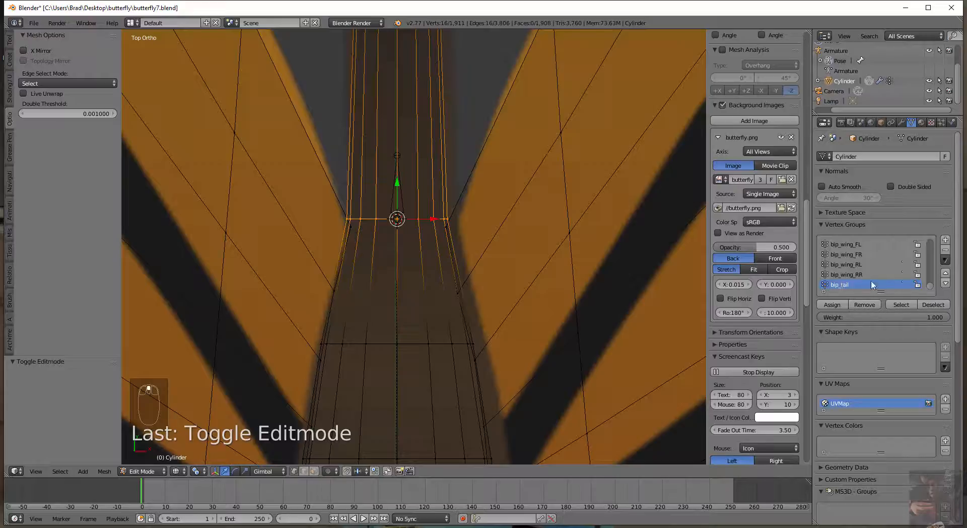
left_click_drag(942, 318, 916, 316)
left_click(934, 318)
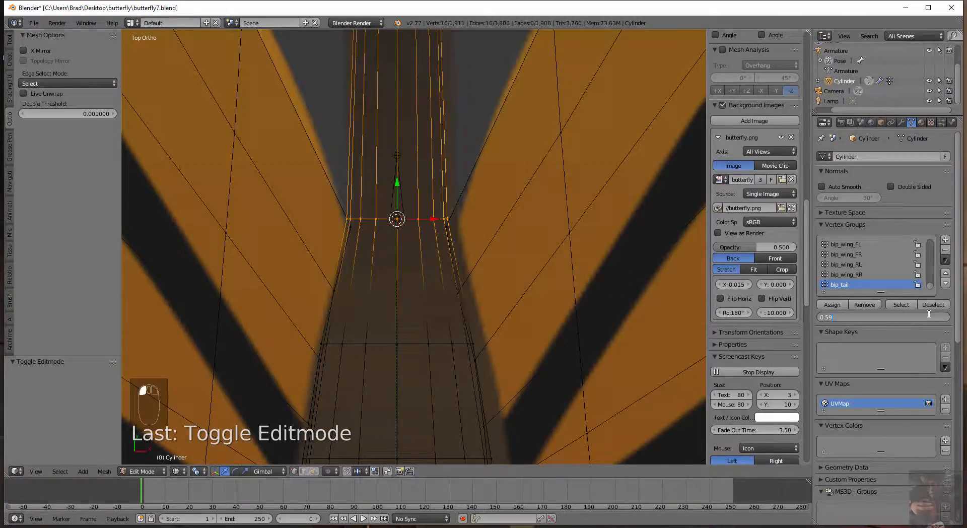
type("1")
key("Return")
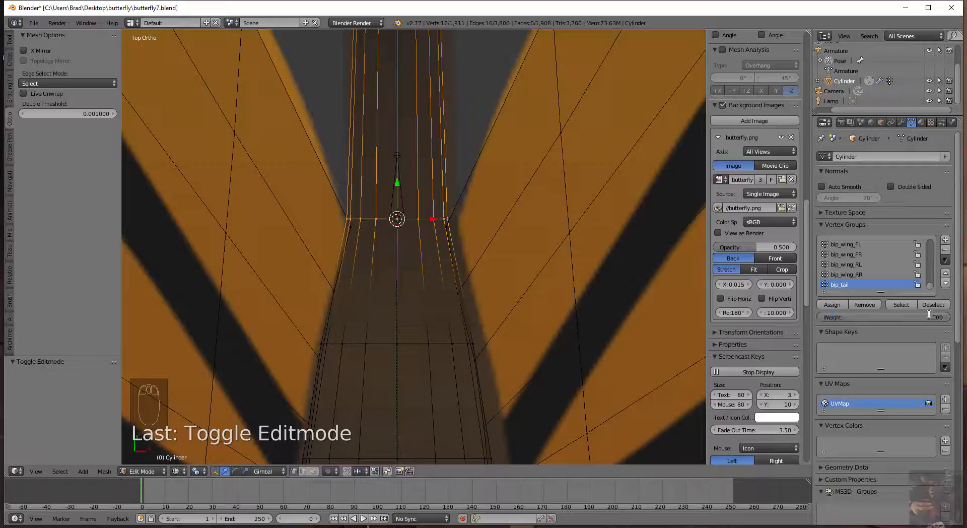
Assign the tail-base edge loop to the bip_tail vertex group at weight 0.500.
left_click(891, 318)
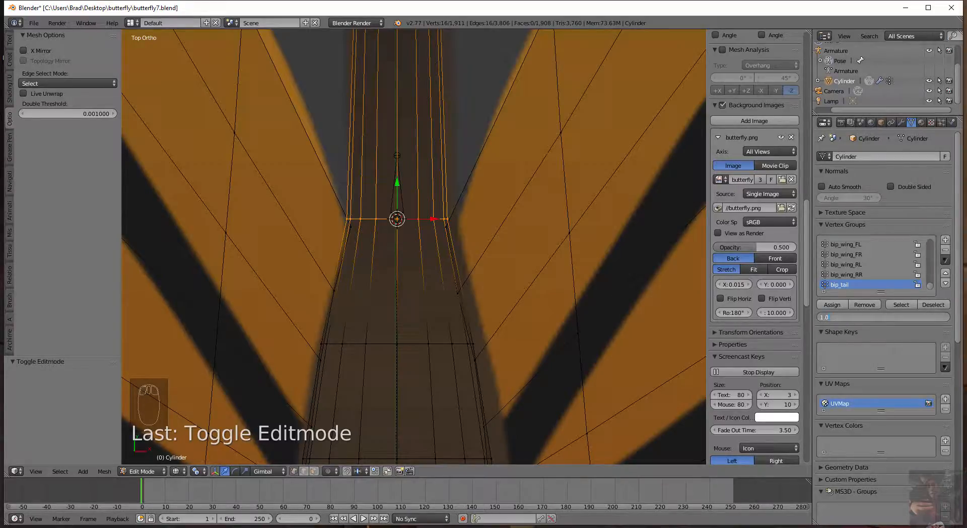
type("0.5")
key("Return")
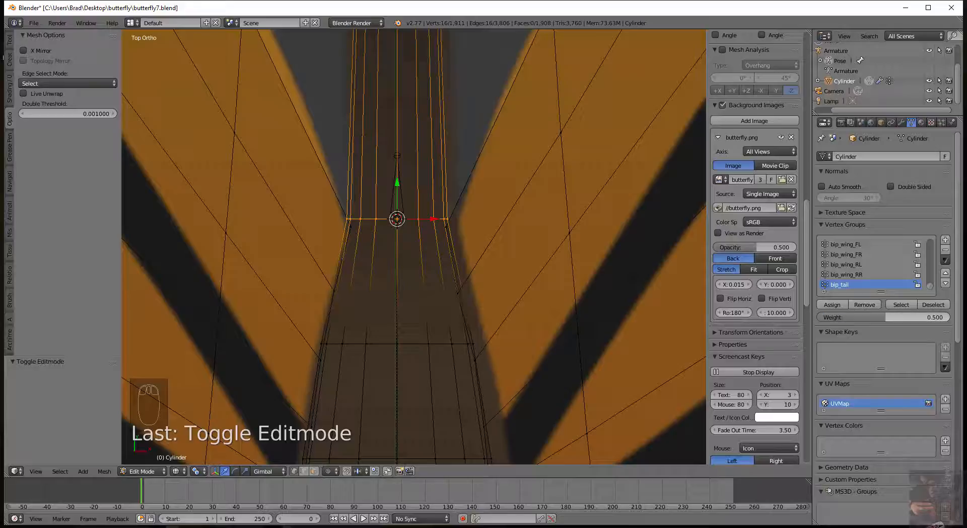
left_click(832, 305)
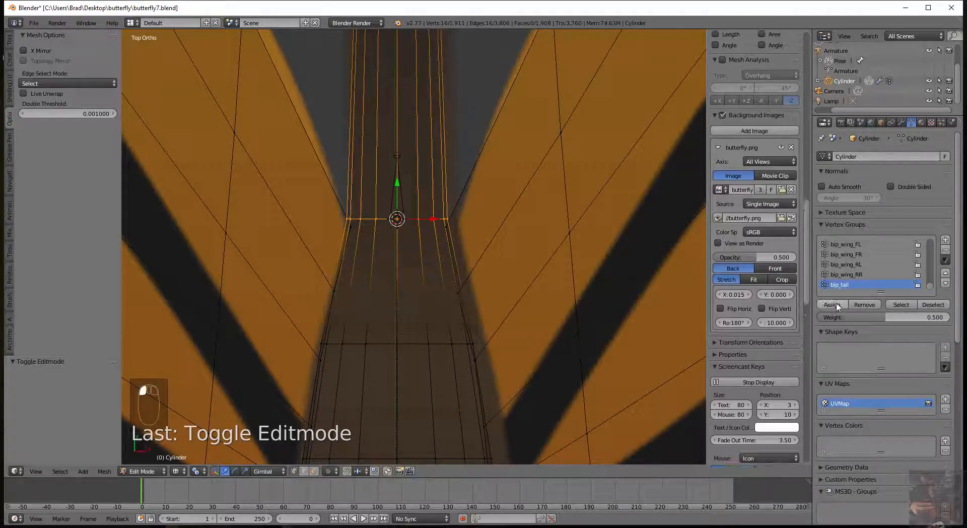
Assign the same tail-base edge loop to the bip_body vertex group at weight 0.500.
scroll(849, 291, "up", 3)
scroll(849, 291, "up", 3)
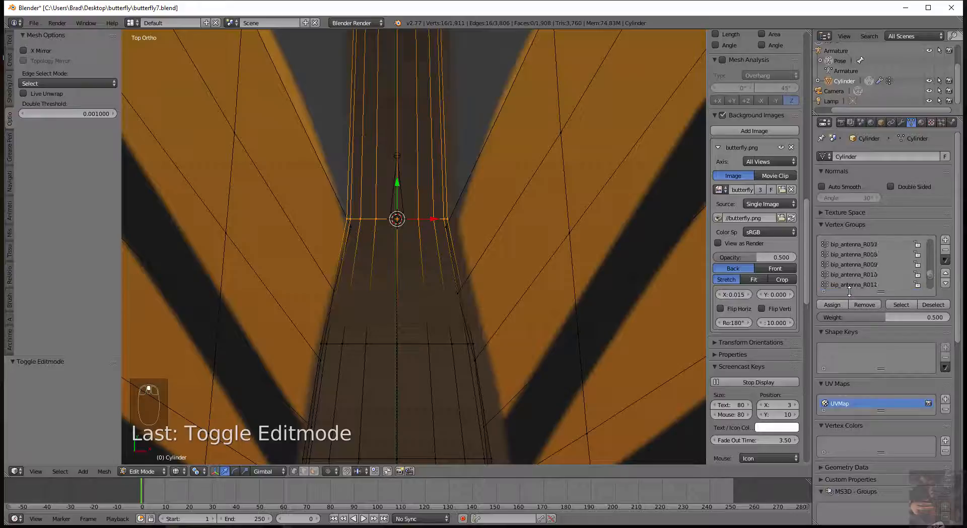
scroll(932, 275, "up", 10)
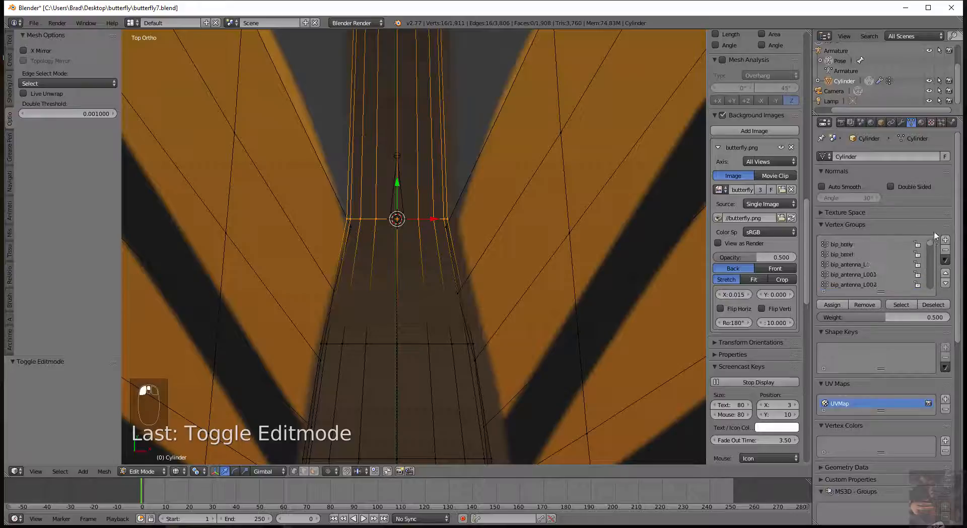
left_click(848, 245)
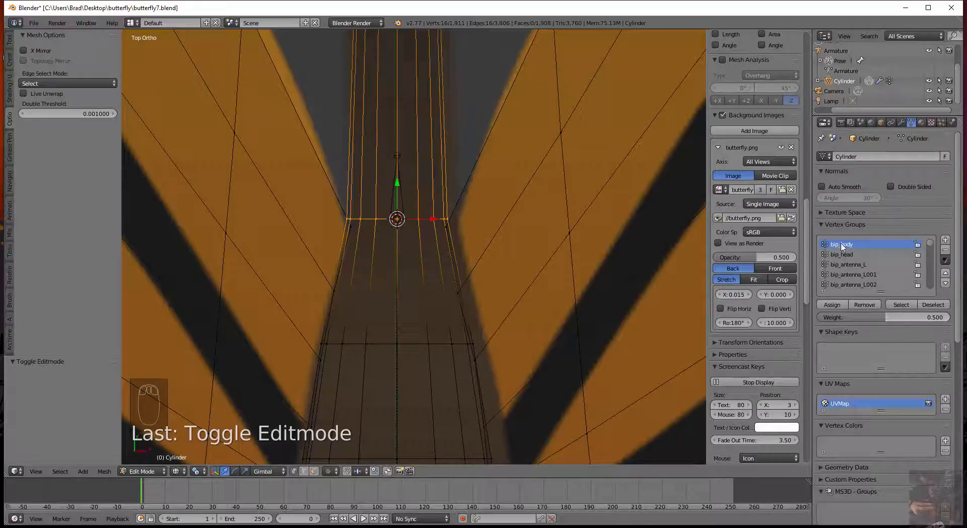
left_click(836, 305)
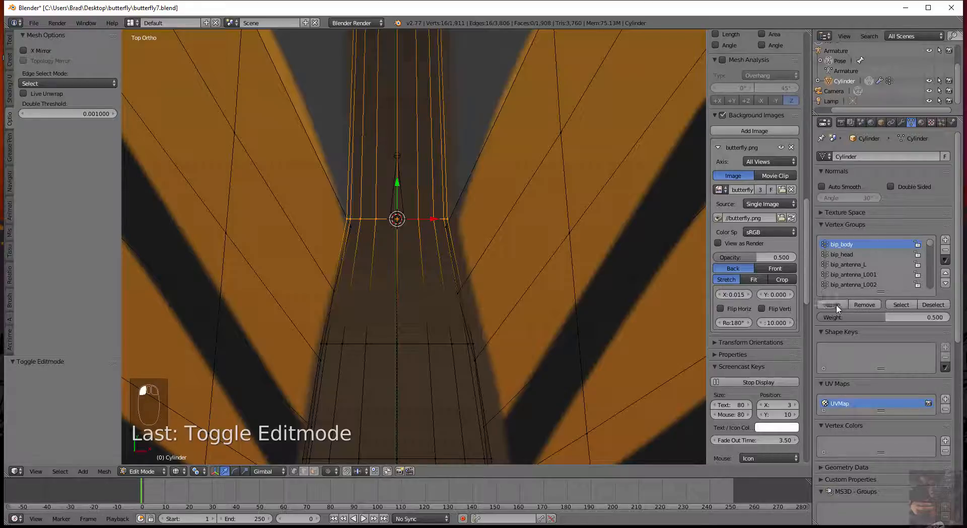
Leave mesh editing and test-rotate the bip_tail bone to check the blended deformation at the tail base, cancelling the rotation.
key("Tab")
right_click(403, 204)
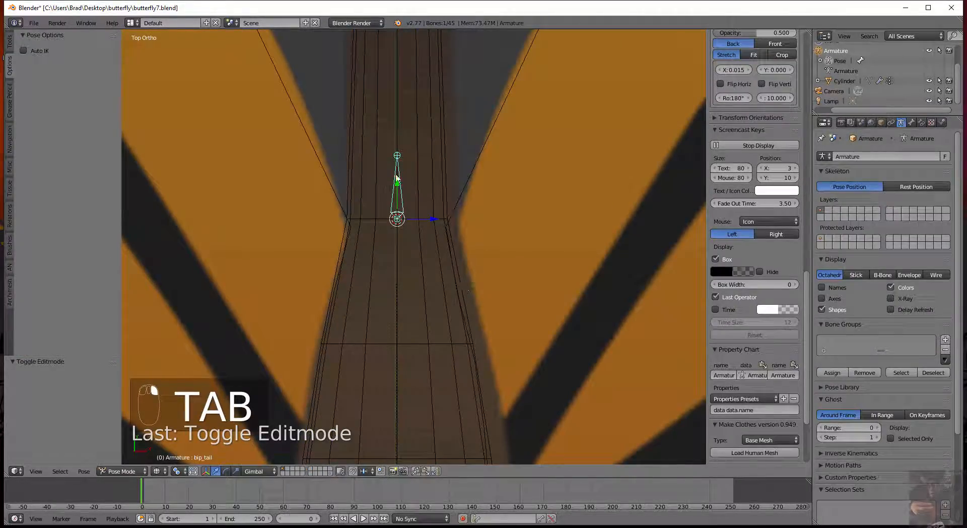
key("r")
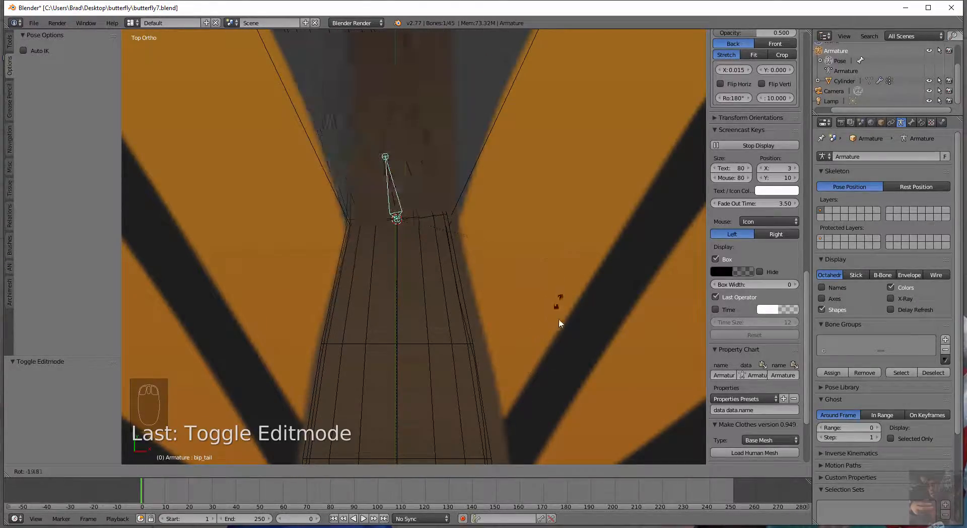
right_click(557, 302)
Edit the butterfly mesh and select only the head's pole vertex that sits inside the body.
scroll(414, 308, "down", 3)
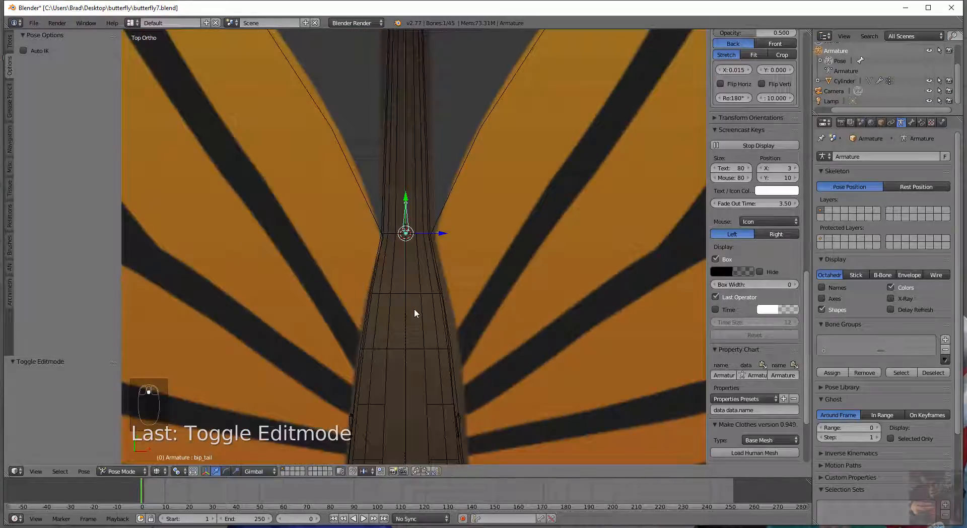
scroll(414, 308, "down", 3)
middle_click_drag(469, 325, 495, 130, "shift")
scroll(428, 408, "up", 5)
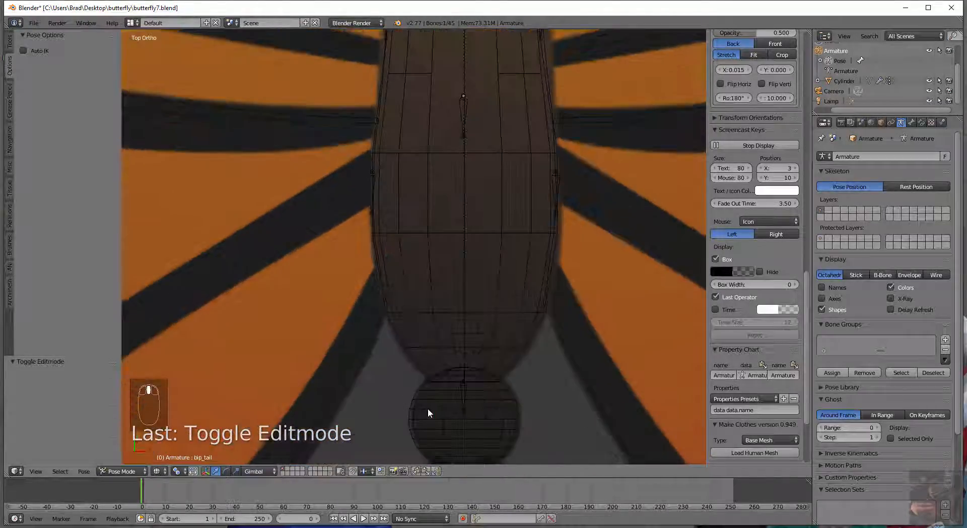
middle_click_drag(438, 274, 429, 171, "shift")
scroll(496, 362, "up", 6)
middle_click_drag(505, 357, 439, 277, "shift")
scroll(413, 337, "up", 3)
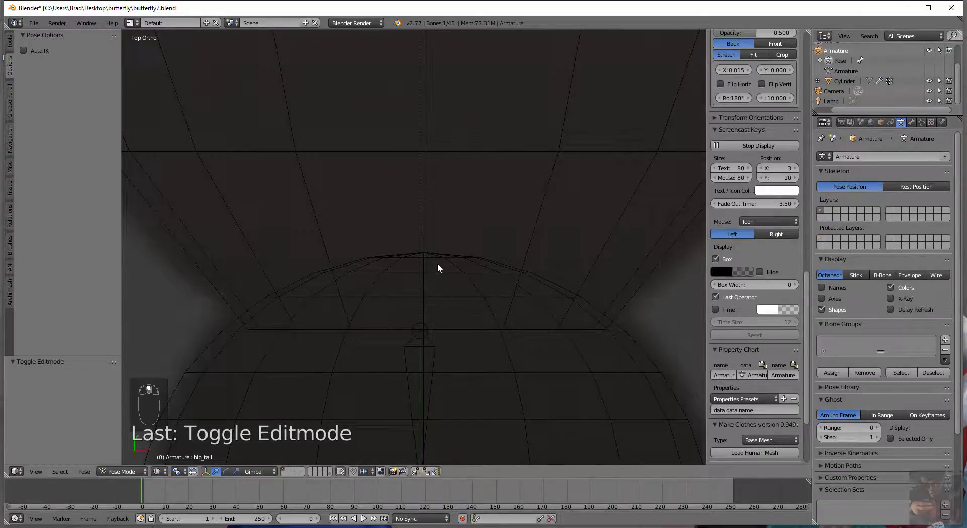
right_click(516, 379)
key("Tab")
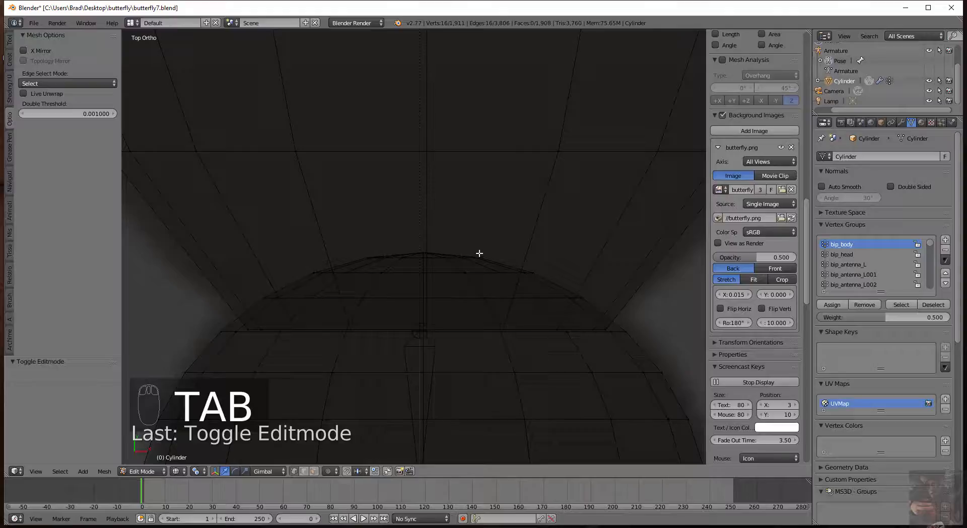
right_click(423, 250)
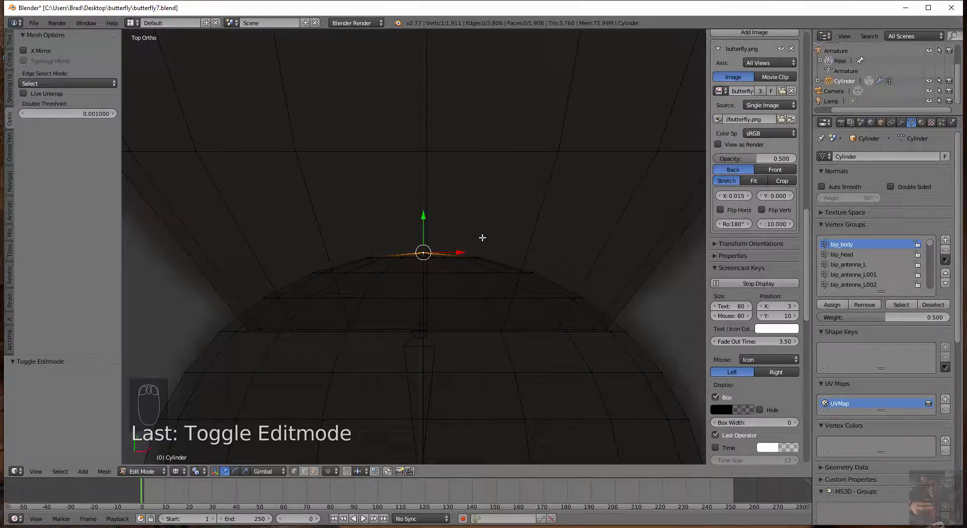
Grow the selection five times from the pole vertex over the part of the head that meets the body.
key("shift+KP_Add")
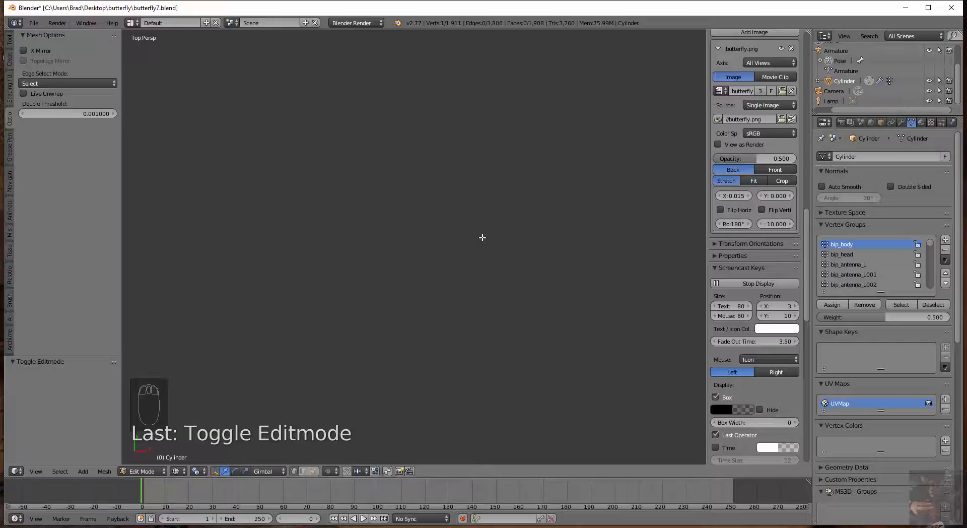
key("KP_Decimal")
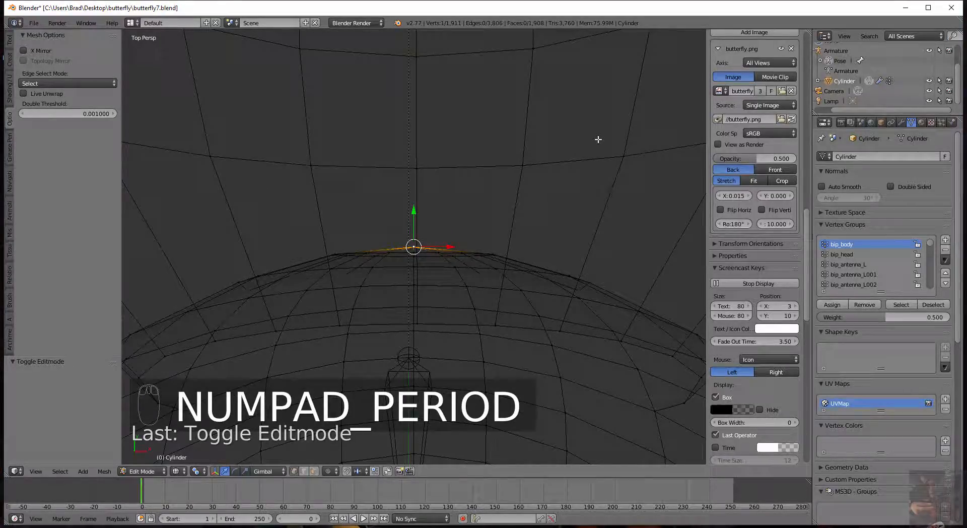
key("ctrl+KP_Add")
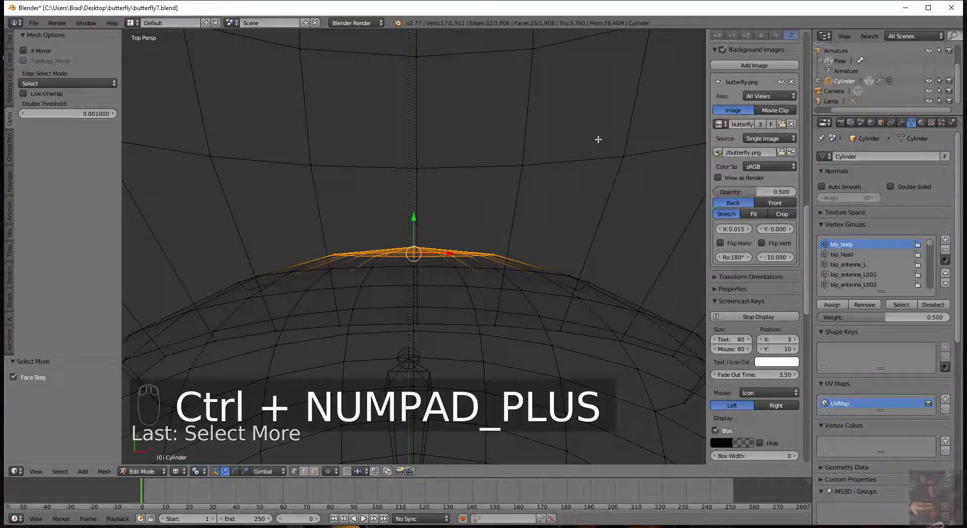
key("ctrl+KP_Add")
key("ctrl+KP_Add")
key("ctrl+KP_Add")
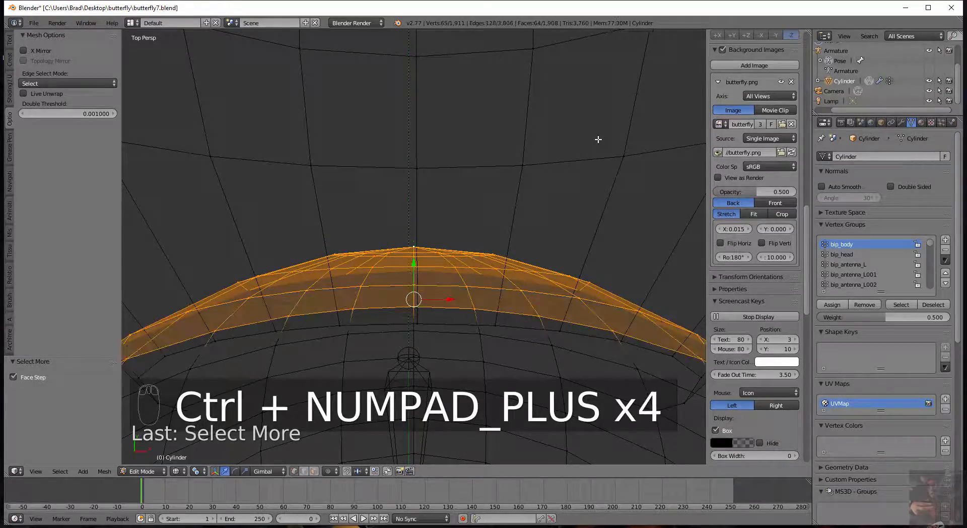
key("ctrl+KP_Add")
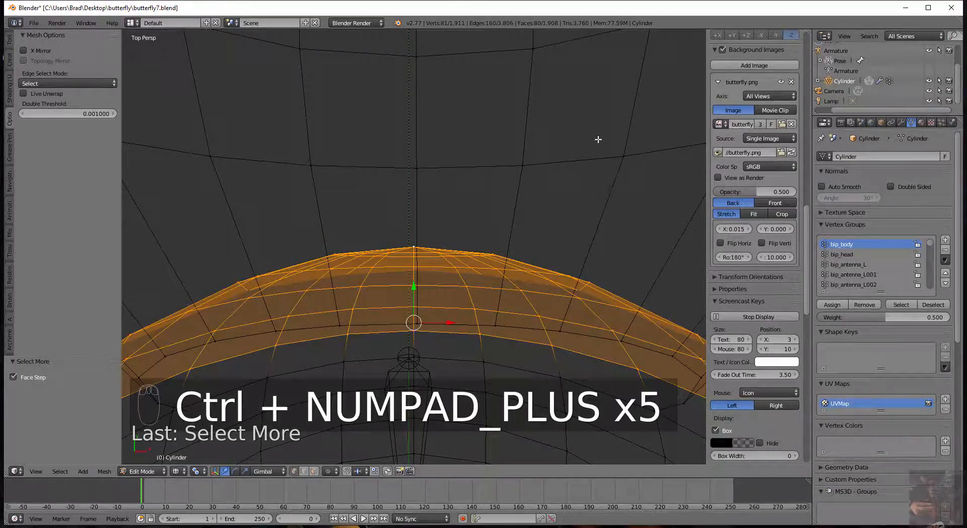
scroll(598, 139, "down", 2)
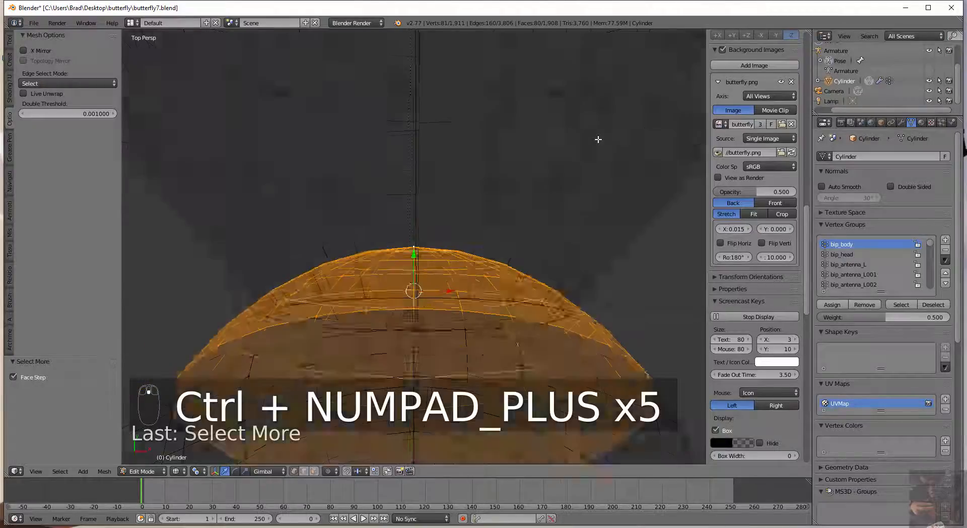
scroll(599, 139, "down", 1)
scroll(524, 209, "down", 3)
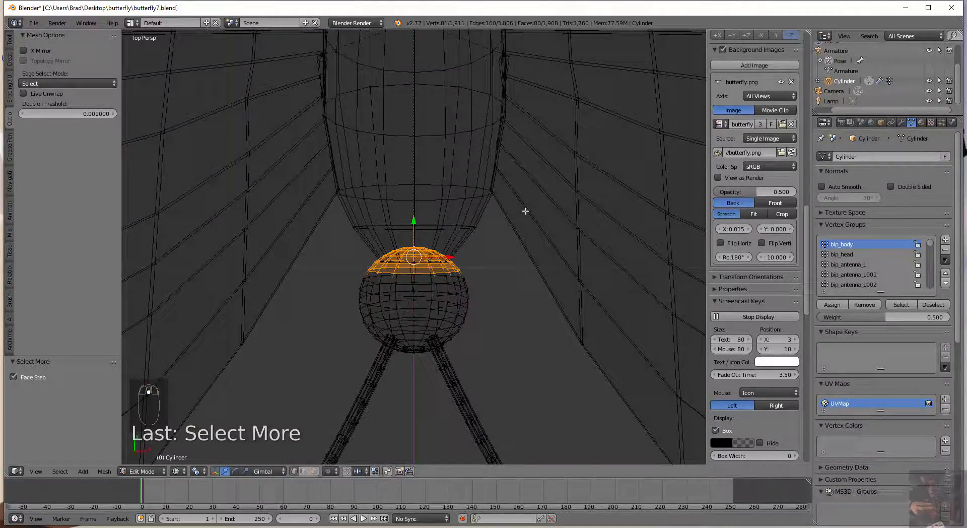
key("KP_7")
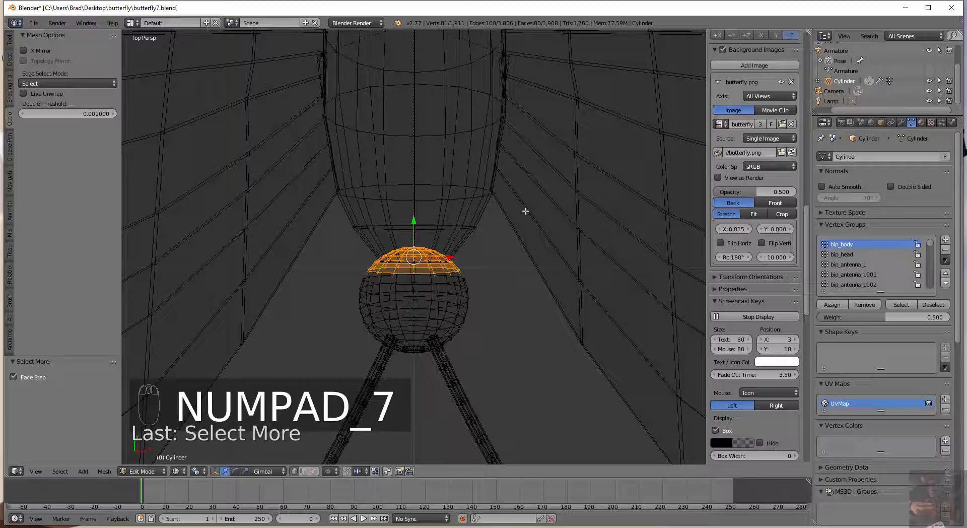
scroll(449, 302, "down", 2)
scroll(448, 301, "up", 6)
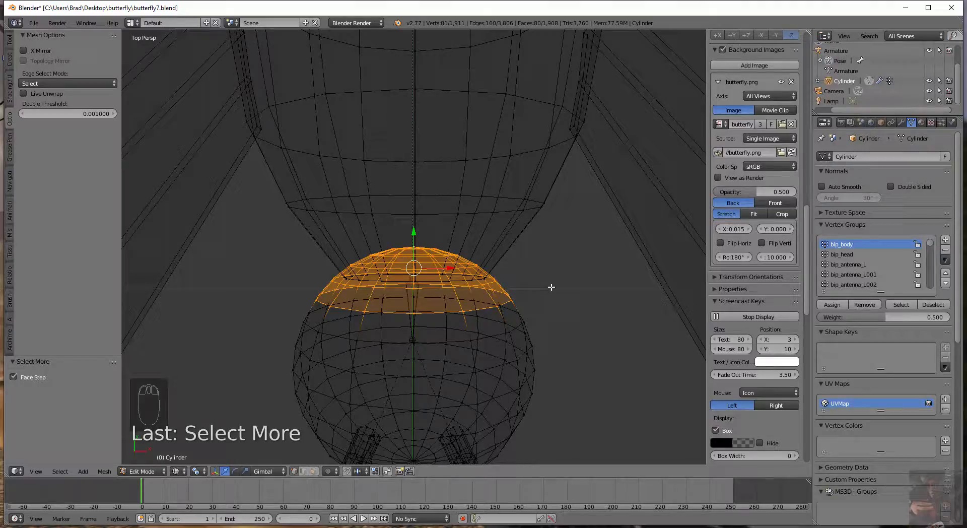
Shrink the head selection by two rings so only the cap tucked inside the body stays selected.
key("ctrl+KP_Subtract")
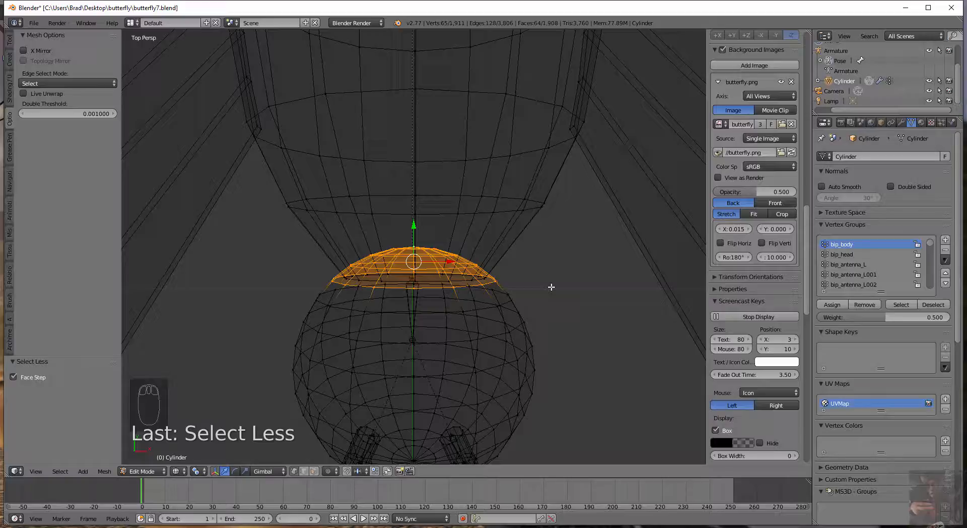
key("ctrl+KP_Subtract")
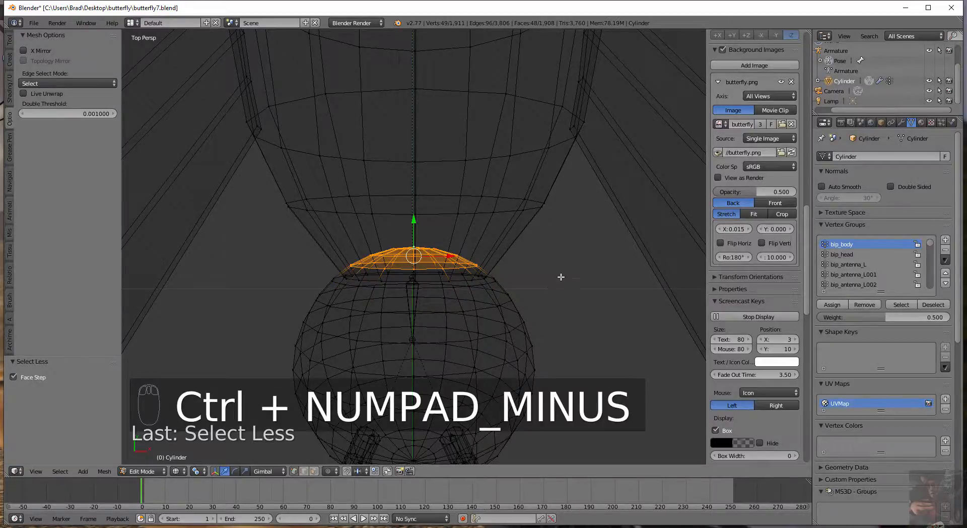
scroll(559, 276, "down", 8)
scroll(584, 265, "down", 3)
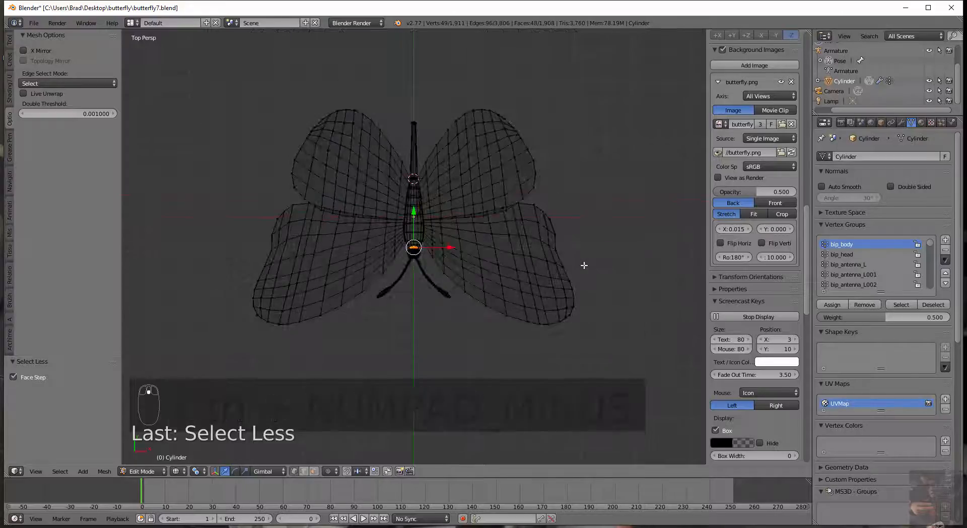
Switch the top view to orthographic projection and examine the head's joint with the body against the background image.
key("KP_7")
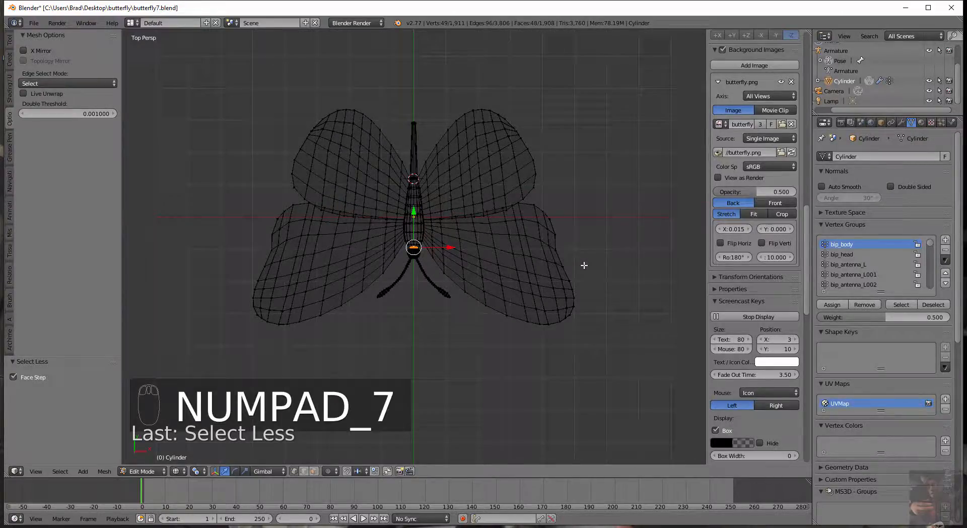
scroll(412, 365, "up", 5)
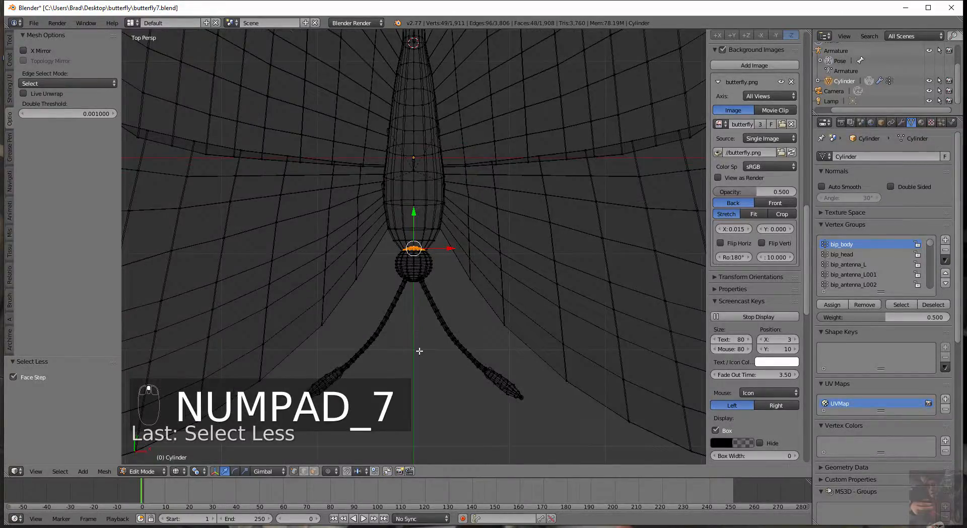
scroll(420, 350, "down", 4)
scroll(432, 298, "down", 3)
scroll(432, 298, "up", 3)
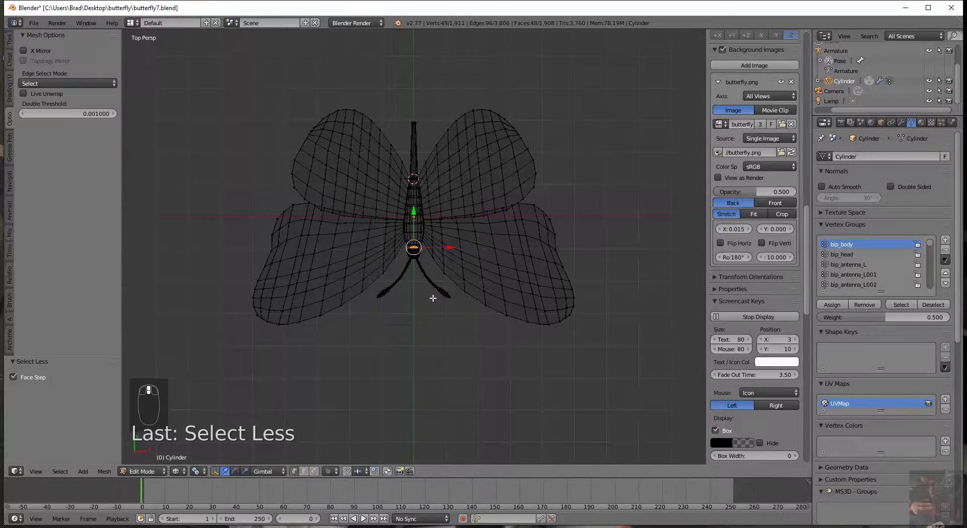
scroll(432, 298, "down", 4)
scroll(433, 298, "up", 2)
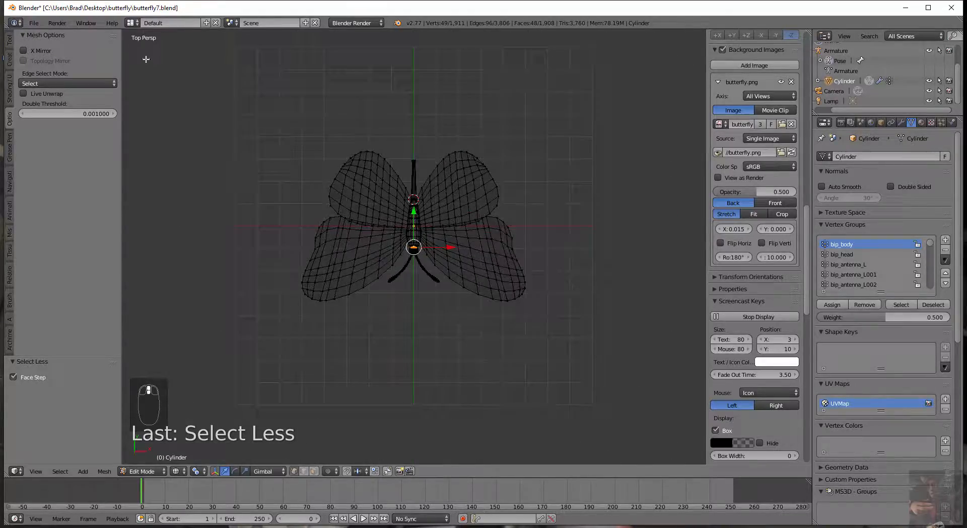
key("KP_5")
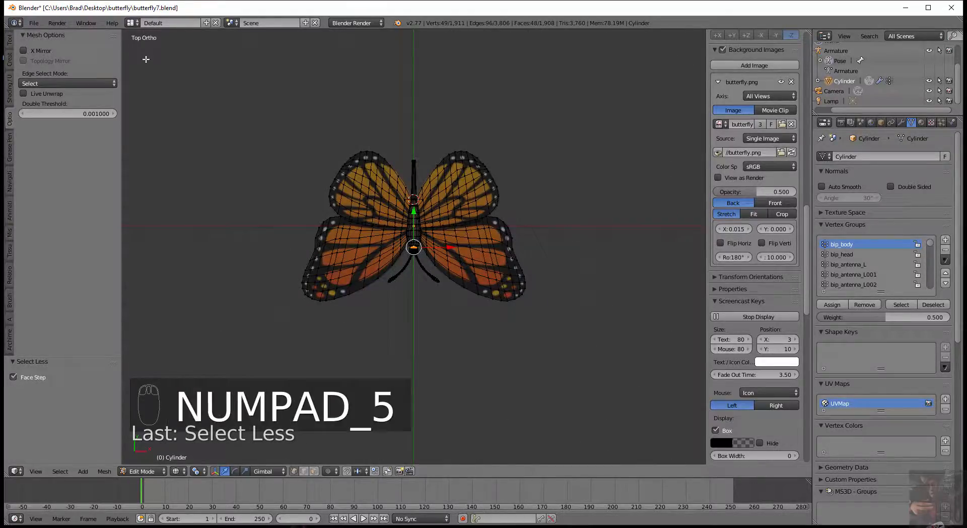
scroll(146, 59, "up", 10)
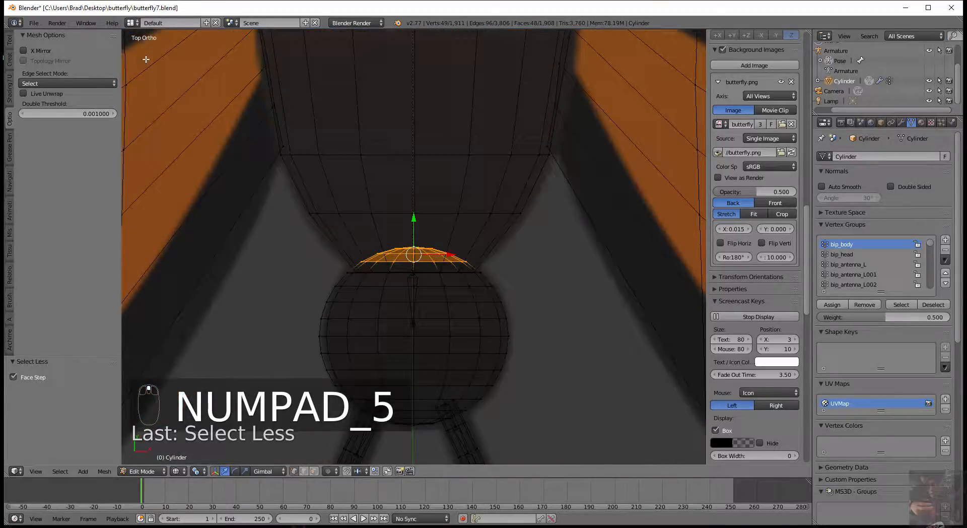
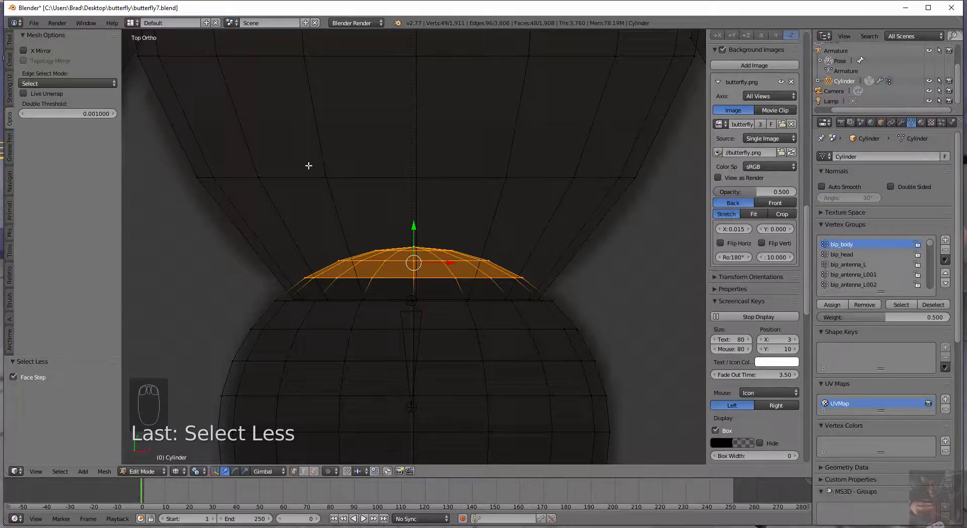
Try extending the head cap selection by one ring, and shrink it back by one ring.
key("ctrl+KP_Add")
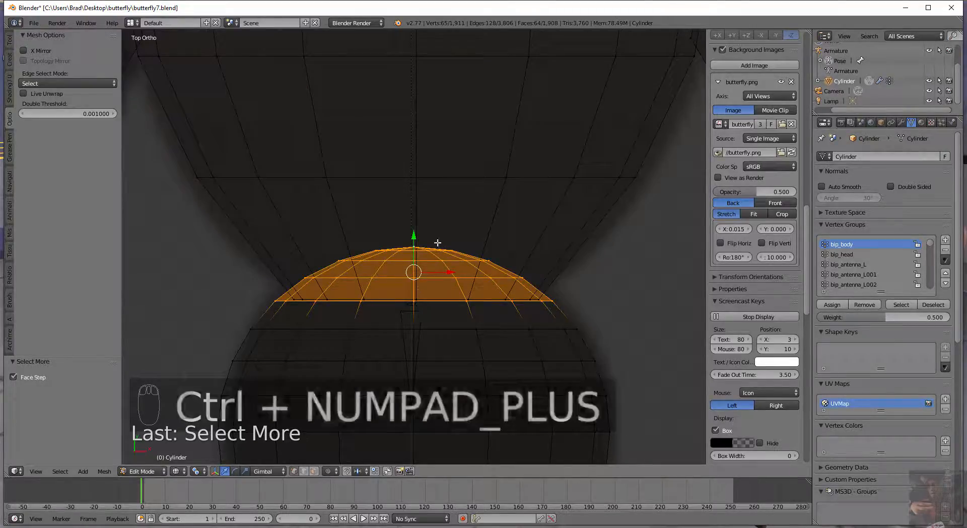
scroll(494, 272, "down", 2)
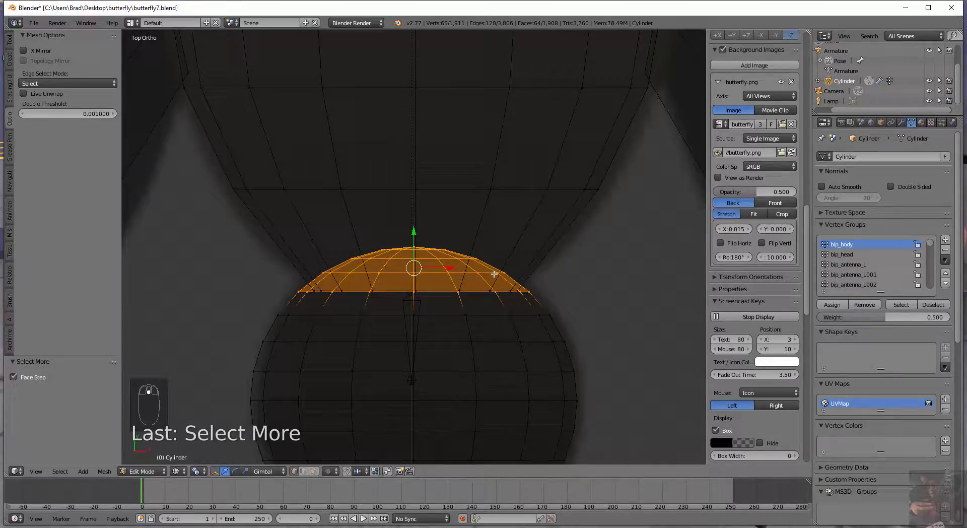
scroll(419, 286, "down", 1)
scroll(419, 286, "down", 1)
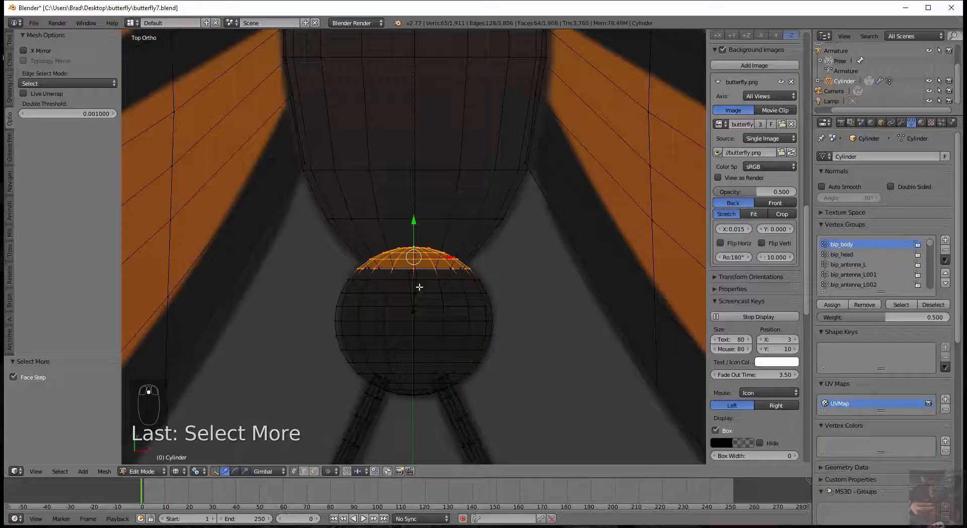
scroll(419, 287, "up", 1)
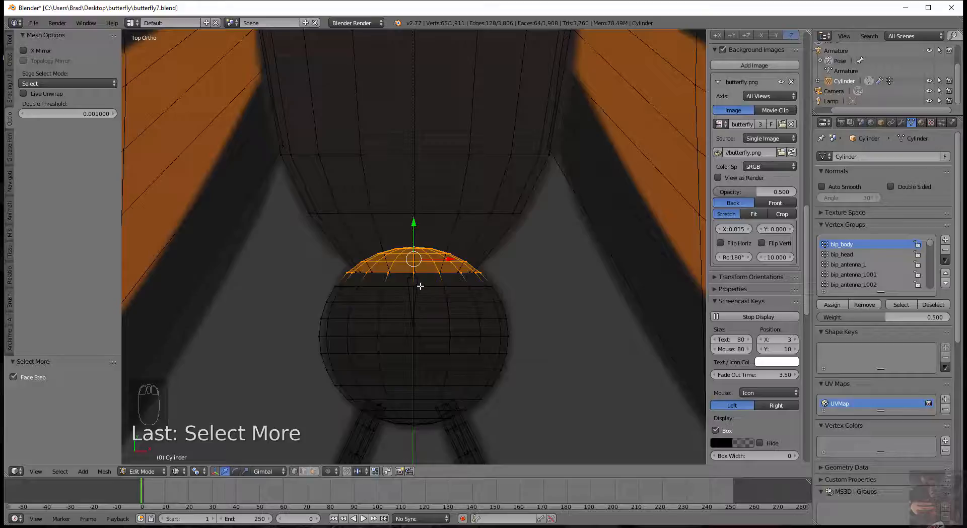
key("ctrl+KP_Subtract")
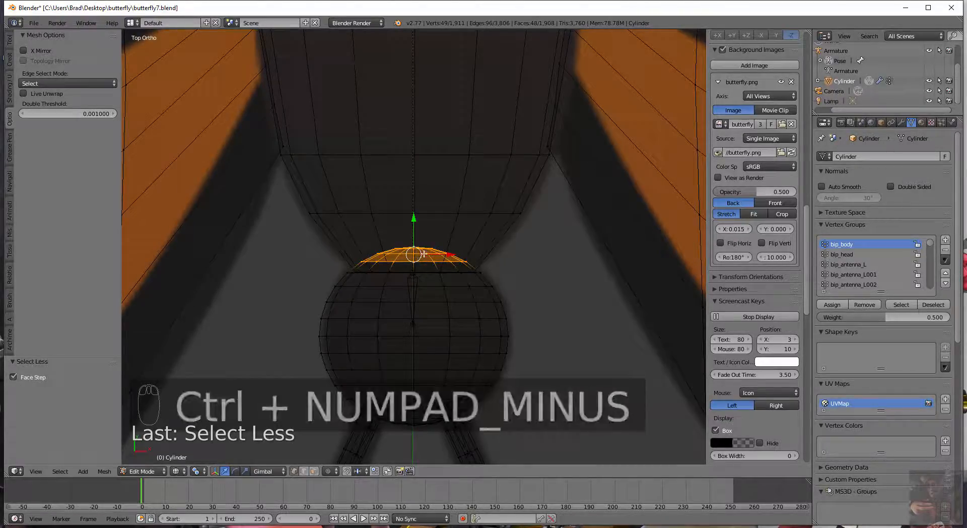
Assign the selected head cap to the bip_body vertex group at weight 1.000.
left_click_drag(887, 317, 949, 317)
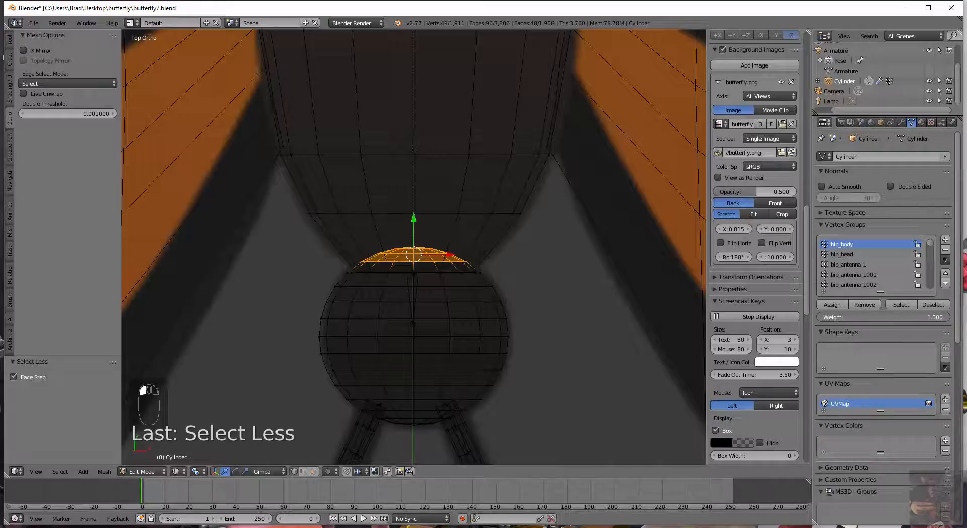
left_click(834, 305)
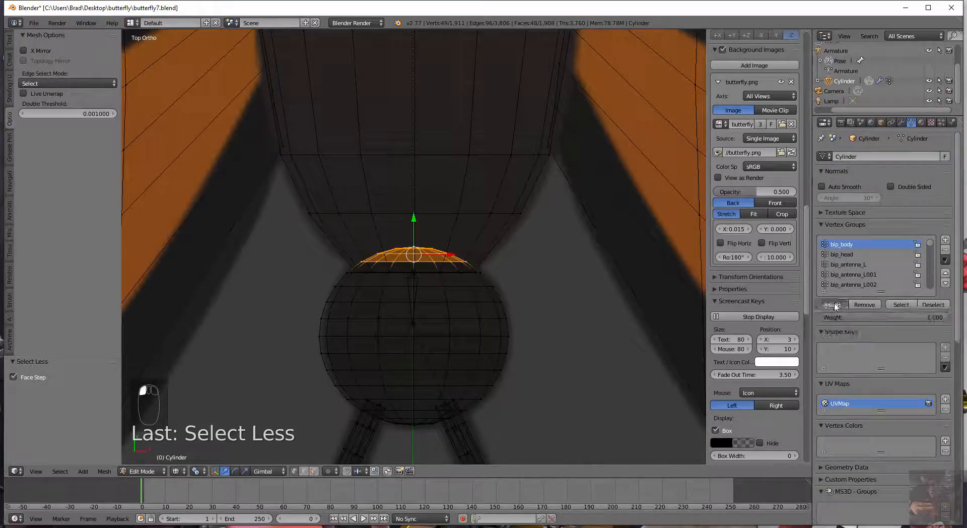
Select only the head's horizontal edge loop just outside the cap, where the head meets the body.
scroll(756, 282, "up", 3)
scroll(417, 269, "up", 2)
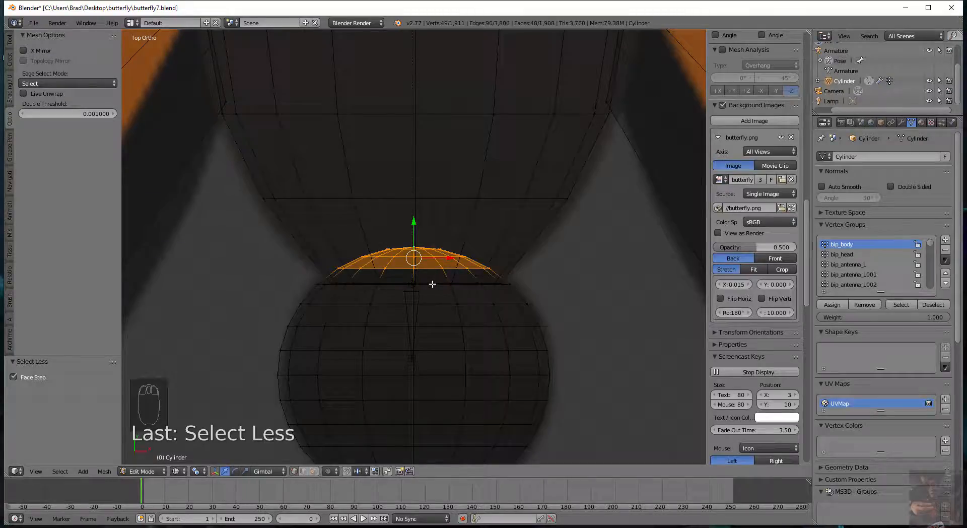
right_click(432, 285, "alt")
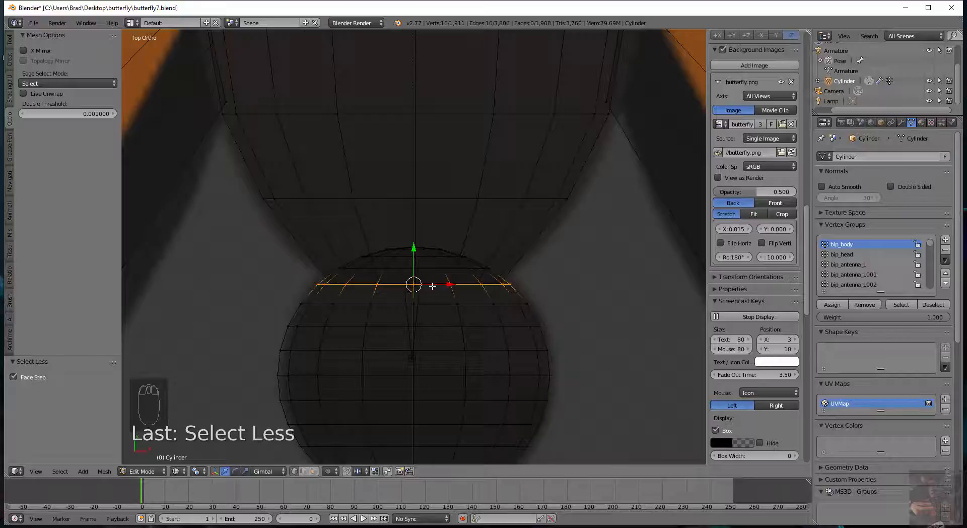
scroll(433, 286, "down", 4)
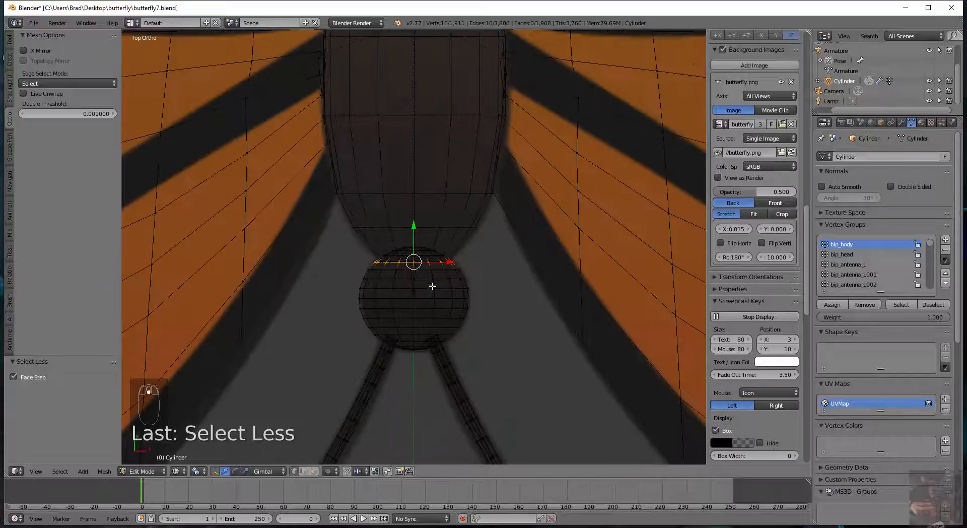
scroll(426, 296, "up", 4)
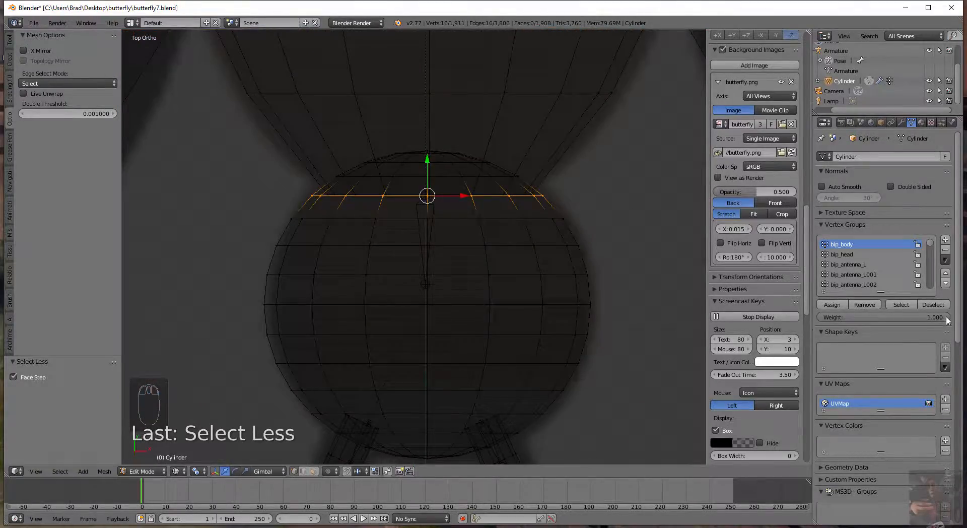
Assign the selected edge loop to both the bip_body and bip_head vertex groups at weight 0.500.
left_click_drag(947, 318, 890, 318)
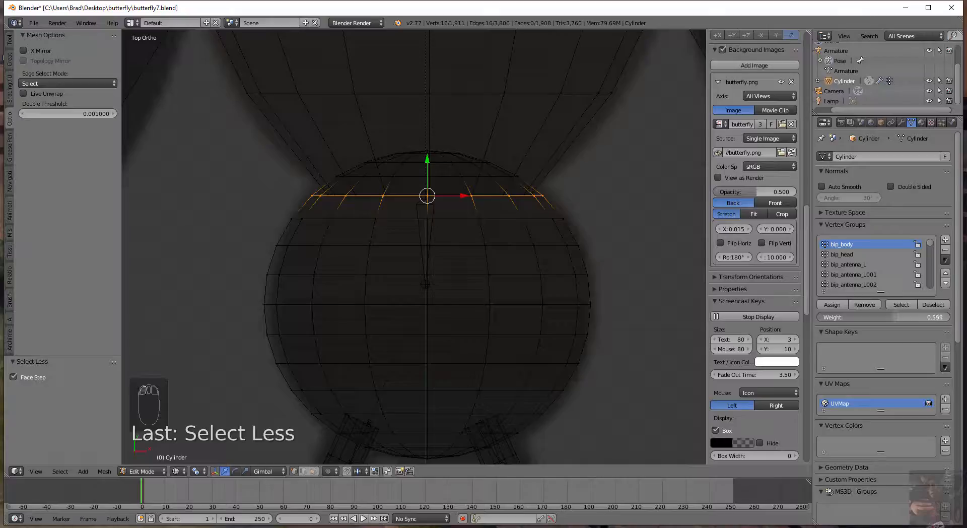
left_click(895, 316)
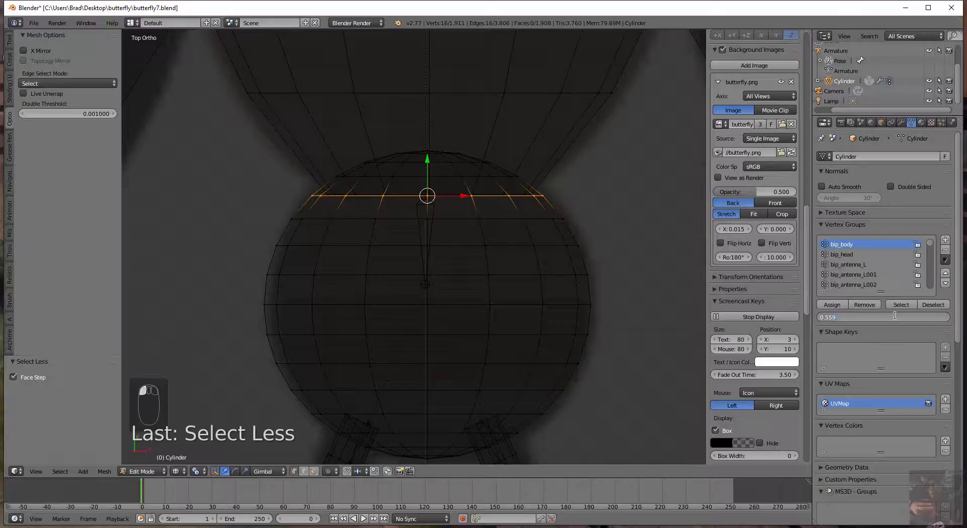
key("BackSpace")
type(".5")
key("Return")
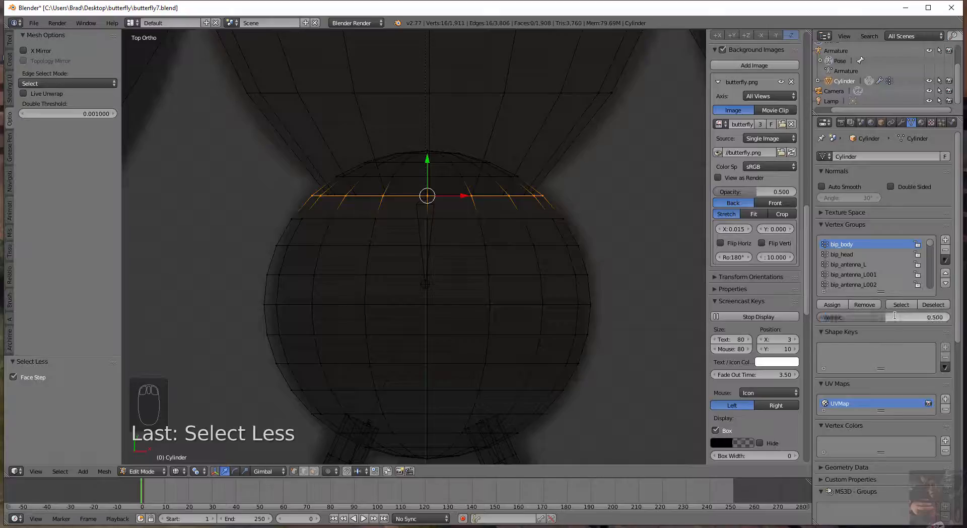
left_click(835, 305)
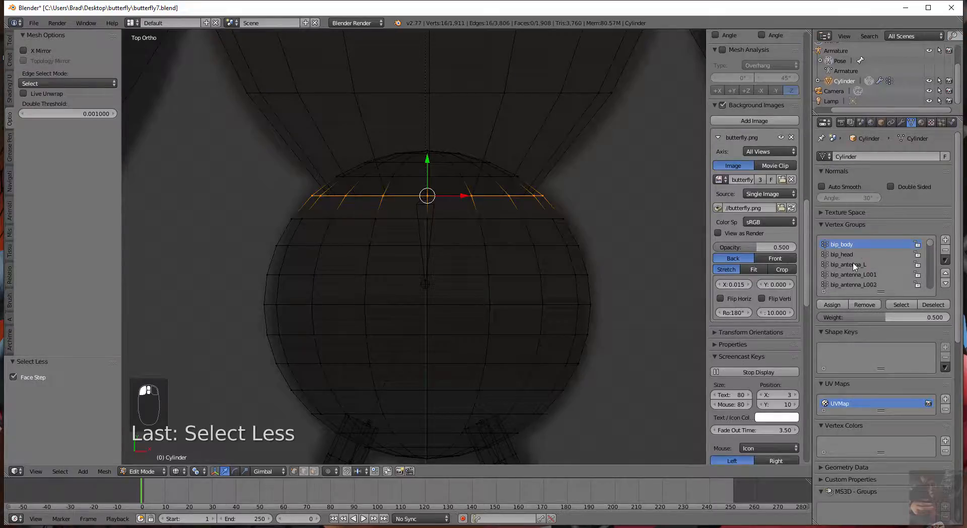
left_click(846, 256)
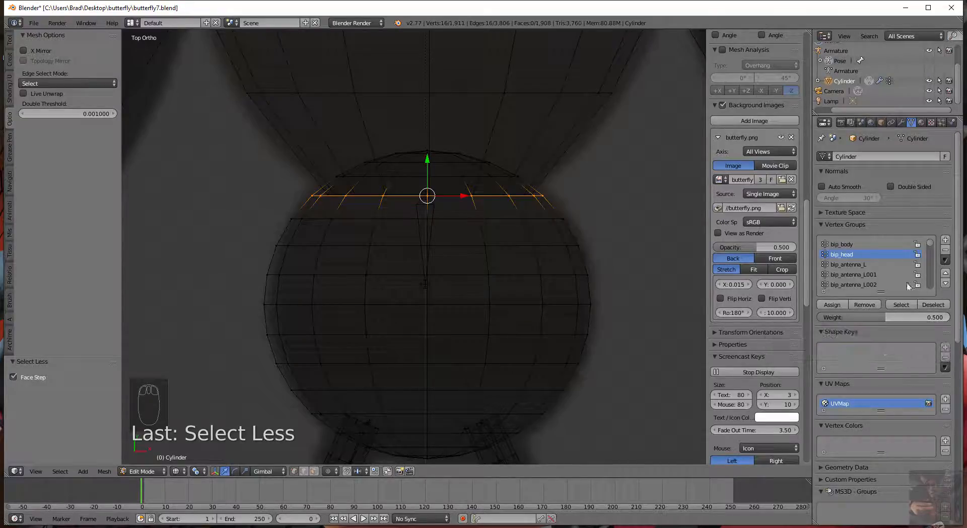
left_click(832, 306)
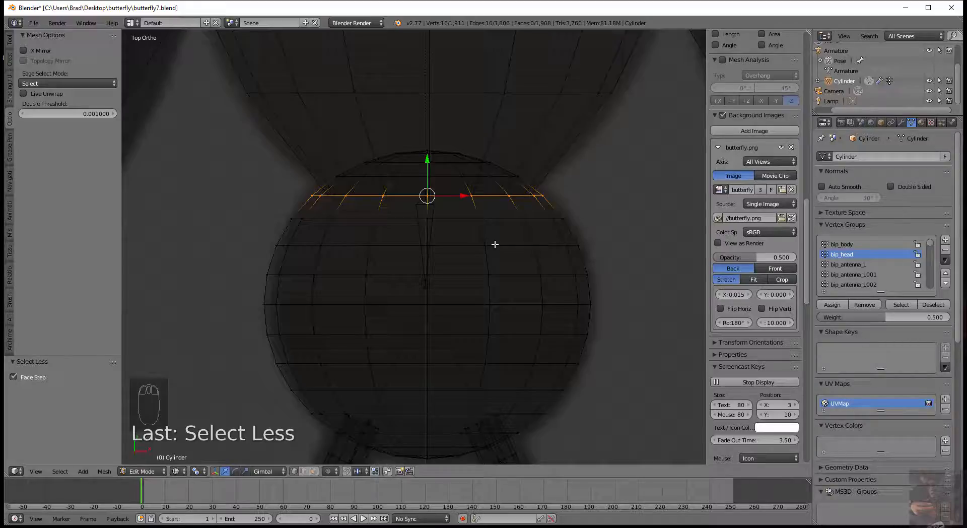
Replace the selection with one head vertex and extend it to all of the head's linked geometry.
key("a")
key("a")
scroll(495, 244, "down", 4)
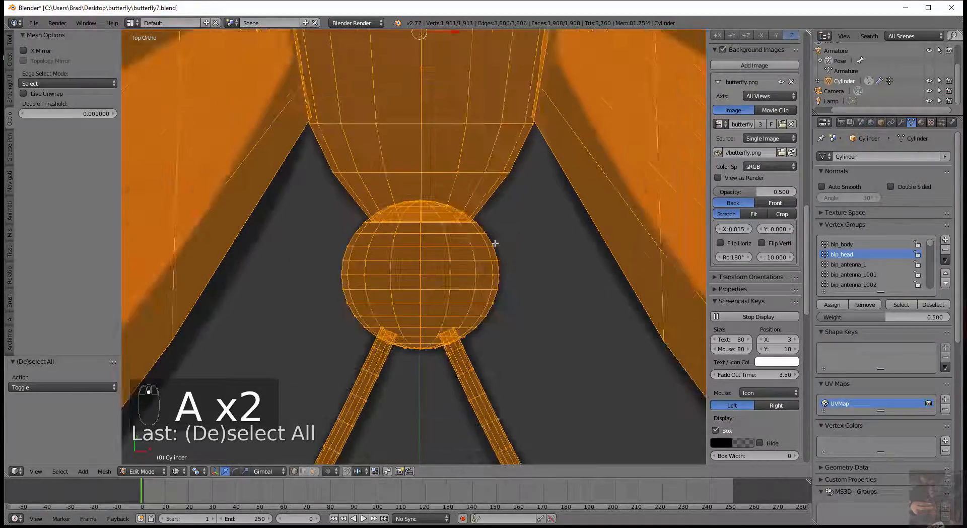
right_click(422, 275)
scroll(498, 377, "up", 5)
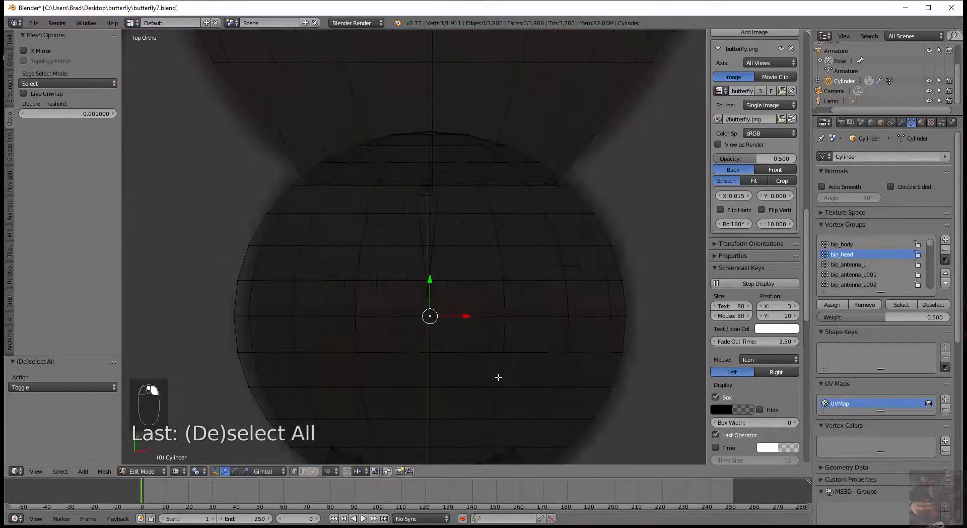
scroll(499, 377, "down", 4)
scroll(499, 377, "up", 1)
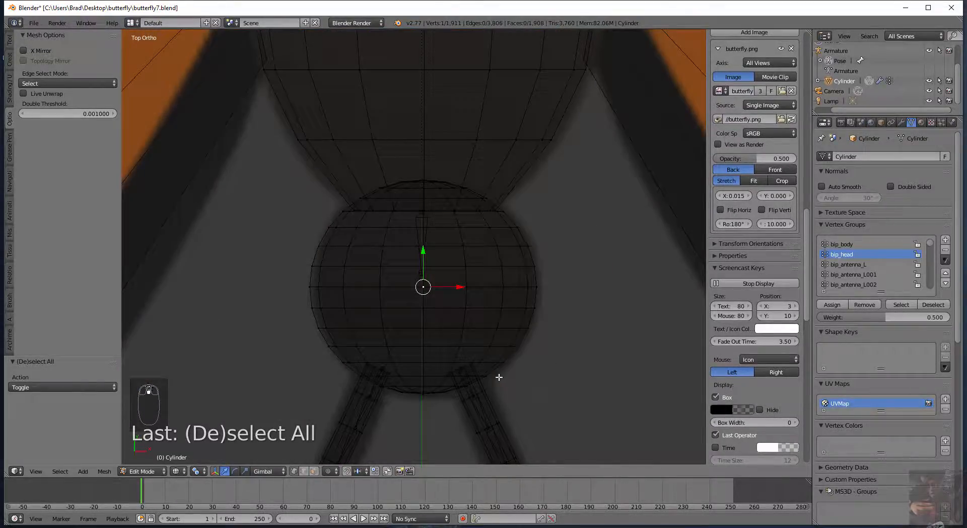
key("ctrl+l")
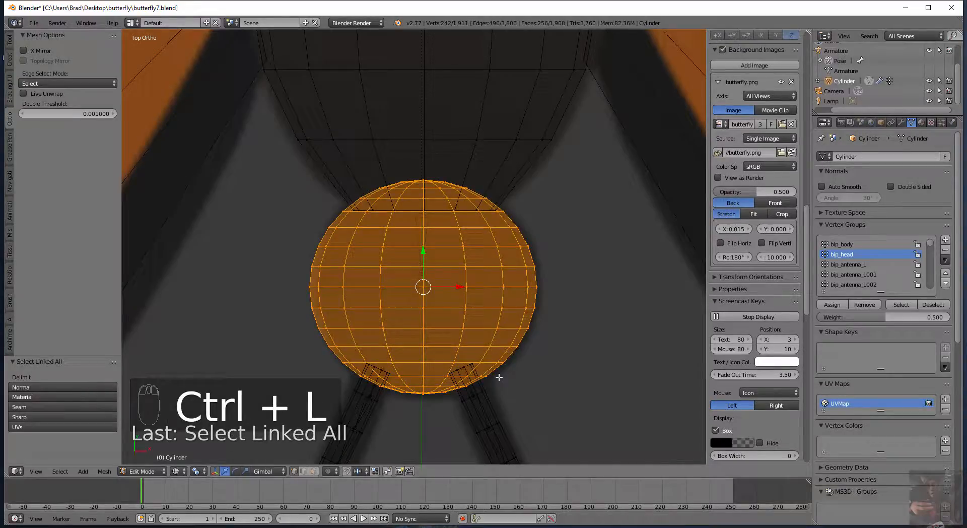
Deselect the bip_body group's vertices from the head selection, leaving only the rest of the head selected.
left_click(846, 245)
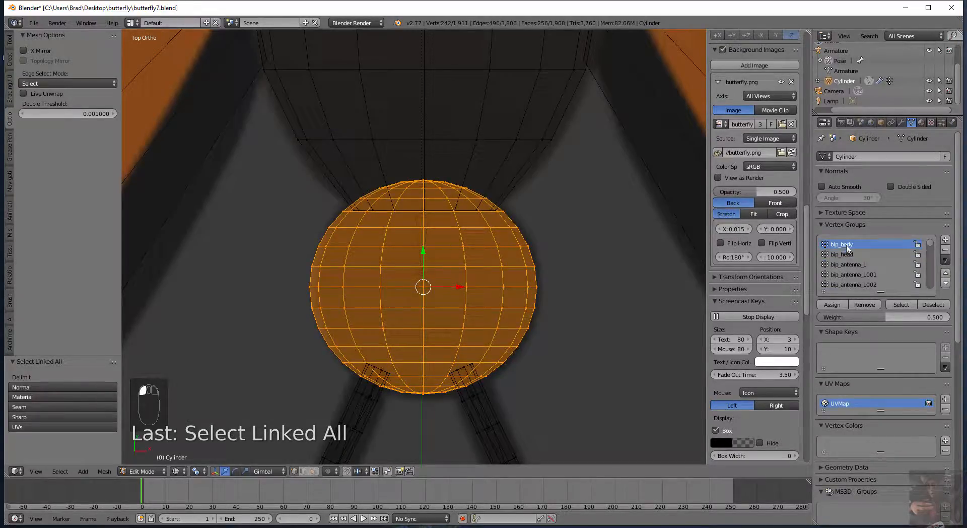
left_click(934, 305)
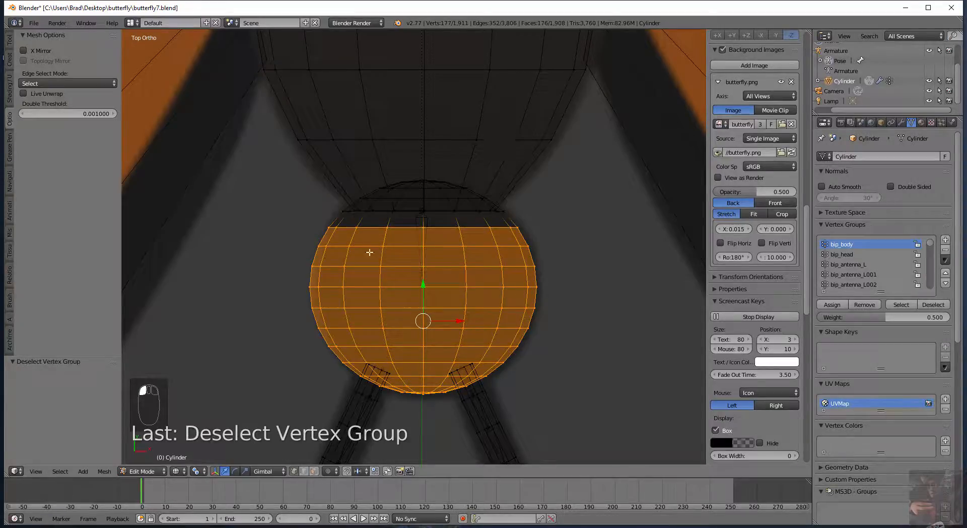
scroll(400, 226, "up", 4)
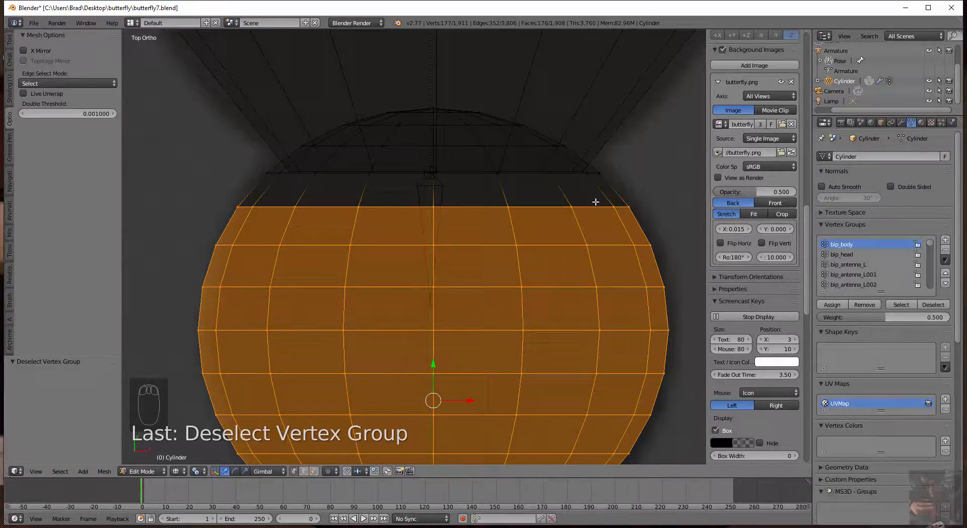
scroll(590, 200, "down", 3)
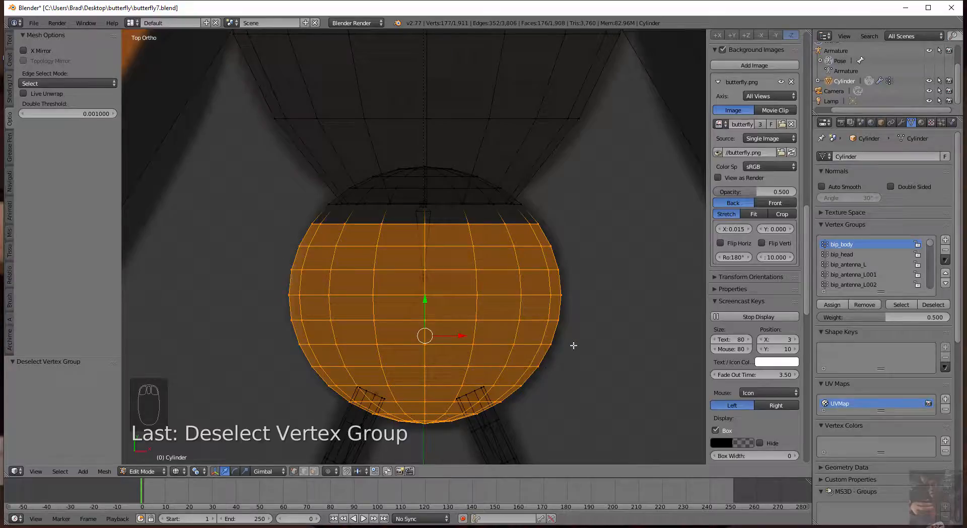
Assign the selected head vertices to the bip_head vertex group at weight 1.000.
left_click(847, 255)
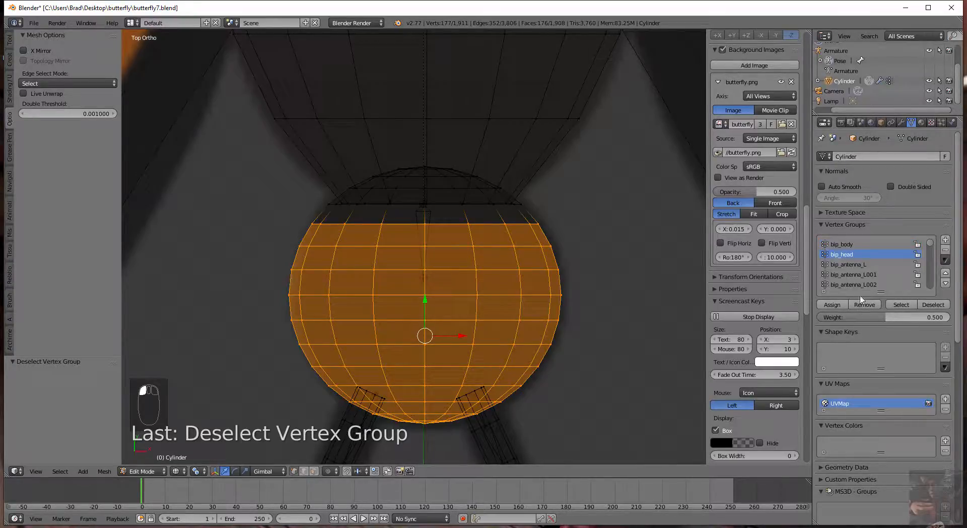
left_click_drag(887, 319, 947, 318)
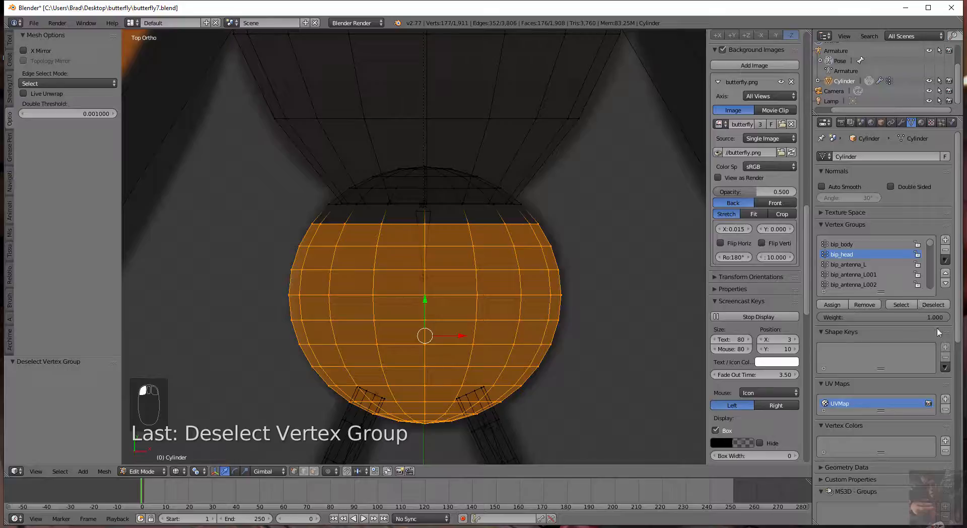
scroll(756, 282, "up", 3)
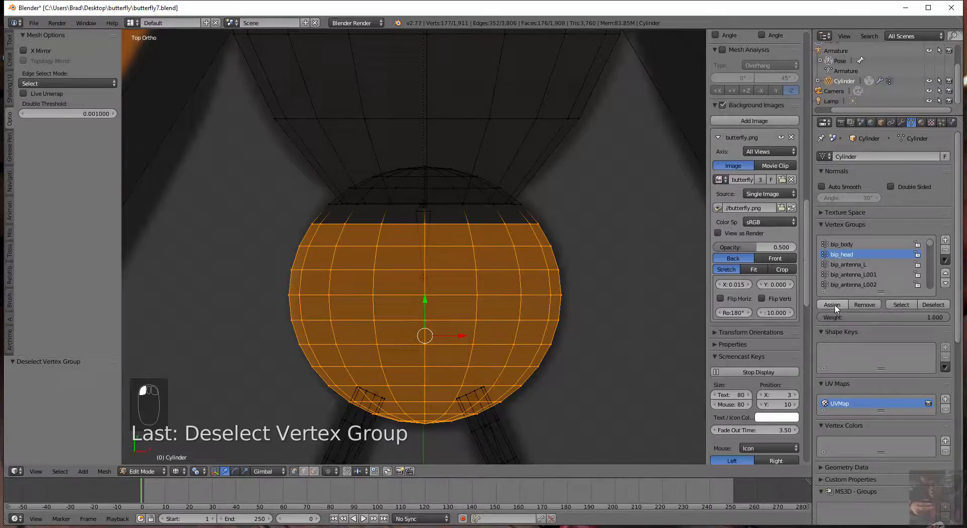
scroll(468, 273, "down", 6)
scroll(469, 273, "up", 5)
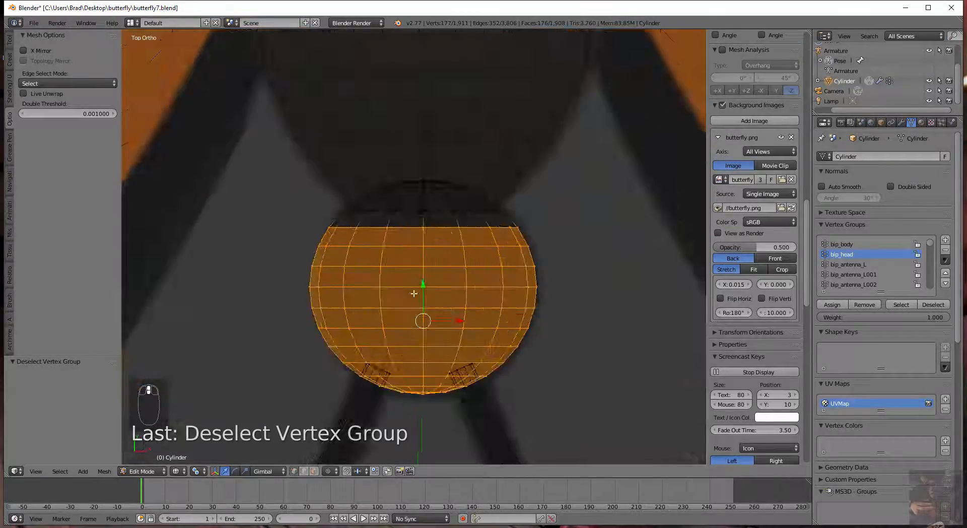
Select the bip_head bone in Pose Mode and test how the head follows its rotation, cancelling each rotation.
key("Tab")
right_click(427, 221)
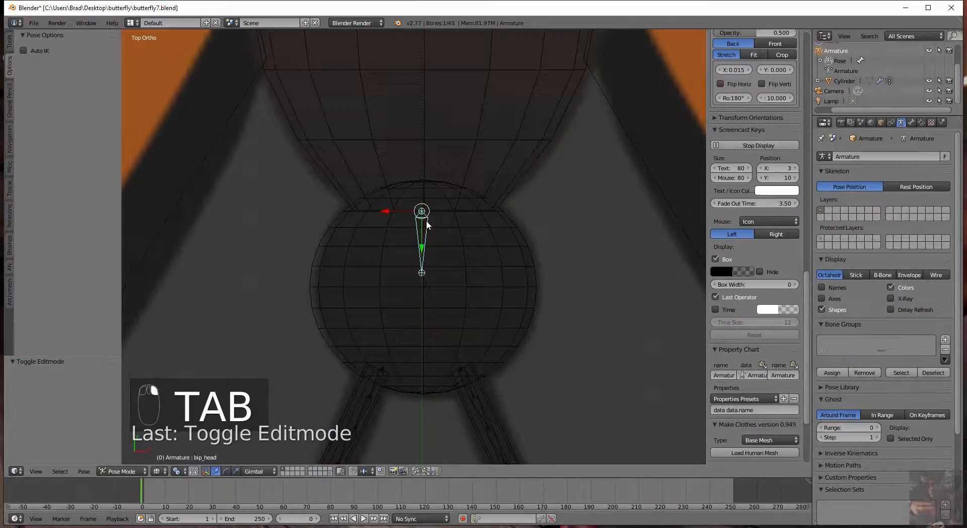
scroll(612, 298, "down", 4)
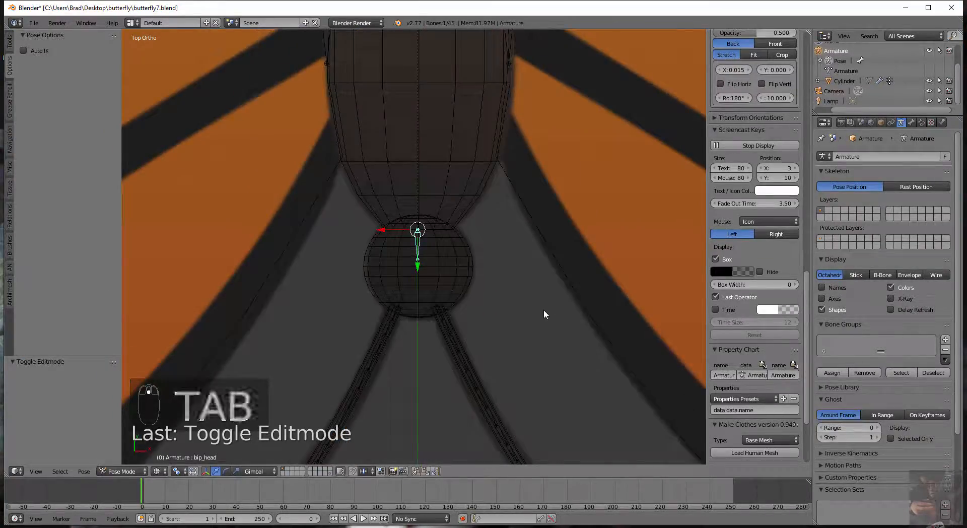
key("r")
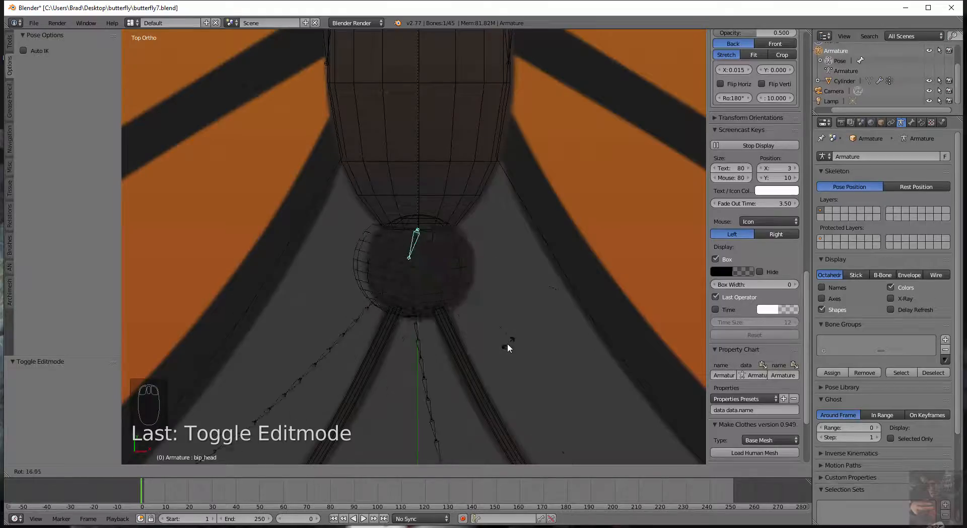
right_click(508, 340)
scroll(418, 285, "up", 3)
scroll(418, 284, "up", 1)
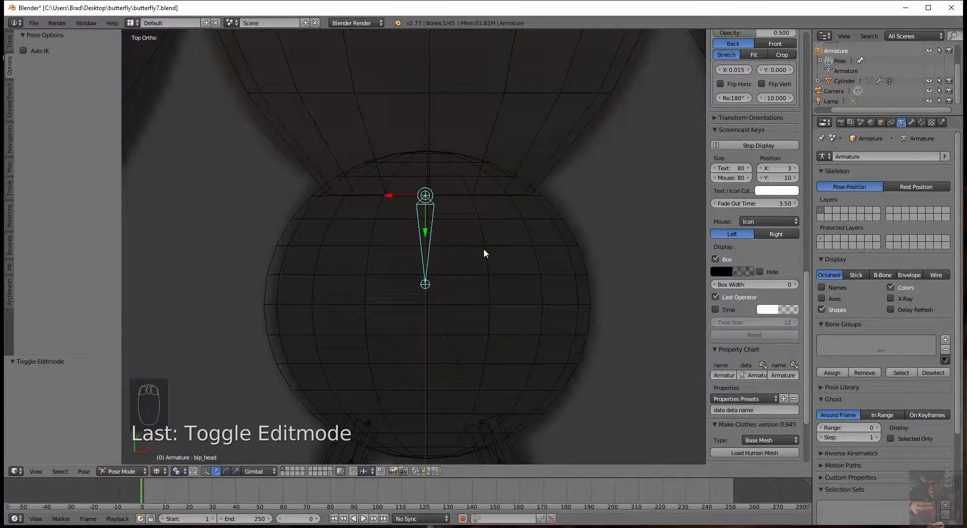
key("r")
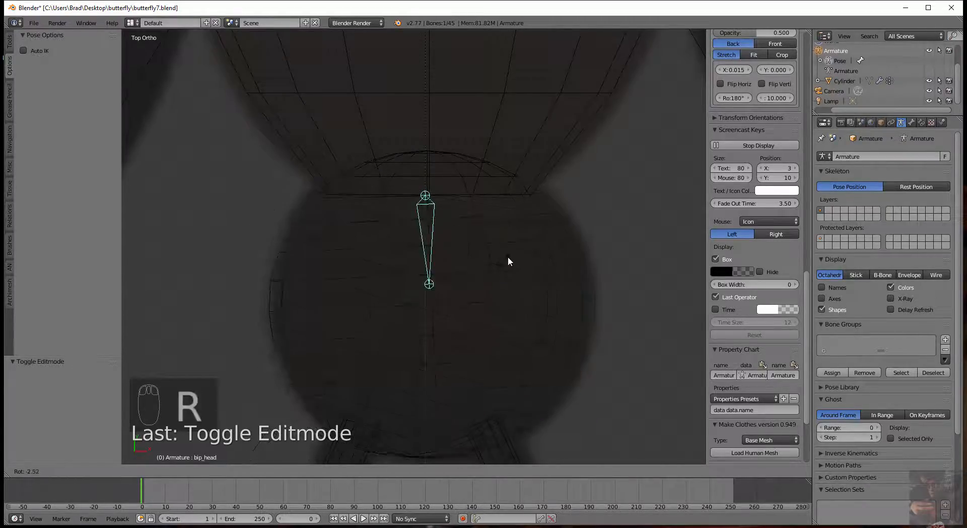
right_click(492, 277)
Select the head's next horizontal edge loop beyond the blended one and assign it to bip_head at weight 0.750.
right_click(467, 219)
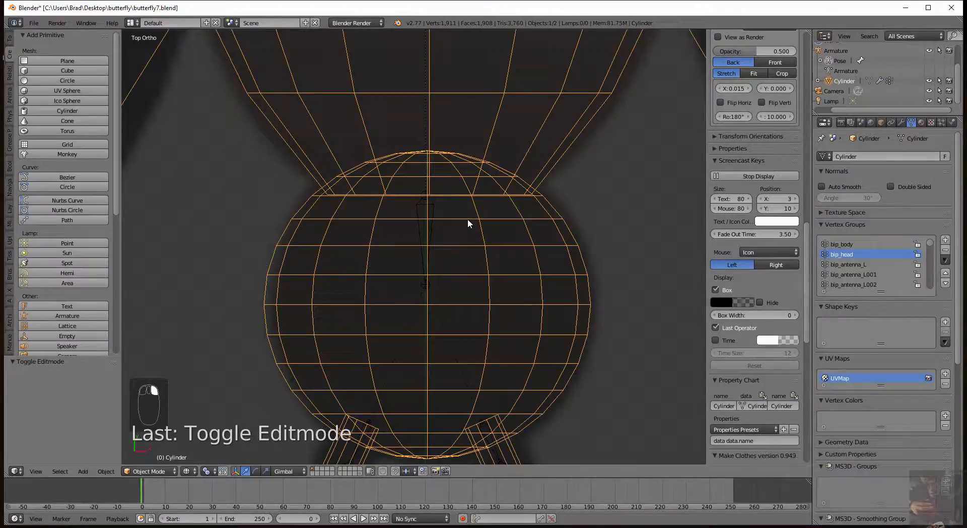
key("Tab")
right_click(467, 218, "alt")
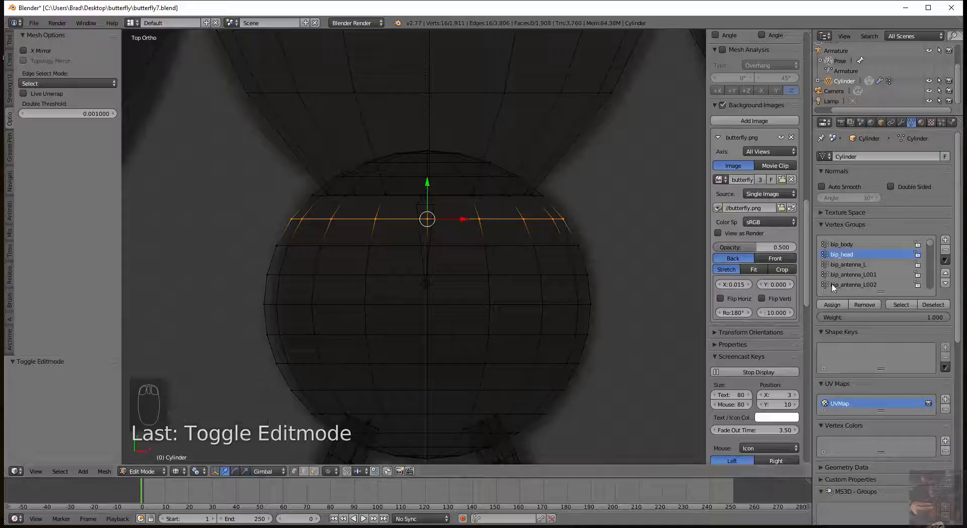
left_click(941, 318)
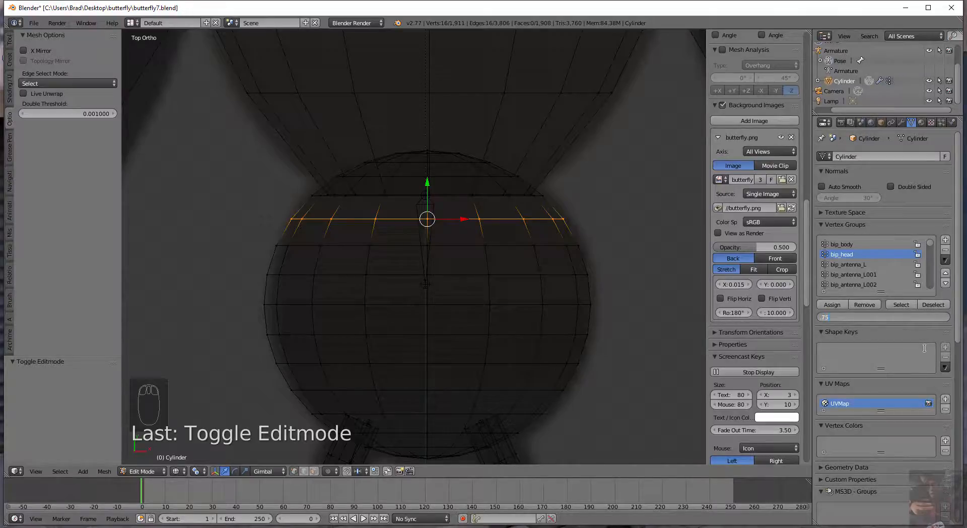
key("Return")
left_click(839, 307)
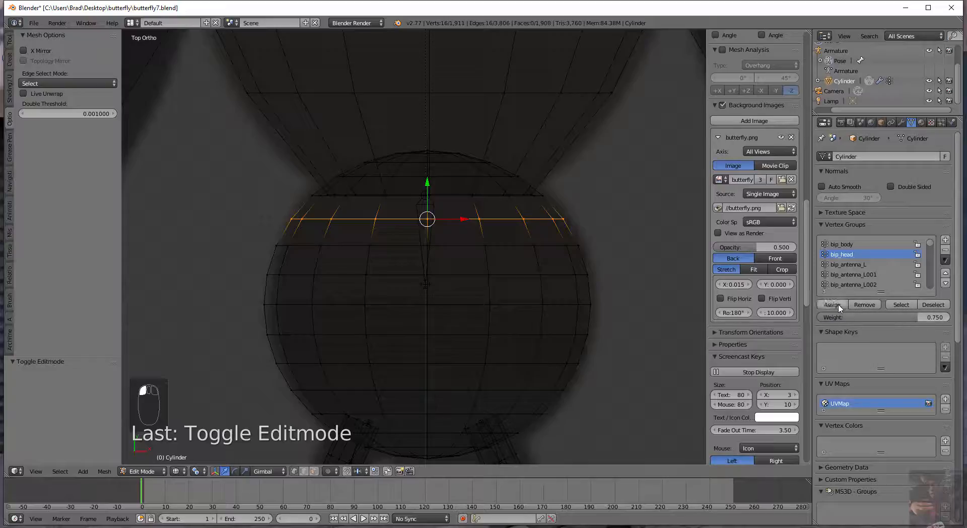
Set the vertex group weight to 0.250 with the head edge loop still selected.
left_click(925, 317)
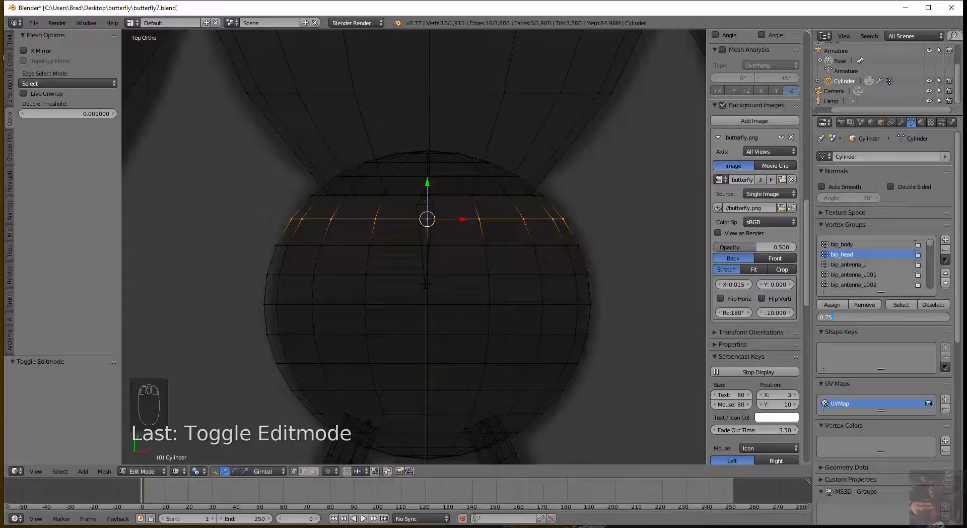
type(".25")
key("Return")
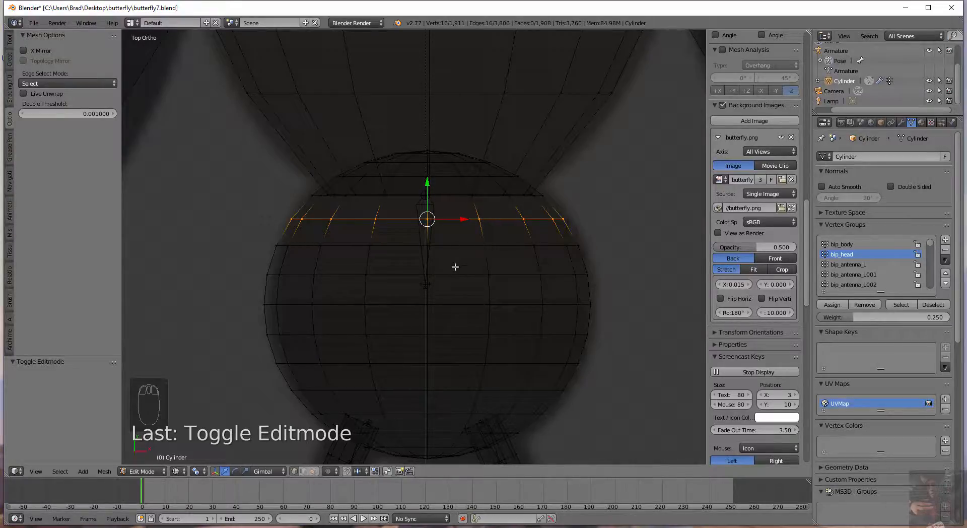
Rotate the bip_head bone both ways in Pose Mode to check the blended head joint, cancelling each rotation.
key("Tab")
right_click(429, 228)
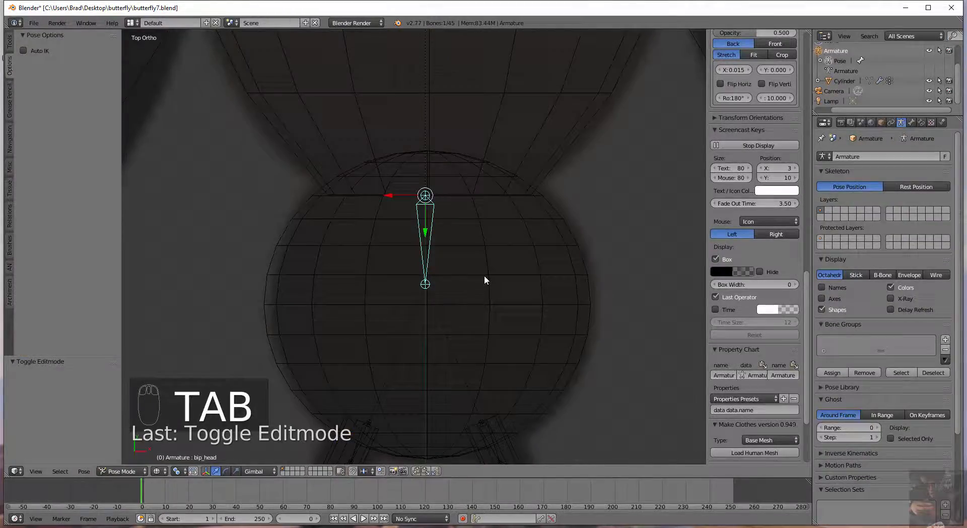
key("r")
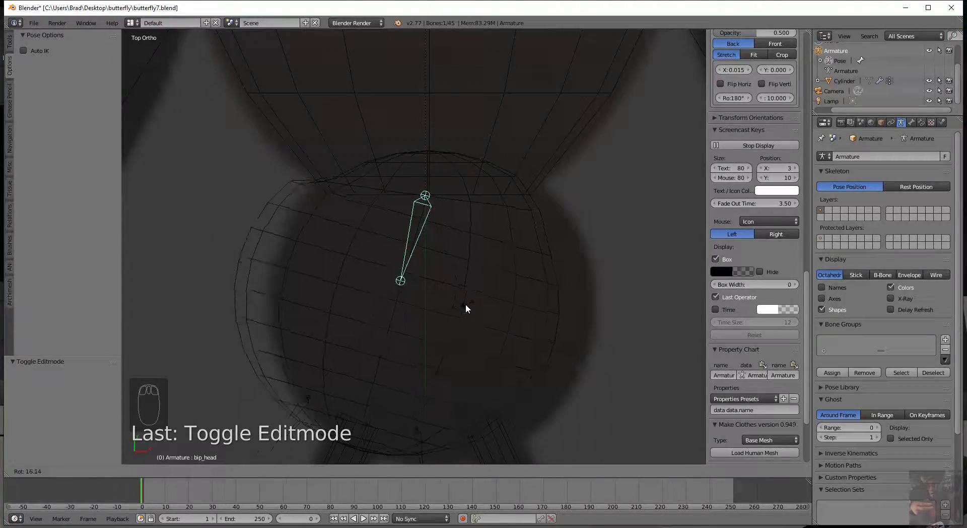
right_click(495, 295)
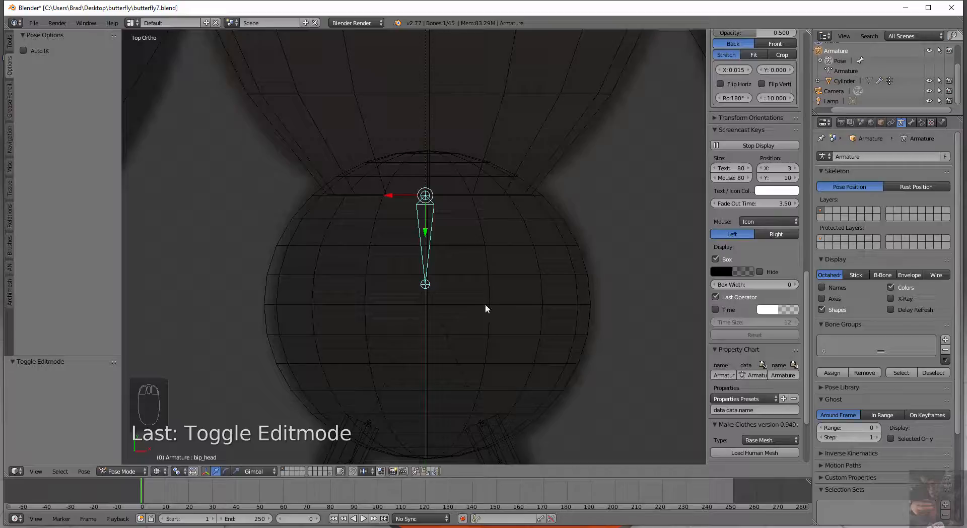
key("r")
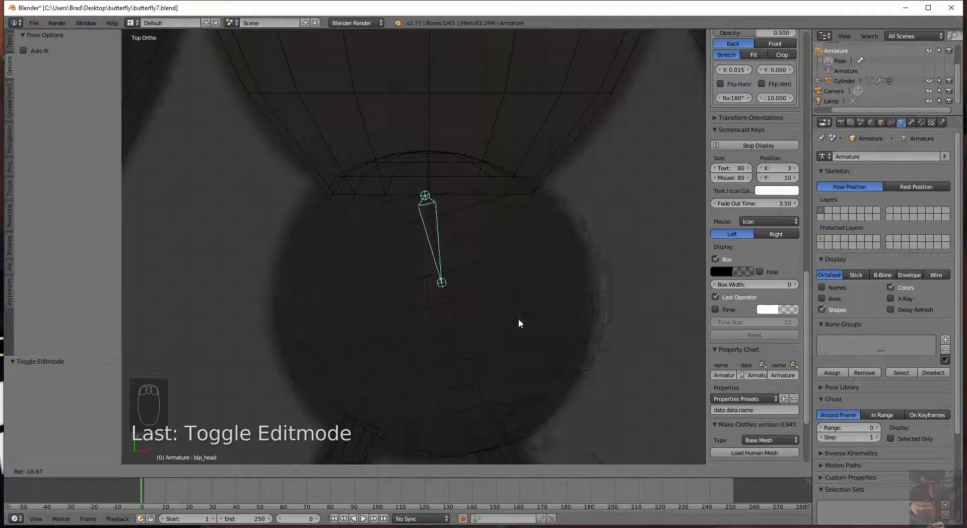
right_click(472, 337)
Select the bip_wing_FL bone beside the body to identify the bone for that wing.
scroll(472, 338, "down", 6)
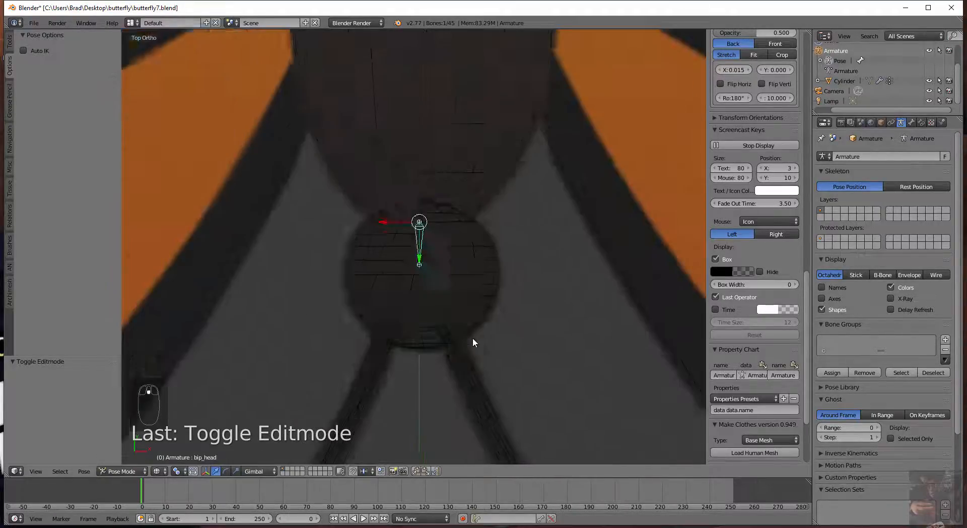
scroll(473, 337, "down", 5)
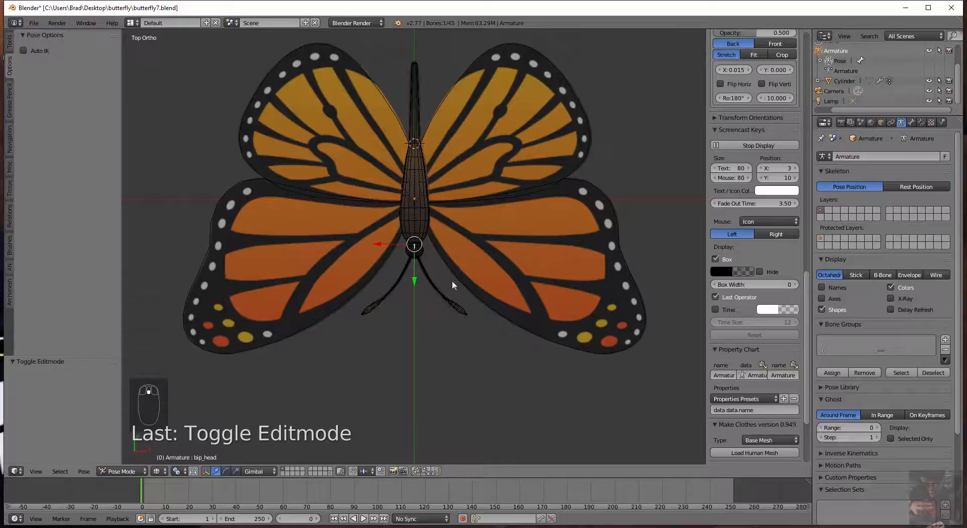
scroll(448, 283, "up", 5)
middle_click_drag(445, 292, 419, 425, "shift")
scroll(418, 356, "up", 1)
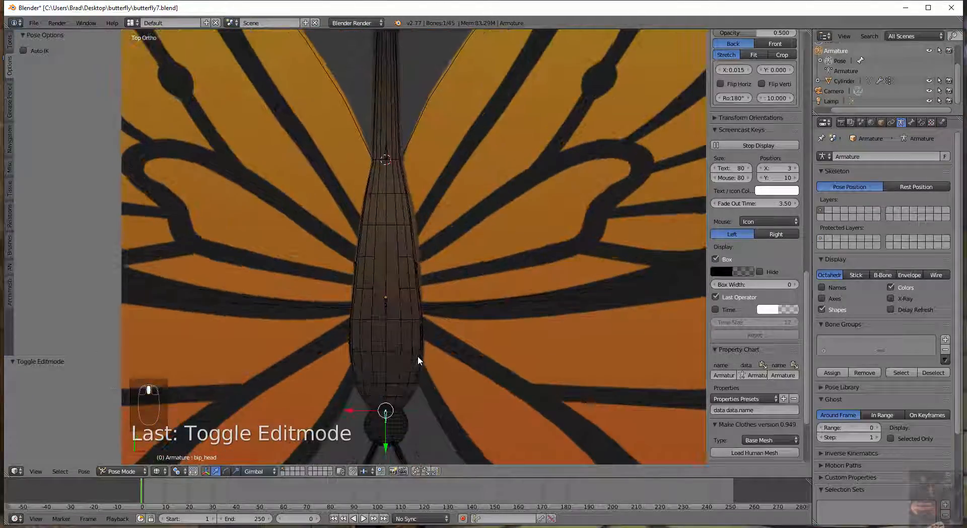
middle_click_drag(415, 339, 374, 285, "shift")
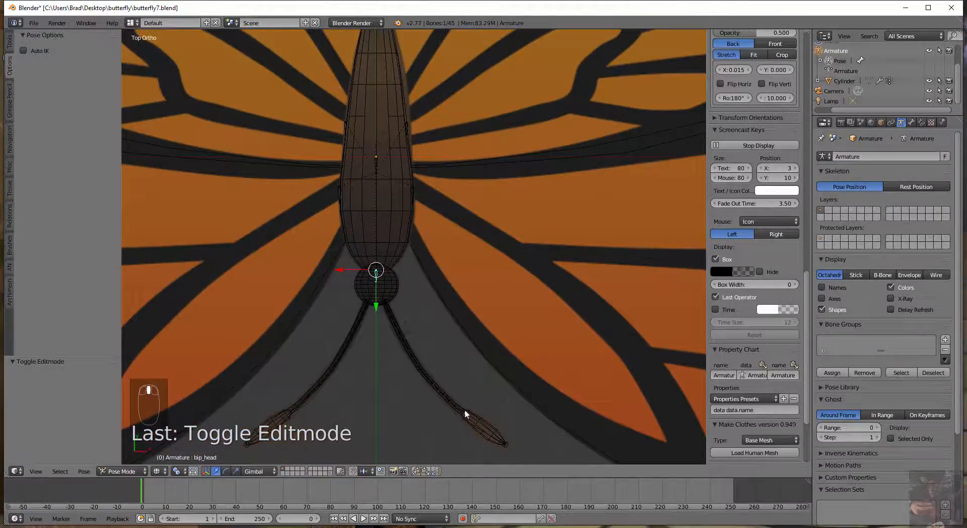
scroll(464, 357, "up", 6)
middle_click_drag(431, 272, 432, 462, "shift")
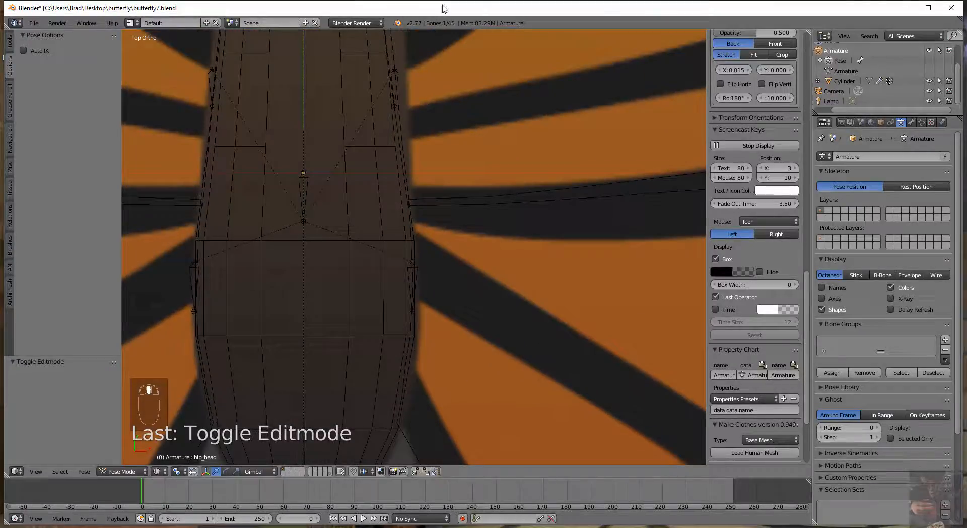
scroll(439, 158, "up", 4)
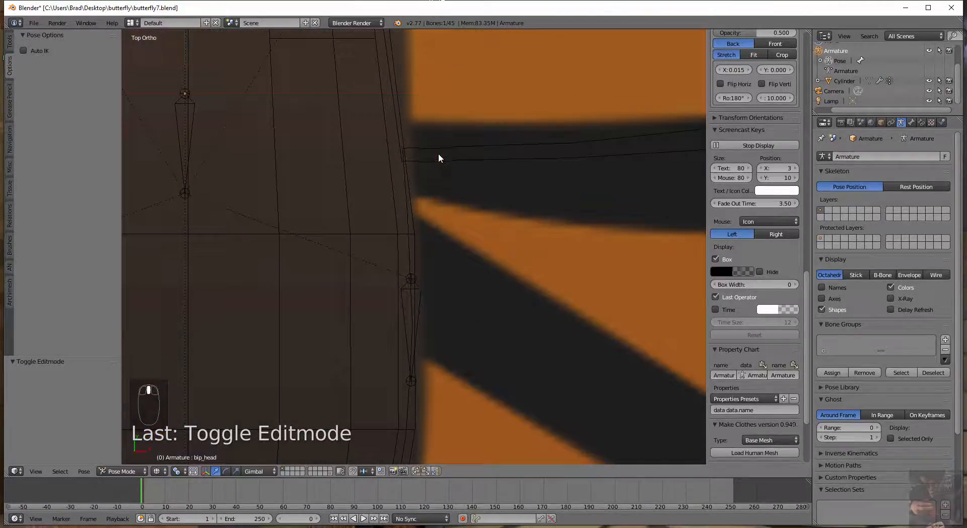
right_click(419, 295)
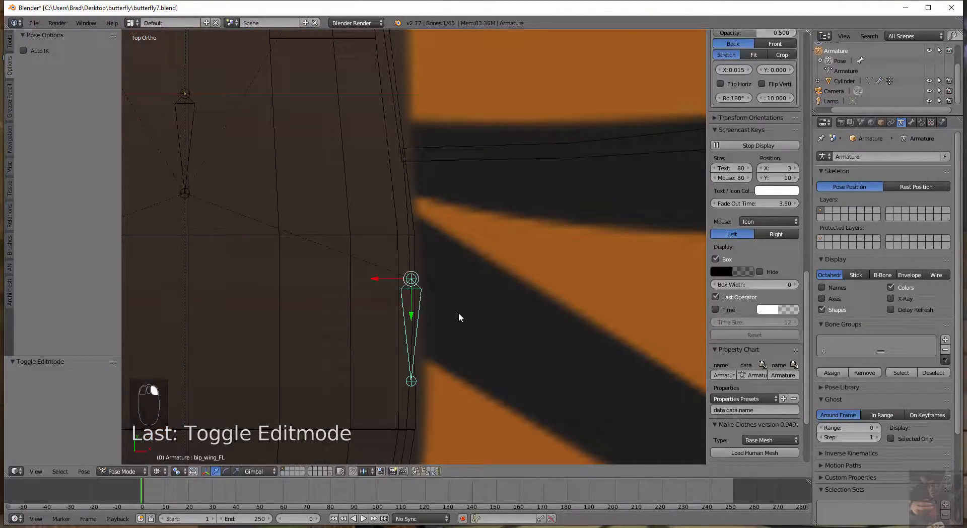
Return the armature to Object Mode, select the butterfly mesh and enter Edit Mode on it.
key("Tab")
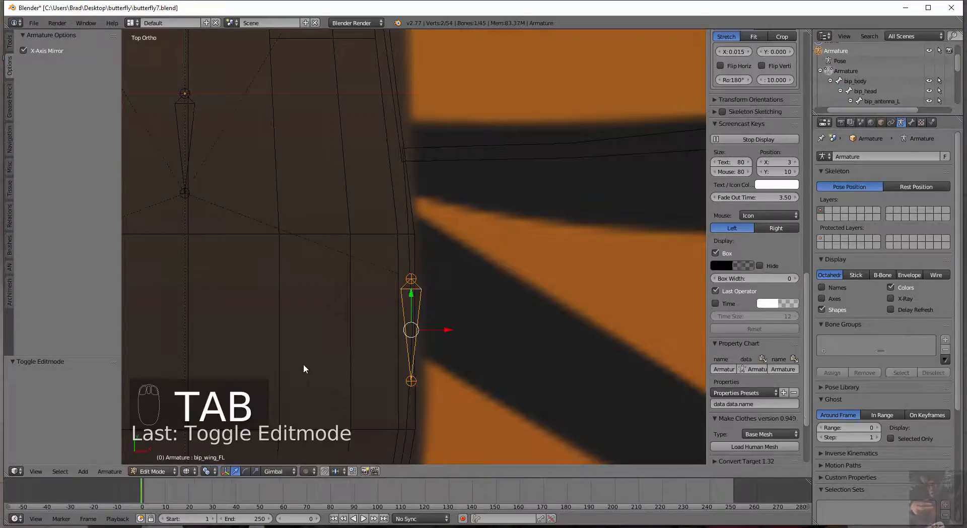
left_click(172, 471)
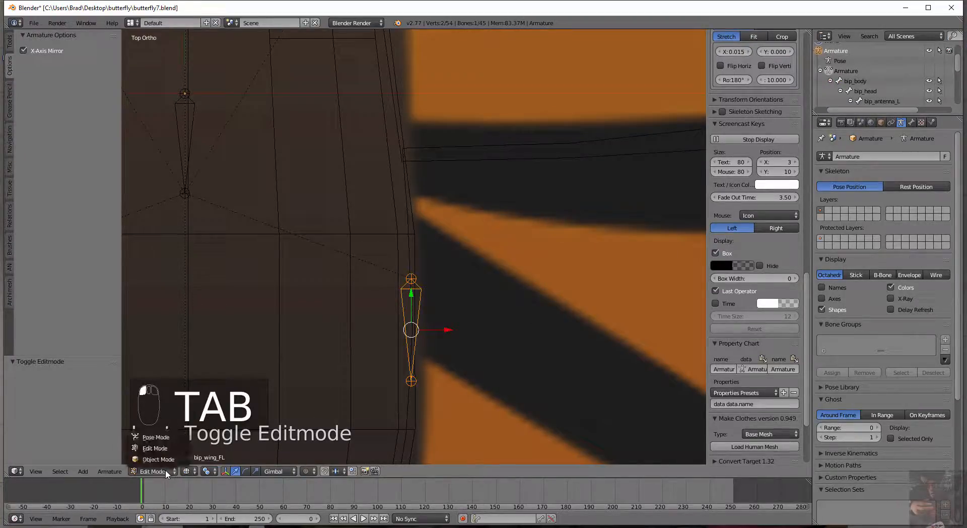
left_click(166, 458)
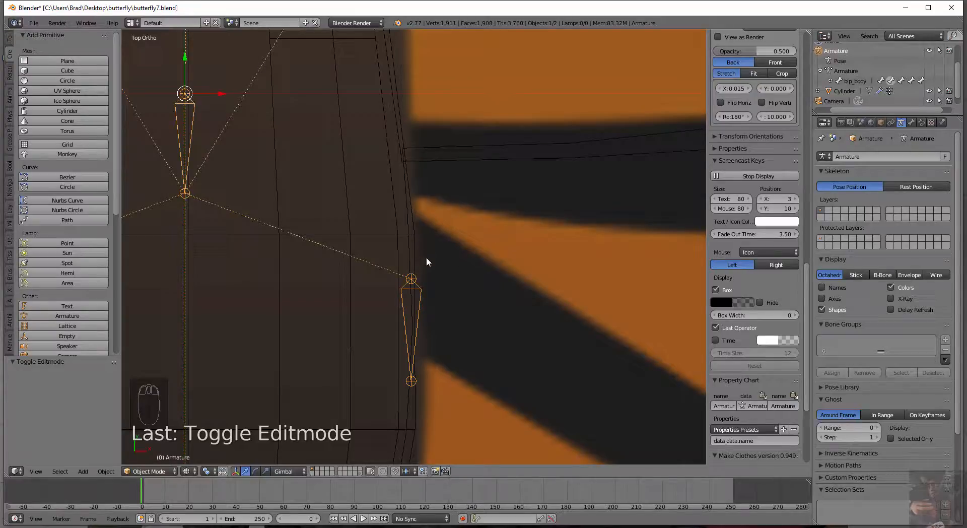
right_click(410, 258)
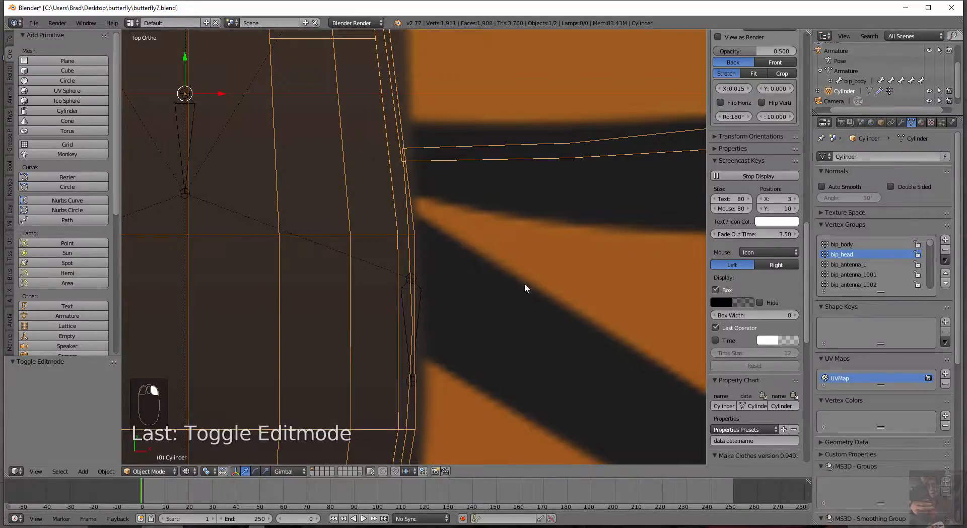
scroll(525, 283, "down", 8)
key("Tab")
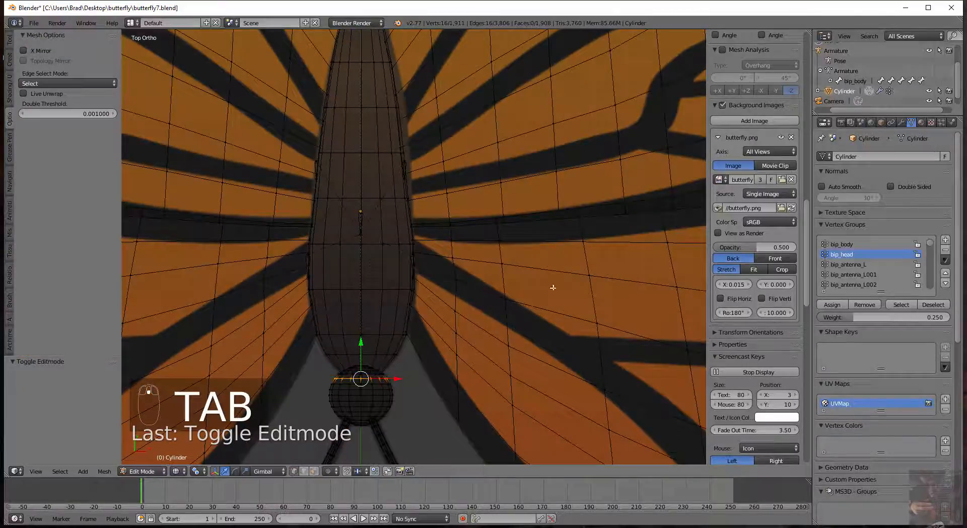
Replace the selection with one vertex of the bip_wing_FL wing and extend it to all of the wing's linked geometry.
right_click(588, 276)
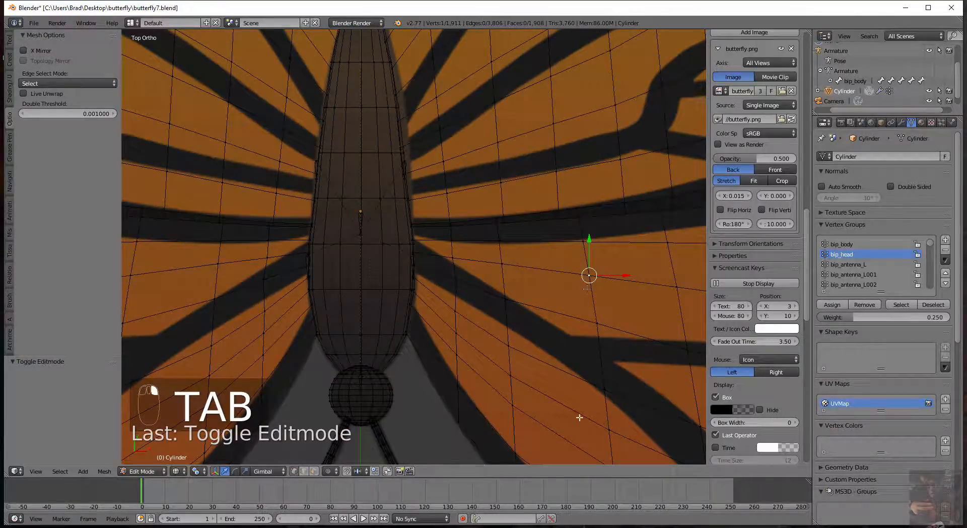
key("ctrl+l")
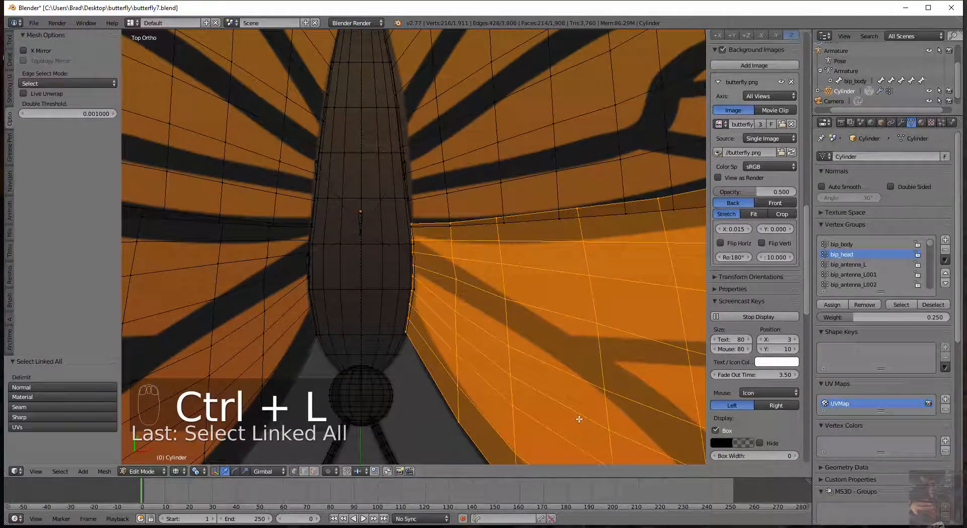
scroll(579, 418, "up", 6)
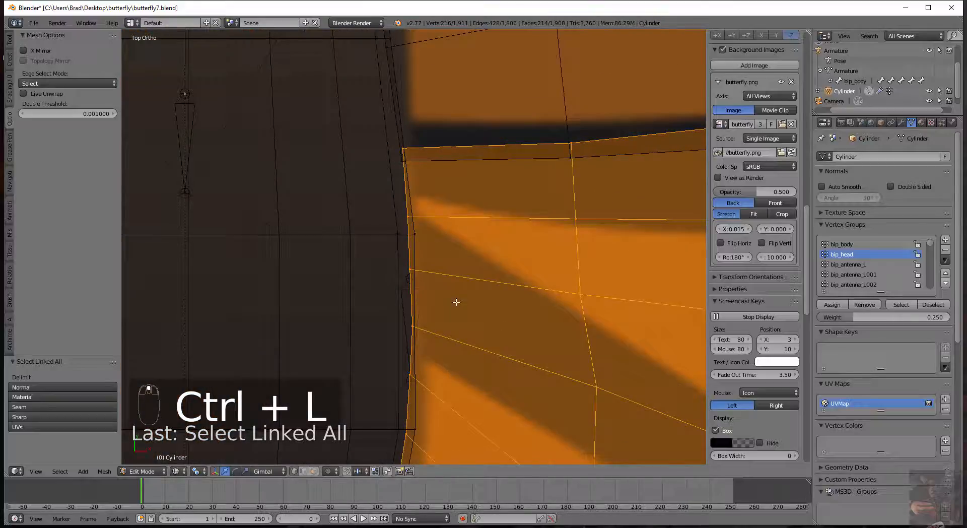
scroll(445, 341, "up", 2)
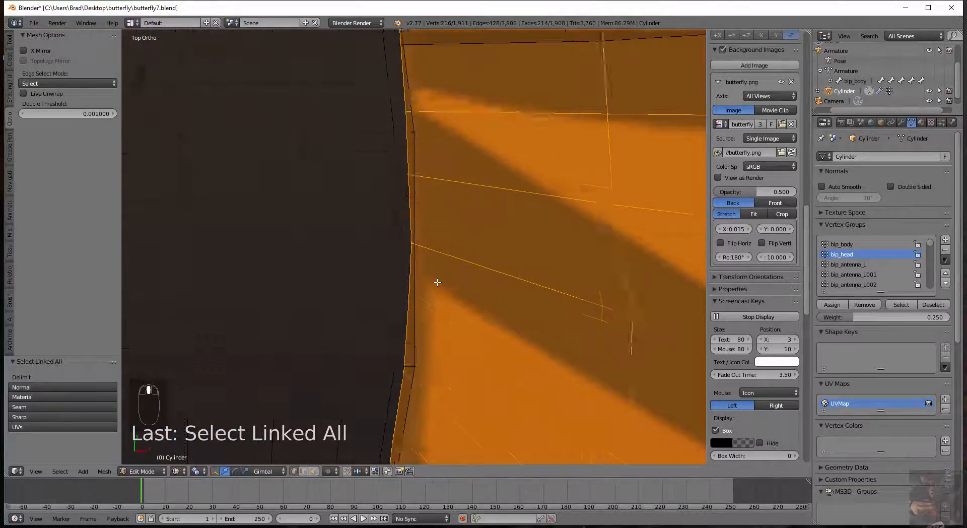
scroll(438, 283, "up", 2)
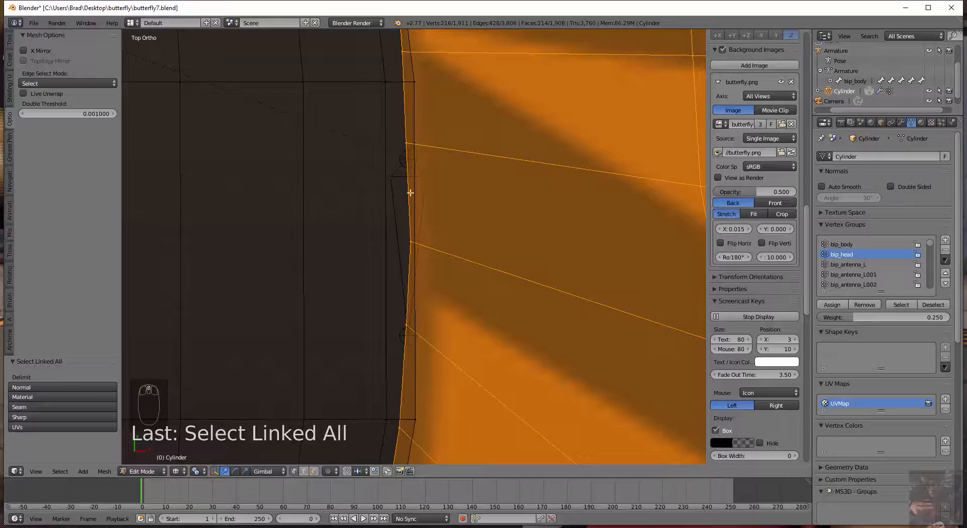
scroll(431, 215, "down", 3)
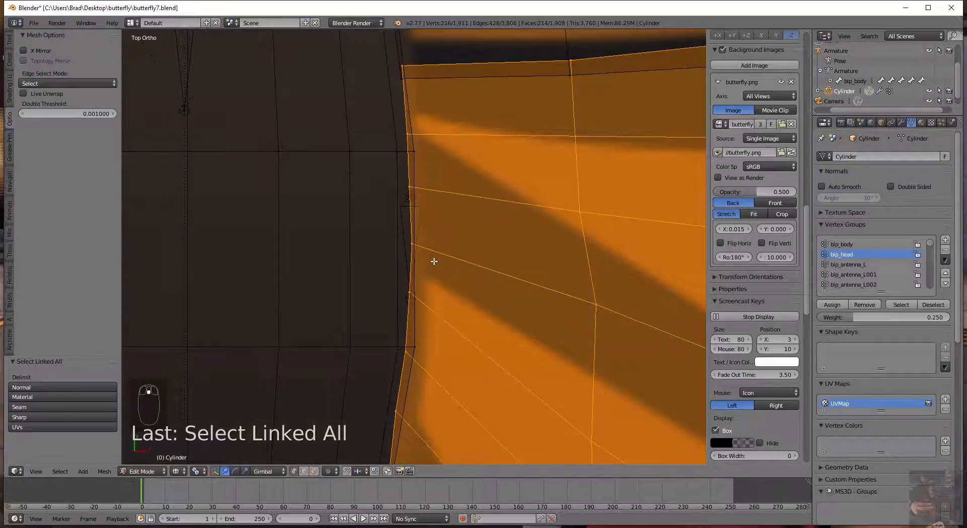
Assign the selected wing's vertices to the bip_wing_FL vertex group with a weight of 1.
scroll(420, 309, "down", 4)
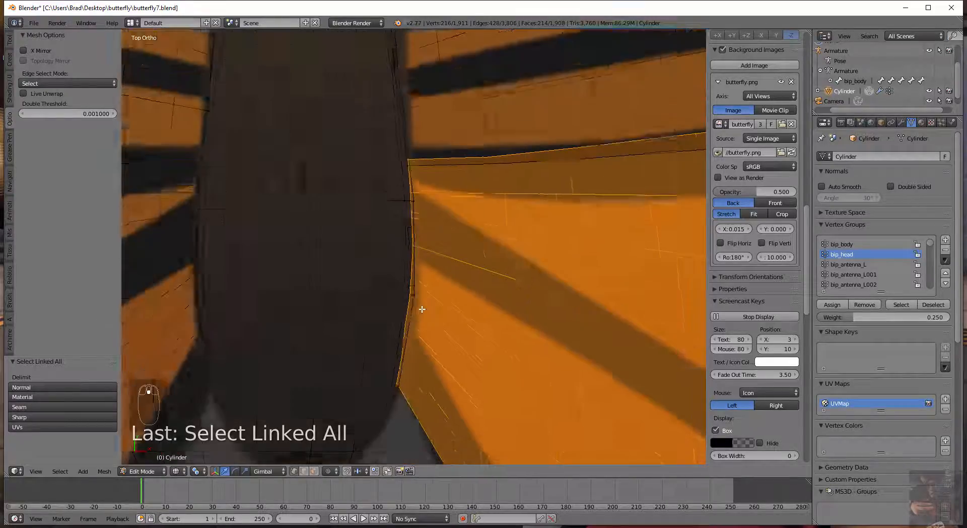
scroll(418, 309, "up", 2)
scroll(482, 275, "down", 5)
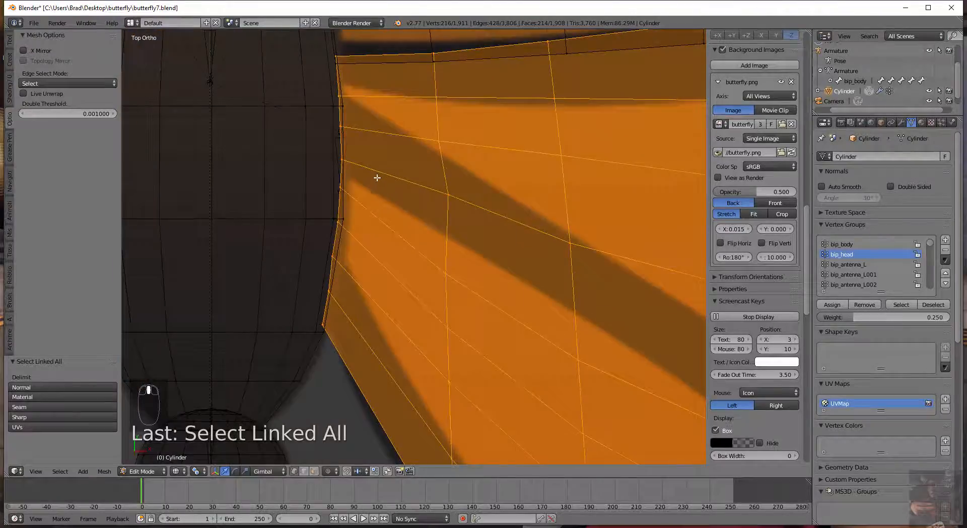
middle_click_drag(518, 278, 443, 274, "shift")
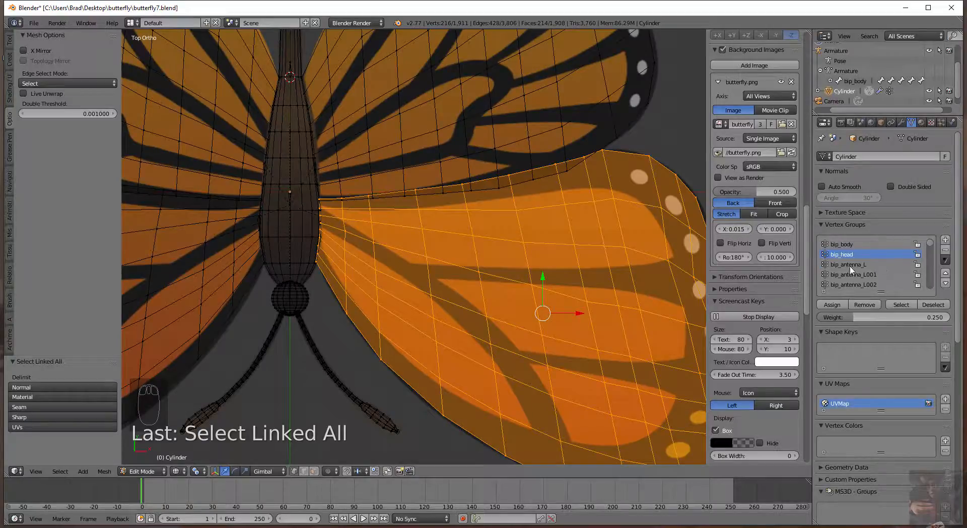
scroll(873, 272, "down", 2)
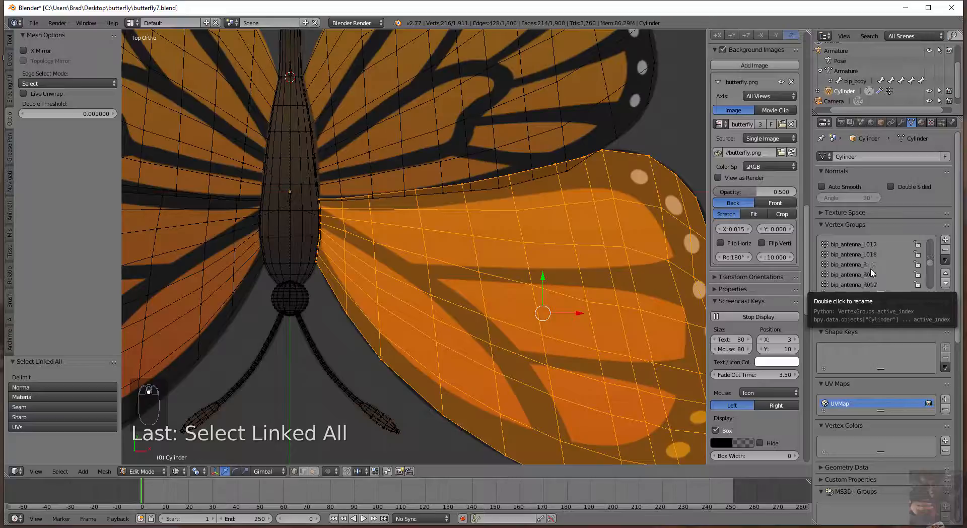
scroll(873, 272, "down", 10)
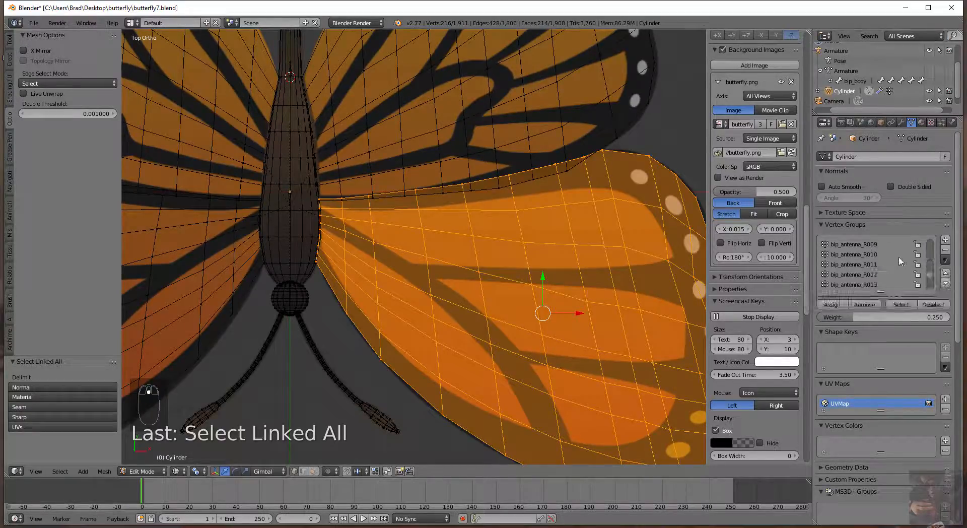
scroll(899, 272, "down", 9)
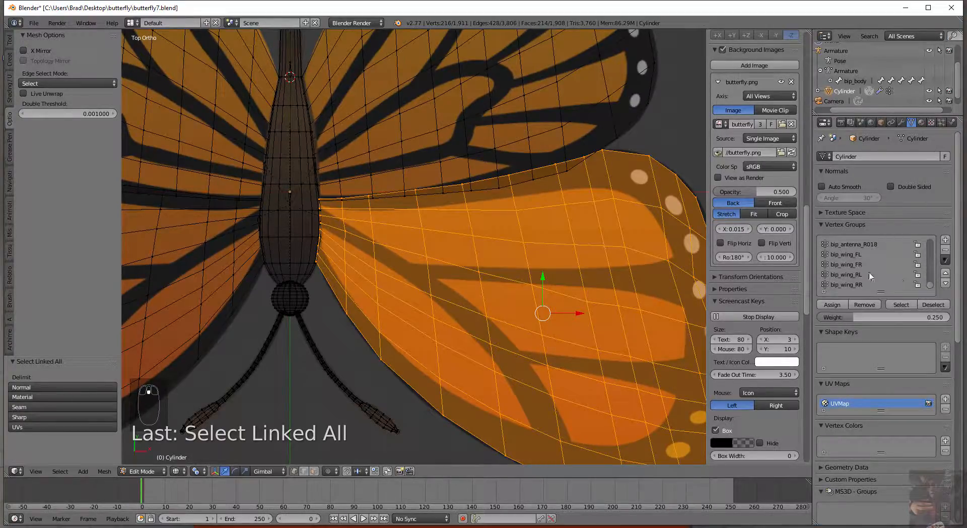
left_click(850, 257)
left_click(873, 317)
type("1")
key("Return")
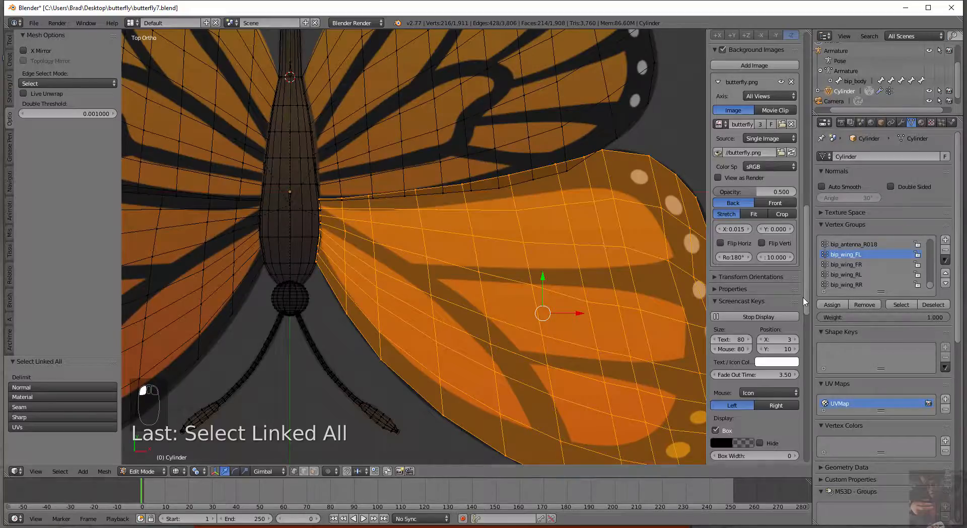
left_click(832, 305)
Leave mesh editing, select the armature at the bip_wing_FL bone and put it in Pose Mode.
scroll(756, 262, "up", 3)
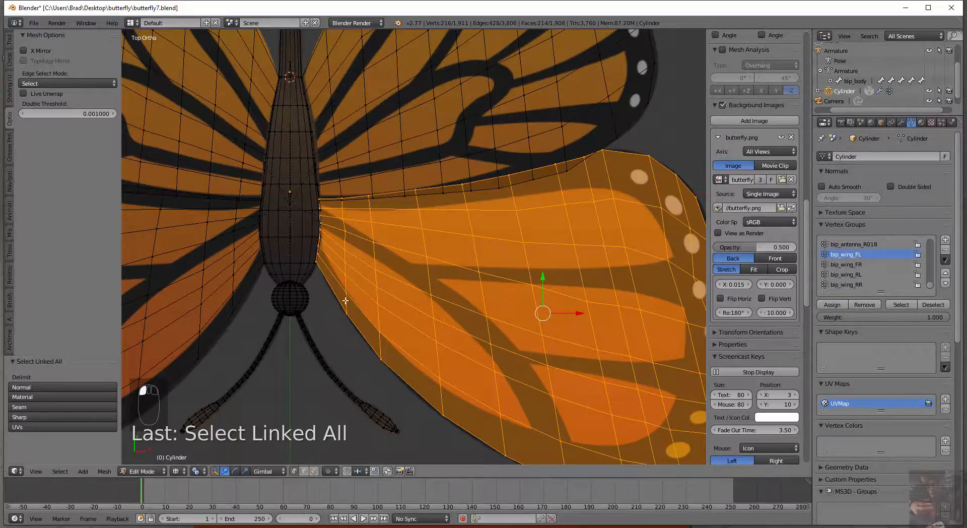
middle_click_drag(345, 301, 347, 273)
scroll(270, 197, "up", 5)
key("Tab")
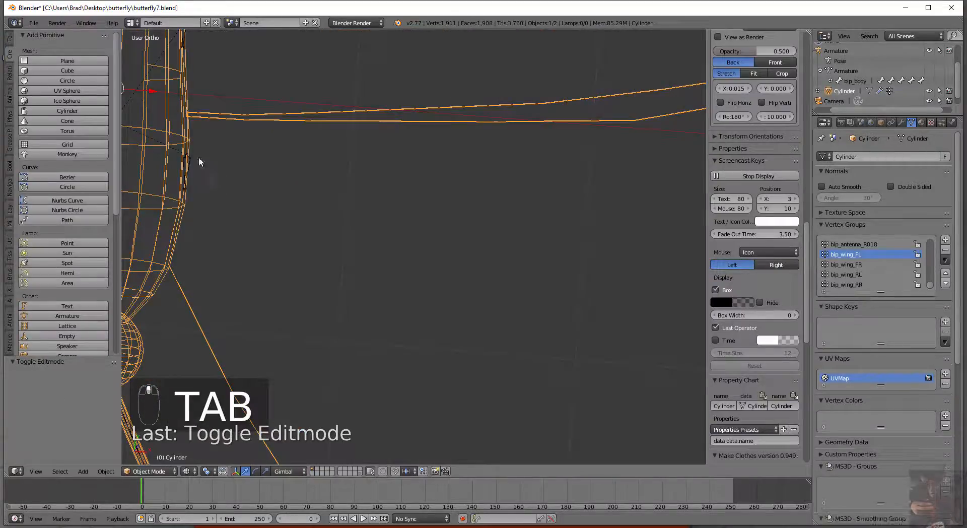
right_click(187, 173)
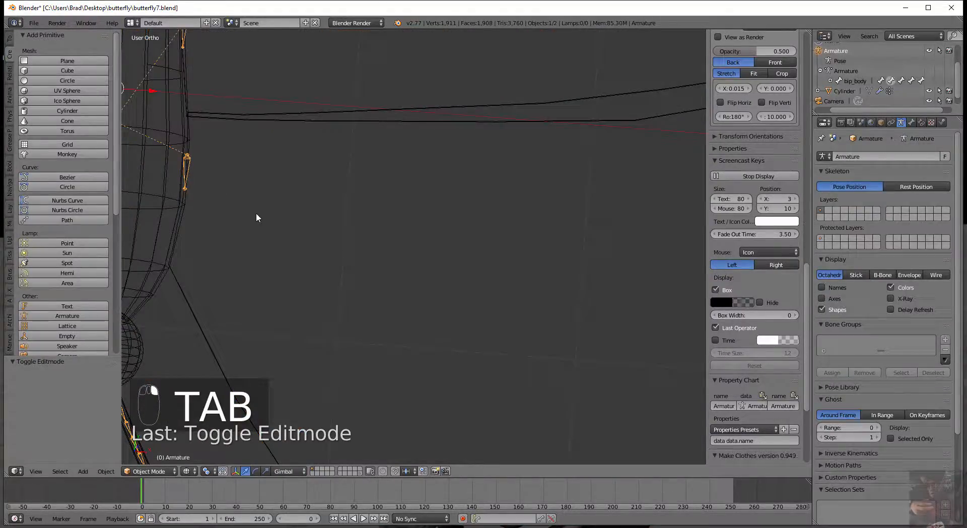
key("Tab")
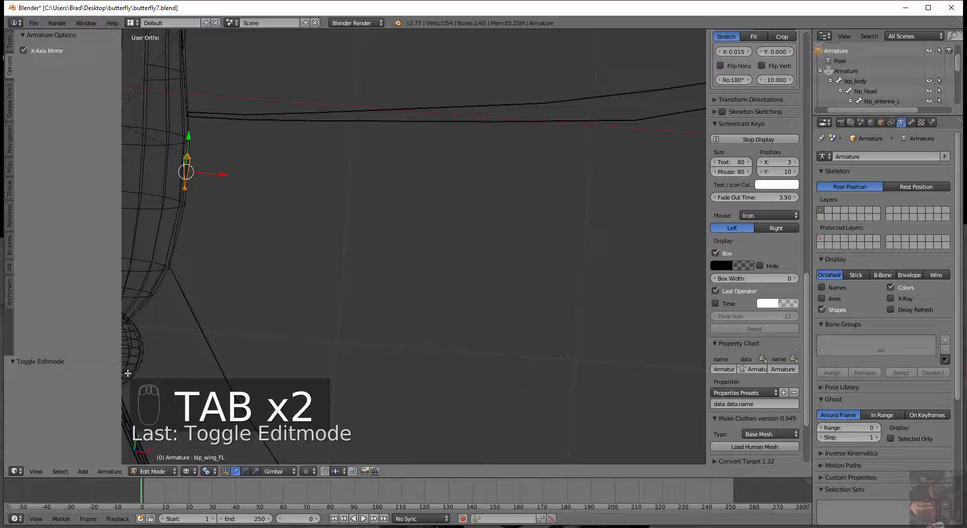
left_click(157, 471)
left_click(153, 441)
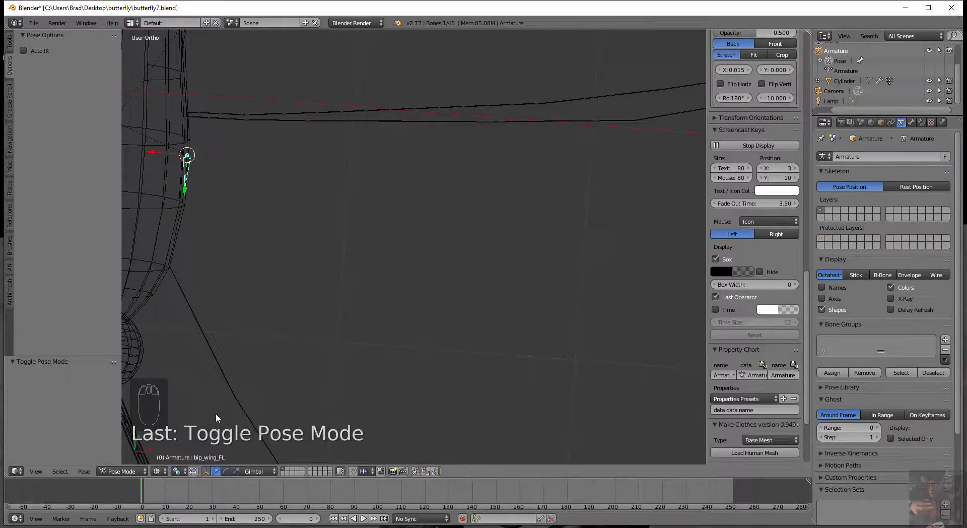
key("KP_1")
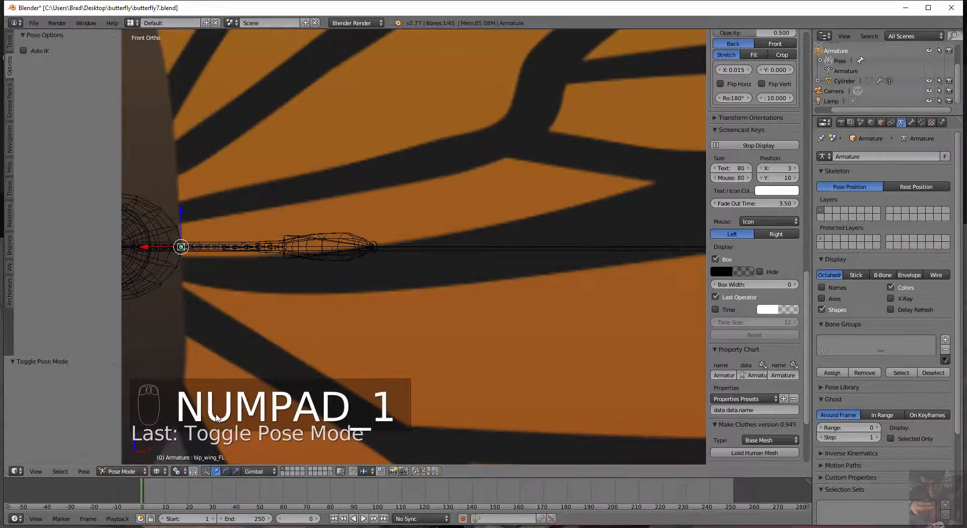
middle_click_drag(252, 307, 351, 283, "shift")
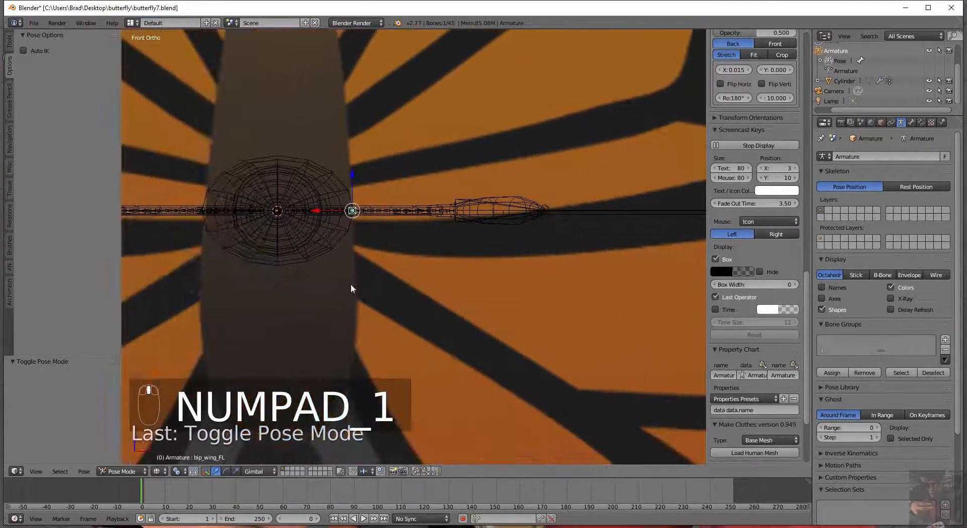
scroll(358, 260, "up", 3)
scroll(358, 254, "down", 4)
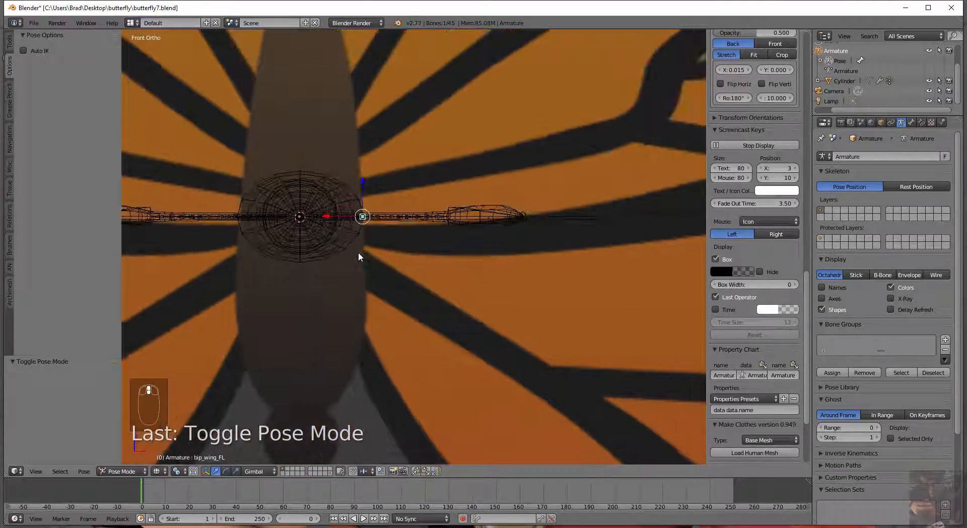
key("r")
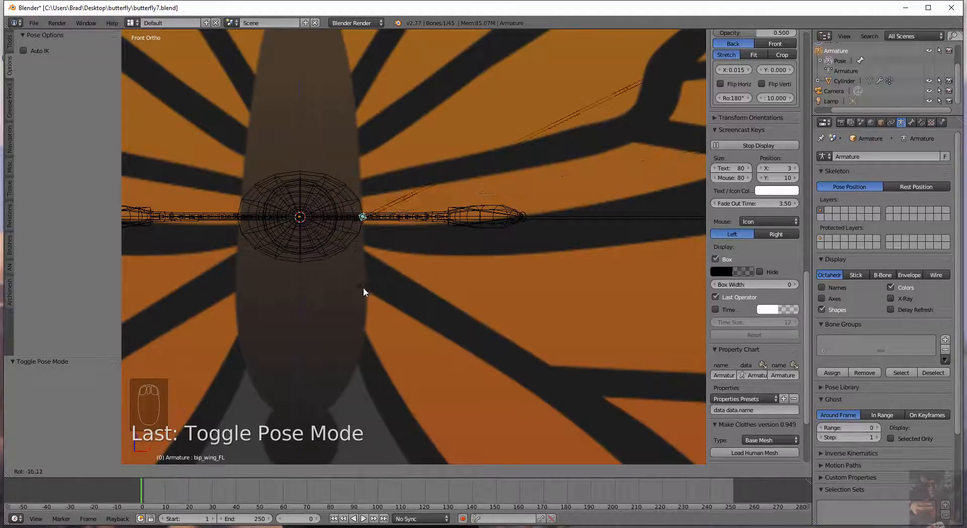
right_click(345, 309)
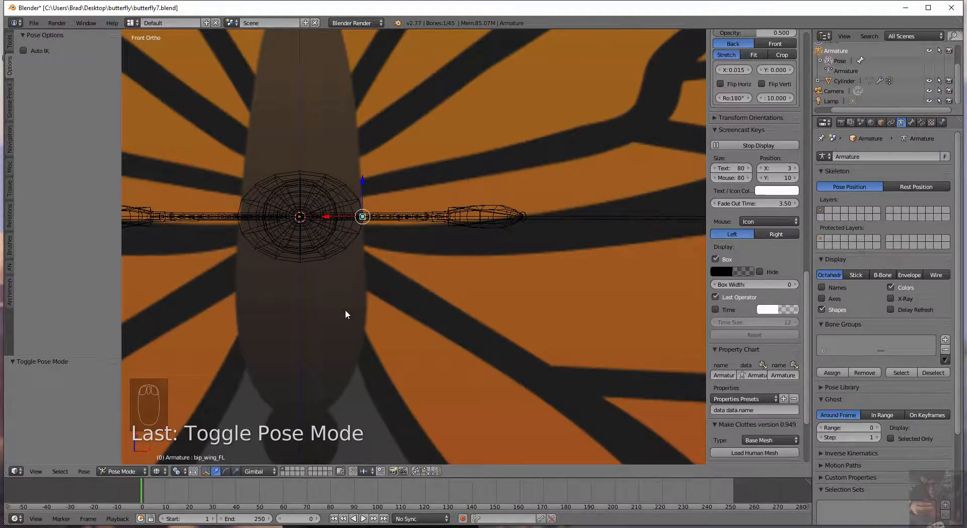
In solid shading, test the bip_wing_FL bone by rotating it about 312° around global Y, inspect the wing root and undo the rotation.
key("z")
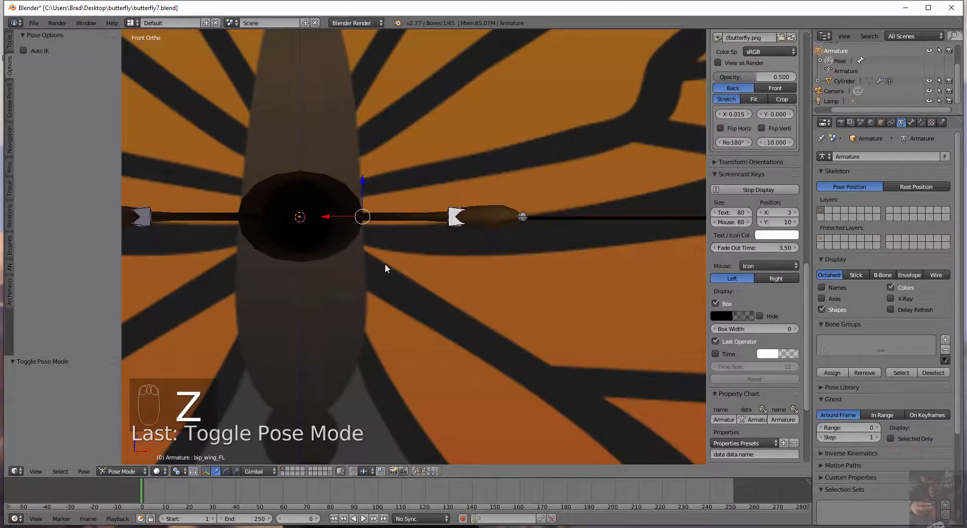
mouse_move(374, 250)
middle_mouse_down()
mouse_move(374, 298)
mouse_move(382, 285)
middle_mouse_up()
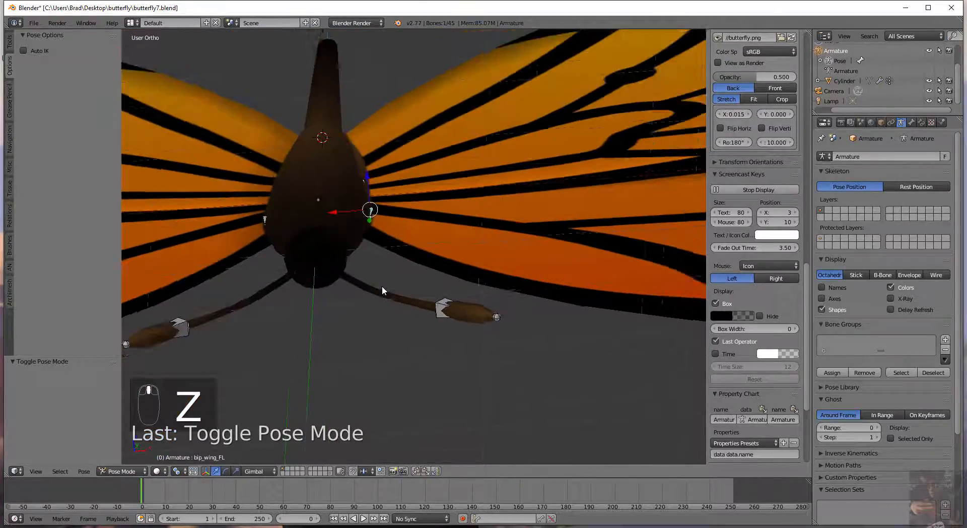
key("r")
middle_click(382, 285)
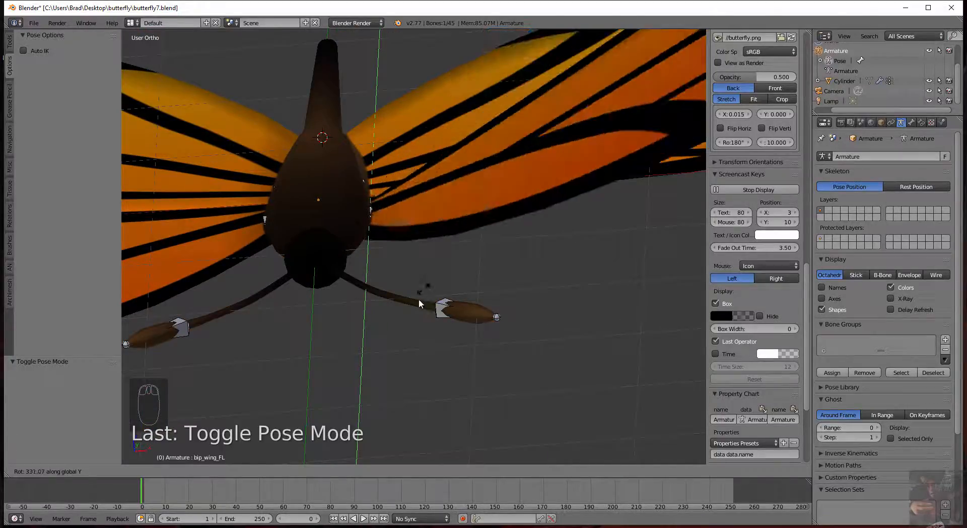
left_click(449, 259)
scroll(338, 282, "up", 6)
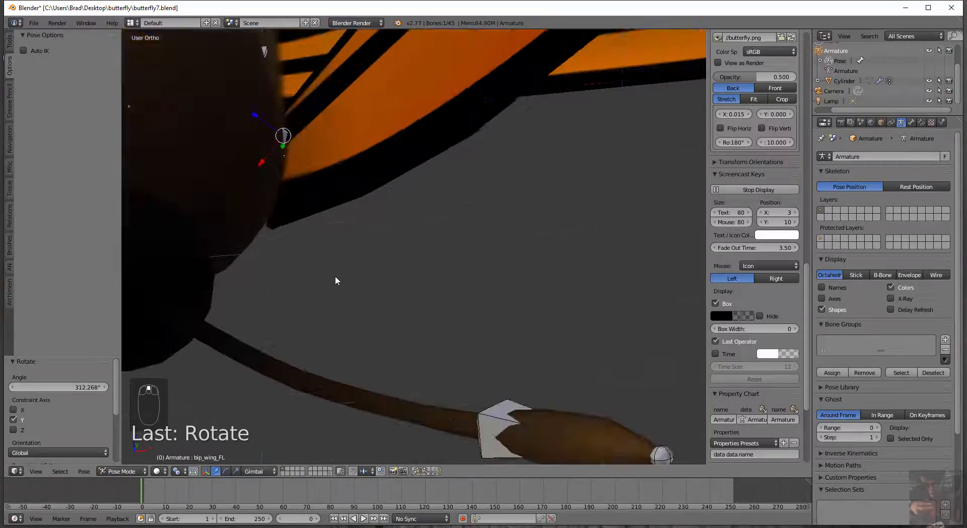
middle_click_drag(332, 240, 288, 229)
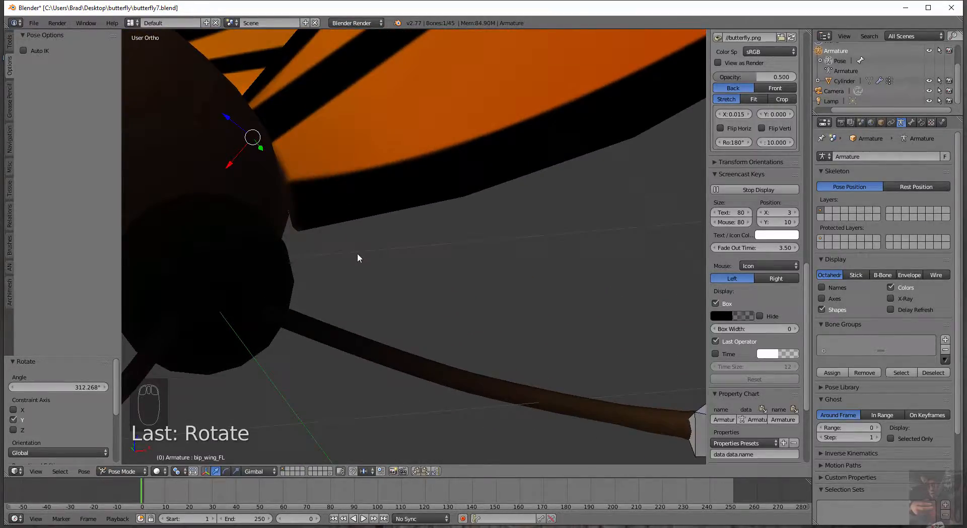
middle_click_drag(358, 256, 328, 302)
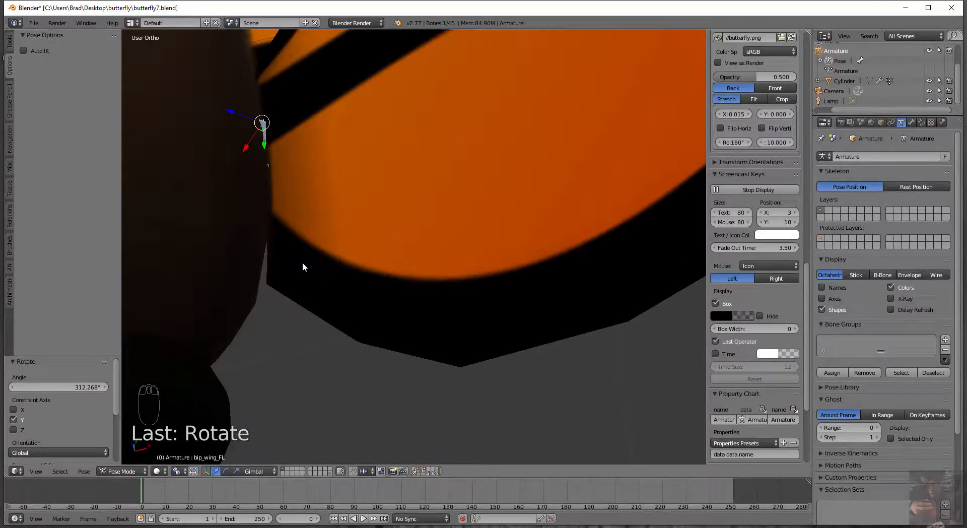
key("ctrl+z")
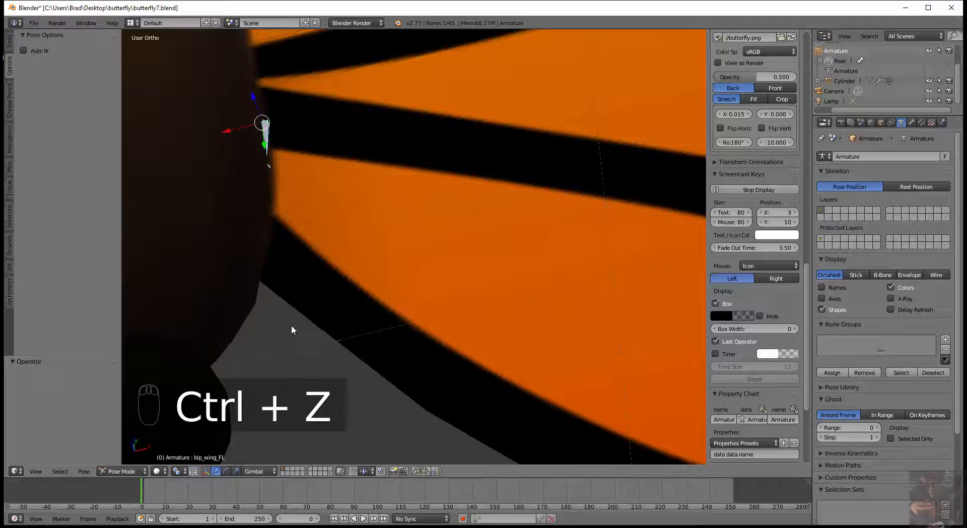
Select the butterfly mesh and return it to Edit Mode.
middle_click_drag(291, 330, 300, 289)
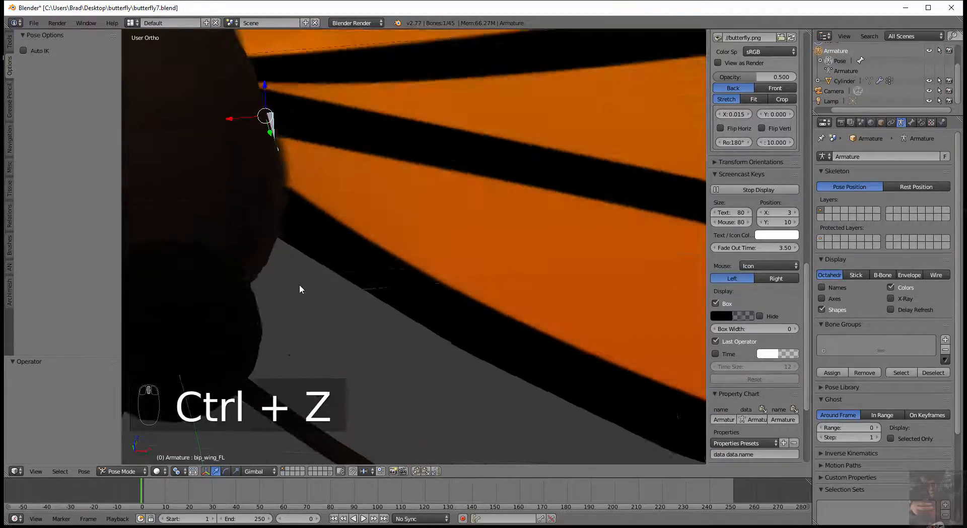
key("Tab")
key("Tab")
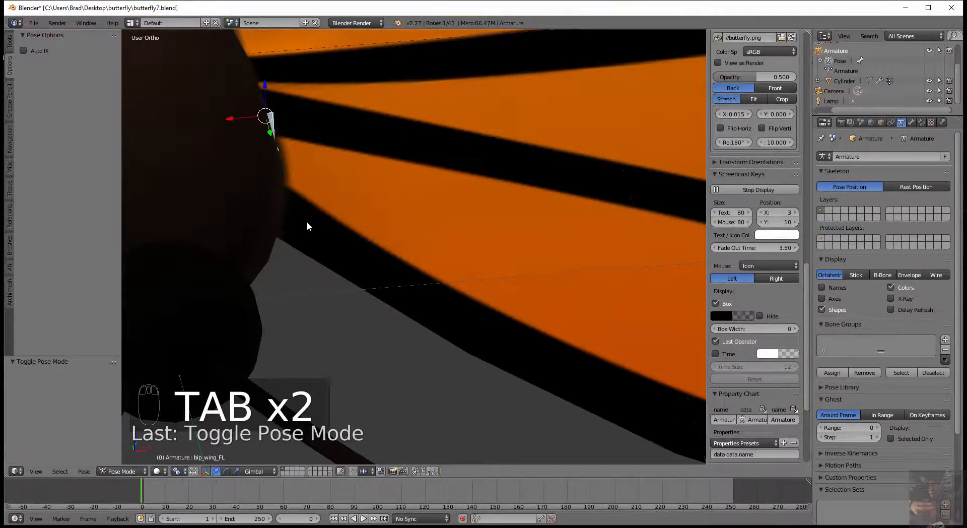
right_click(308, 224)
key("Tab")
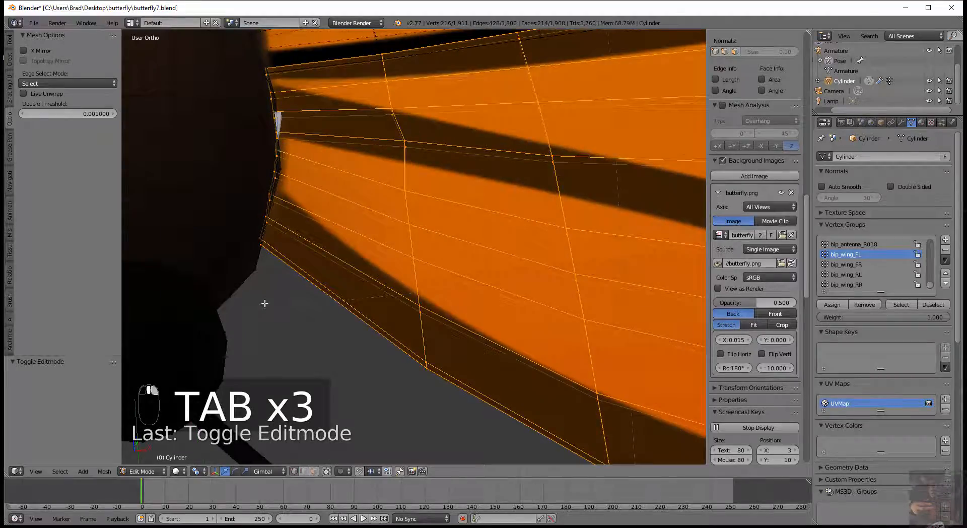
Select both edge loops along the wing root where the wing meets the body.
middle_click_drag(277, 280, 402, 338, "shift")
scroll(376, 328, "up", 5)
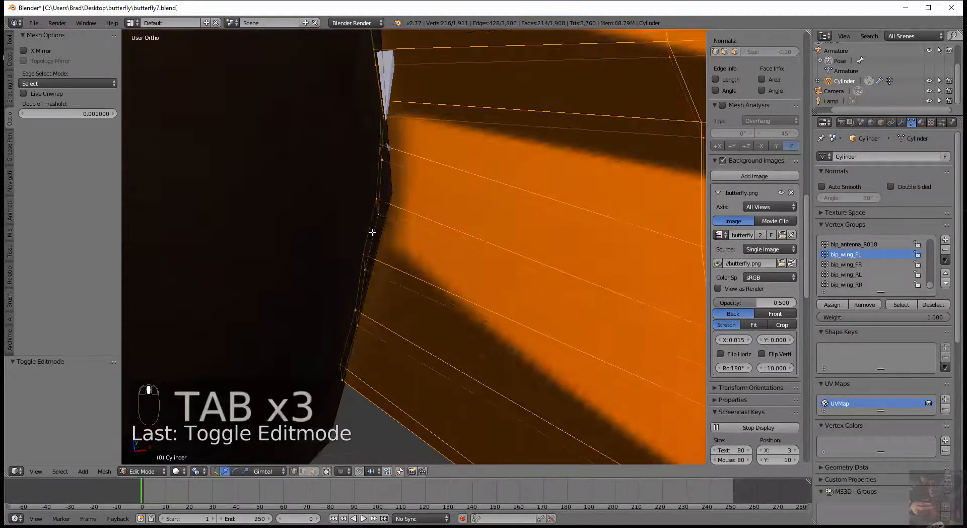
right_click(370, 222, "alt")
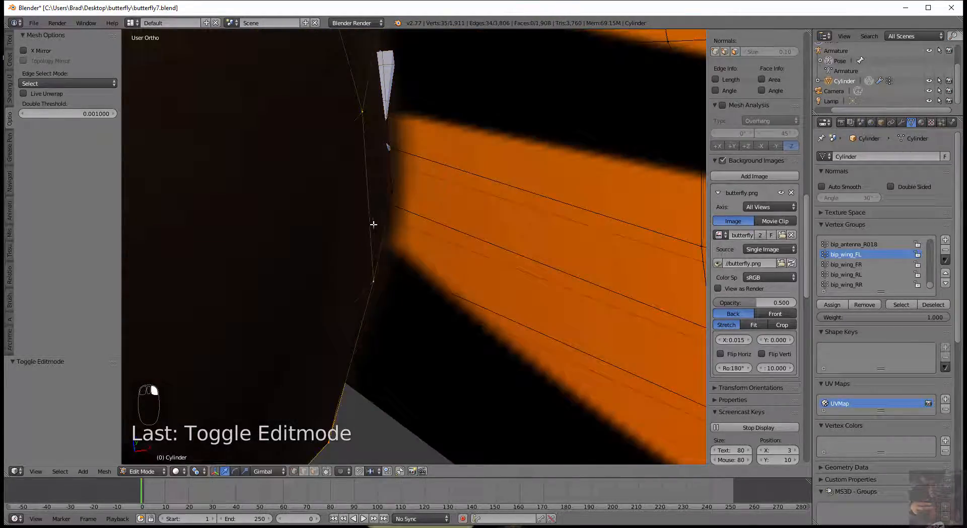
right_click(378, 227, "alt")
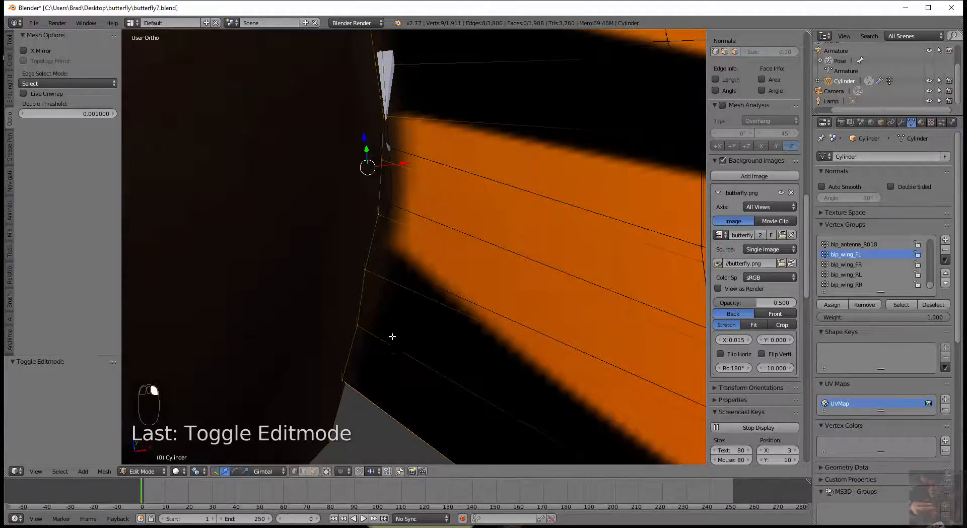
middle_click_drag(393, 336, 431, 290)
right_click(383, 262, "alt+shift")
scroll(420, 230, "down", 4)
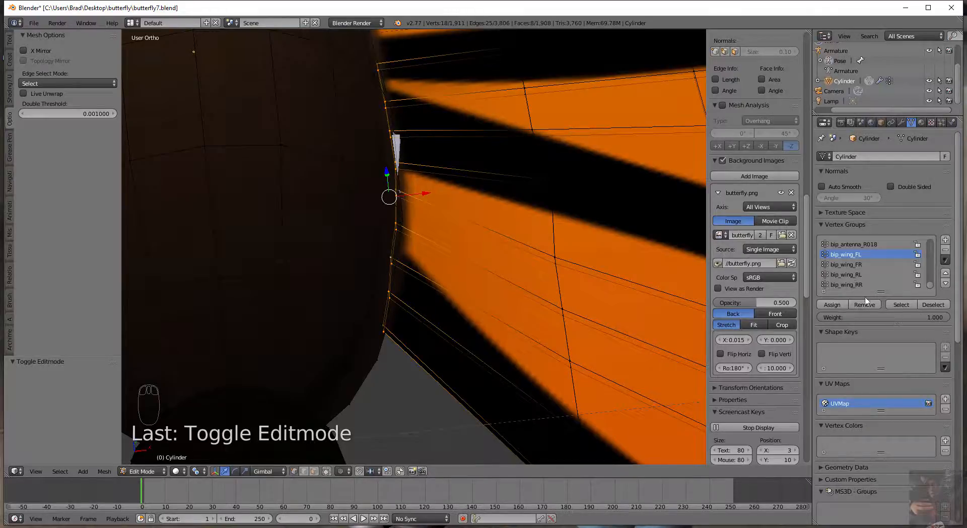
Assign the selected wing-root vertices to the bip_body vertex group with a weight of 1.
scroll(936, 271, "up", 5)
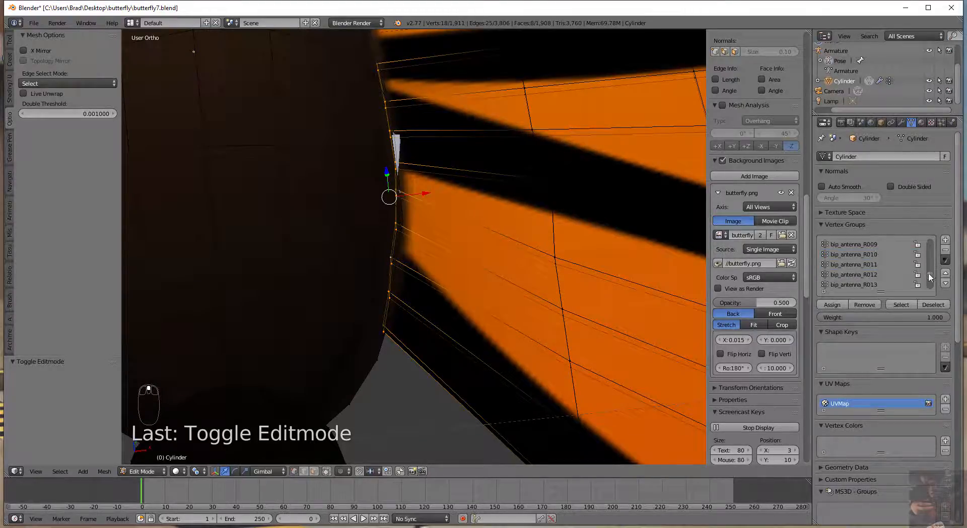
left_click_drag(930, 276, 930, 228)
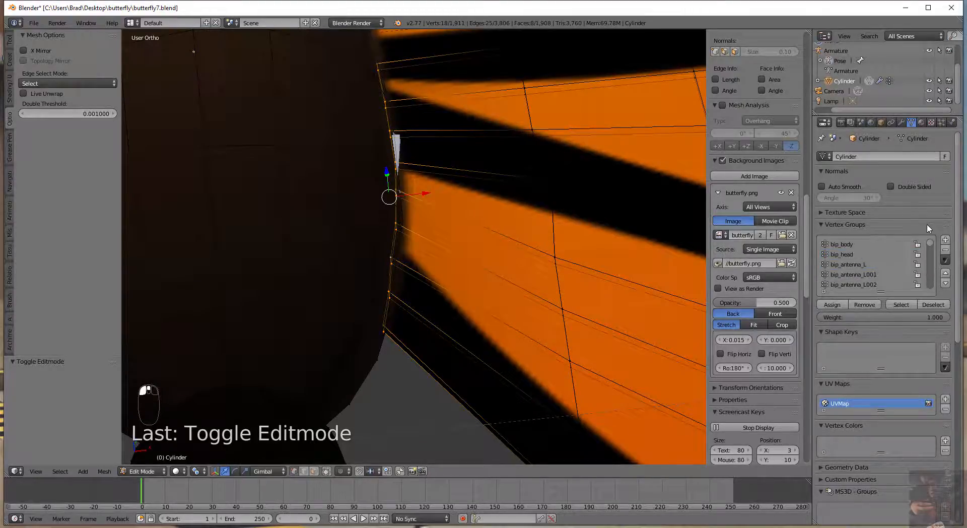
left_click(844, 307)
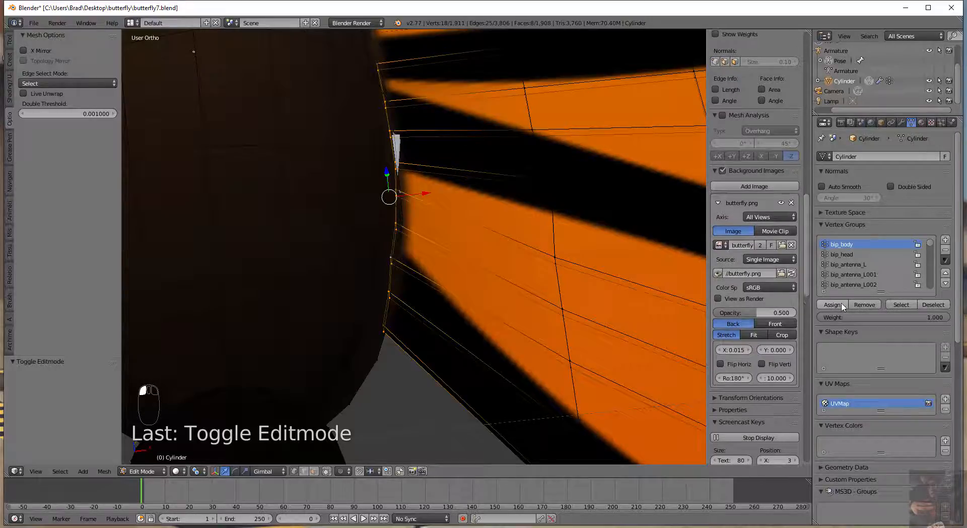
Remove the selected wing-root vertices from the bip_wing_FL vertex group.
scroll(892, 253, "down", 10)
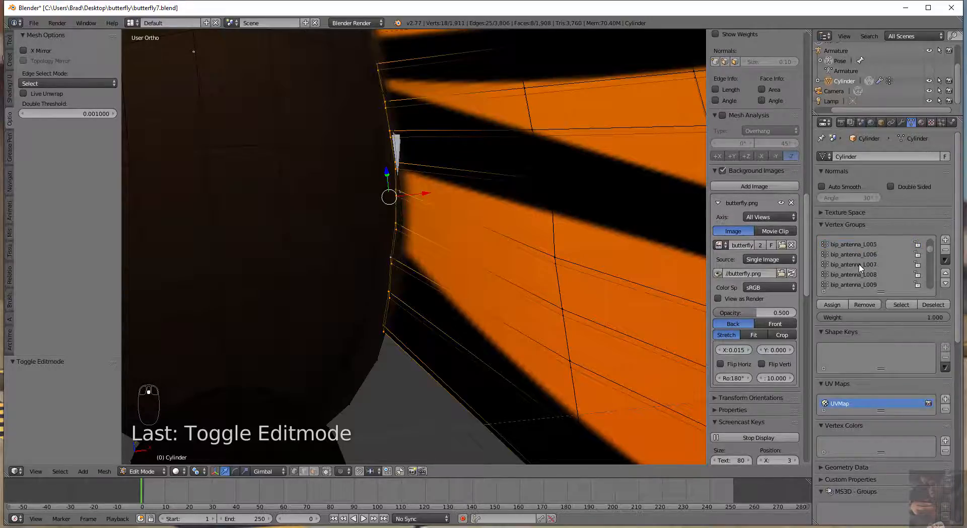
scroll(931, 271, "down", 20)
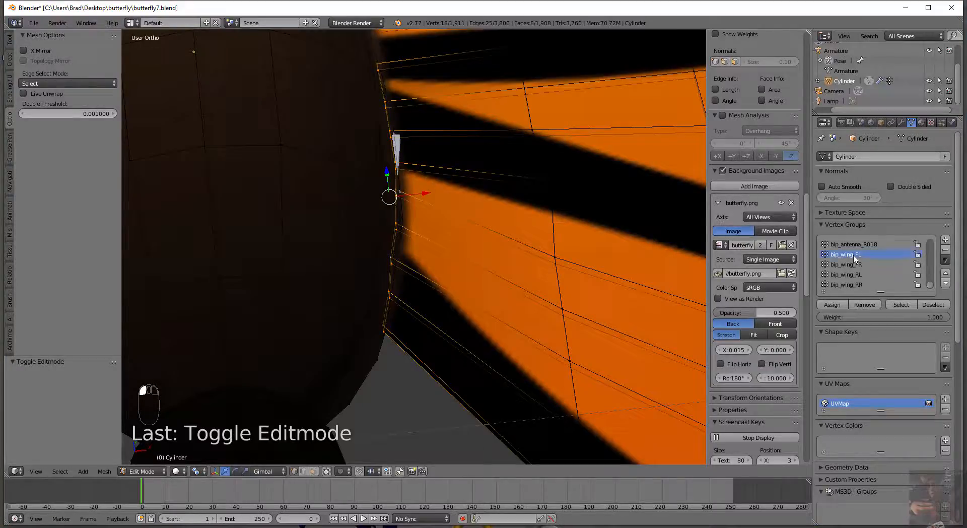
scroll(755, 282, "down", 1)
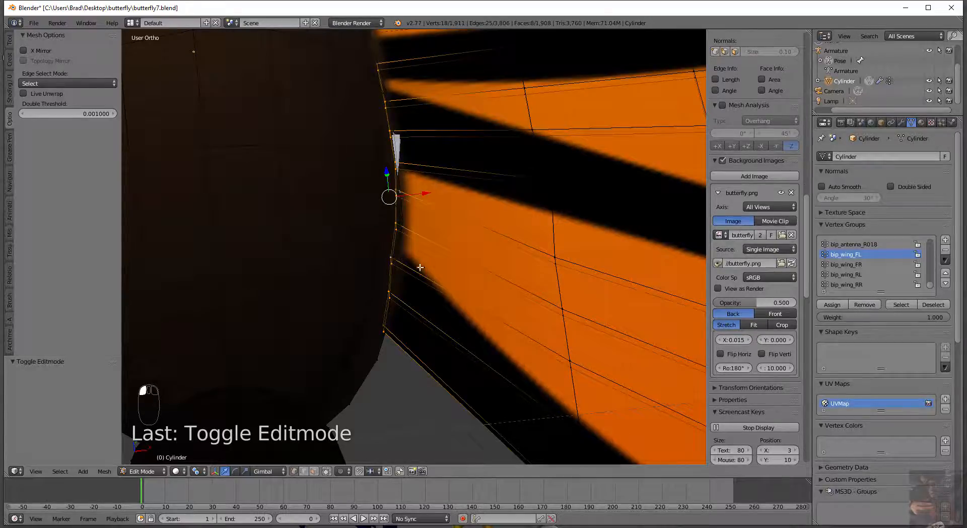
Select the bip_wing_FL bone in Pose Mode and test its rotation around global Y and normal Z from the front view.
key("Tab")
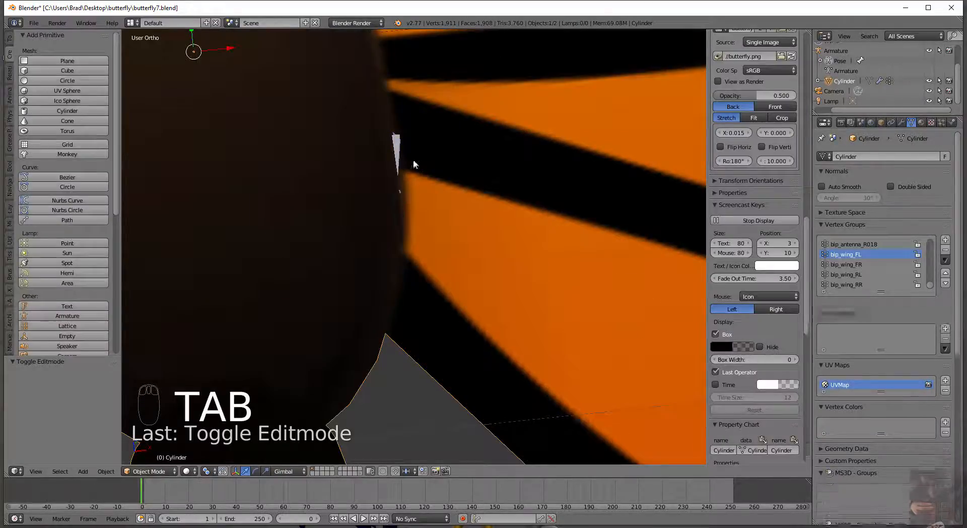
right_click(398, 151)
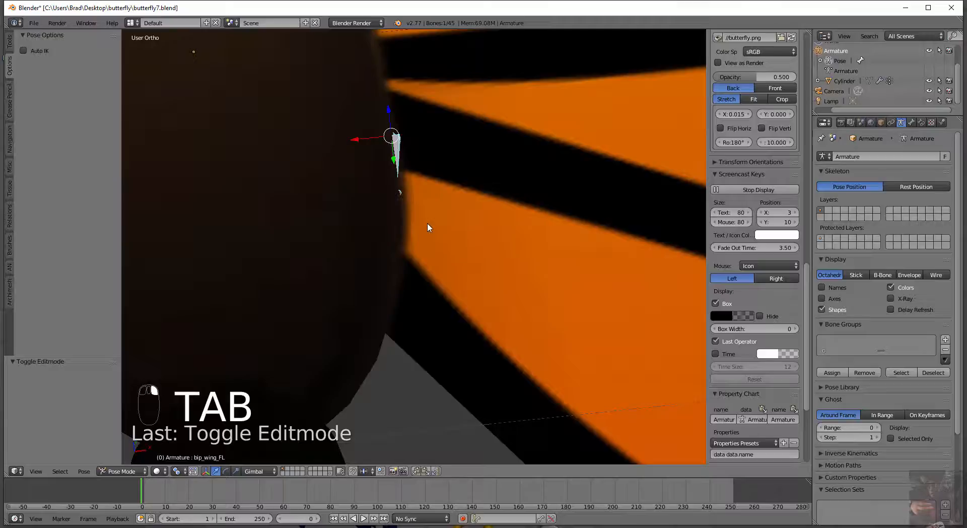
scroll(428, 224, "down", 4)
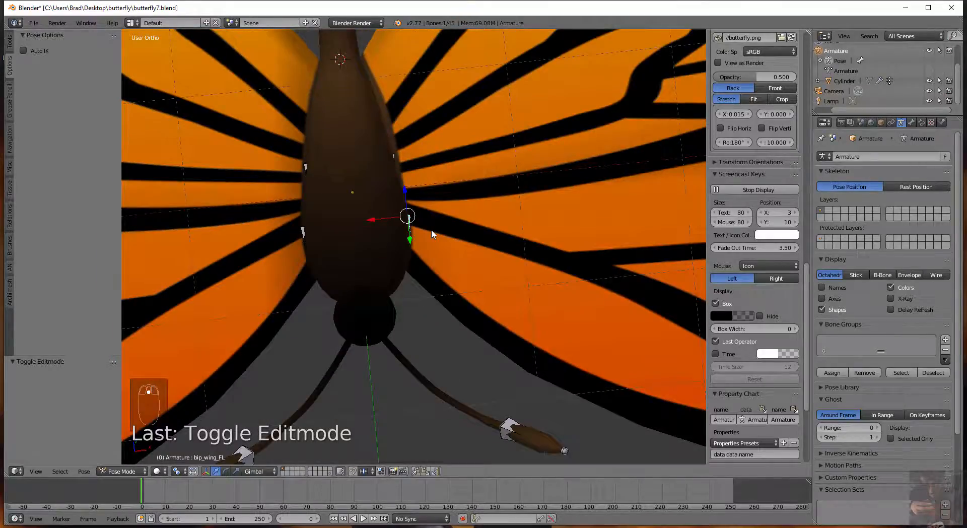
key("KP_1")
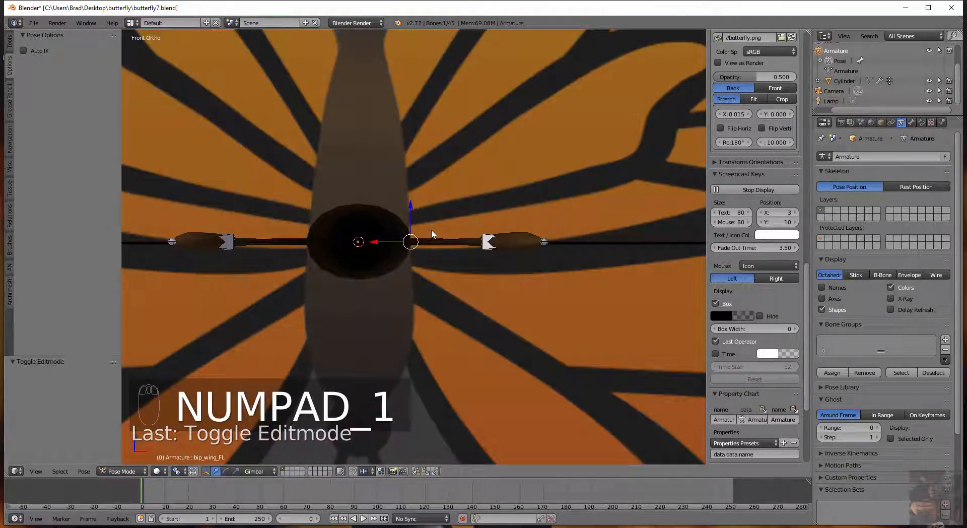
key("r")
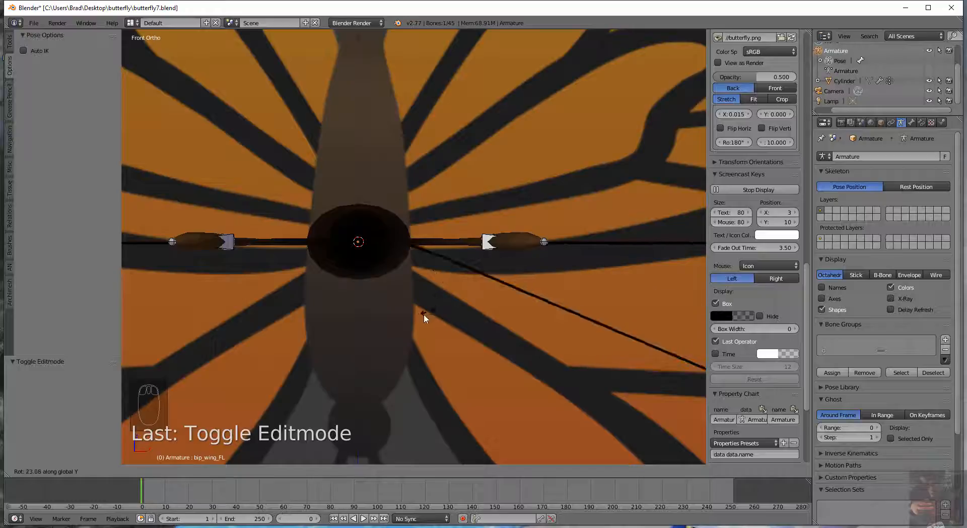
key("z")
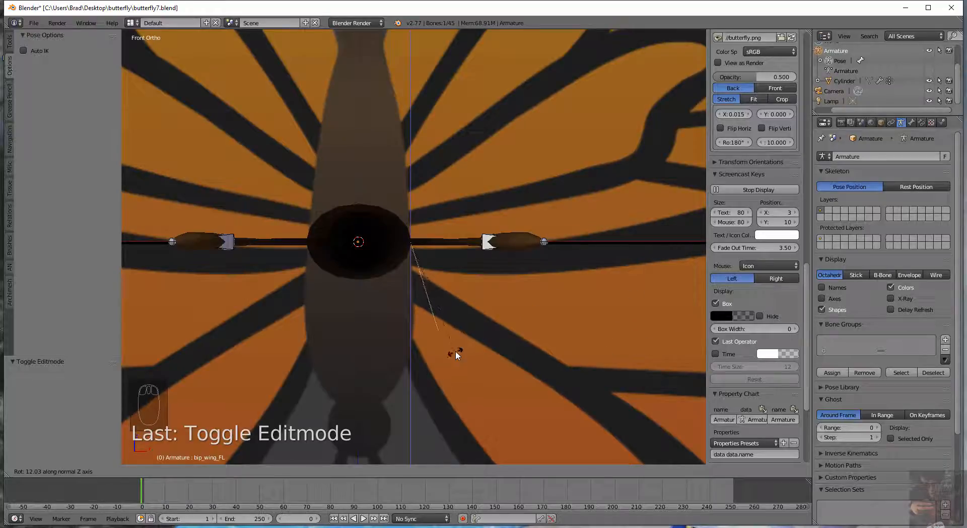
right_click(455, 352)
Test the bip_wing_FL bone's rotation around global Y again from an angled view of the body.
middle_click_drag(465, 308, 458, 351)
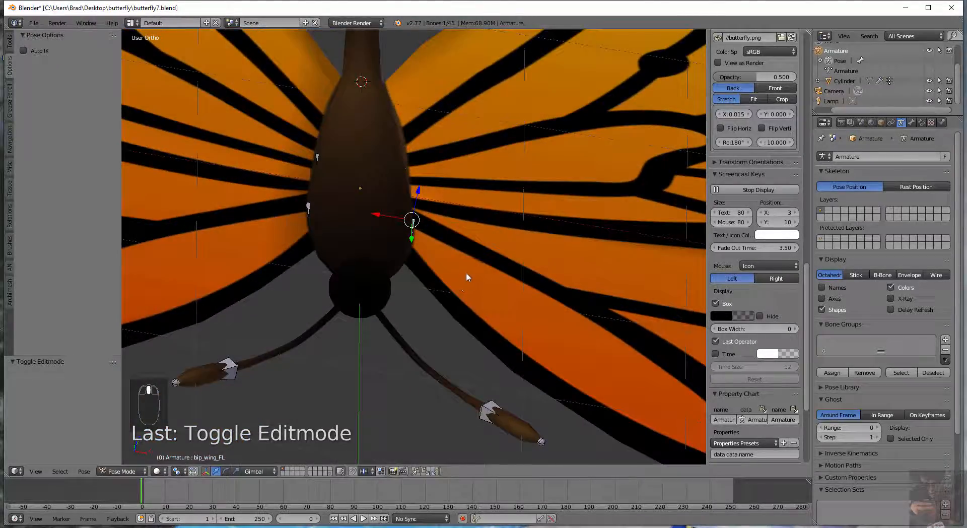
key("r")
key("y")
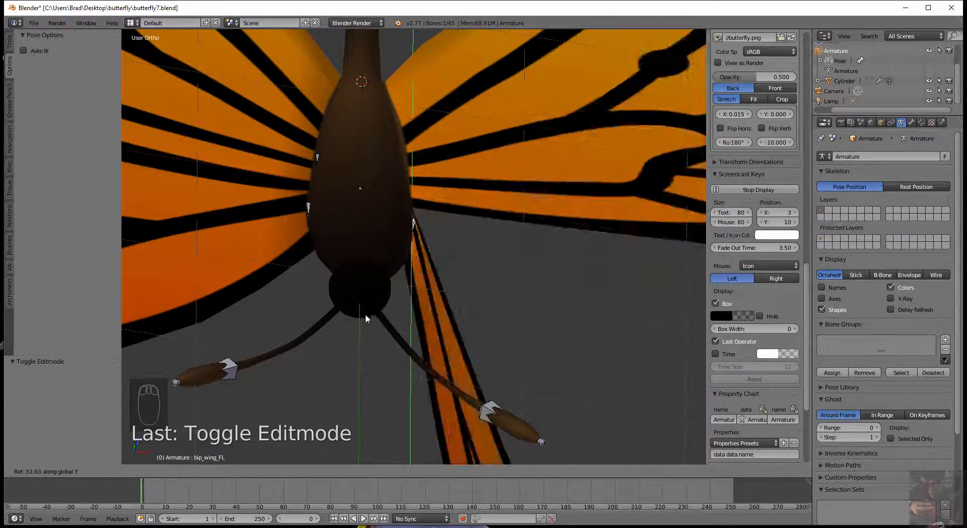
left_click(444, 268)
Return the butterfly mesh to Edit Mode and select every linked vertex of the rear left wing.
right_click(458, 190)
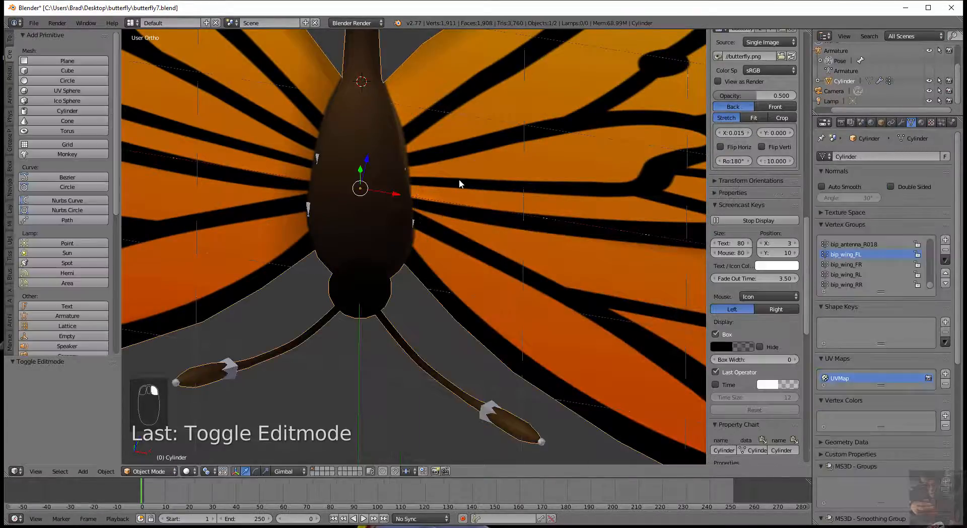
key("Tab")
middle_click_drag(388, 284, 462, 225)
scroll(417, 342, "up", 5)
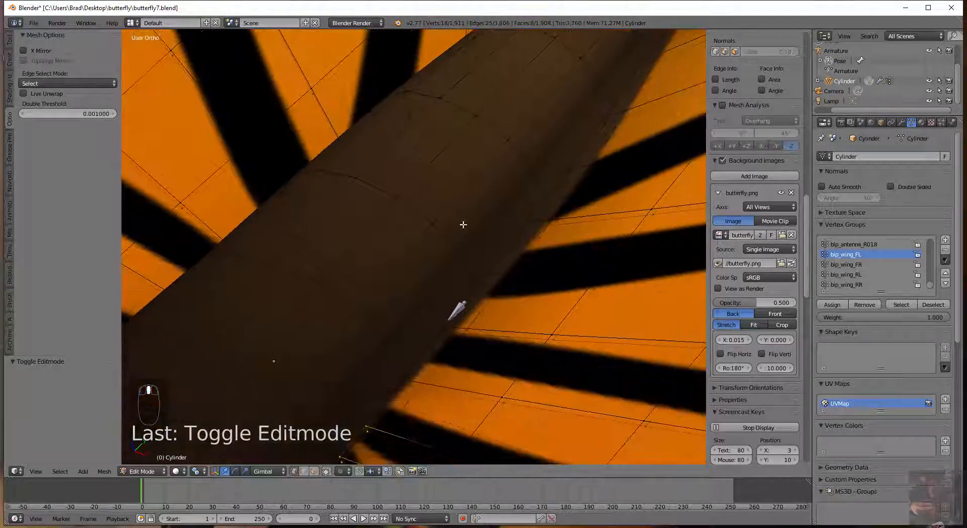
right_click(553, 334)
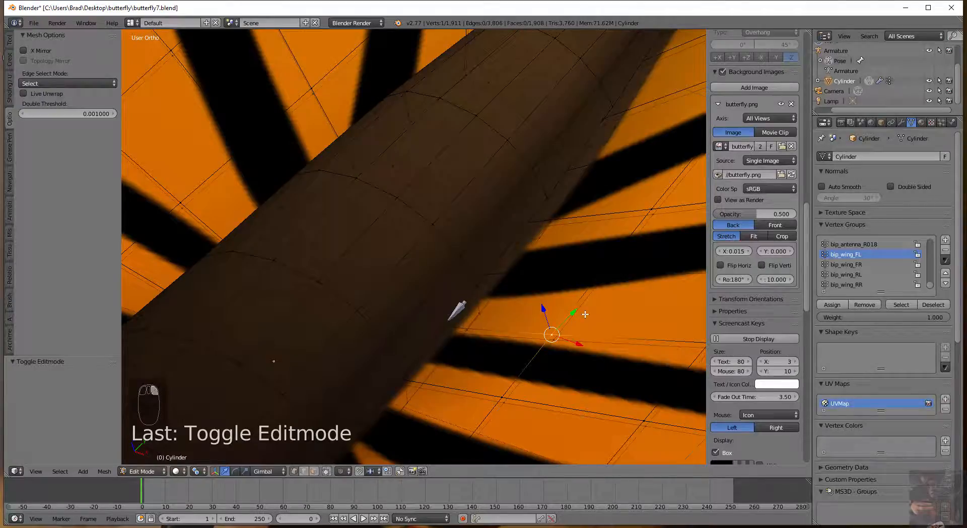
key("ctrl+l")
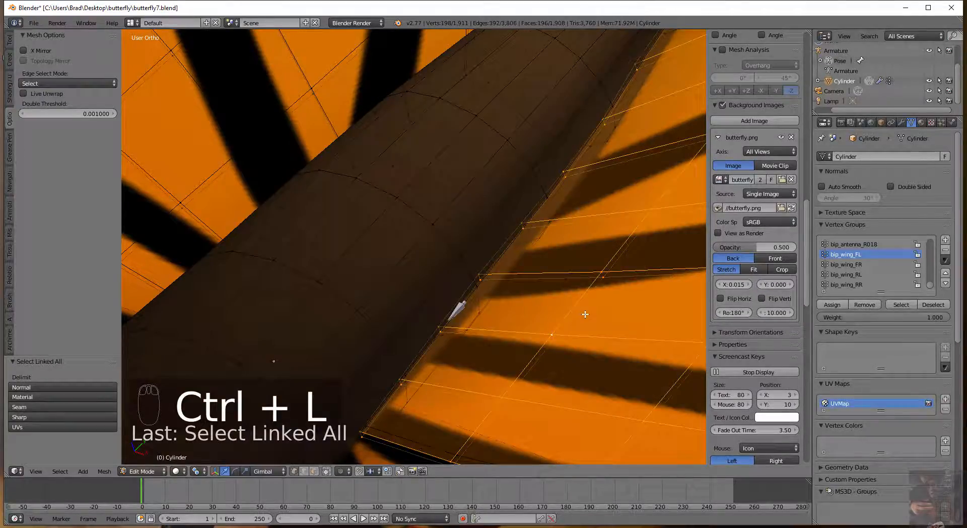
Assign the selected rear left wing to the bip_wing_RL vertex group with a weight of 1.
scroll(500, 339, "down", 3)
scroll(500, 340, "up", 1)
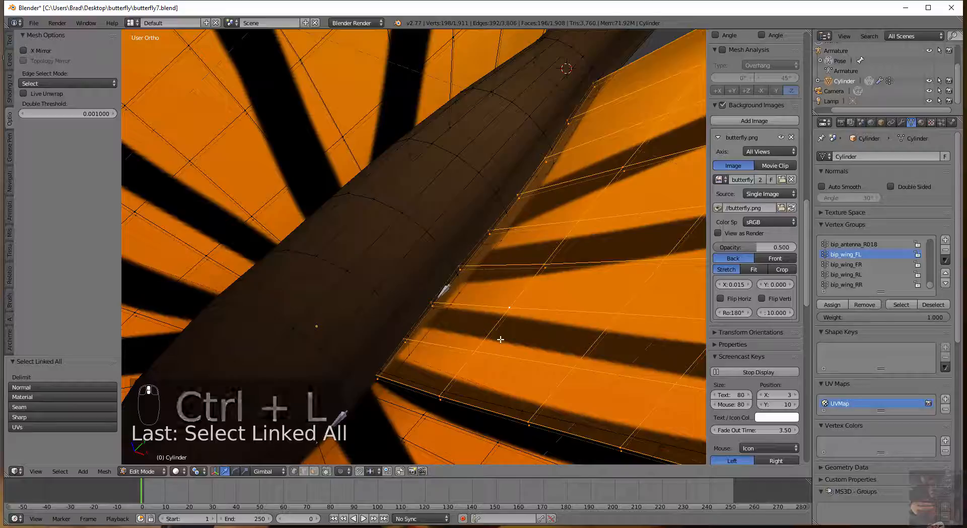
scroll(500, 340, "up", 1)
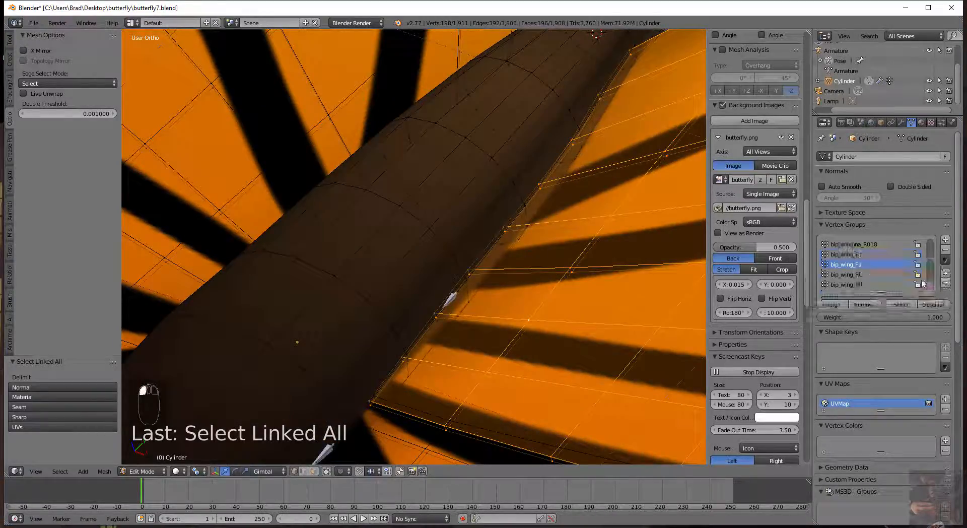
left_click(835, 265)
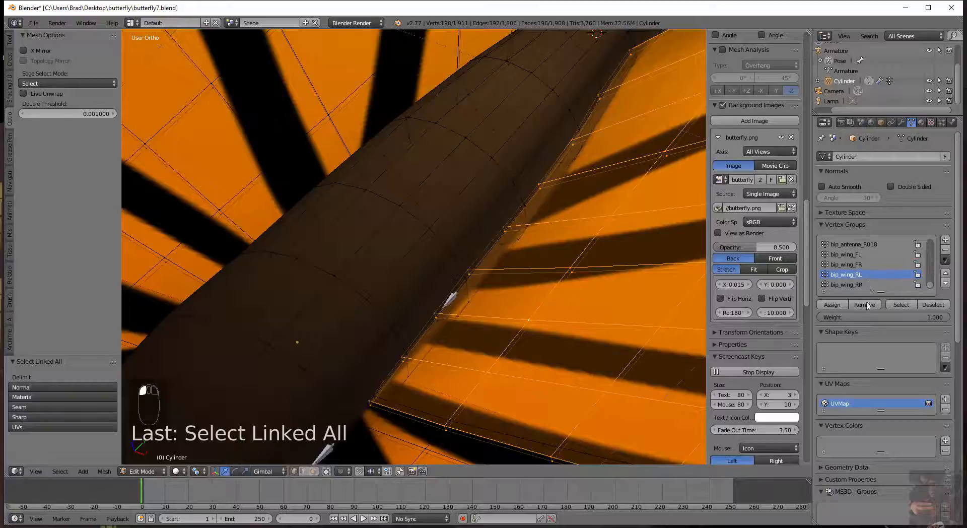
left_click(833, 305)
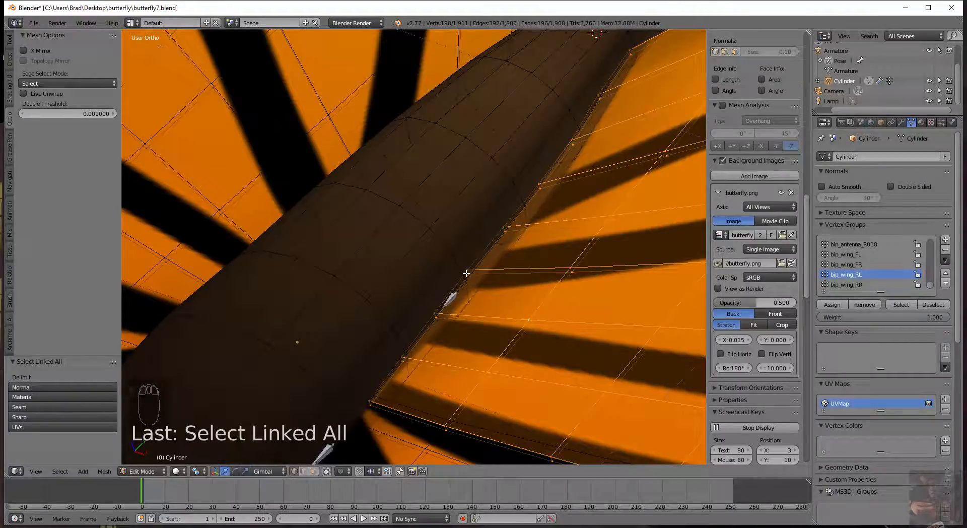
Select both edge loops along the rear left wing's root and remove them from the bip_wing_RL vertex group.
right_click(481, 254)
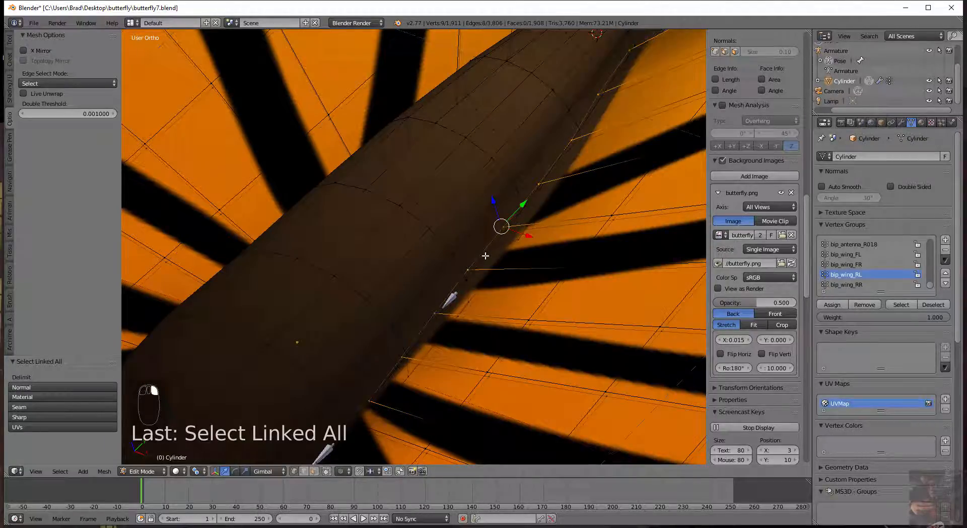
right_click(485, 256, "alt+shift")
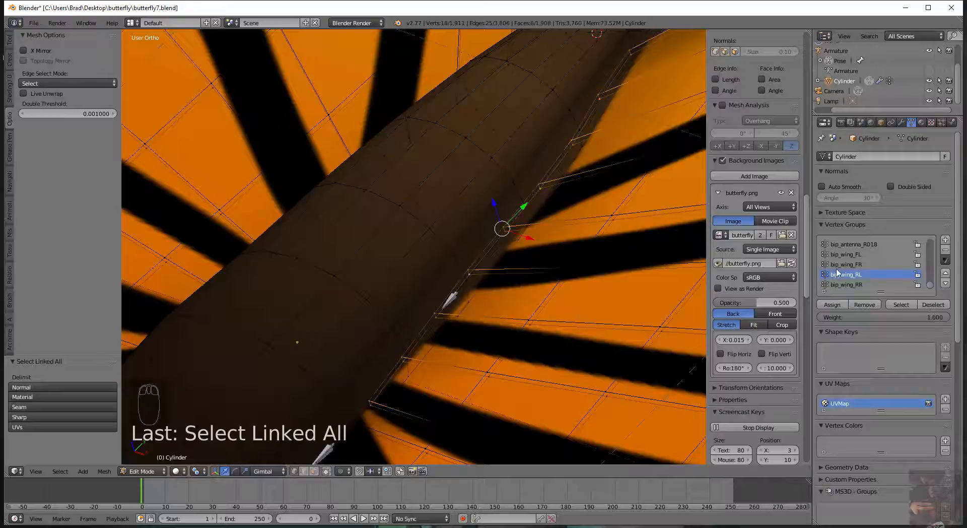
left_click(882, 304)
Assign the selected rear wing-root vertices to the bip_body vertex group with a weight of 1.
left_click_drag(930, 292, 932, 238)
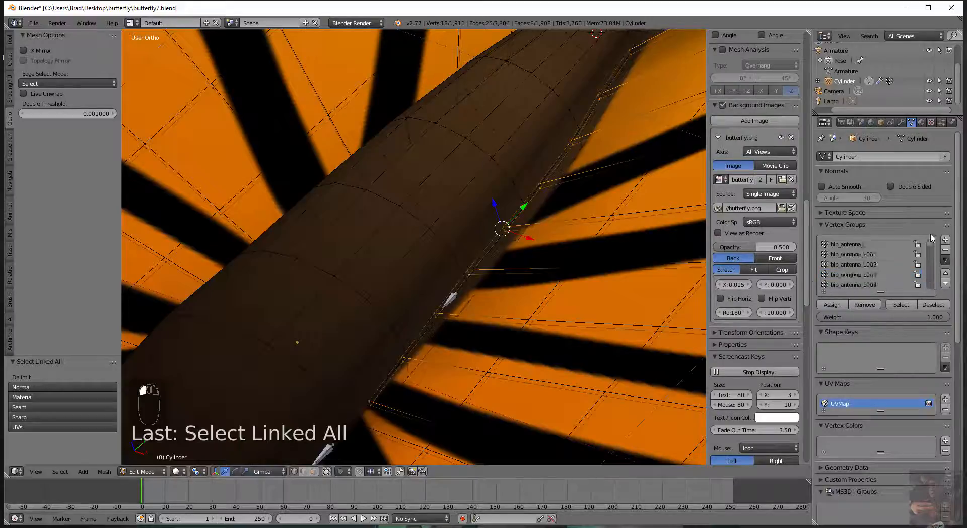
left_click(834, 309)
middle_click_drag(499, 328, 443, 241)
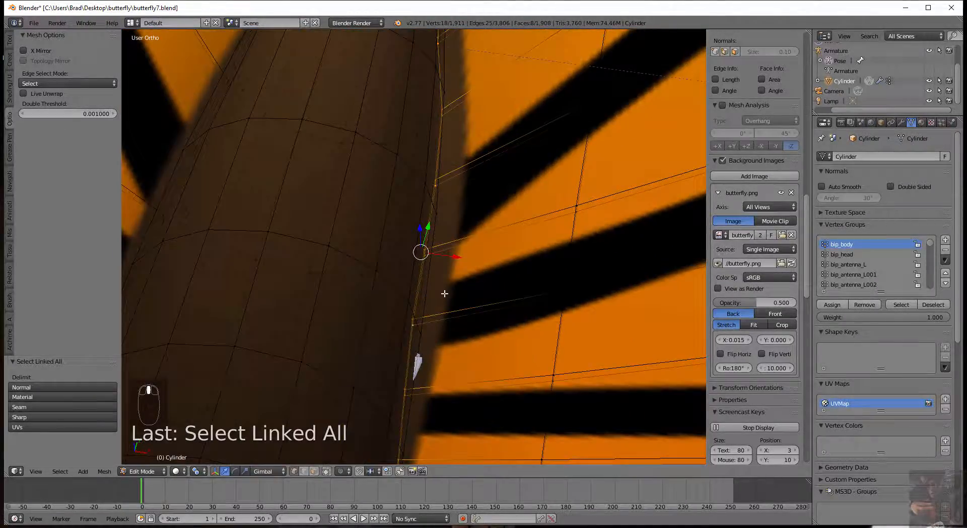
Select both left wing bones in Pose Mode and test rotating them together around global Y from an angled view.
key("Tab")
scroll(443, 333, "down", 5)
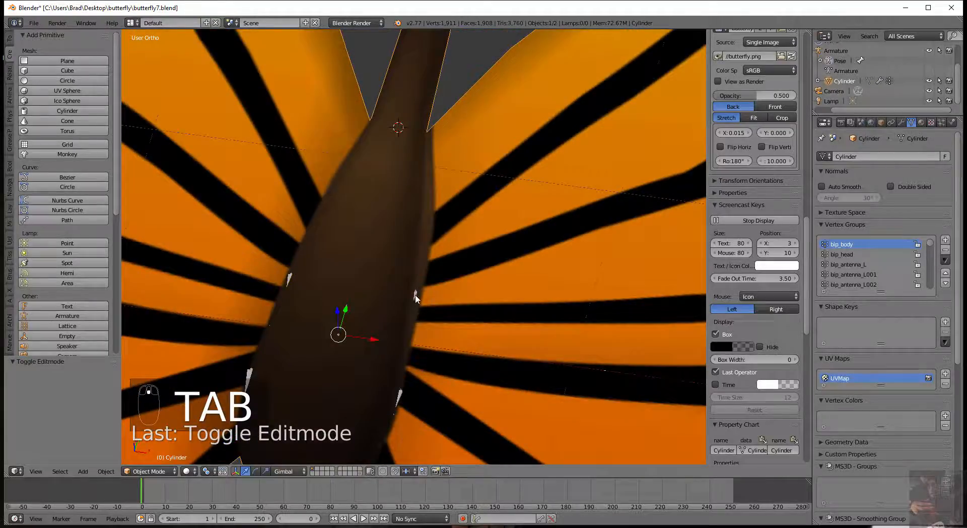
left_click(415, 294)
right_click(402, 395, "shift")
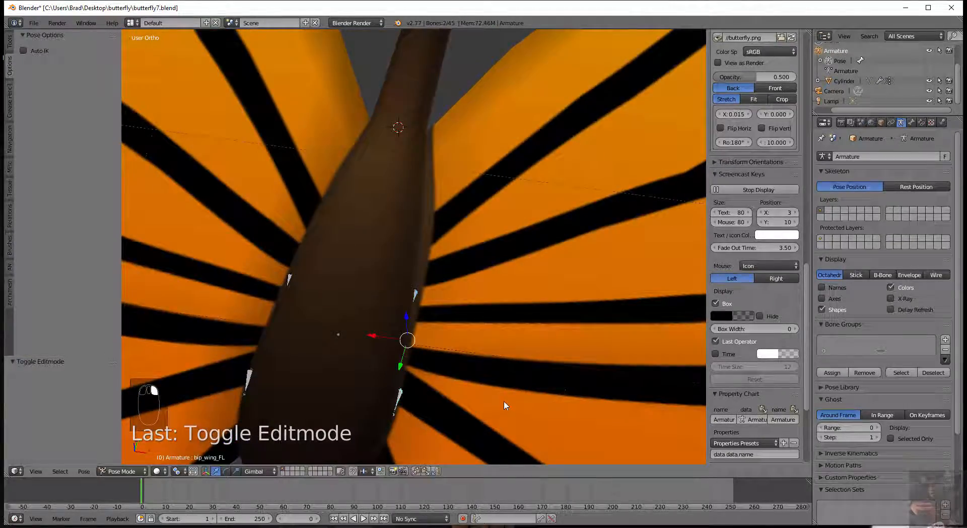
middle_click_drag(505, 403, 508, 353)
key("r")
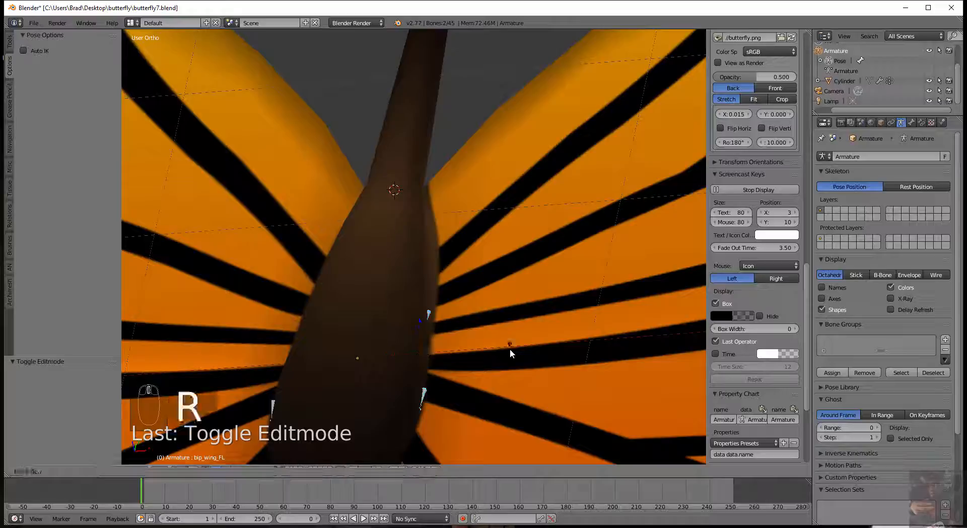
key("y")
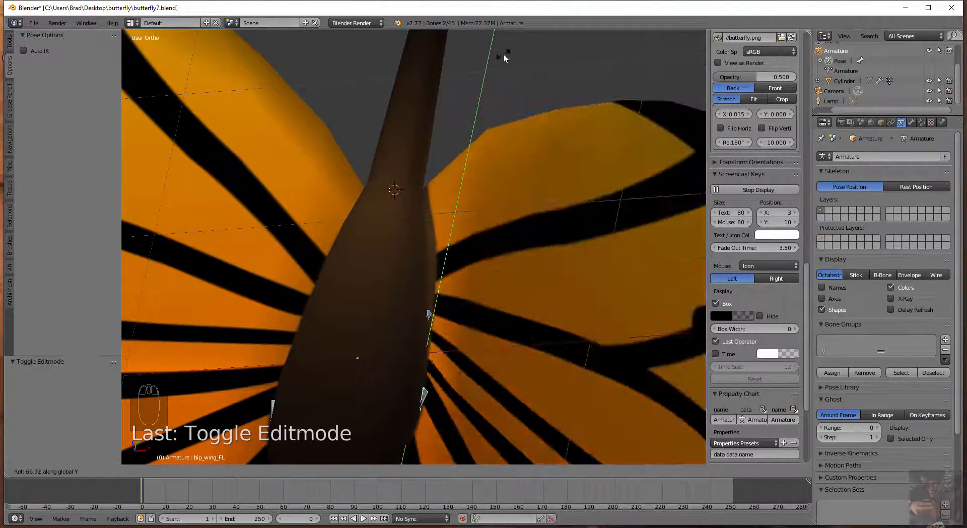
right_click(486, 301)
From the front view, test both left wing bones with a rotation of about 16° around global Y and undo it.
scroll(532, 363, "down", 5)
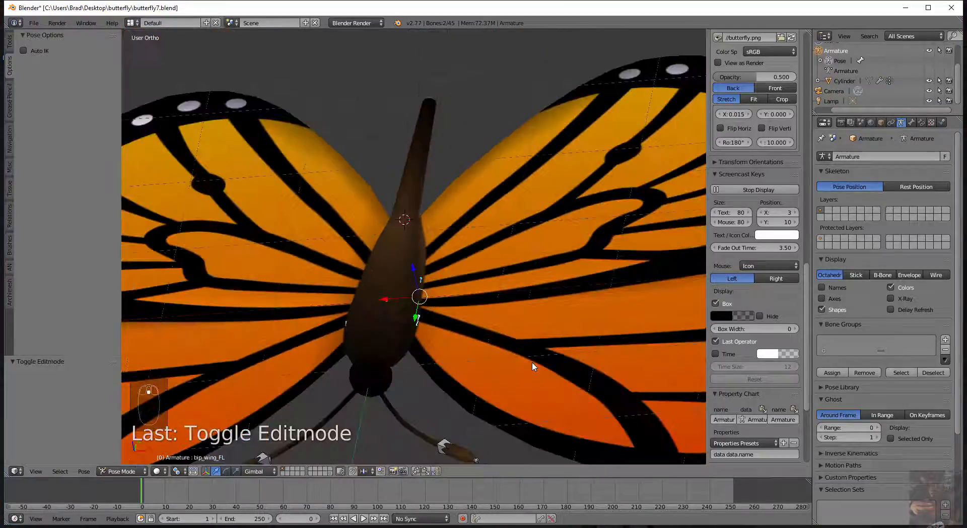
key("KP_1")
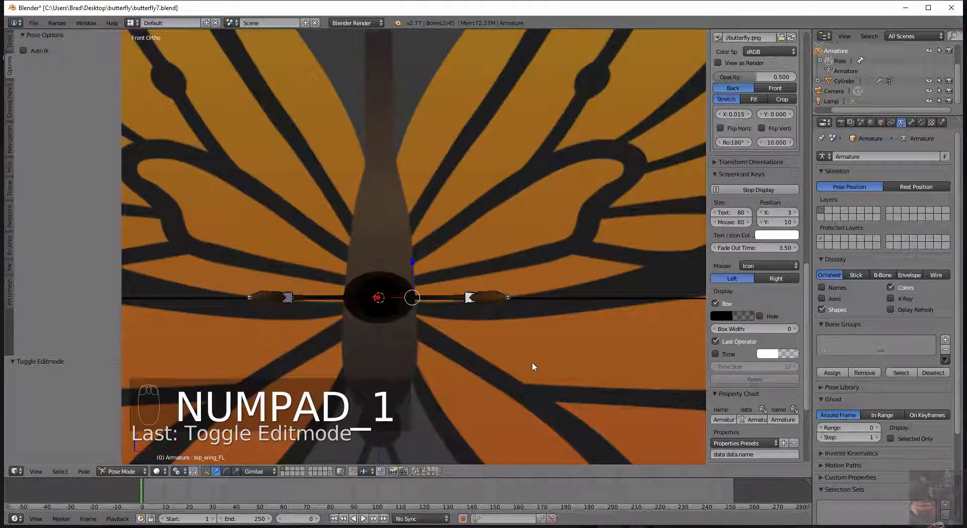
scroll(532, 361, "down", 4)
scroll(385, 320, "up", 6)
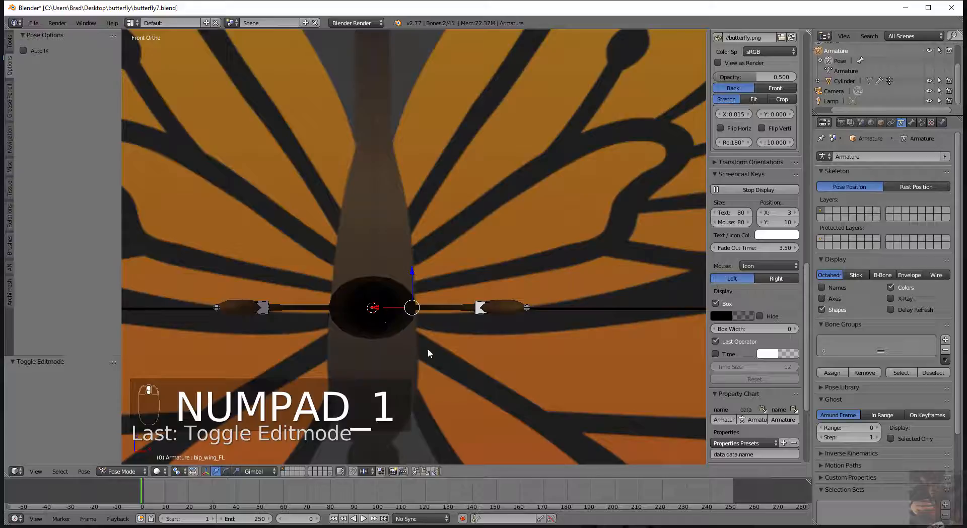
key("r")
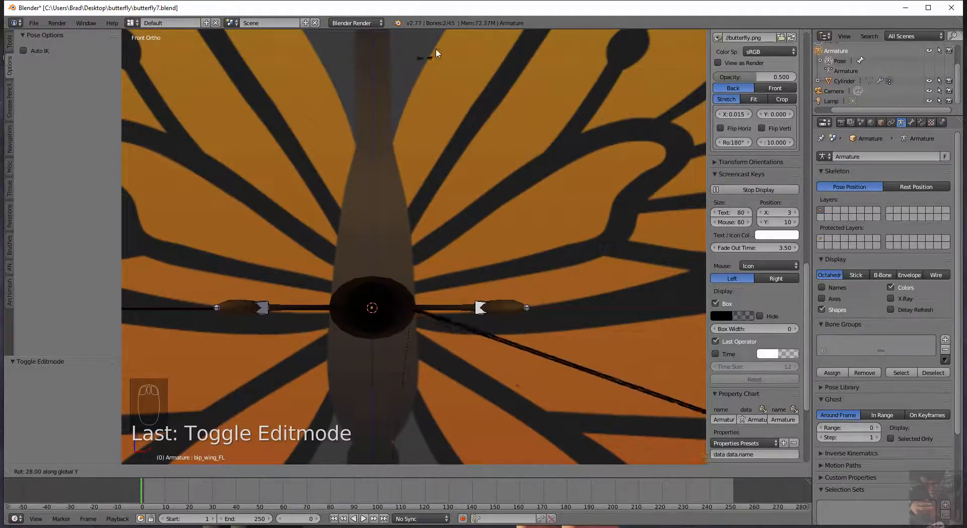
left_click(449, 338)
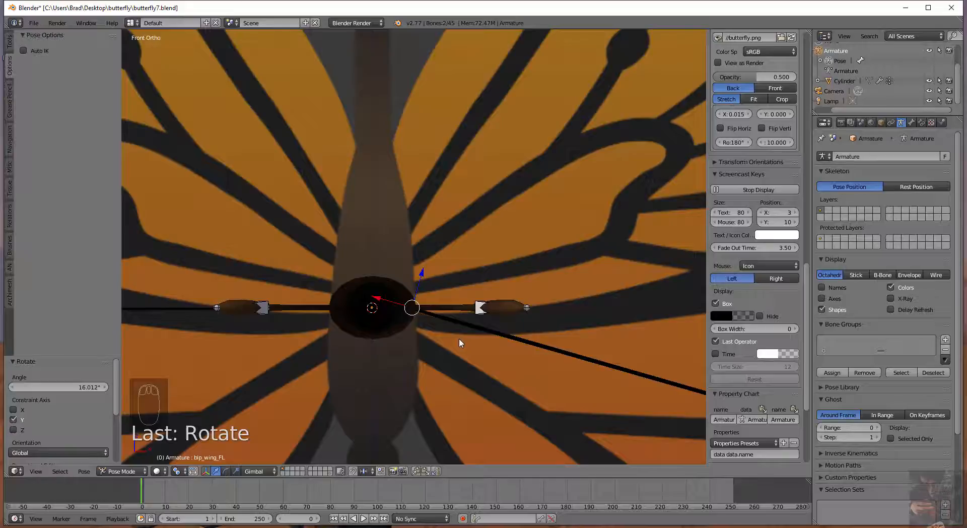
key("ctrl+z")
Select the butterfly mesh again, switch it to Edit Mode and bring the opposite side's wings into view.
middle_click_drag(421, 299, 347, 369)
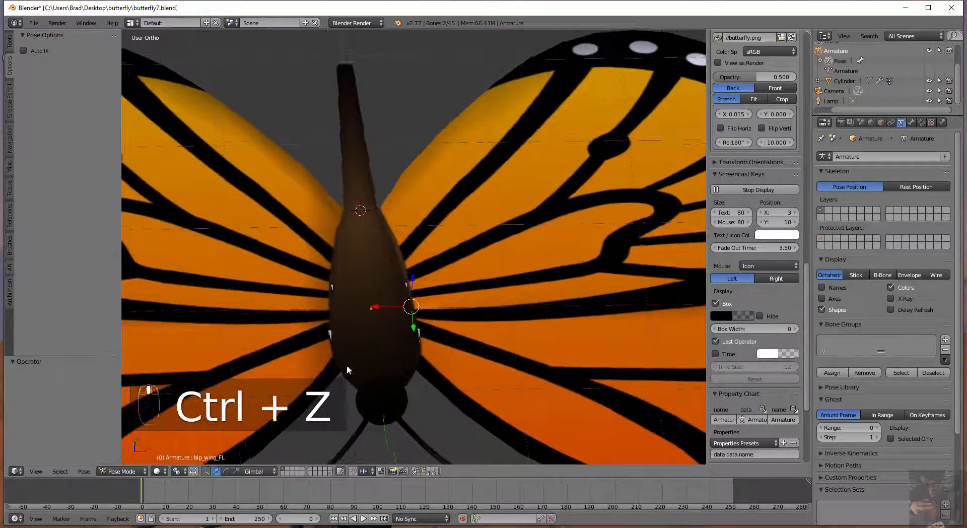
right_click(275, 362)
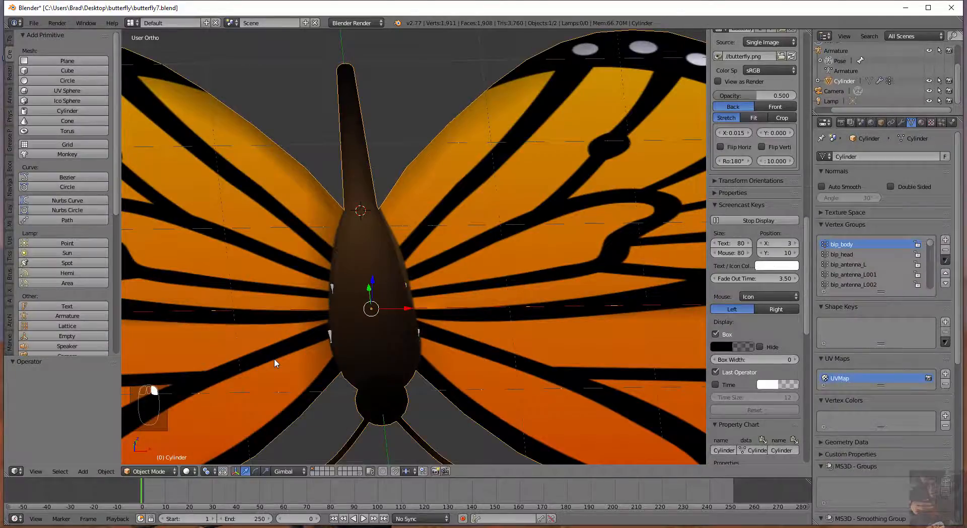
key("Tab")
middle_click_drag(270, 357, 324, 363)
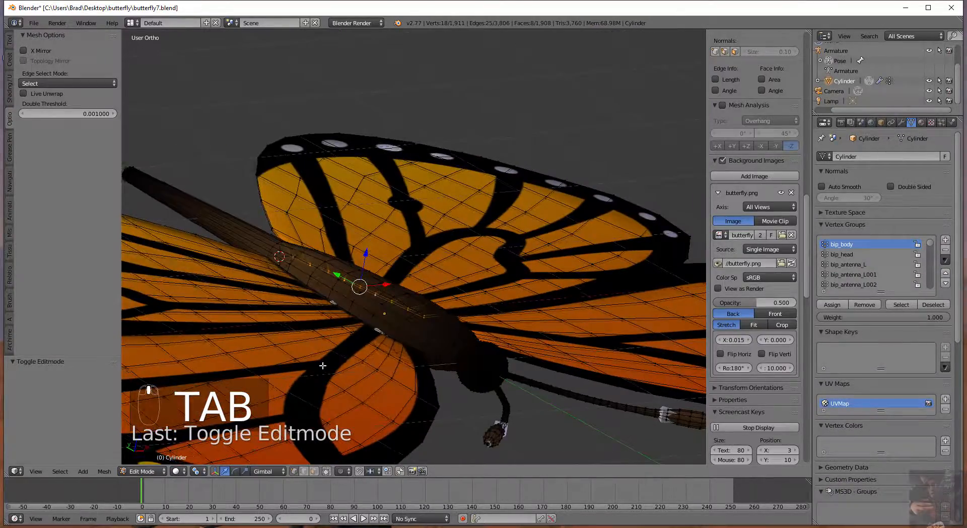
Select all linked vertices of the right front wing and target the bip_wing_FR vertex group with a weight of 1.
right_click(327, 380)
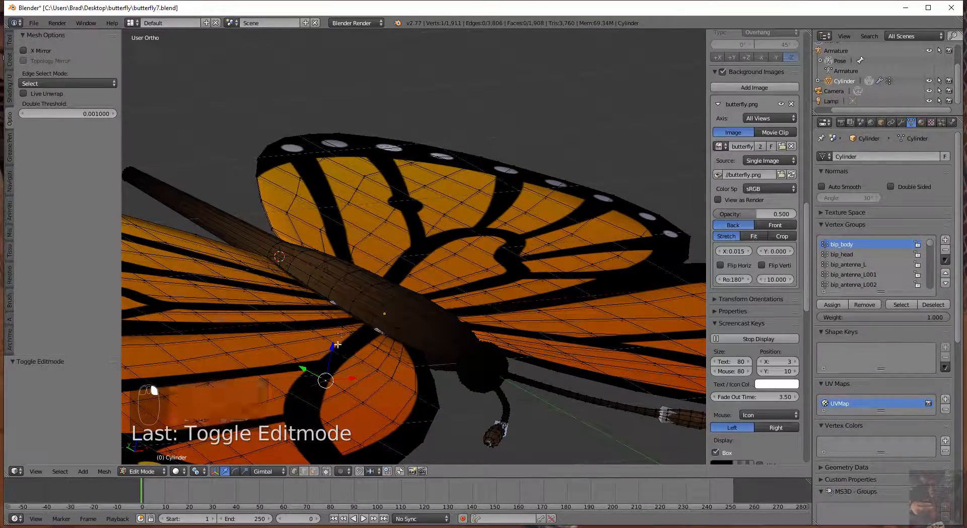
key("ctrl+l")
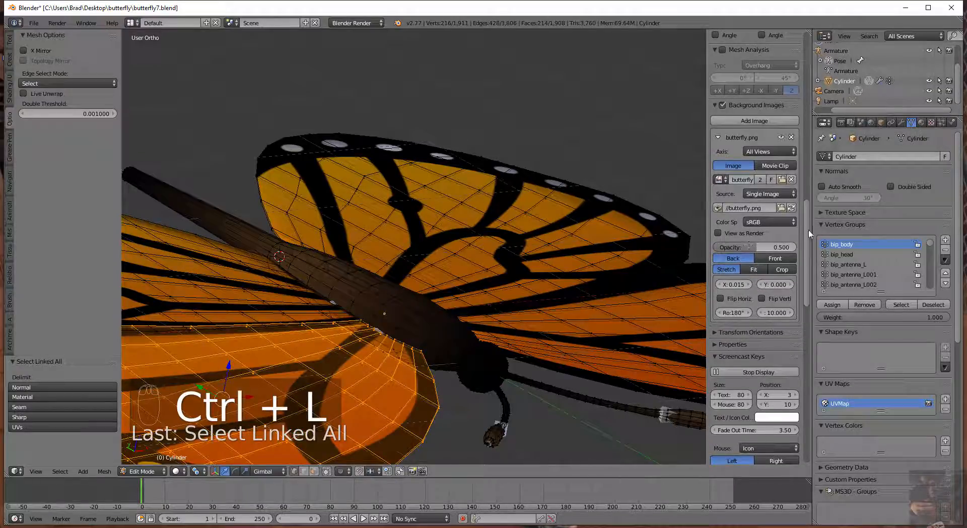
scroll(877, 269, "down", 2)
scroll(876, 268, "down", 2)
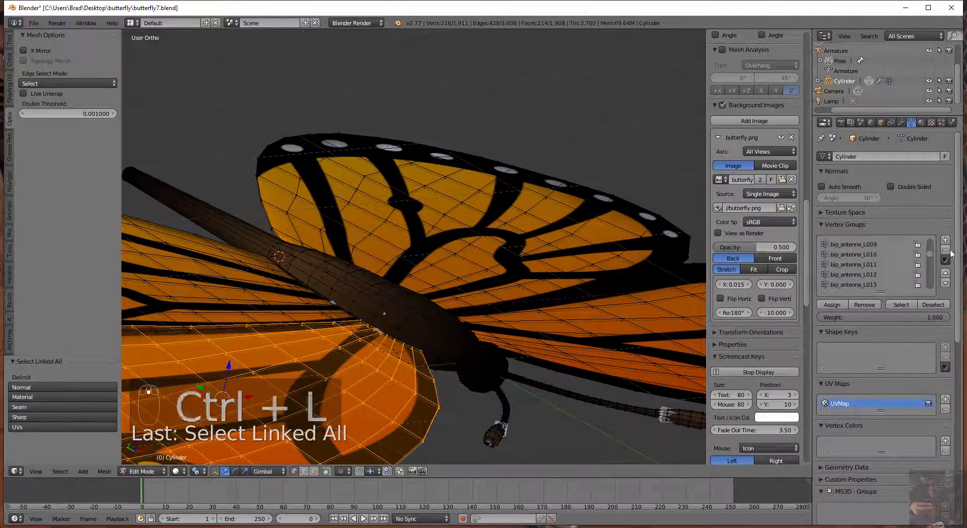
left_click_drag(931, 256, 932, 288)
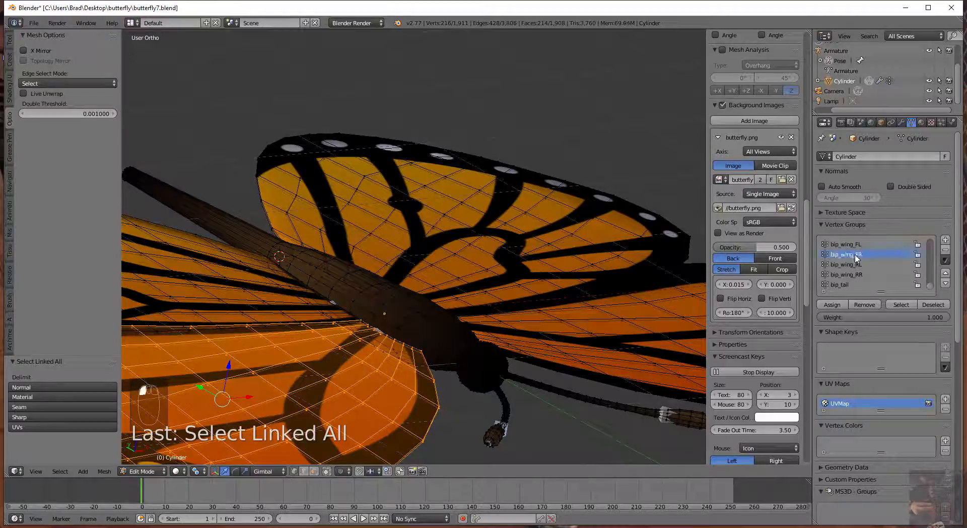
scroll(756, 302, "up", 3)
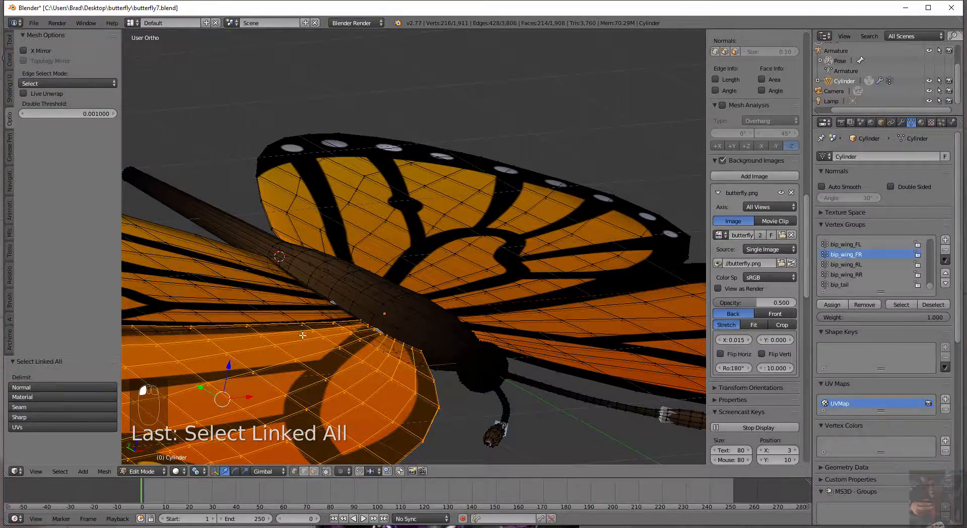
Select the two edge loops at the right front wing's root and remove them from the bip_wing_FR vertex group.
scroll(302, 335, "up", 8)
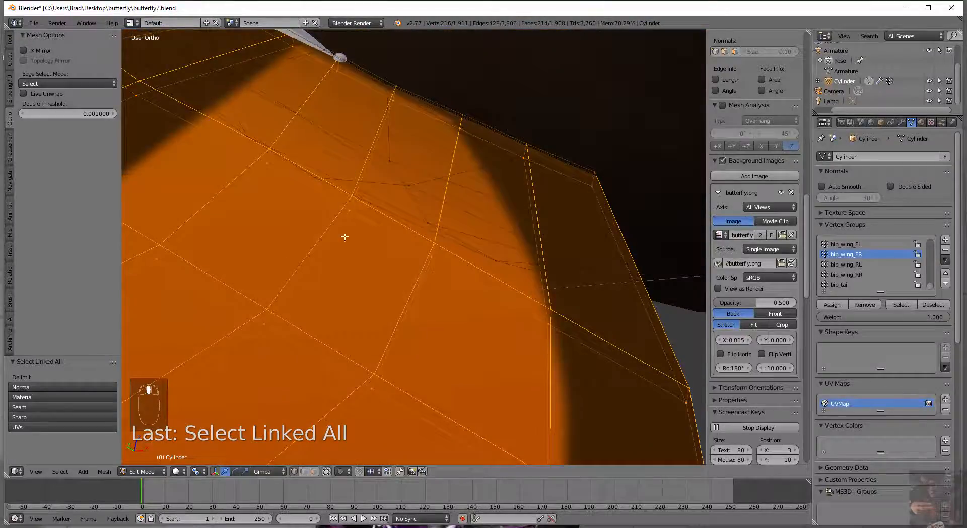
middle_click_drag(344, 236, 409, 271)
right_click(419, 217, "alt")
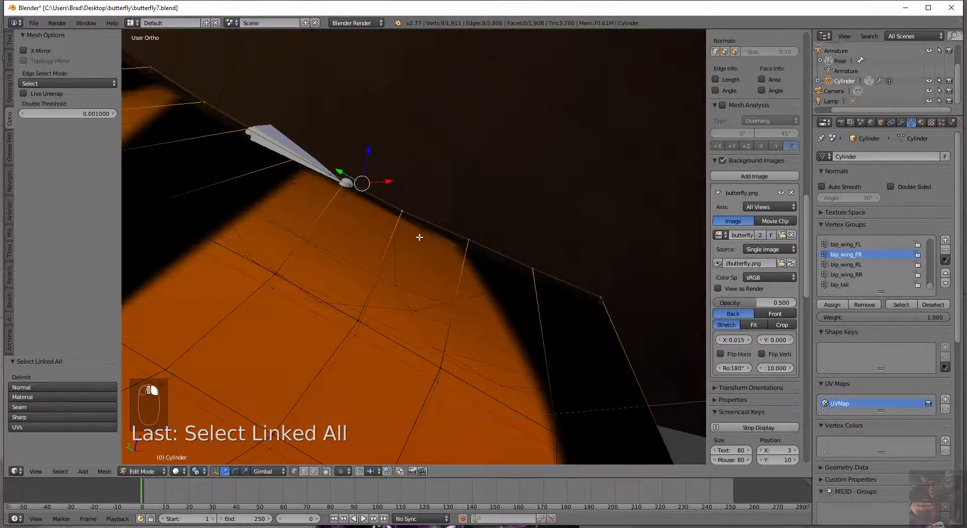
right_click(442, 244, "alt+shift")
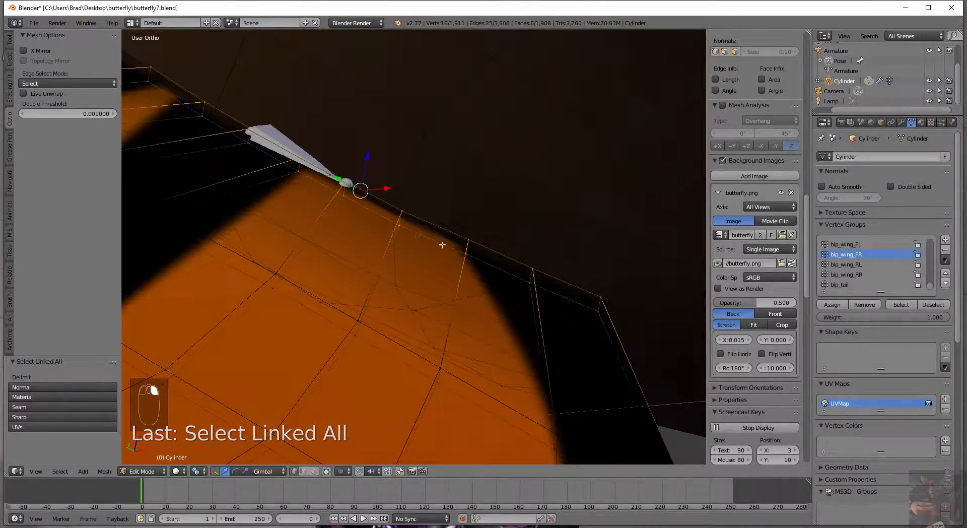
left_click(872, 305)
Assign the selected front wing-root vertices to the bip_body vertex group with a weight of 1.
scroll(873, 286, "up", 5)
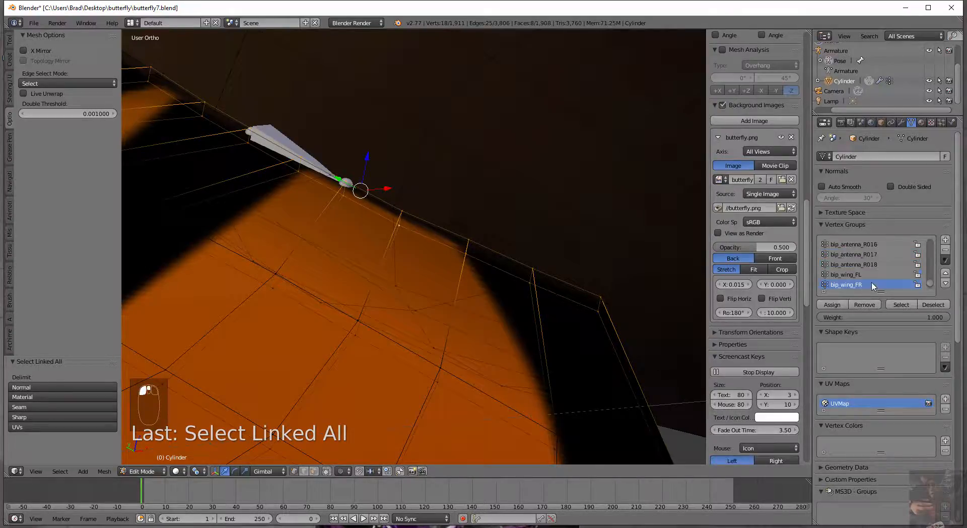
scroll(873, 286, "up", 3)
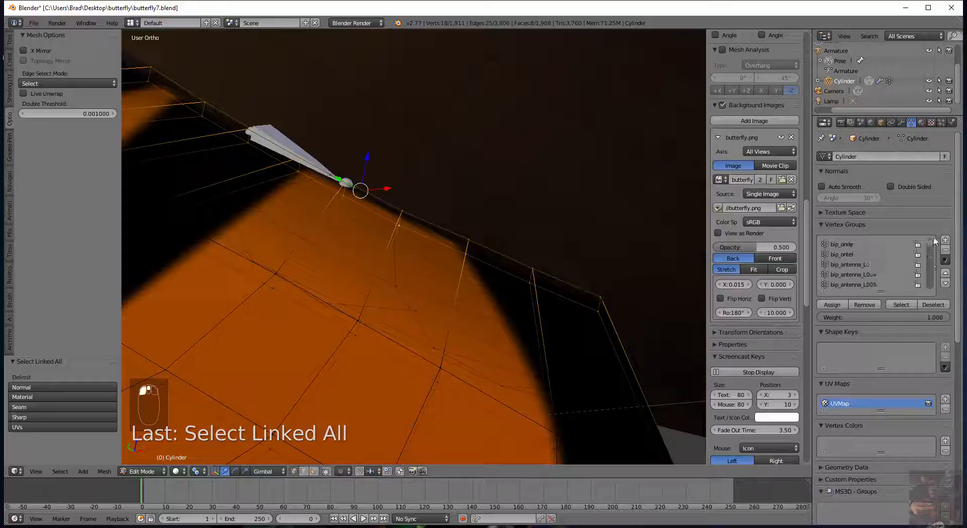
left_click(832, 304)
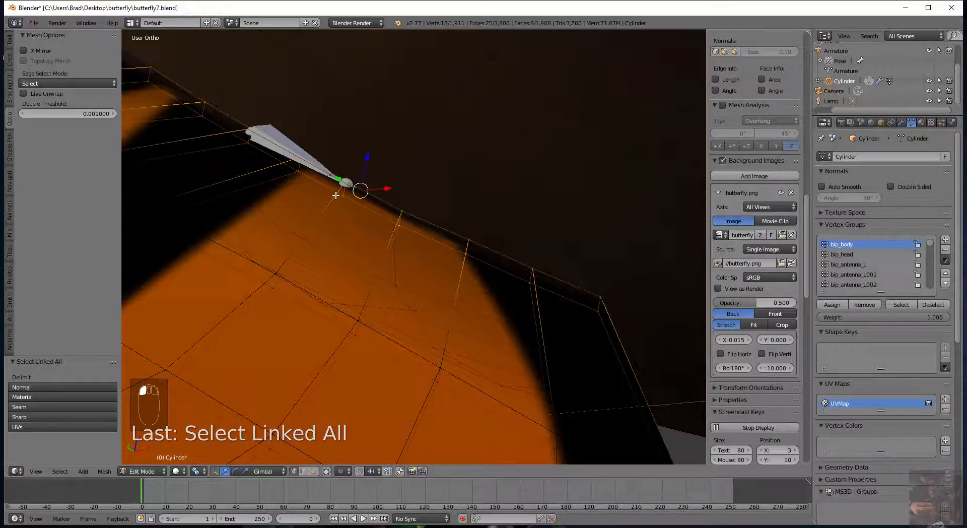
Select all linked vertices of the right rear wing and assign them to the bip_wing_RR vertex group with a weight of 1.
middle_click_drag(428, 256, 250, 183)
scroll(215, 174, "down", 3)
right_click(201, 168)
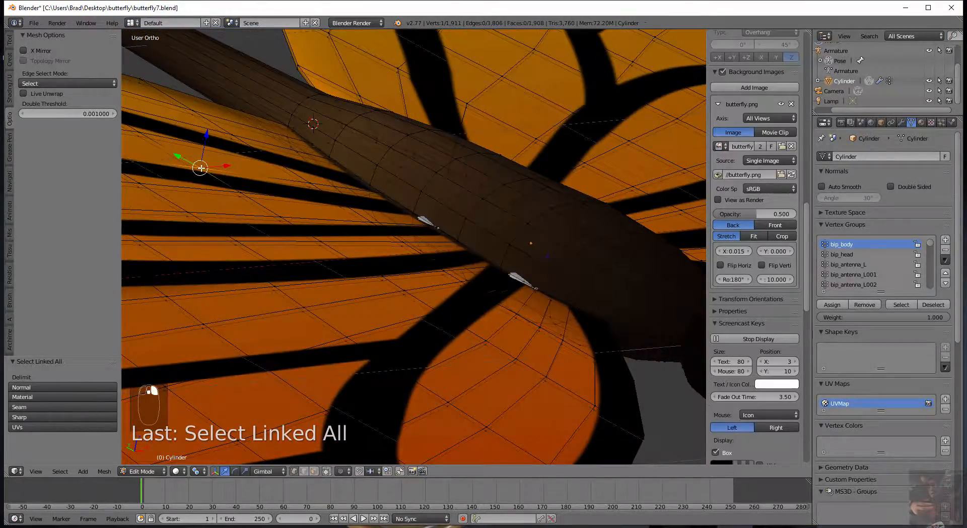
key("ctrl+l")
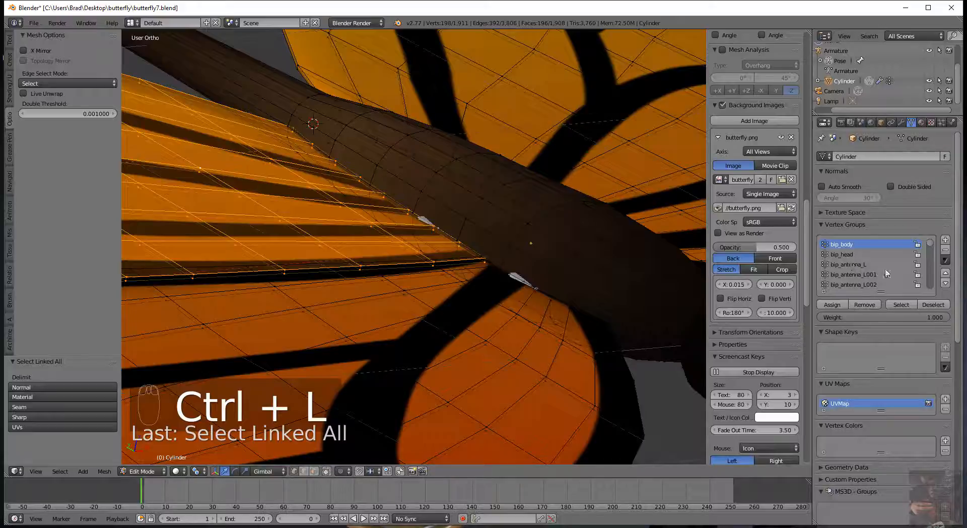
left_click_drag(931, 246, 932, 260)
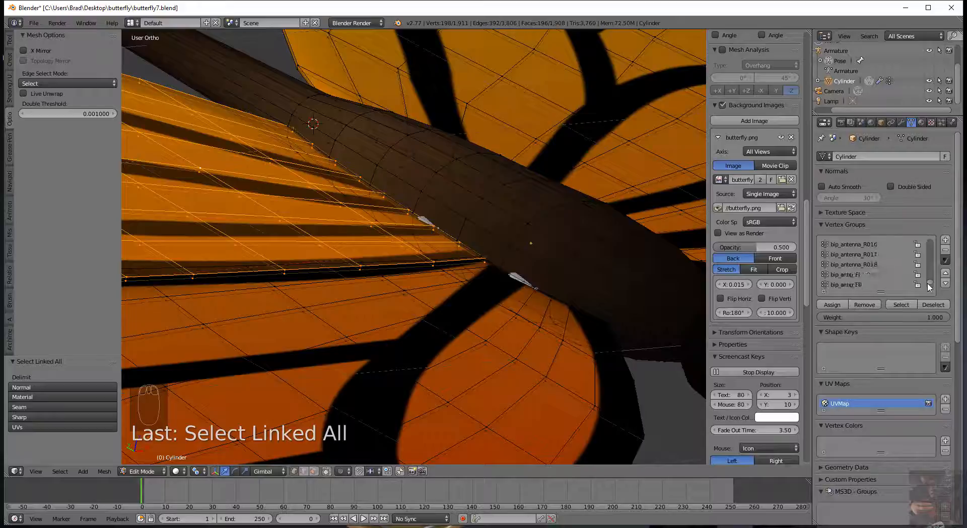
left_click_drag(928, 283, 928, 287)
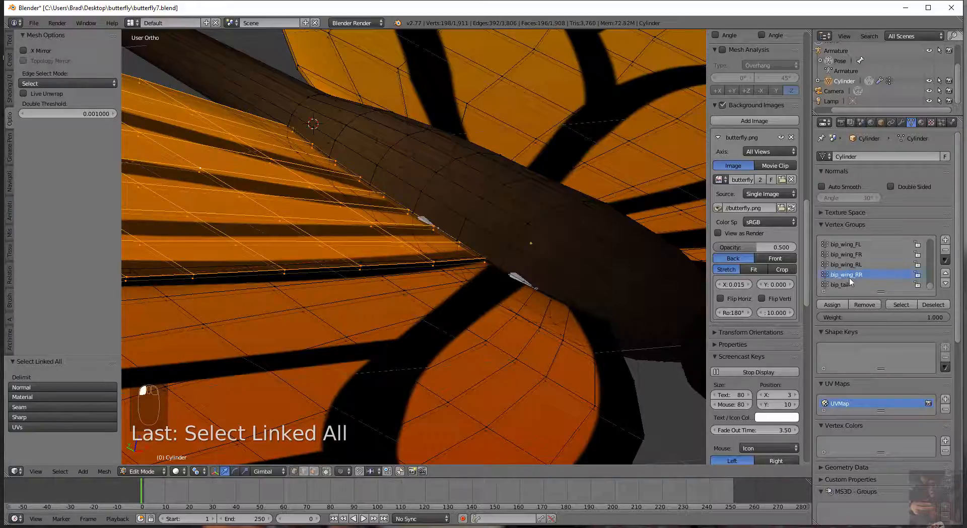
left_click(839, 305)
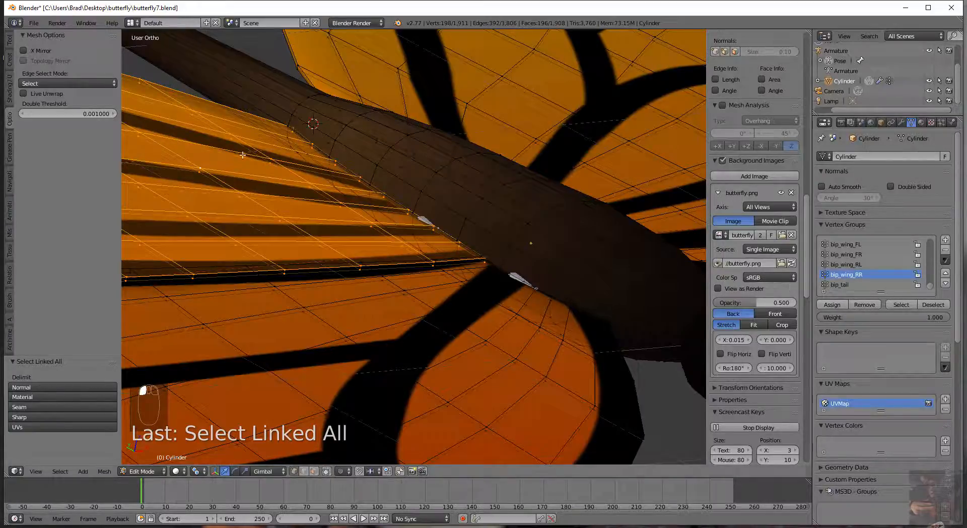
right_click(342, 165, "alt")
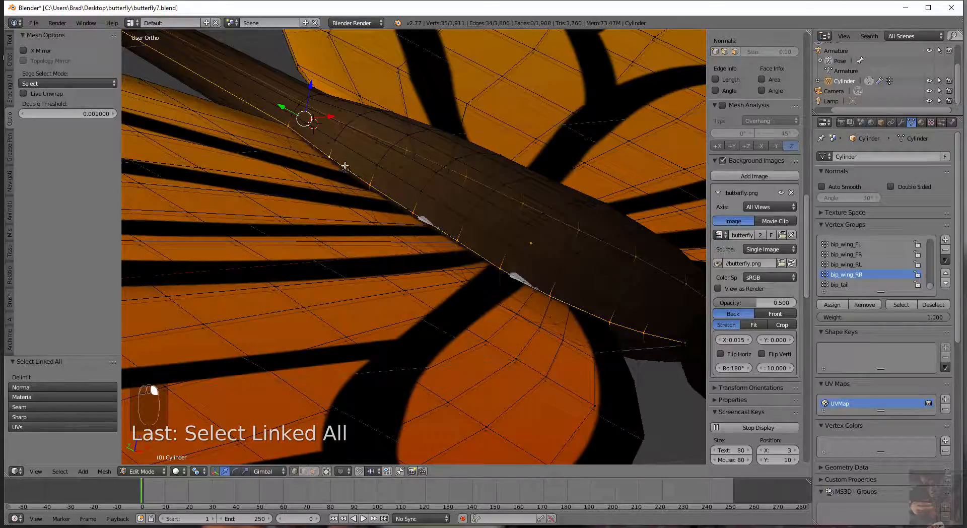
scroll(345, 166, "up", 4)
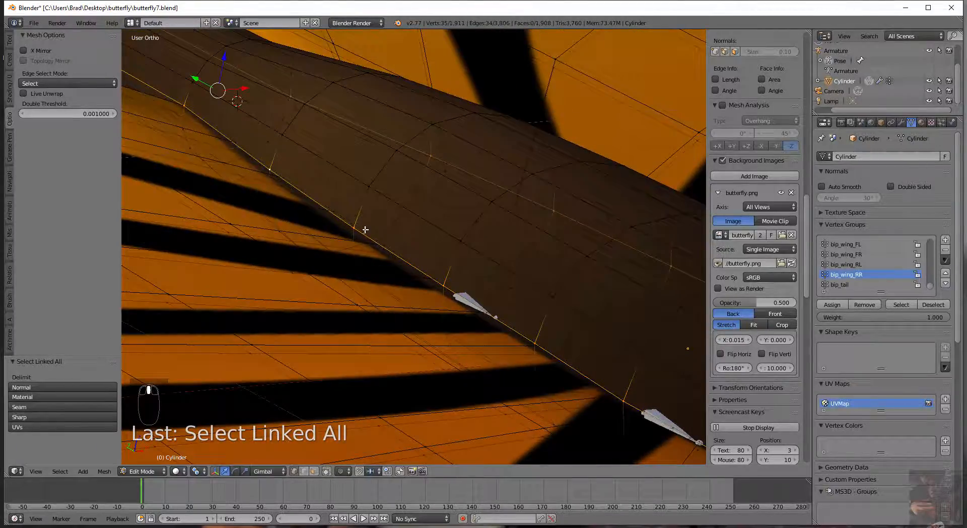
right_click(368, 248, "alt")
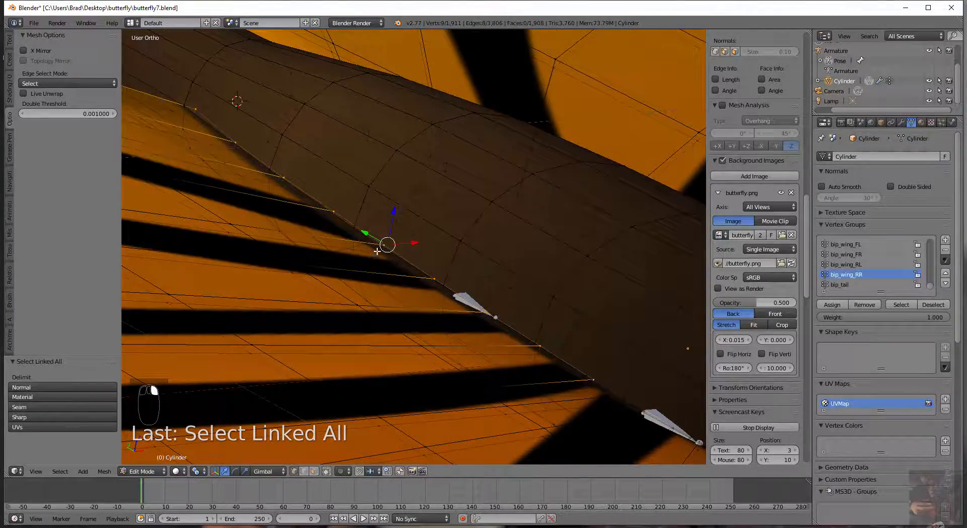
right_click(378, 250, "alt+shift")
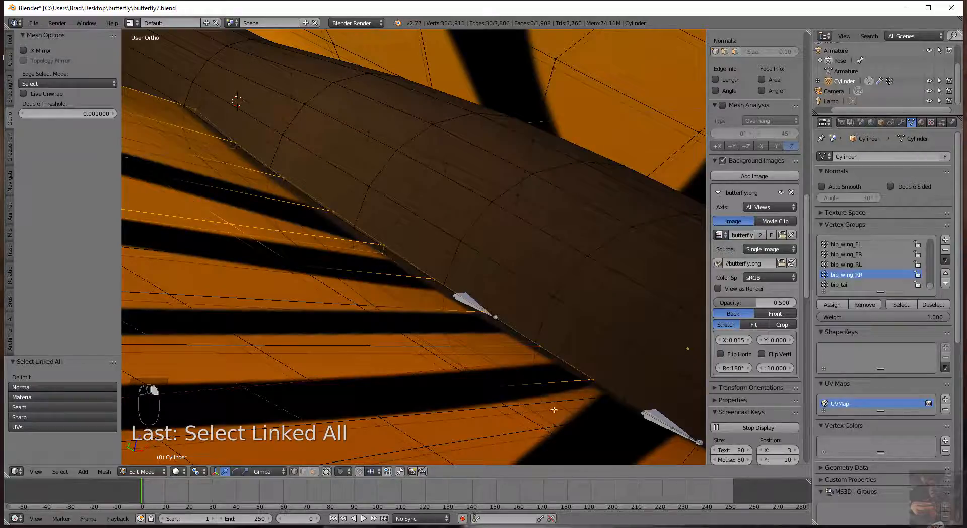
middle_click_drag(561, 381, 374, 278)
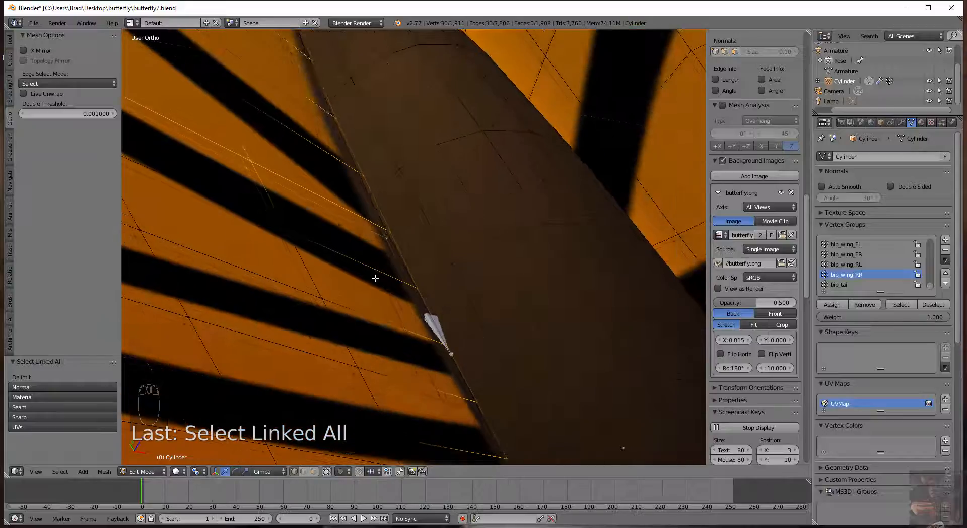
right_click(403, 256, "alt+shift")
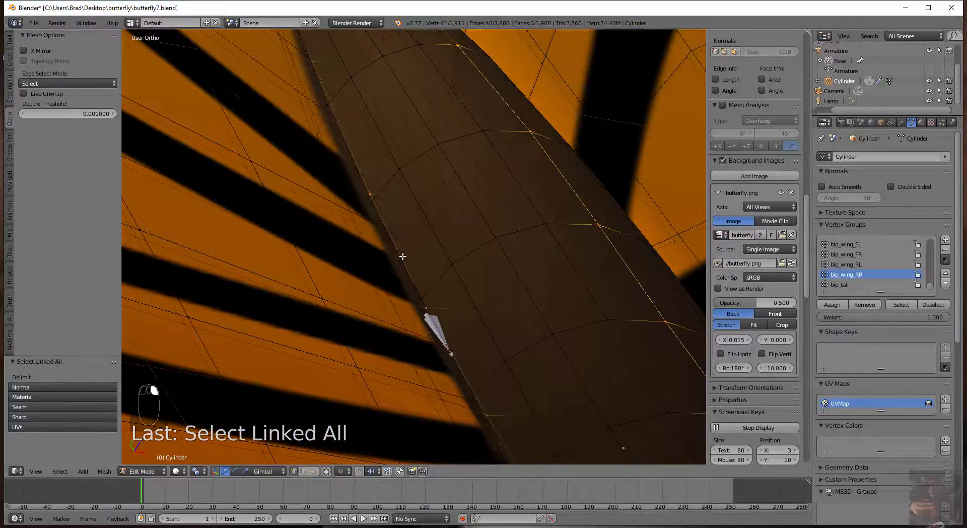
Select the two edge loops at the right rear wing's root and remove them from the bip_wing_RR vertex group.
right_click(398, 245, "alt")
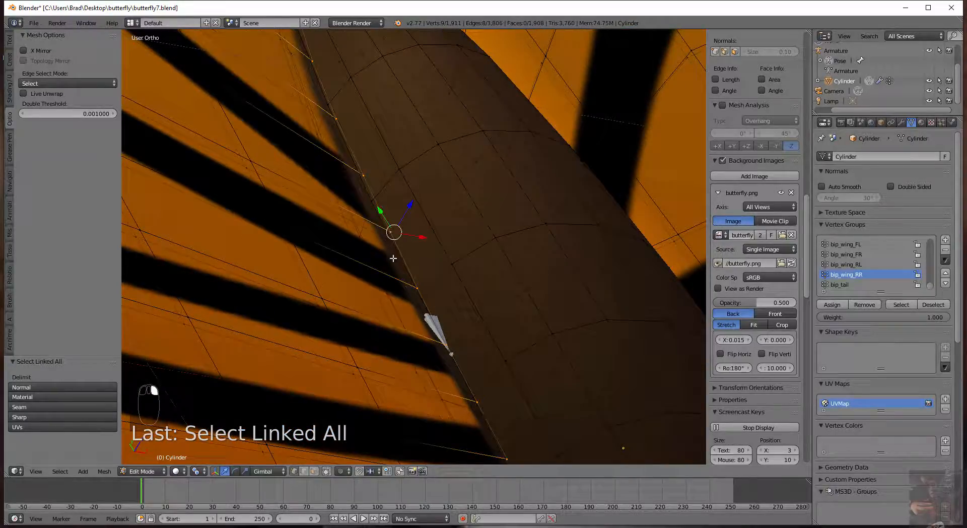
right_click(395, 257, "alt")
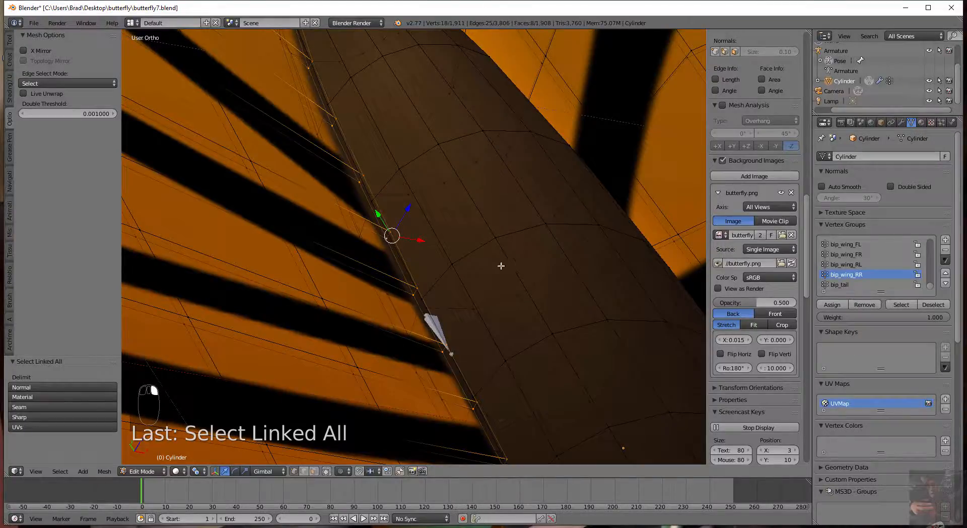
scroll(518, 308, "down", 3)
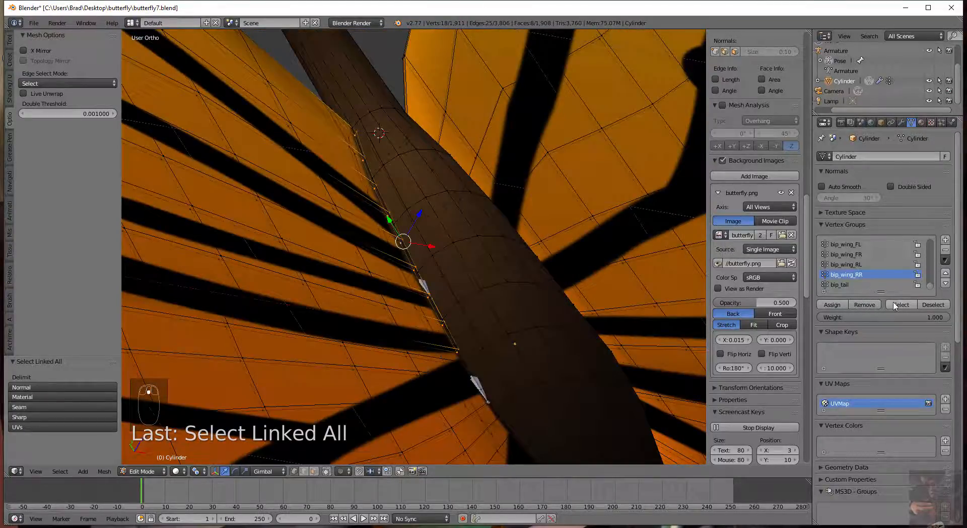
left_click(864, 305)
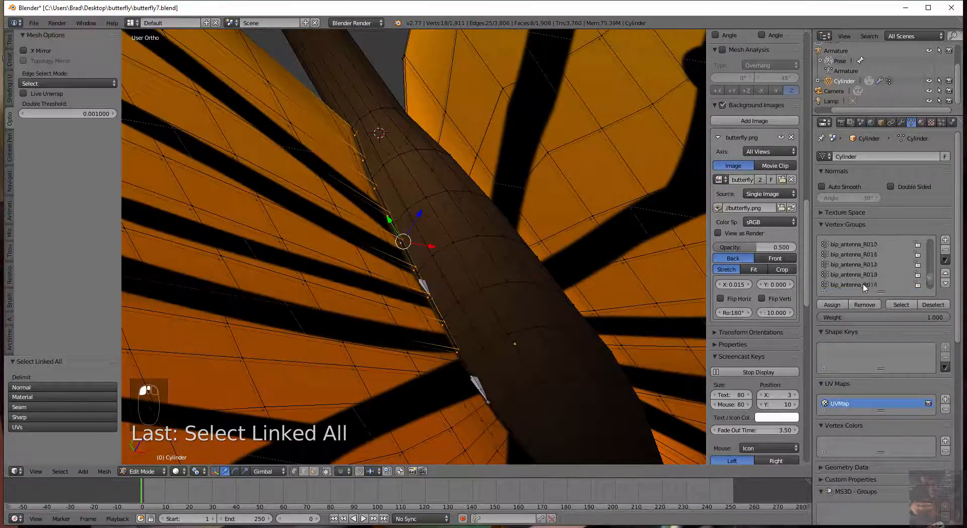
Assign the selected right rear wing-root vertices to the bip_body vertex group with a weight of 1.
scroll(864, 287, "up", 3)
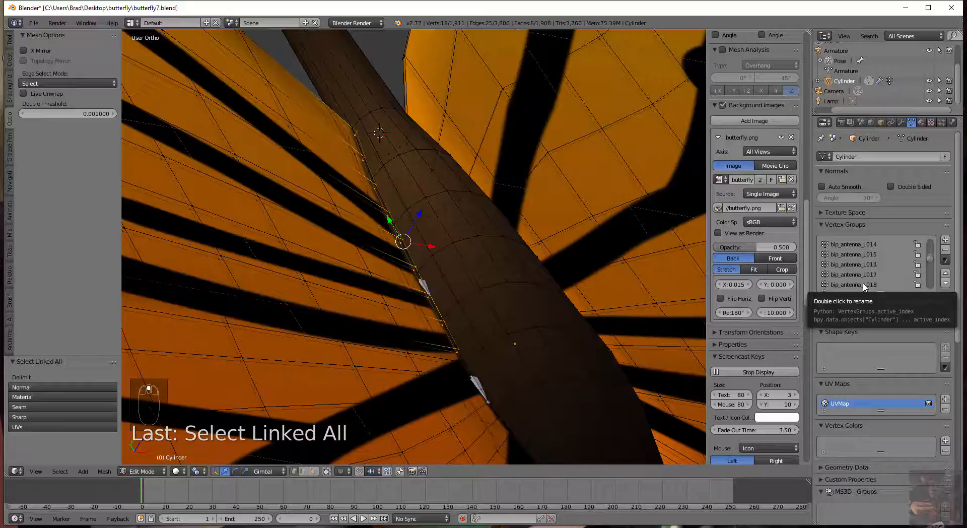
left_click(849, 245)
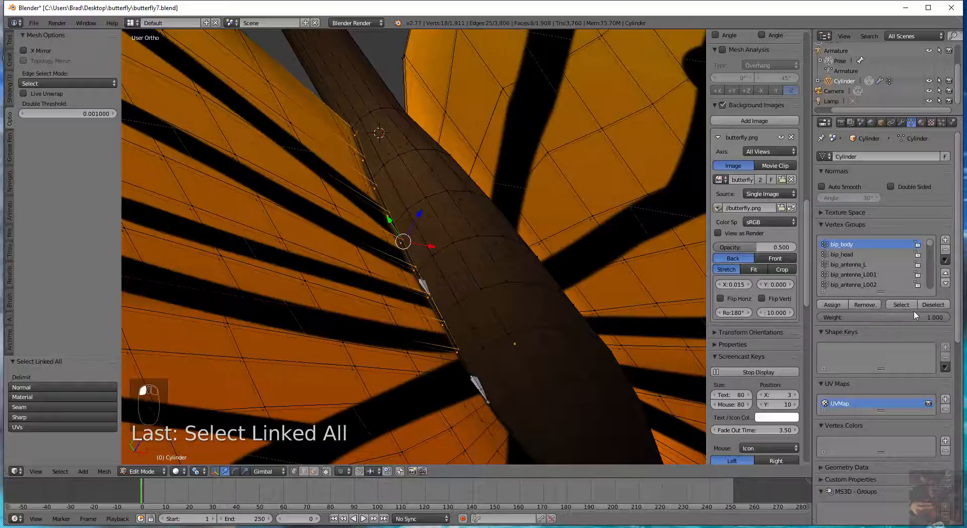
left_click(841, 307)
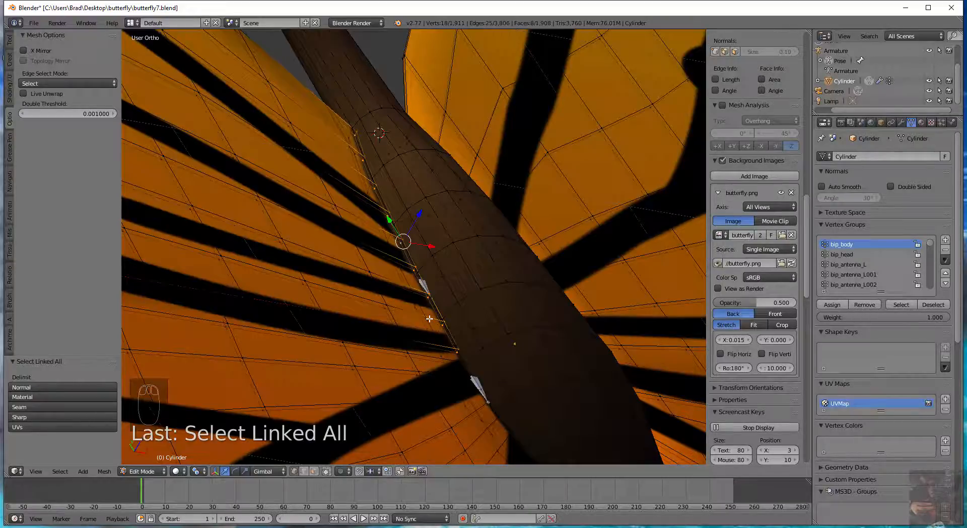
Return to the armature's Pose Mode, test rotating both right wing bones together around Y, and examine the wing roots up close.
key("KP_1")
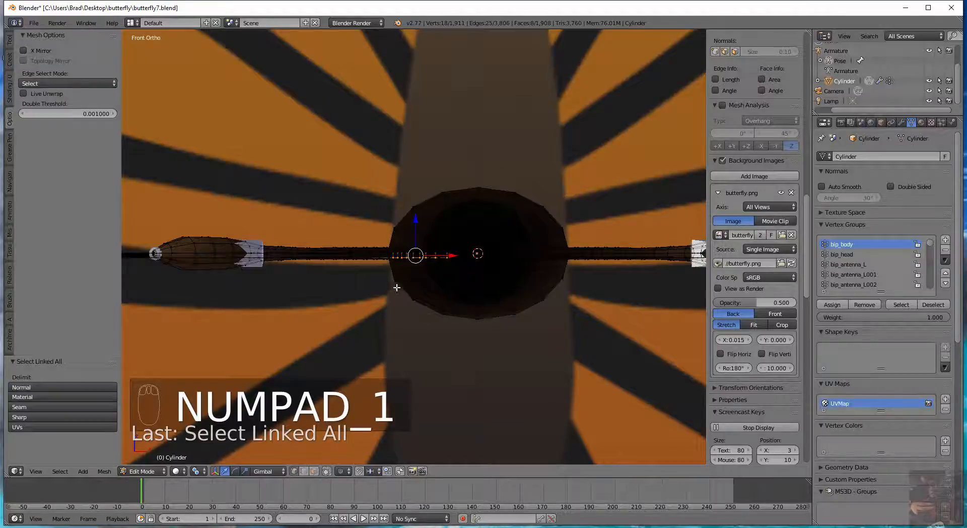
middle_click_drag(397, 287, 397, 309)
key("Tab")
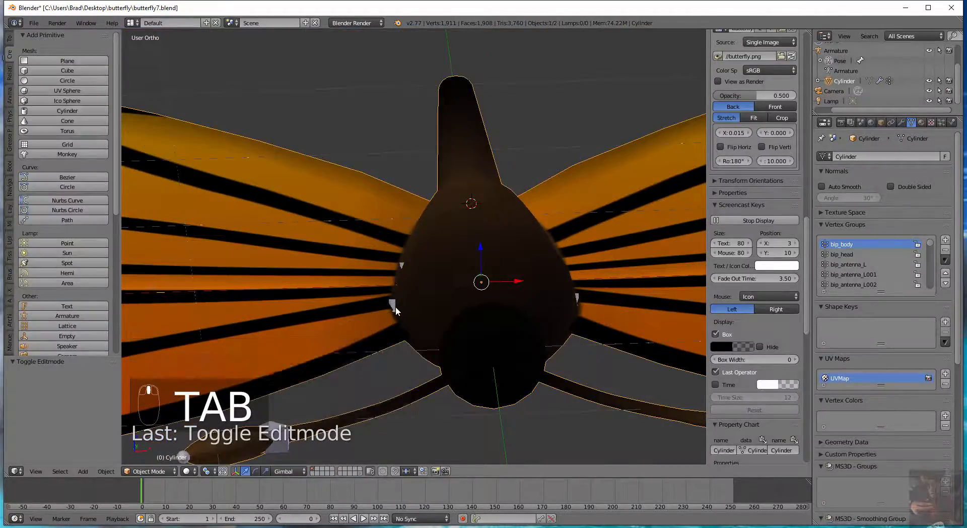
right_click(395, 306)
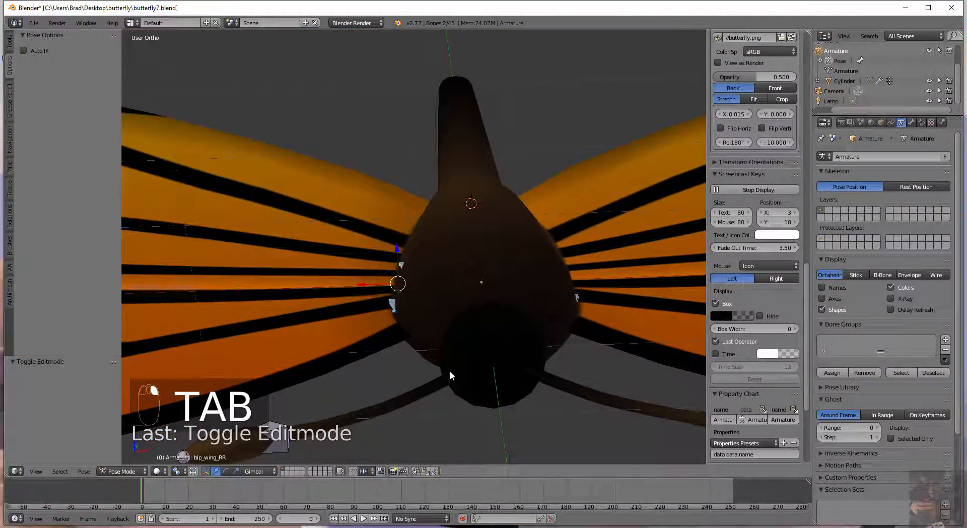
key("r")
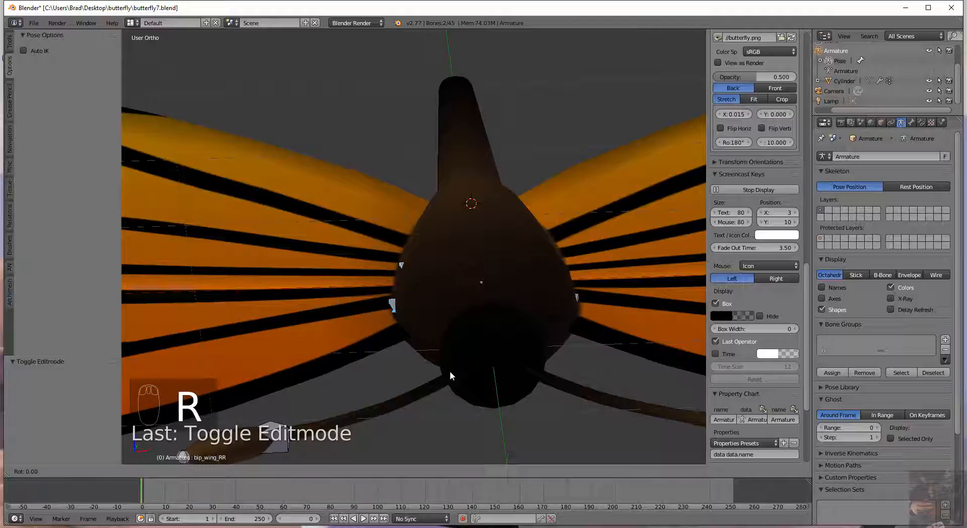
key("y")
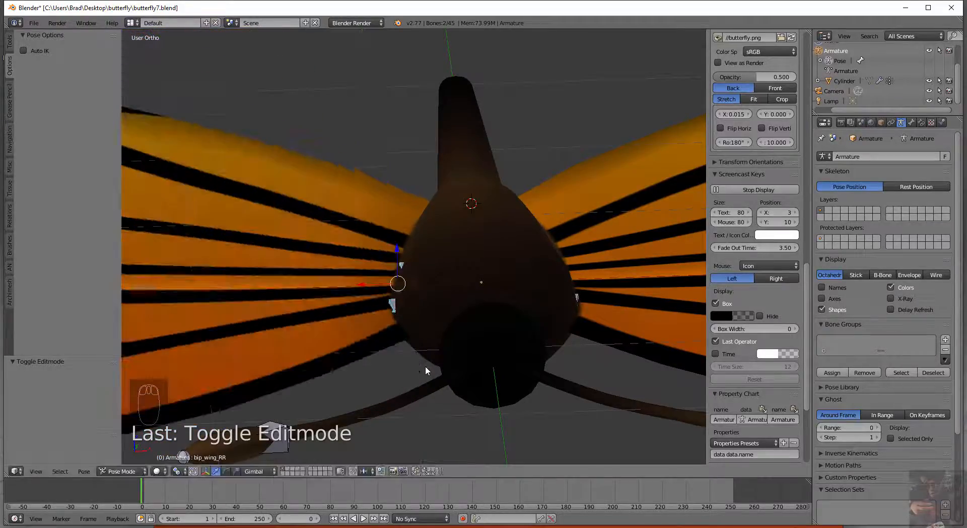
left_click(425, 365)
scroll(368, 361, "up", 2)
scroll(395, 403, "up", 2)
scroll(437, 287, "up", 2)
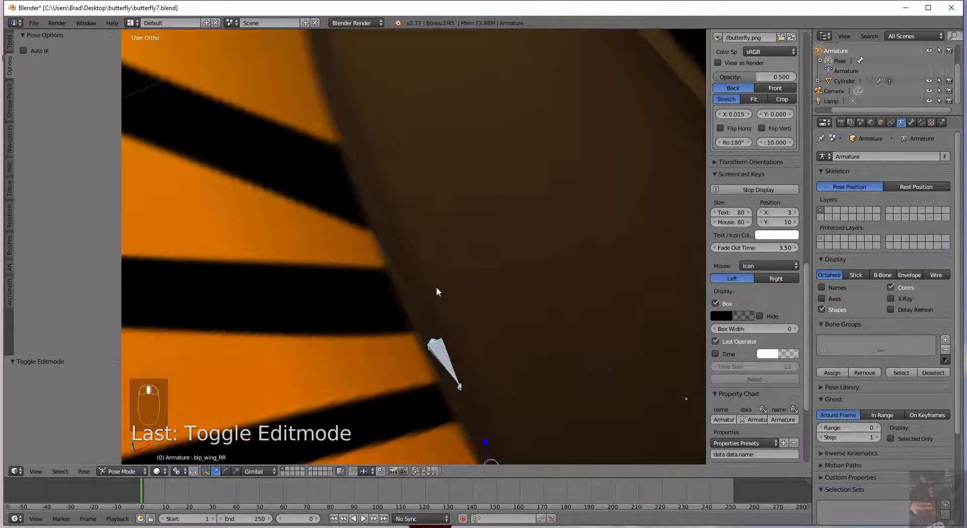
In the butterfly mesh's Edit Mode, select the two edge loops at the right rear wing's root.
key("Tab")
key("Tab")
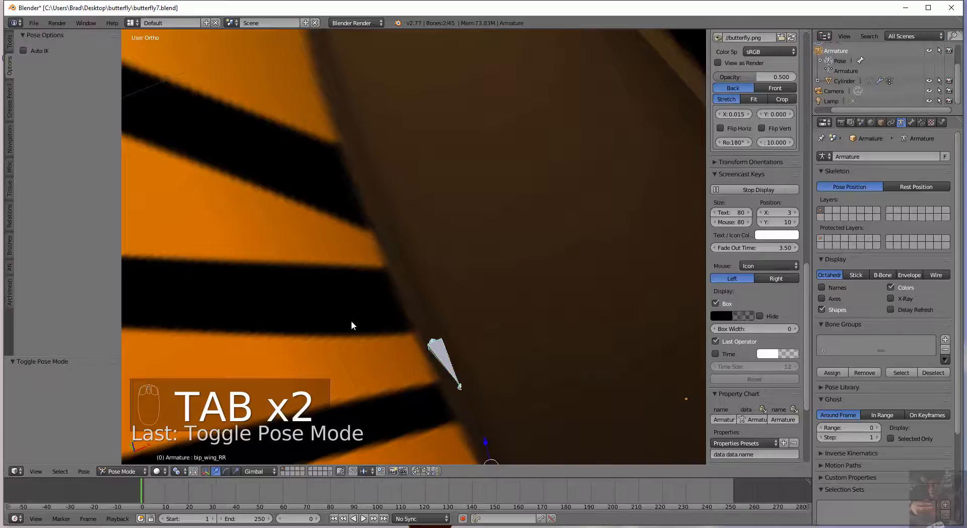
right_click(407, 366)
key("Tab")
scroll(382, 328, "down", 4)
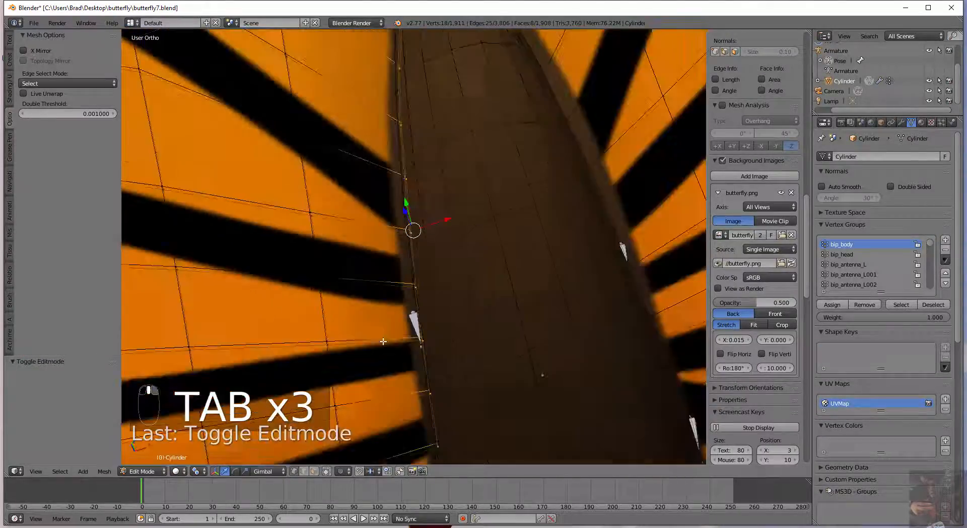
middle_click_drag(373, 341, 401, 376)
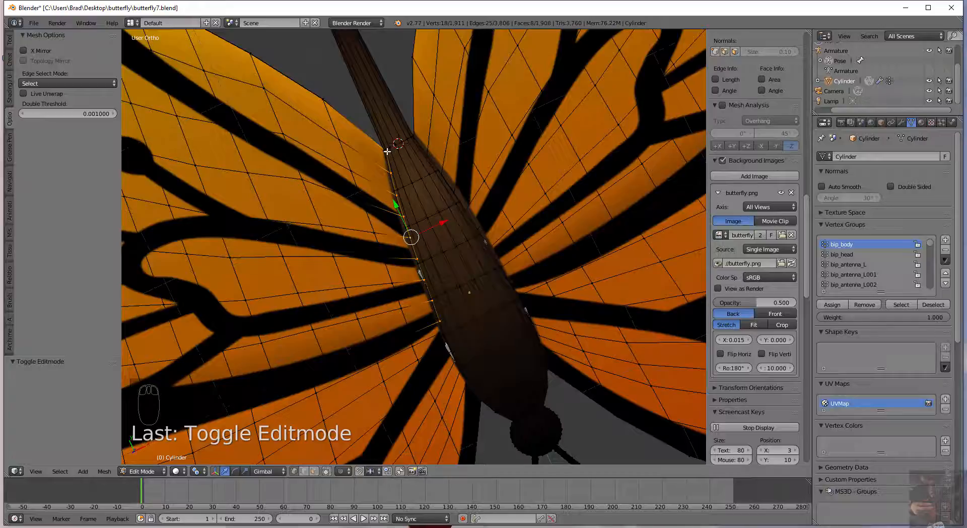
right_click(394, 181, "alt")
right_click(393, 182, "alt")
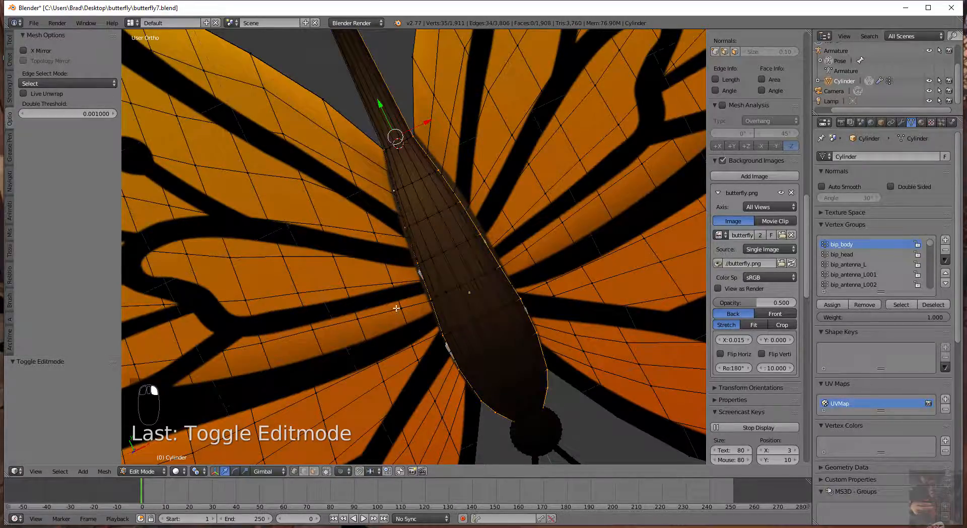
scroll(332, 205, "up", 5)
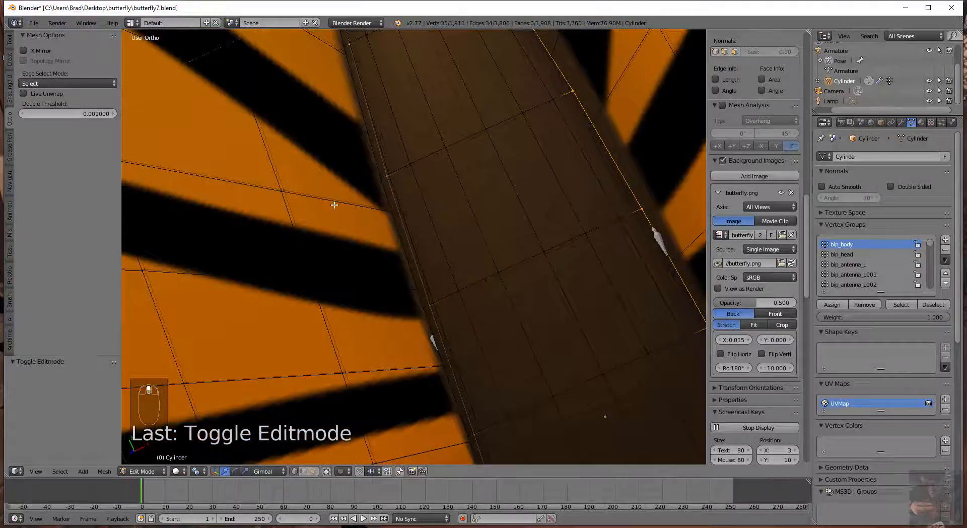
scroll(382, 209, "up", 4)
middle_click_drag(526, 308, 547, 111)
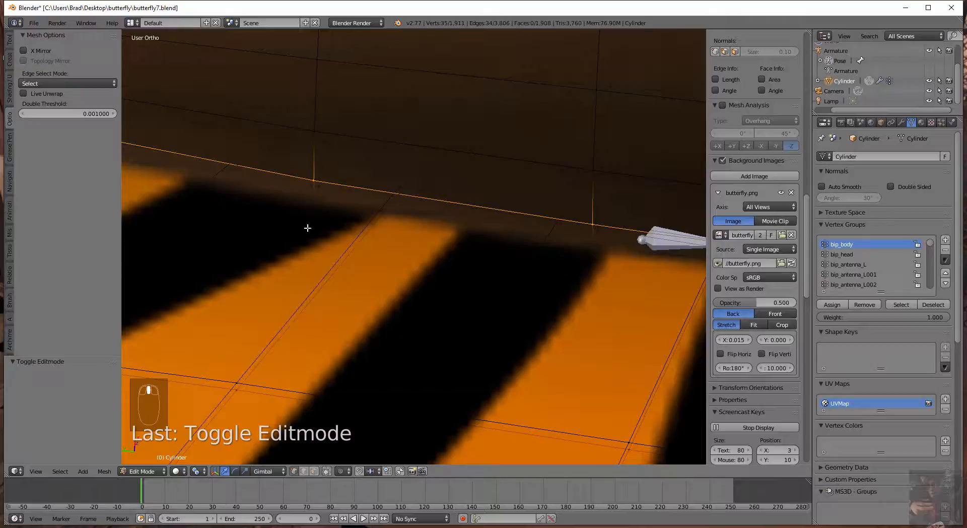
right_click(279, 165, "alt")
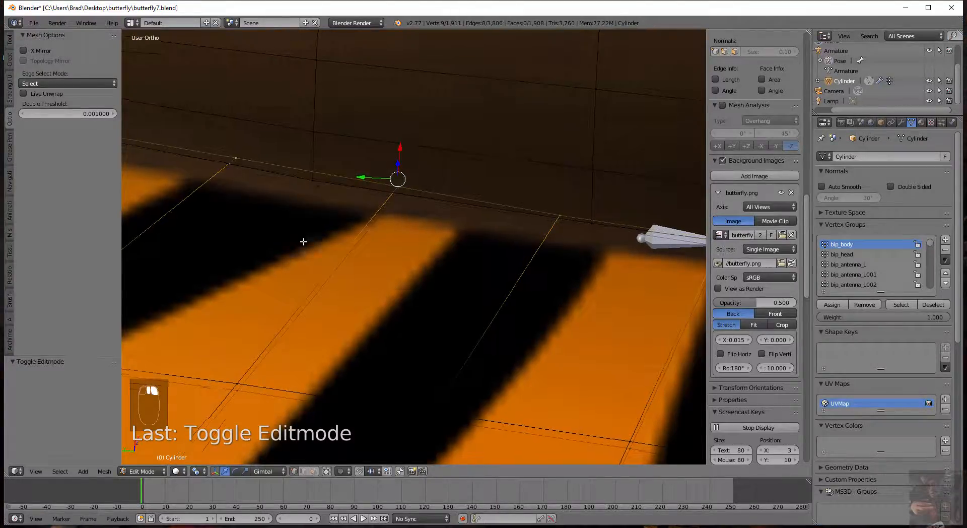
middle_click_drag(304, 242, 255, 174)
right_click(275, 171, "alt+shift")
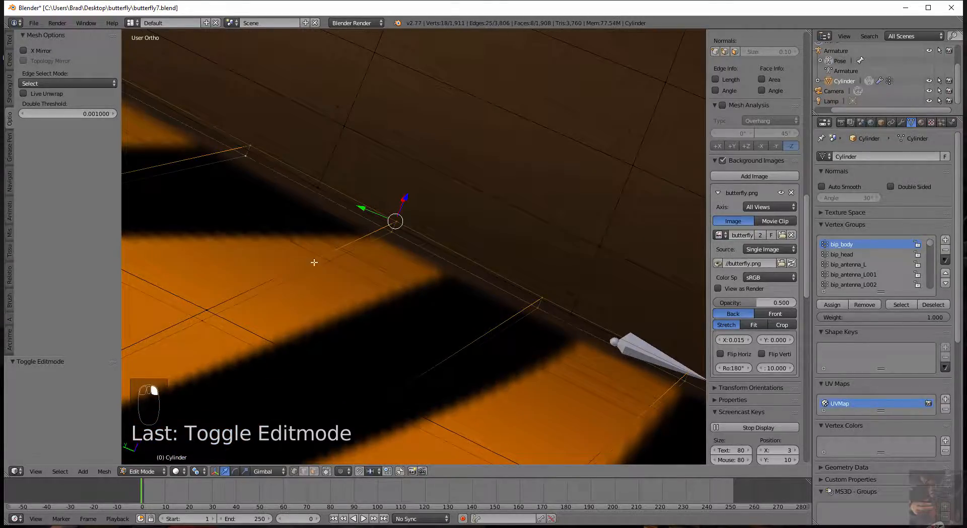
Snap the 3D cursor to the selected right rear wing-root loops.
middle_click_drag(316, 260, 422, 294)
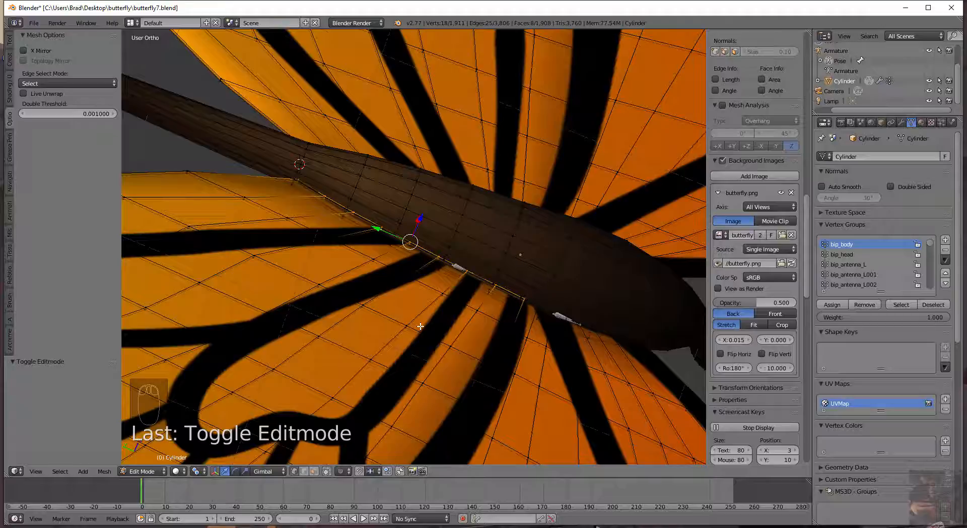
key("shift+s")
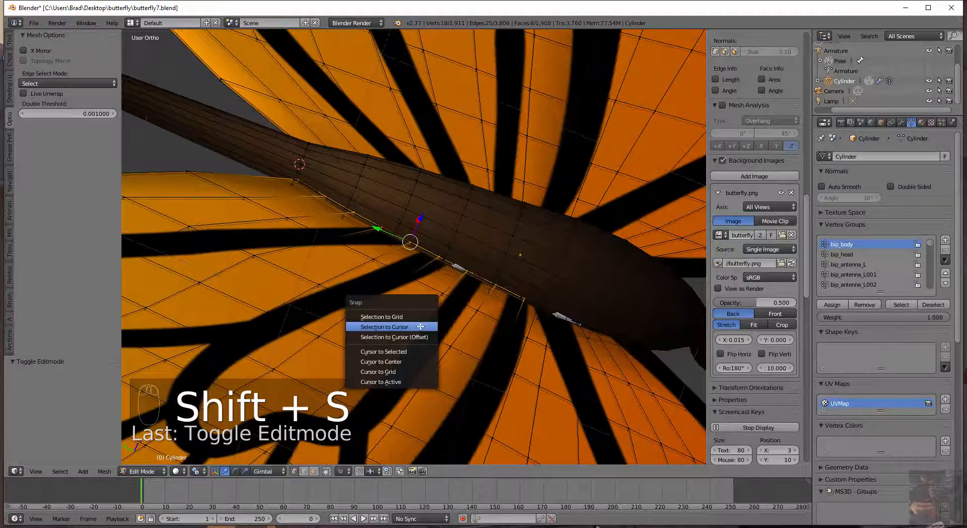
left_click(411, 351)
In the armature's Edit Mode, snap the bip_wing_RR bone to the 3D cursor.
key("Tab")
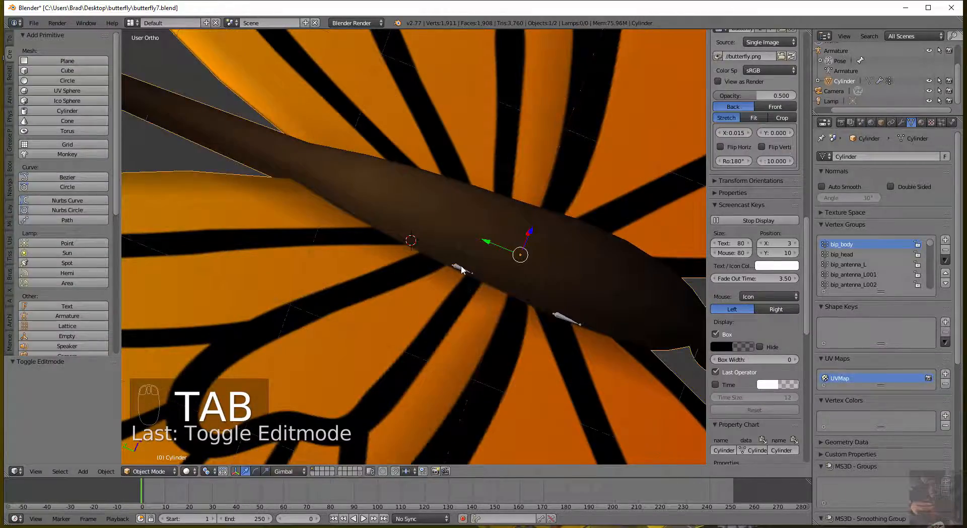
right_click(461, 270)
key("Tab")
middle_click_drag(474, 375, 320, 72)
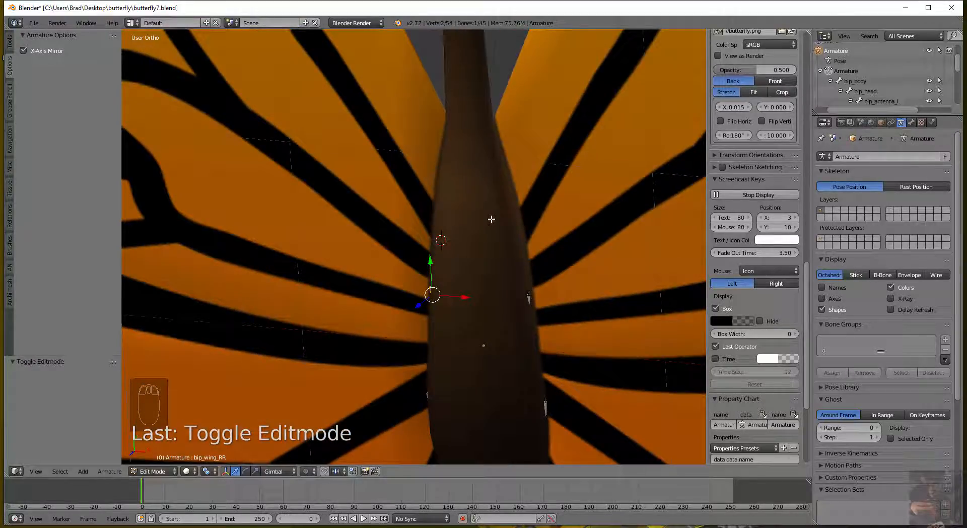
key("shift+s")
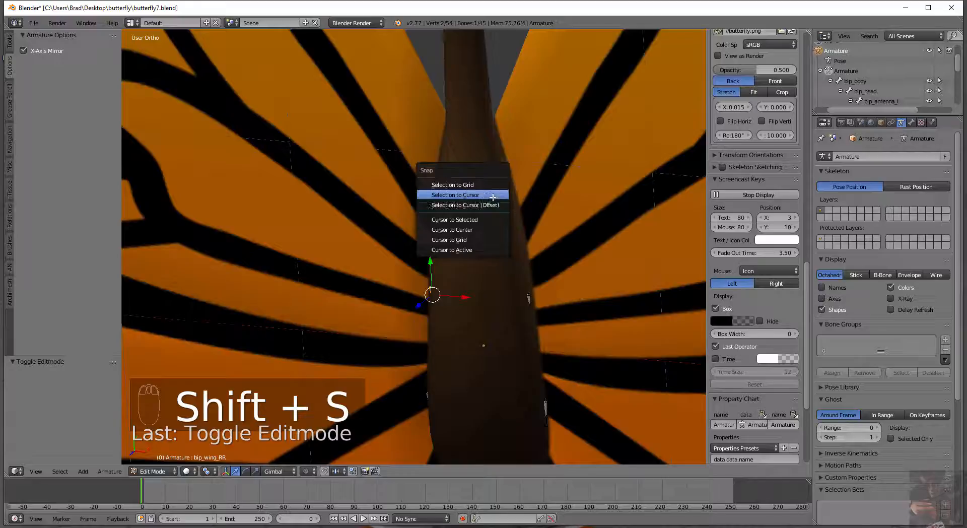
left_click(492, 197)
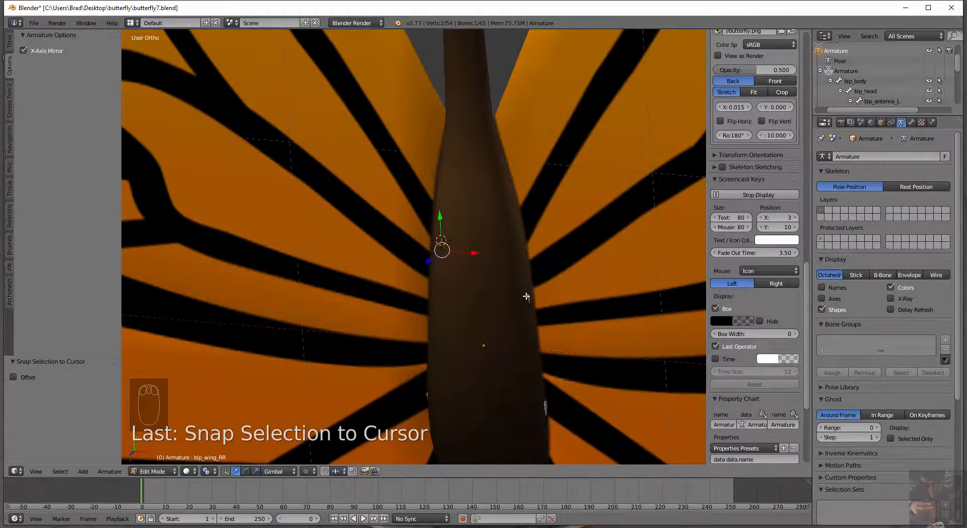
Return to the mesh's Edit Mode and select the two edge loops at the left rear wing's root.
middle_click_drag(539, 206, 560, 183)
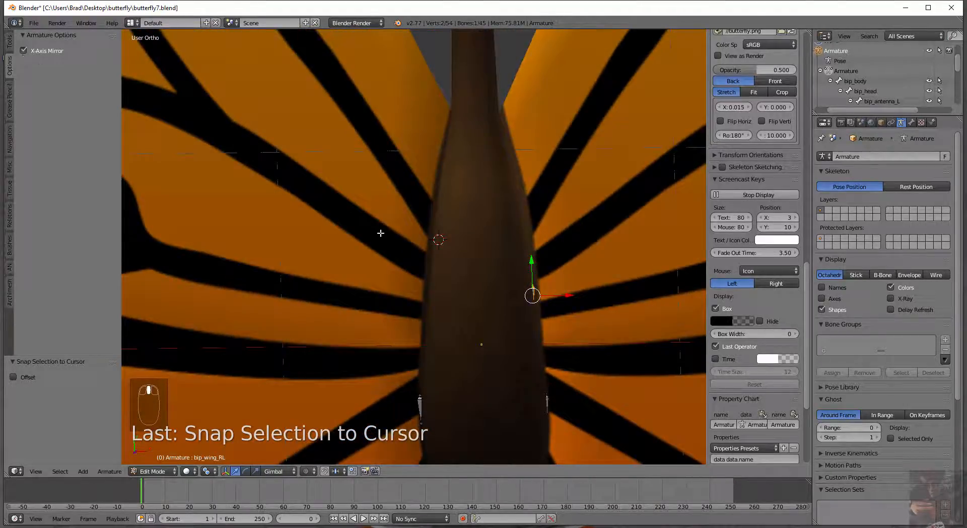
middle_click_drag(562, 312, 561, 331)
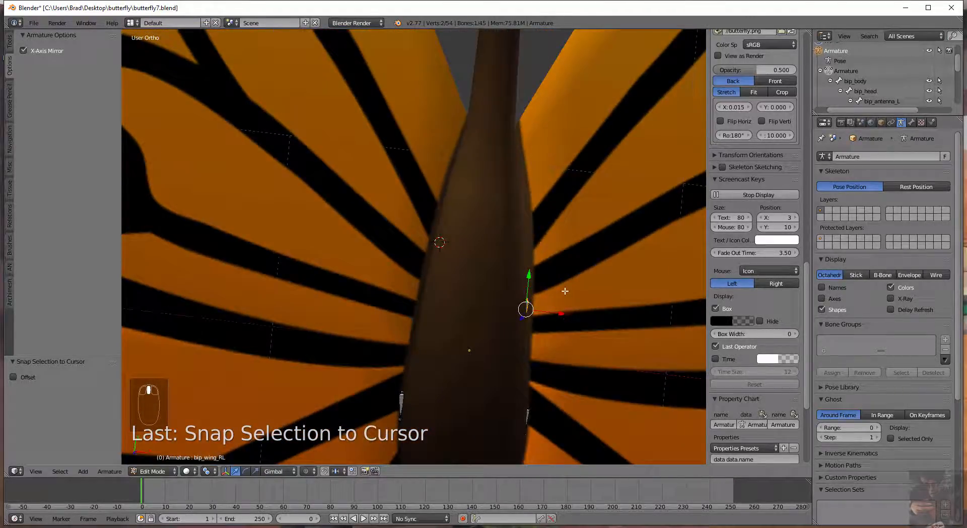
key("Tab")
right_click(557, 268)
key("Tab")
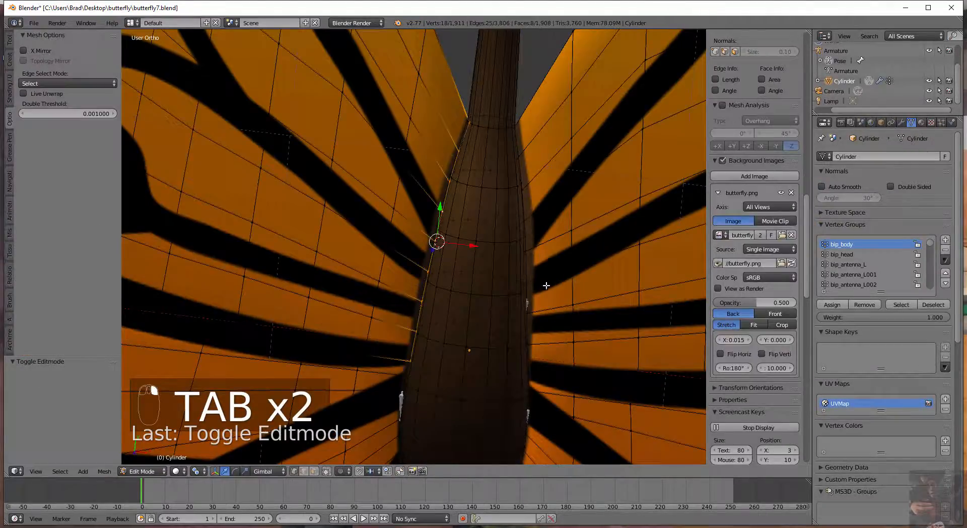
middle_click_drag(541, 261, 526, 298)
scroll(456, 298, "up", 5)
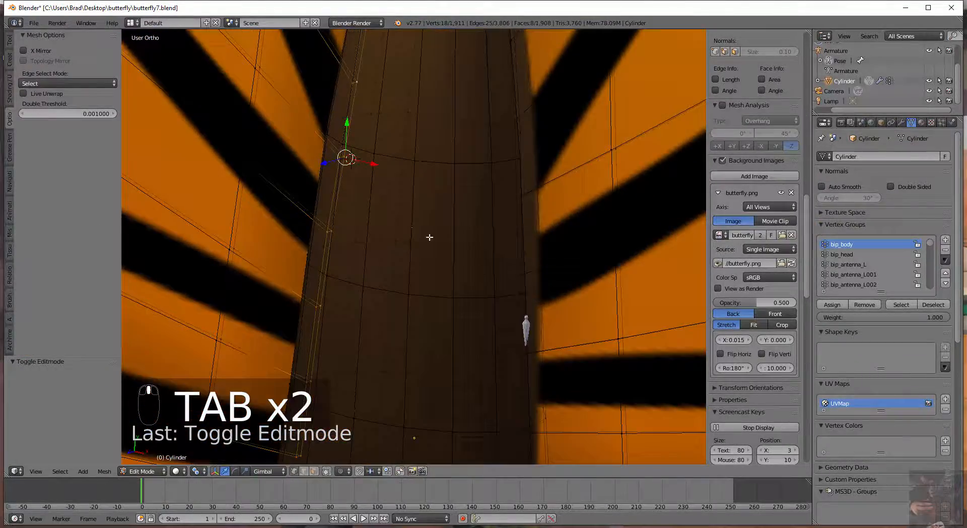
right_click(524, 284, "alt")
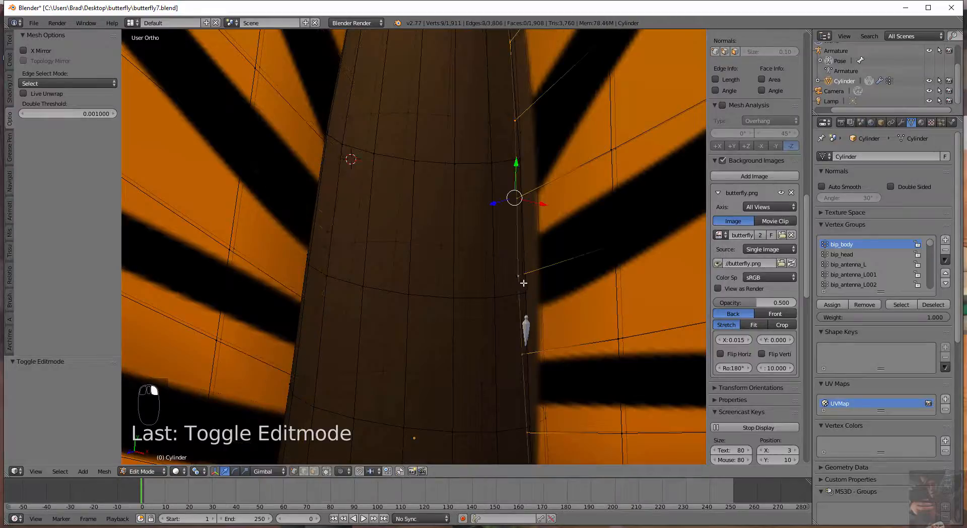
right_click(523, 255, "alt+shift")
Snap the 3D cursor to the selected left rear wing-root loops.
scroll(515, 297, "down", 5)
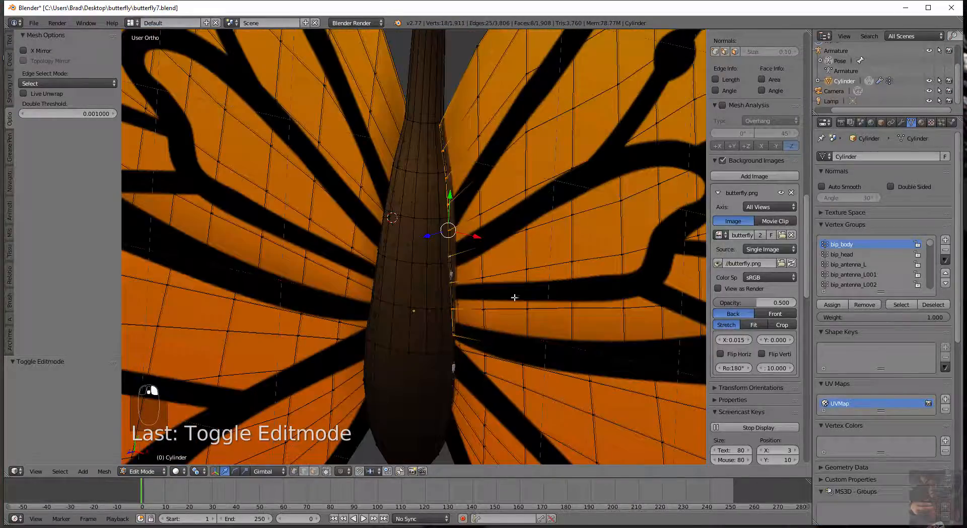
middle_click_drag(470, 320, 534, 295)
key("shift+s")
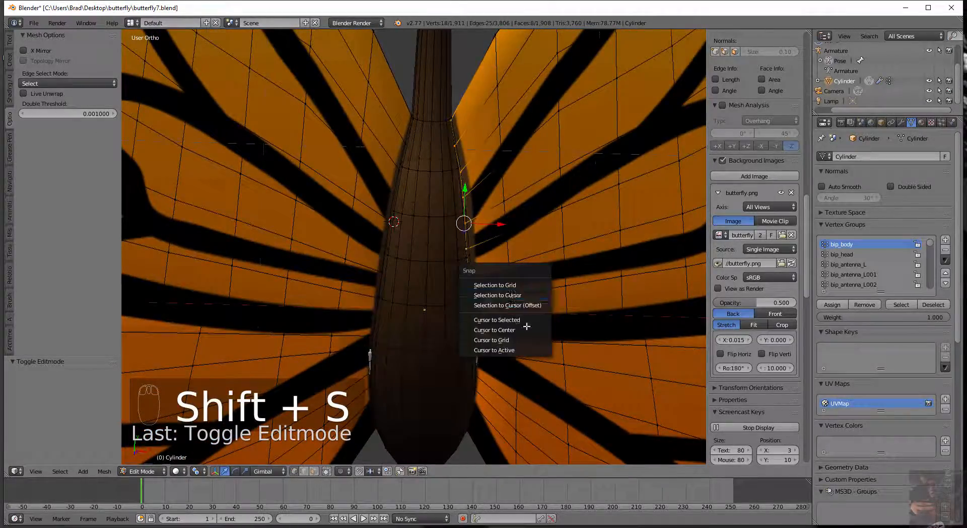
left_click(526, 318)
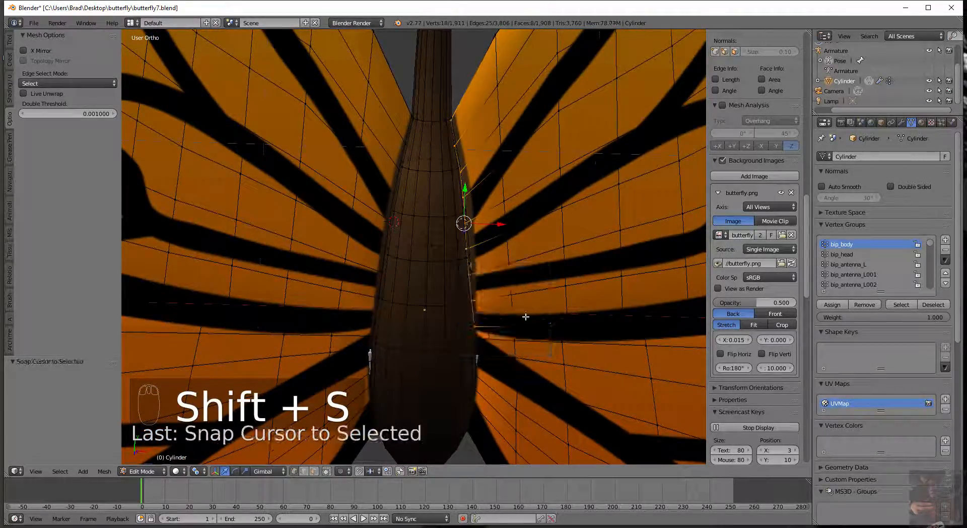
Switch to editing the armature and snap the bip_wing_RL bone to the 3D cursor.
key("Tab")
right_click(470, 267)
key("Tab")
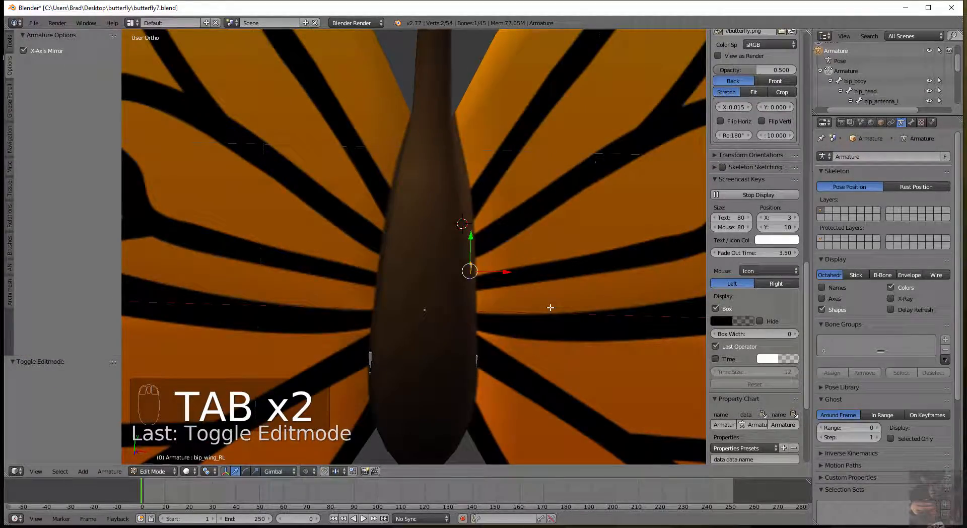
key("shift+s")
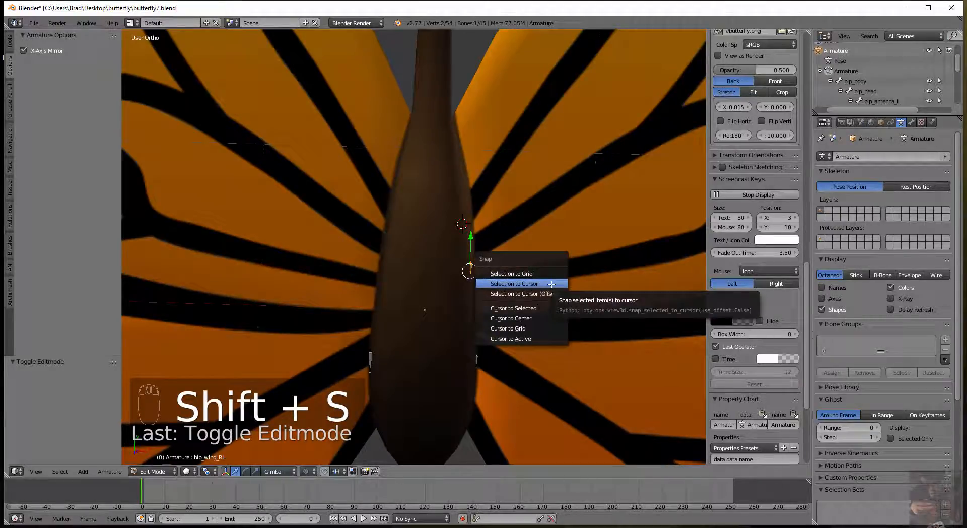
left_click(551, 284)
Switch to the mesh's Edit Mode and examine up close how the 3D cursor lines up with the left rear wing's root.
middle_click_drag(528, 319, 521, 291)
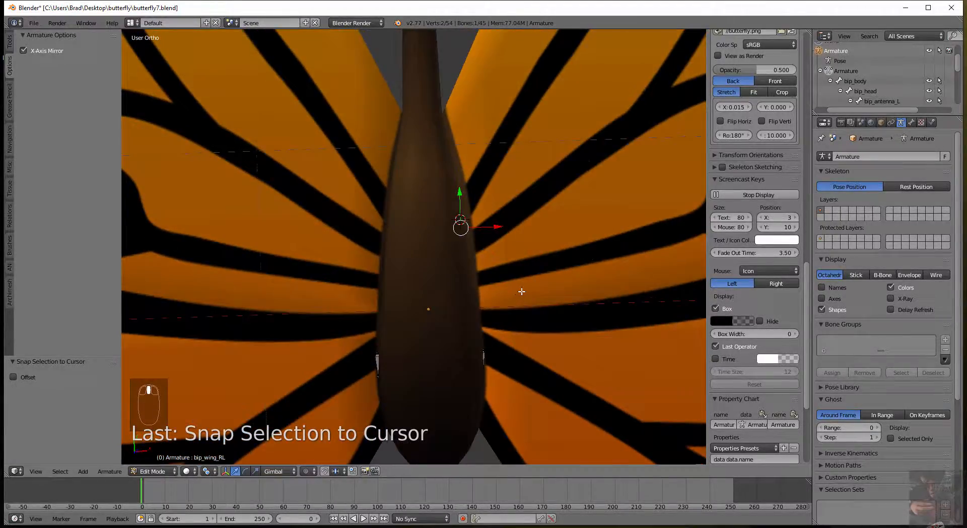
key("Tab")
right_click(524, 257)
key("Tab")
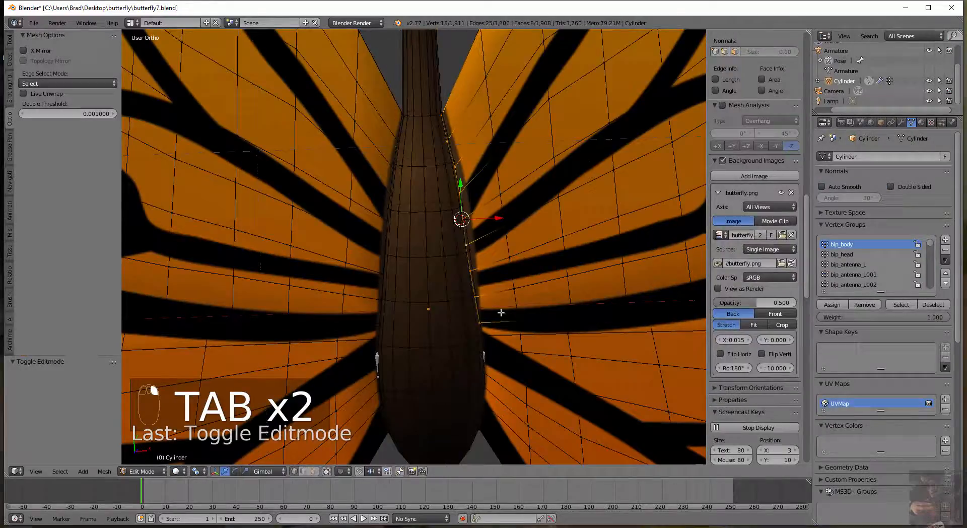
scroll(449, 304, "up", 8)
middle_click_drag(460, 204, 277, 336, "shift")
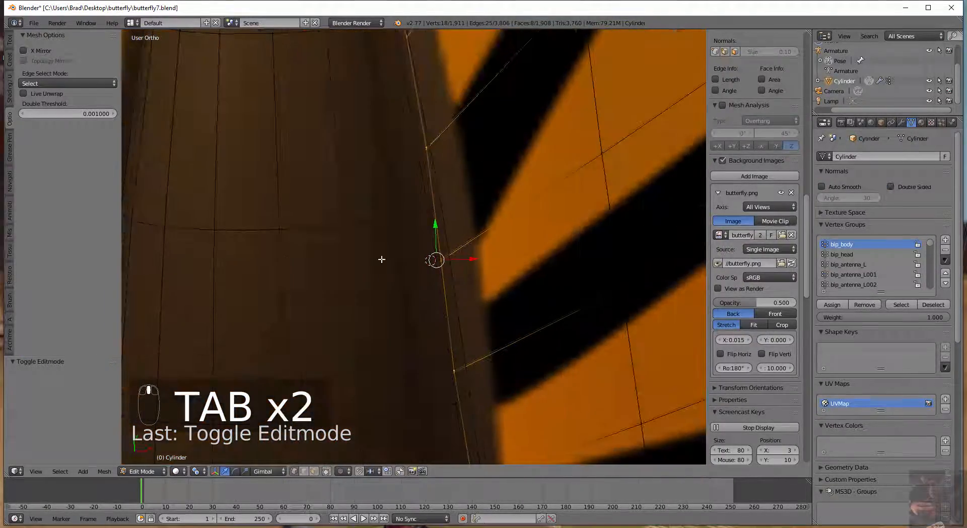
scroll(390, 234, "up", 6)
scroll(469, 257, "up", 5)
scroll(469, 257, "down", 6)
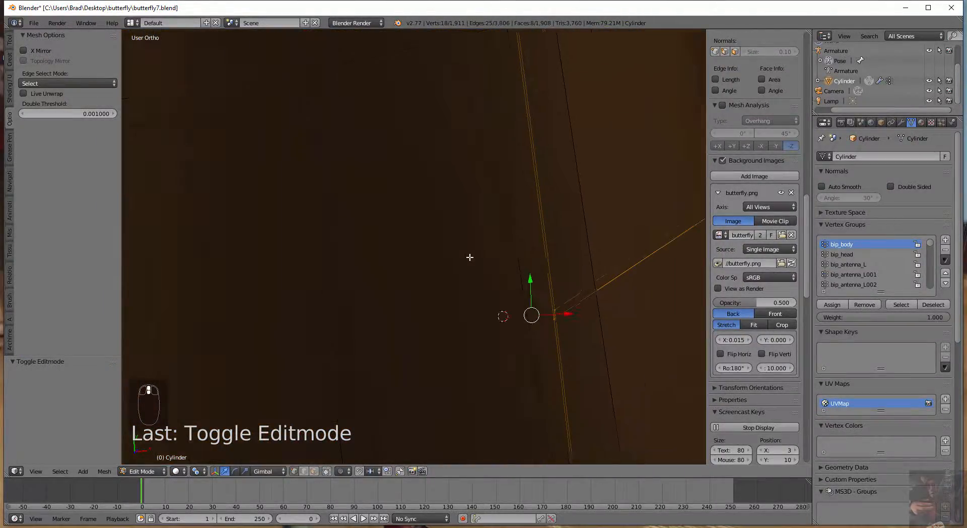
scroll(470, 257, "down", 6)
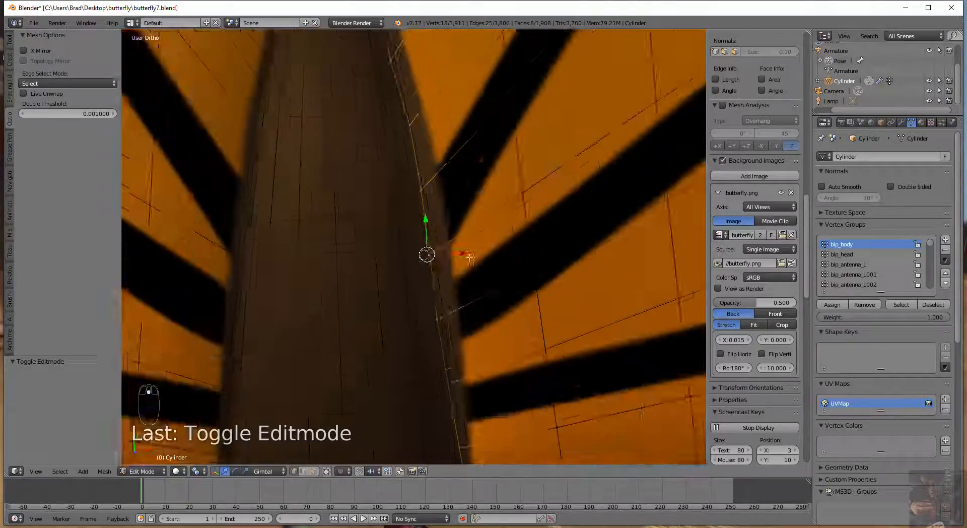
scroll(500, 280, "down", 4)
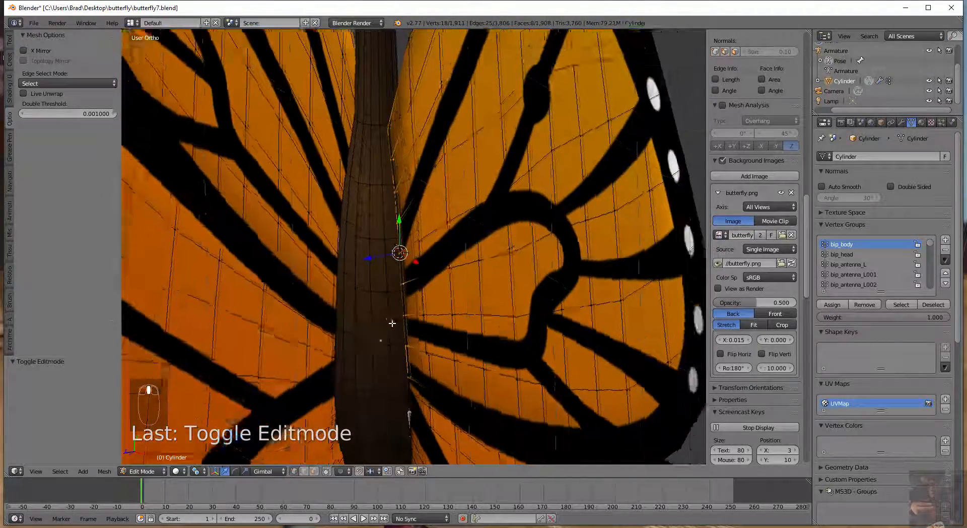
scroll(514, 279, "up", 4)
scroll(577, 264, "down", 3)
scroll(512, 268, "up", 3)
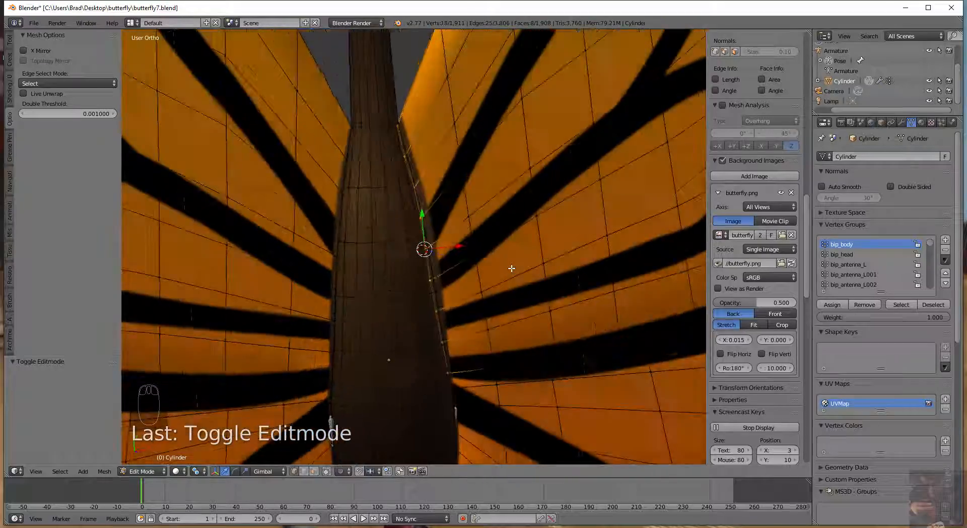
scroll(377, 271, "up", 6)
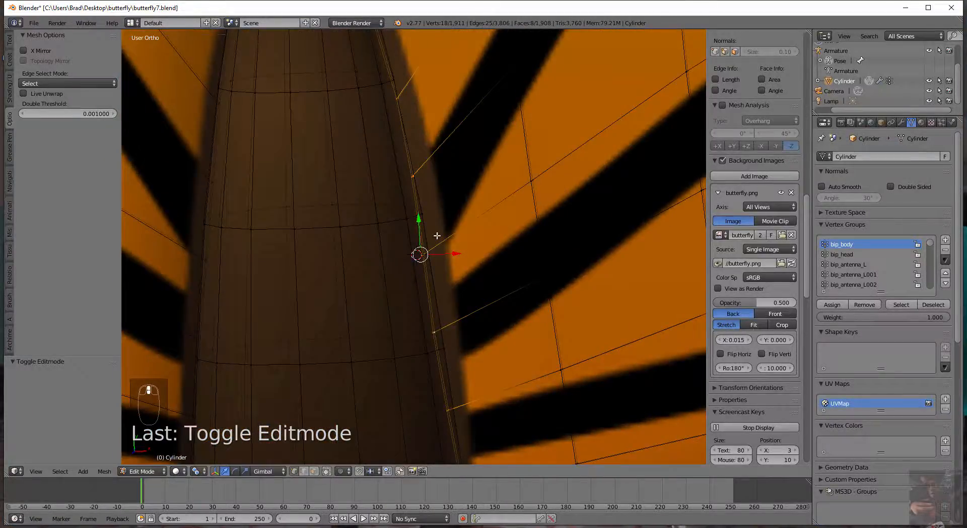
scroll(437, 235, "up", 6)
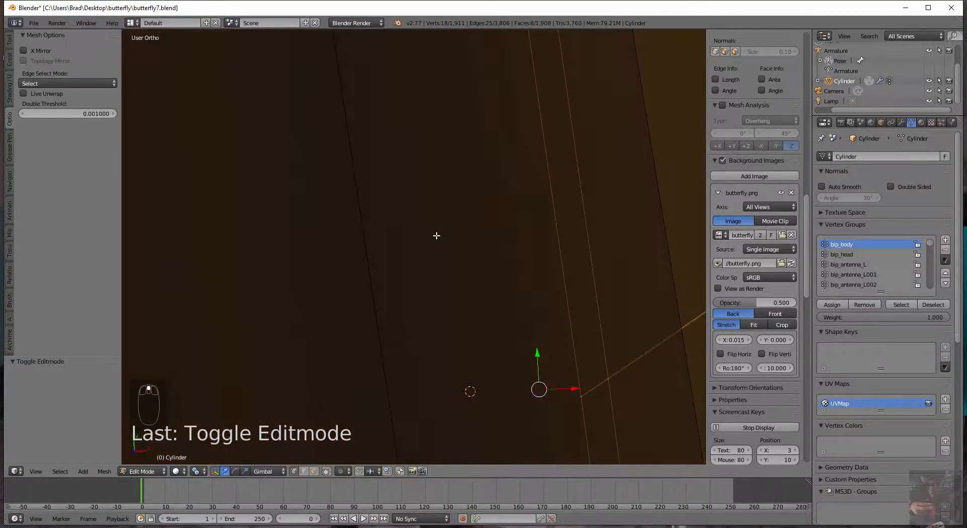
scroll(437, 235, "down", 10)
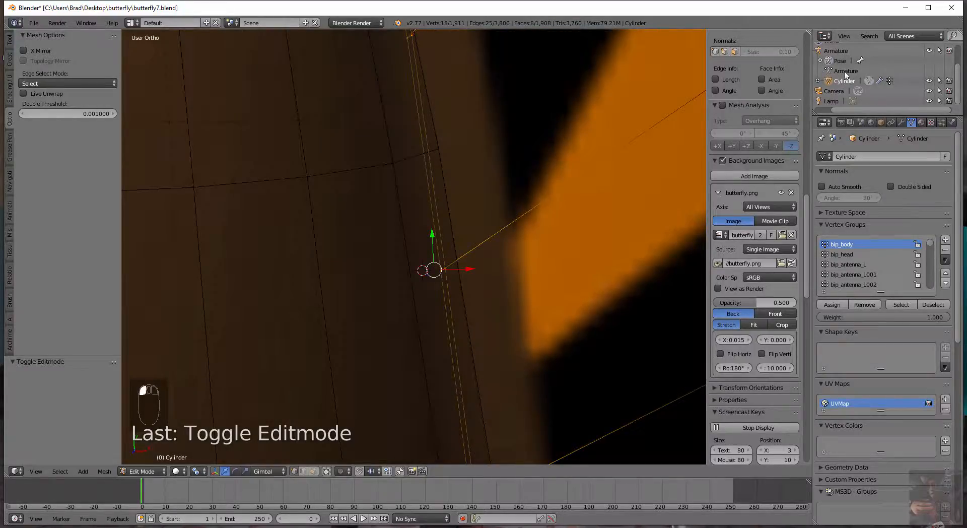
Leave the armature's Edit Mode, enable X-Ray display for the armature, and view the rear wing bones in wireframe.
left_click(845, 71)
scroll(864, 91, "down", 4)
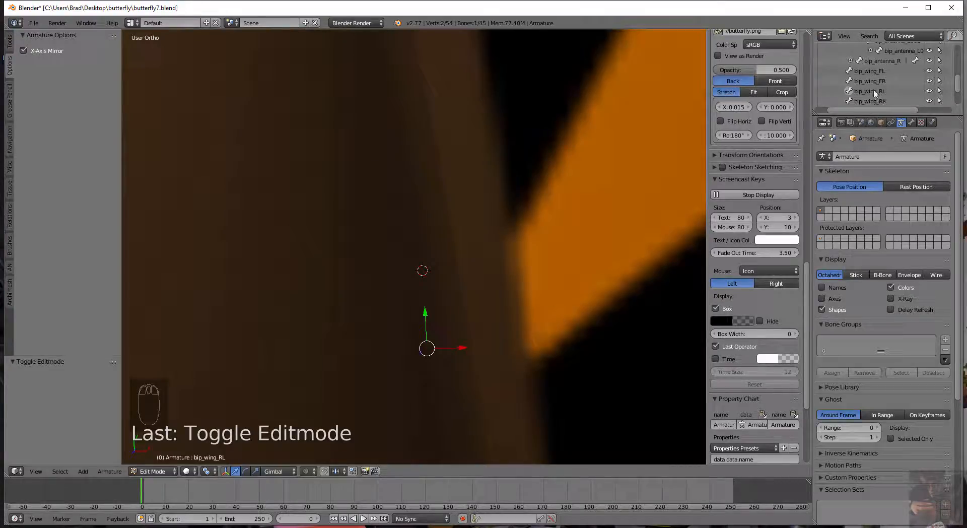
scroll(330, 261, "down", 6)
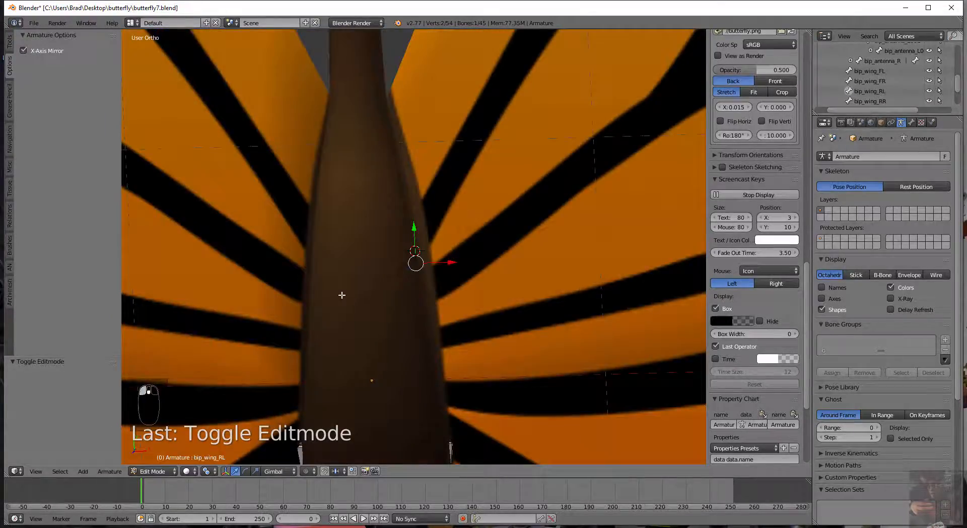
middle_click_drag(378, 258, 406, 281)
key("Tab")
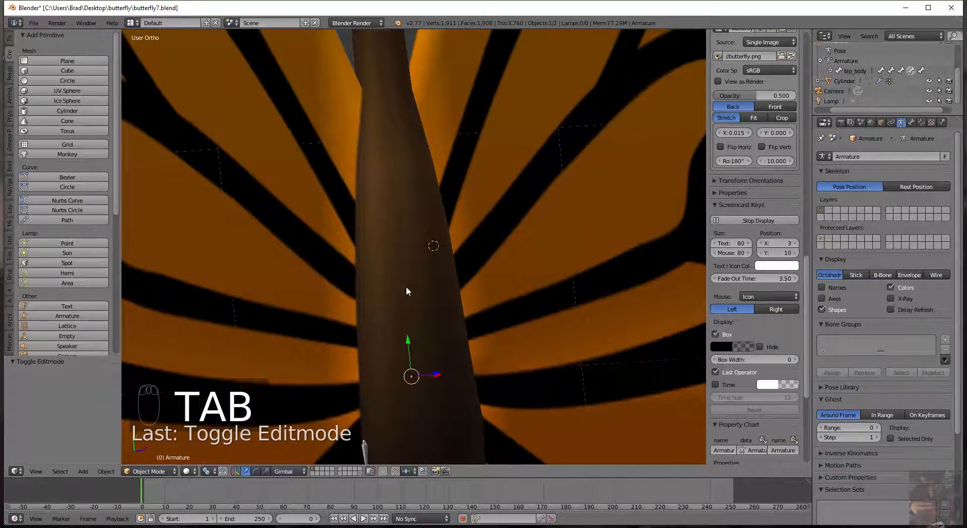
key("z")
middle_click_drag(447, 280, 300, 283)
scroll(433, 289, "up", 3)
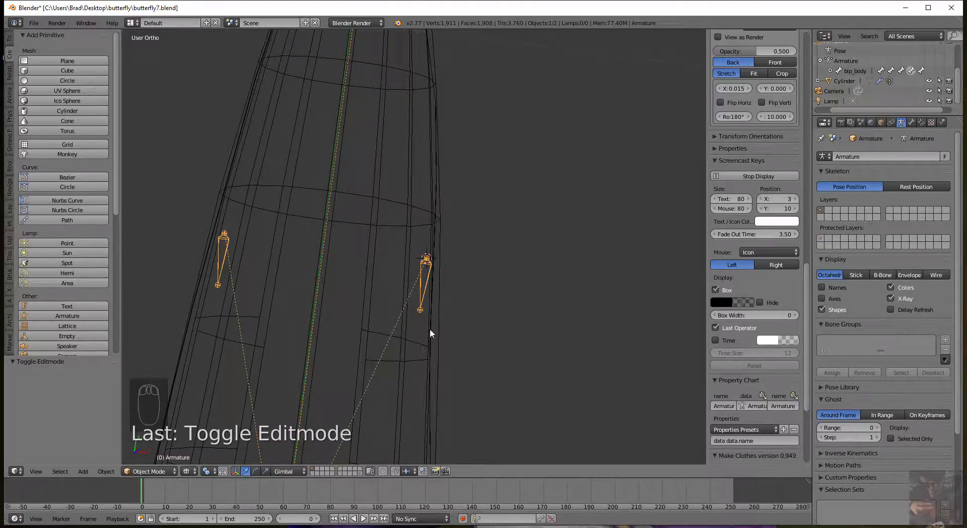
Set the viewport shading back to Solid with the armature in Object Mode.
key("Tab")
key("Tab")
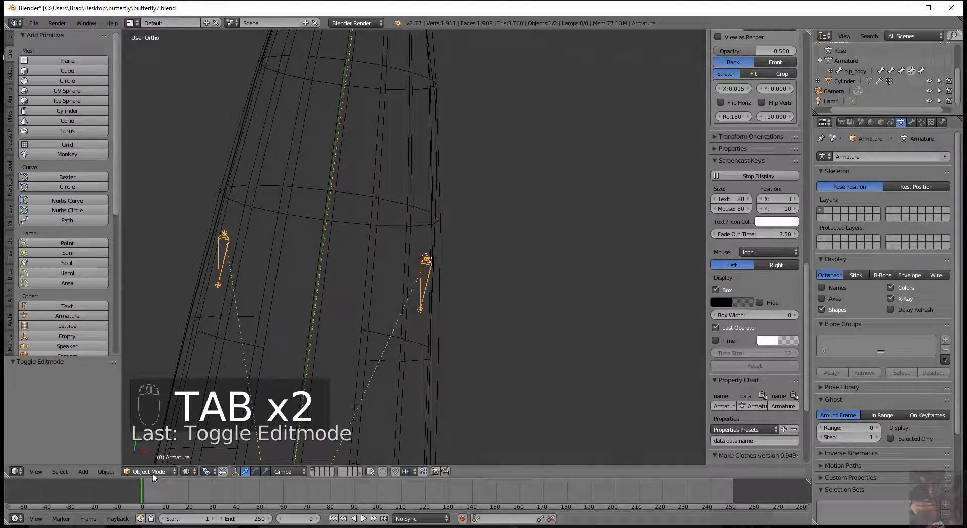
left_click(150, 471)
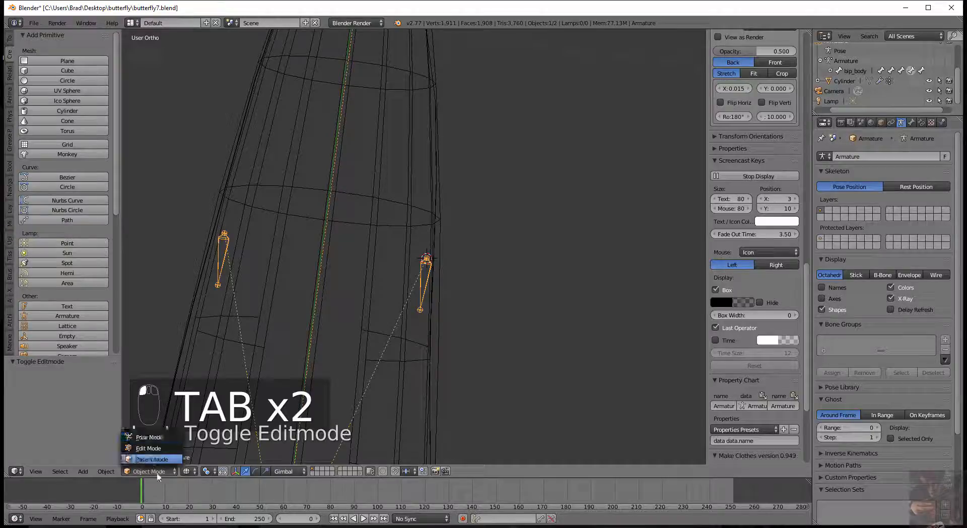
left_click(187, 470)
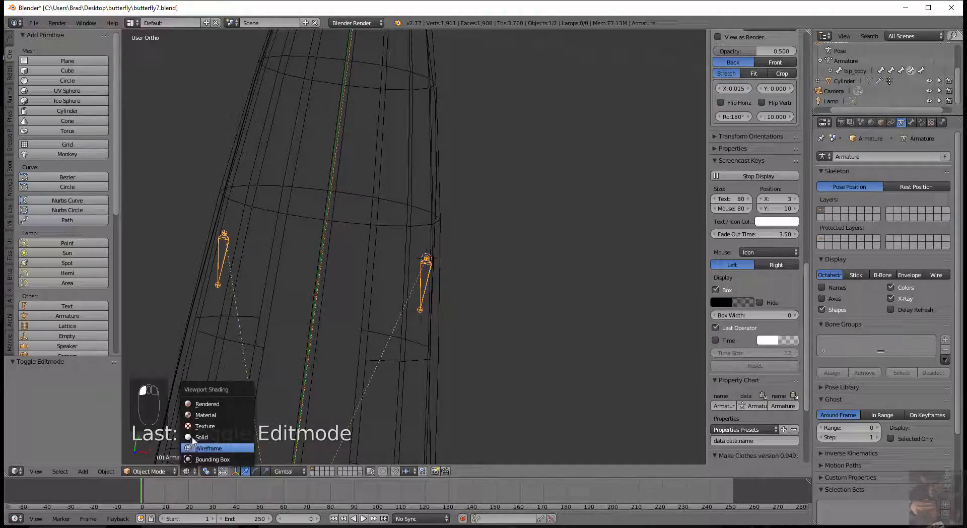
left_click(193, 437)
scroll(418, 359, "down", 7)
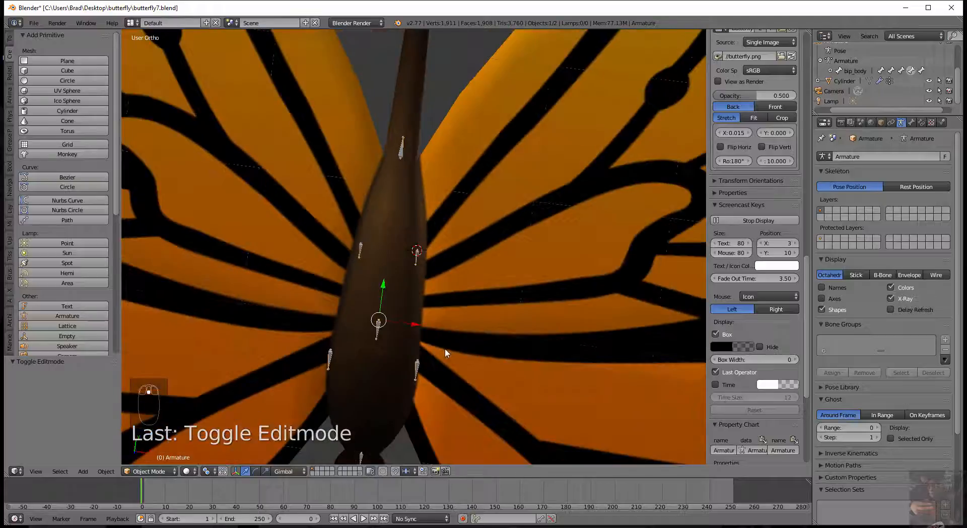
In the mesh's Edit Mode, select the two root vertices beside the bip_wing_RL bone's head and snap the 3D cursor to them.
middle_click_drag(445, 349, 462, 291)
scroll(458, 327, "up", 10)
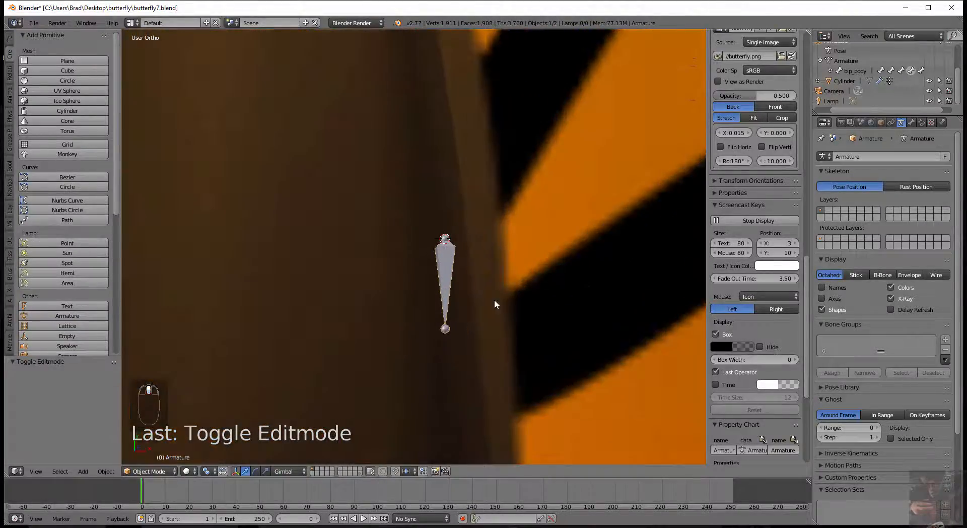
right_click(543, 277)
key("Tab")
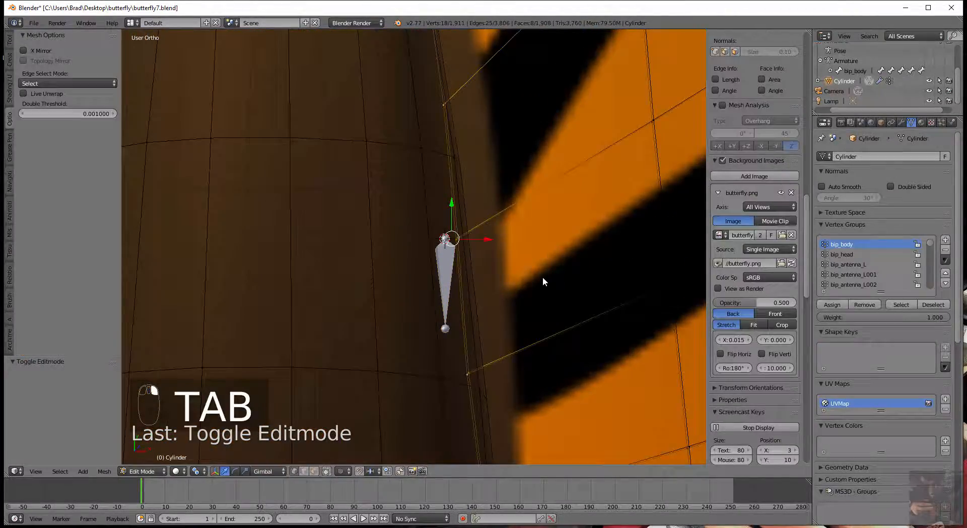
middle_click_drag(464, 311, 433, 376, "shift")
scroll(408, 334, "up", 3)
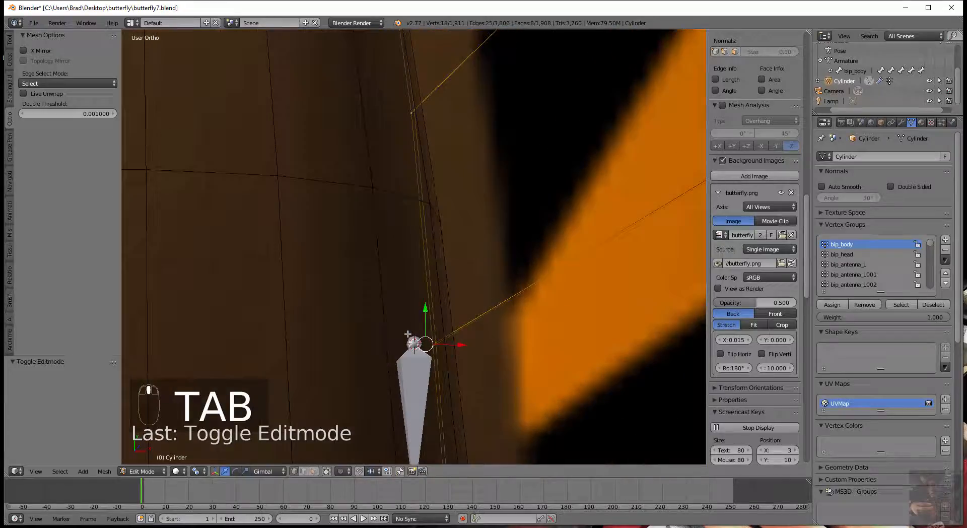
right_click(433, 343)
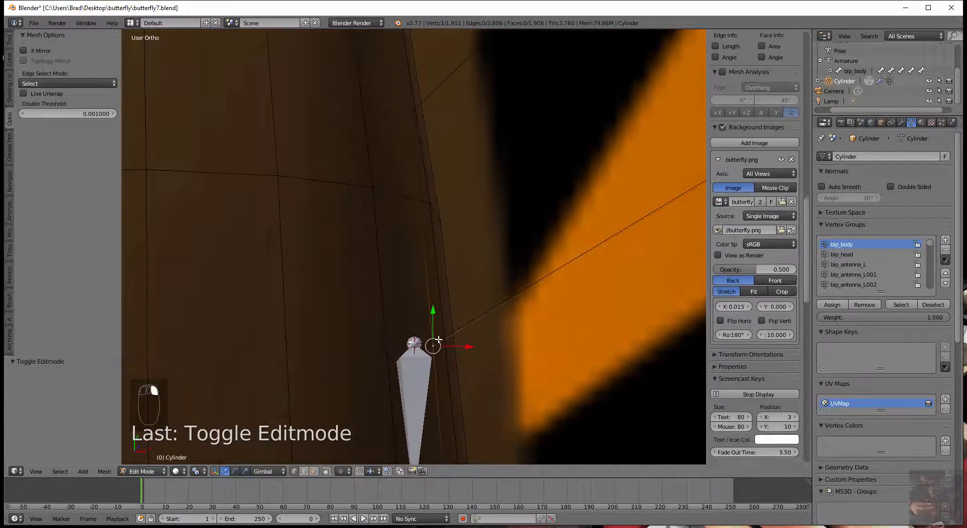
key("shift+s")
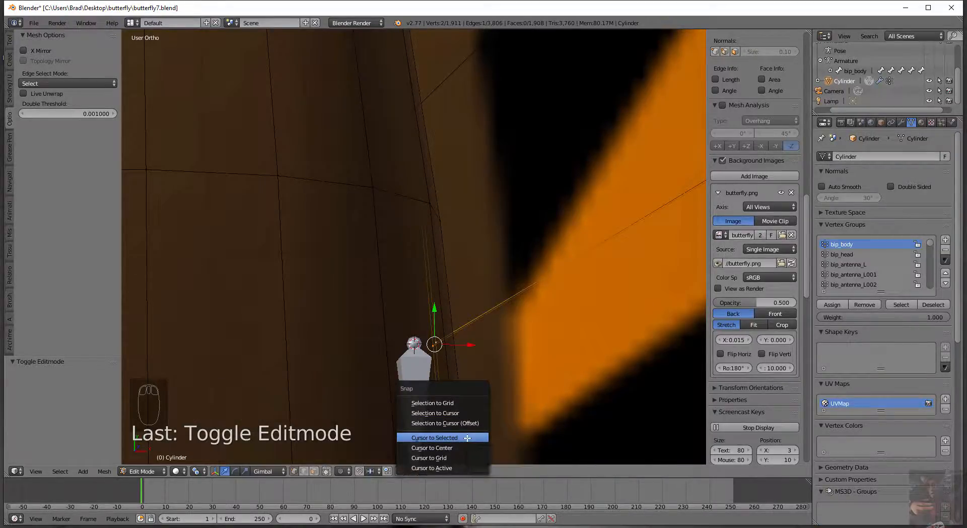
left_click(467, 438)
Switch to the armature's Edit Mode and snap the head of bip_wing_RL to the 3D cursor.
key("Tab")
key("Tab")
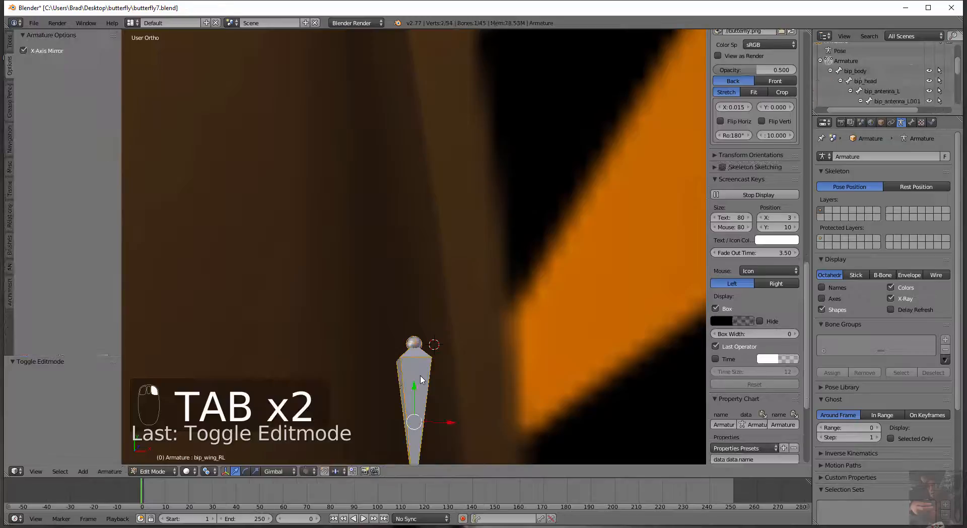
right_click(416, 344)
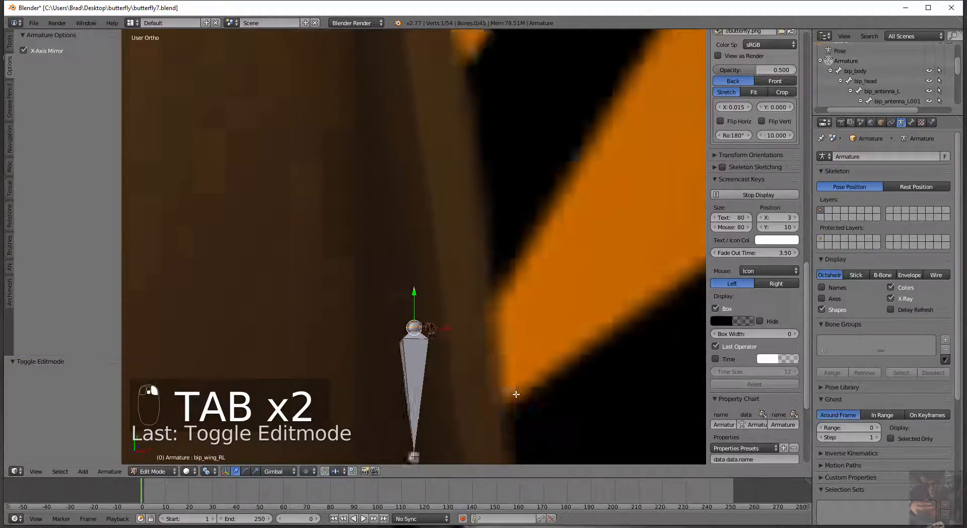
scroll(514, 395, "down", 6)
key("shift+s")
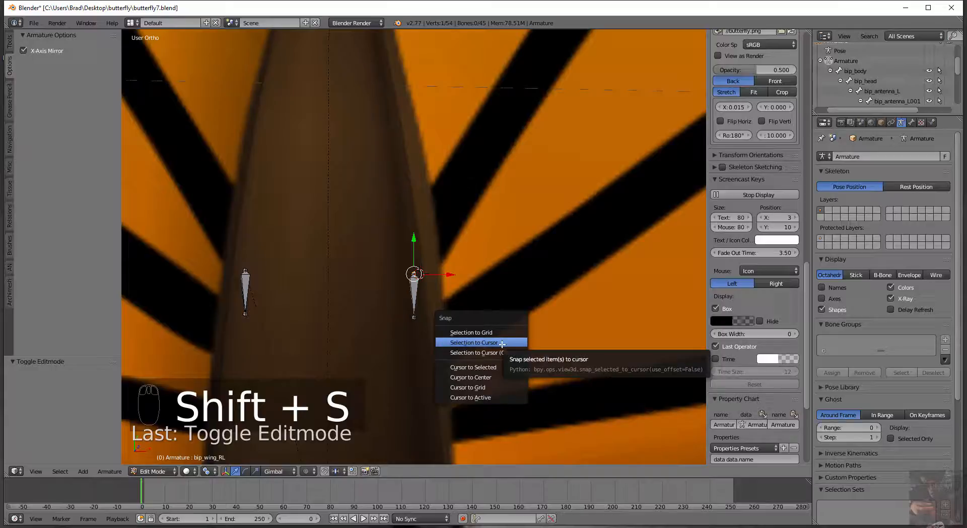
left_click(502, 342)
Switch to the mesh's Edit Mode and snap the 3D cursor to the left rear wing's root vertices just below the bip_wing_RL bone's tail.
key("Tab")
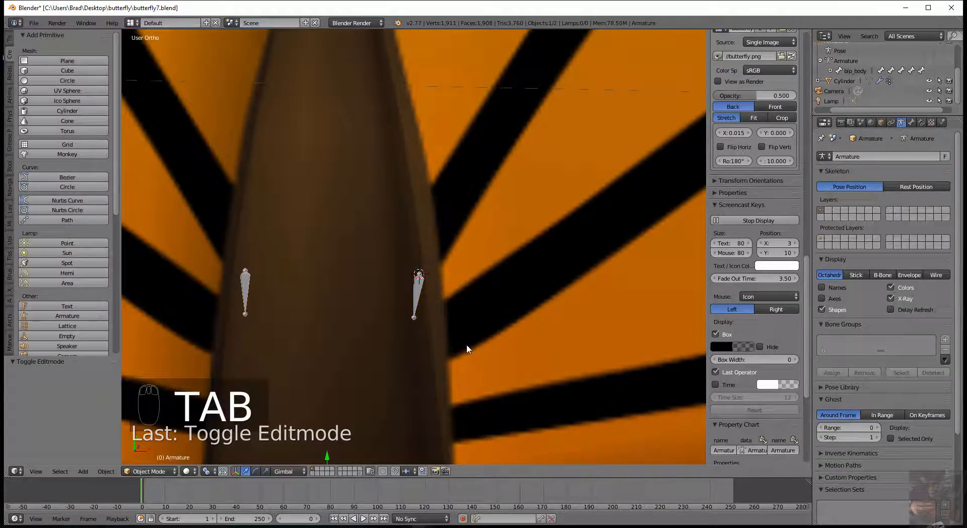
key("Tab")
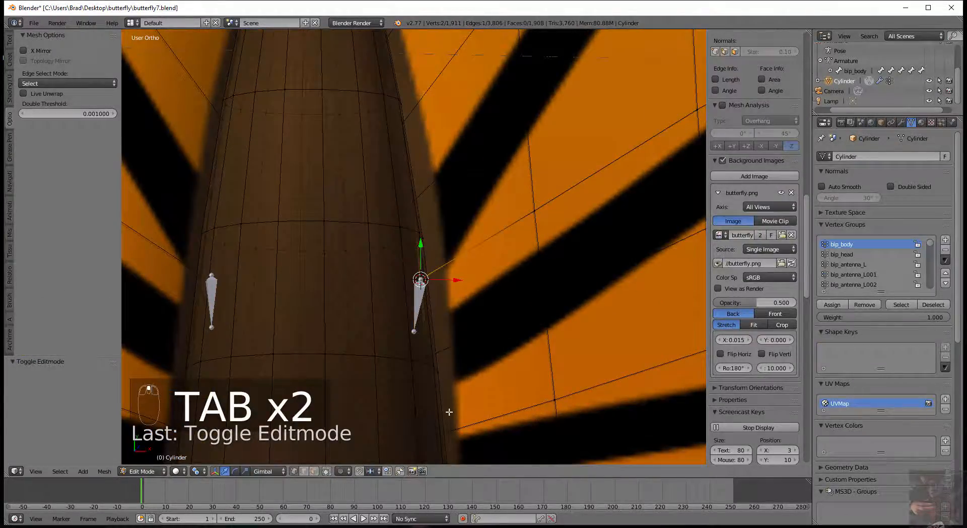
scroll(437, 319, "down", 6)
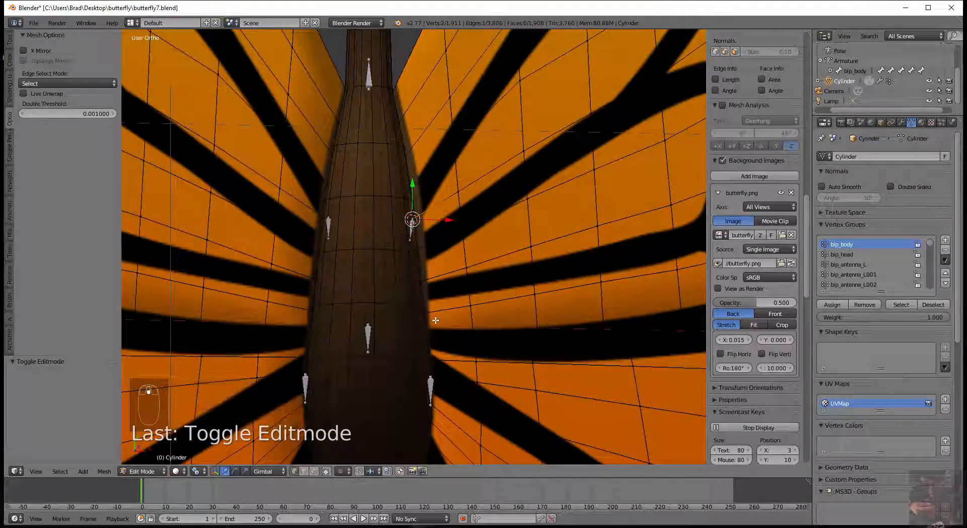
scroll(435, 320, "up", 5)
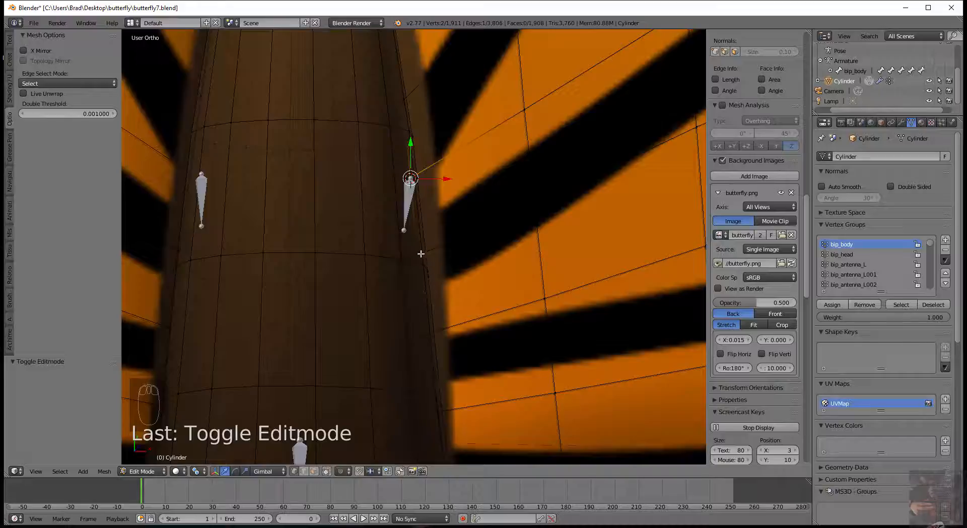
left_click(416, 256)
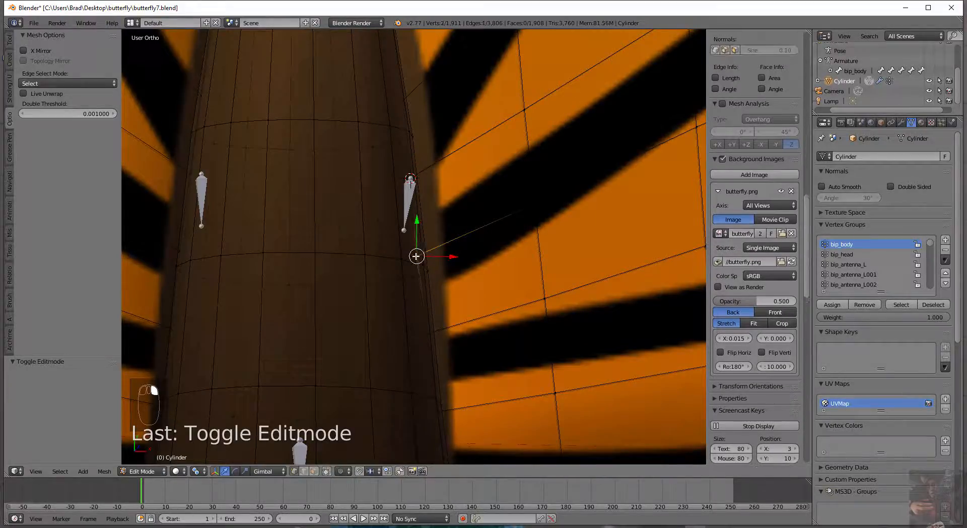
key("shift+s")
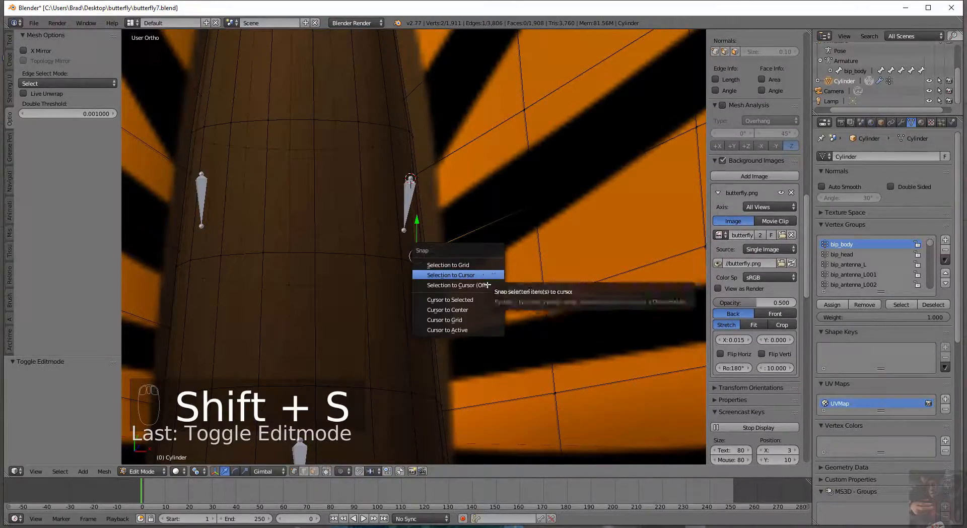
left_click(485, 302)
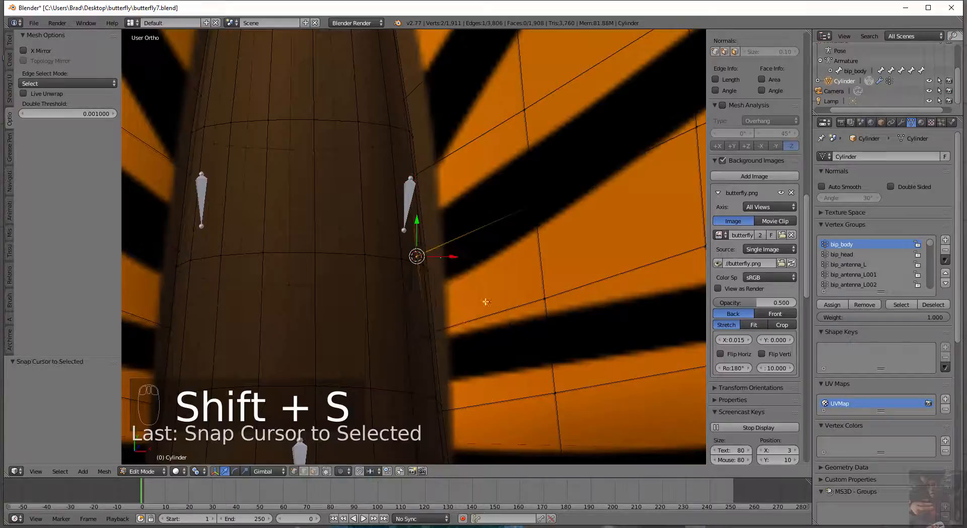
Switch to the armature's Edit Mode and snap the tail of bip_wing_RL to the 3D cursor.
key("Tab")
right_click(404, 230)
key("Tab")
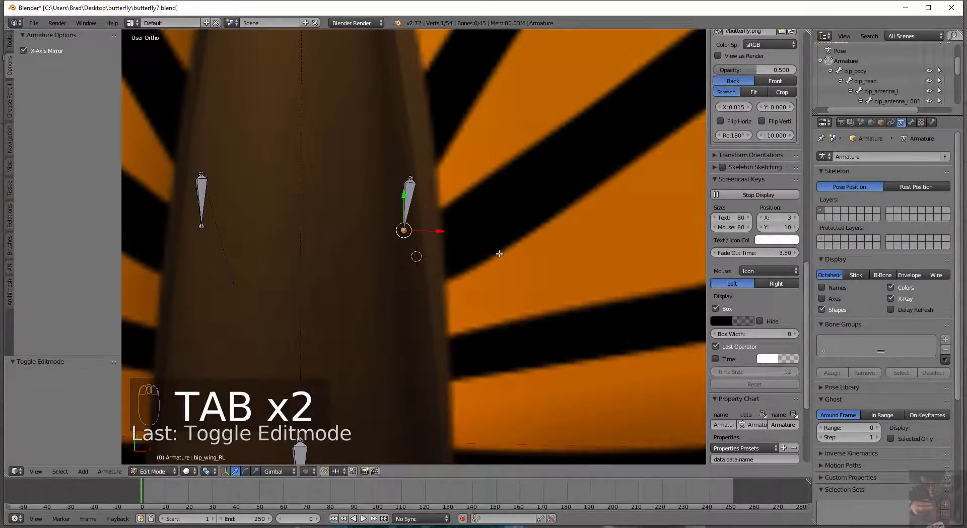
key("shift+s")
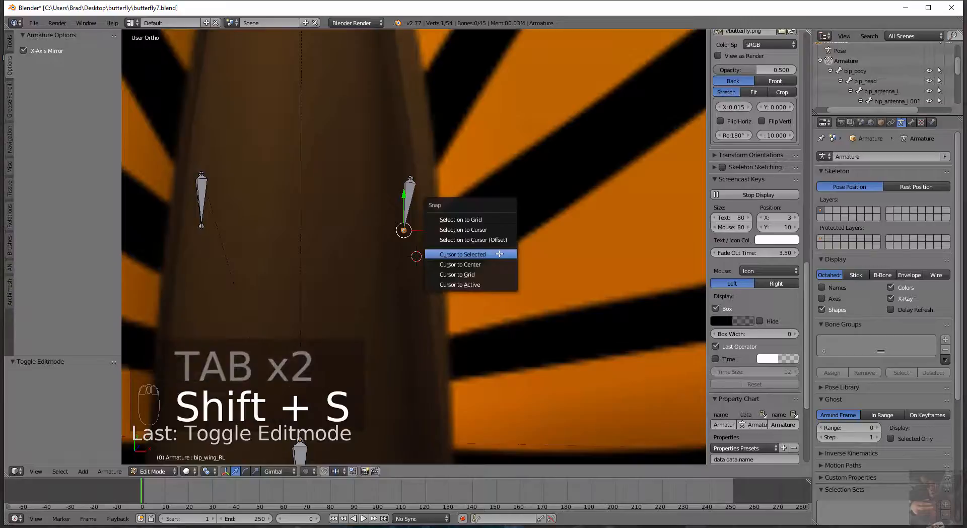
left_click(494, 229)
middle_click_drag(452, 285, 475, 290, "shift")
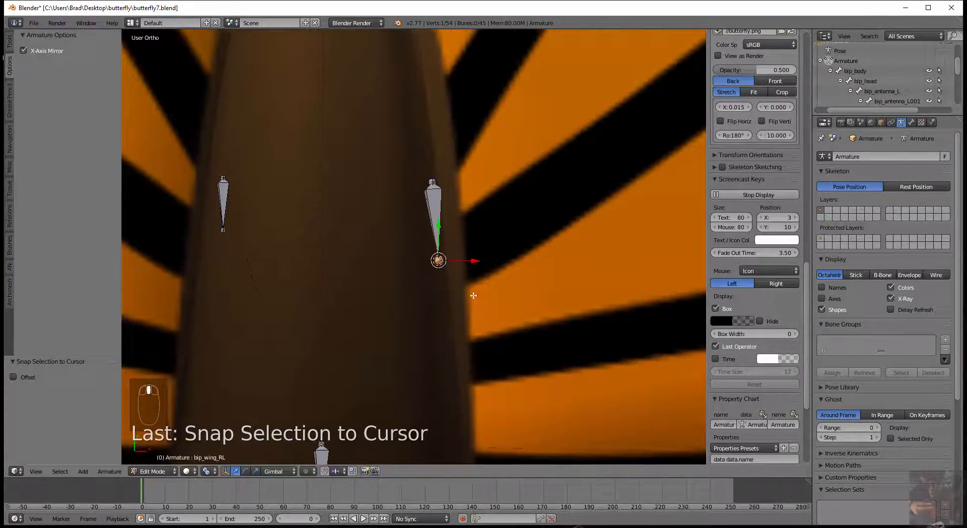
Switch to the mesh's Edit Mode and snap the 3D cursor to the right rear wing's root vertices beside the bip_wing_RR bone's head.
key("Tab")
right_click(190, 167)
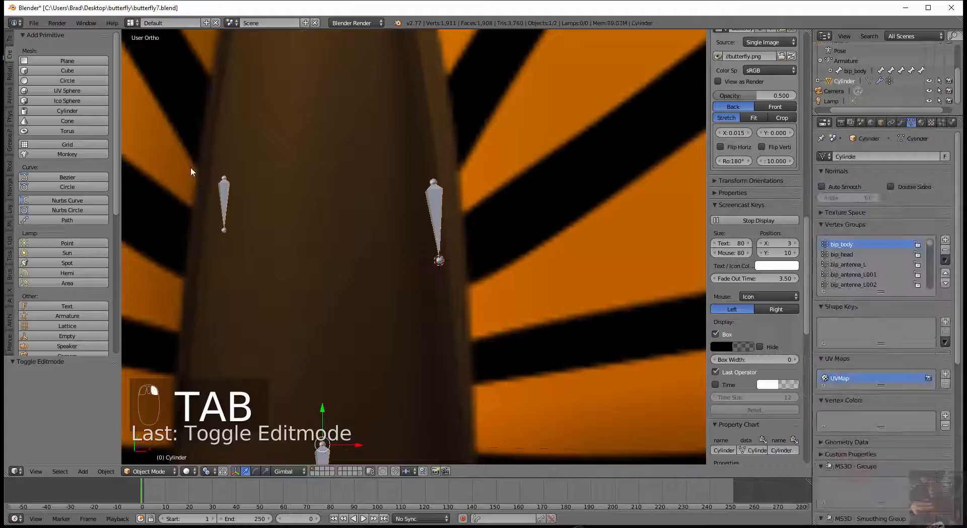
key("Tab")
right_click(213, 177)
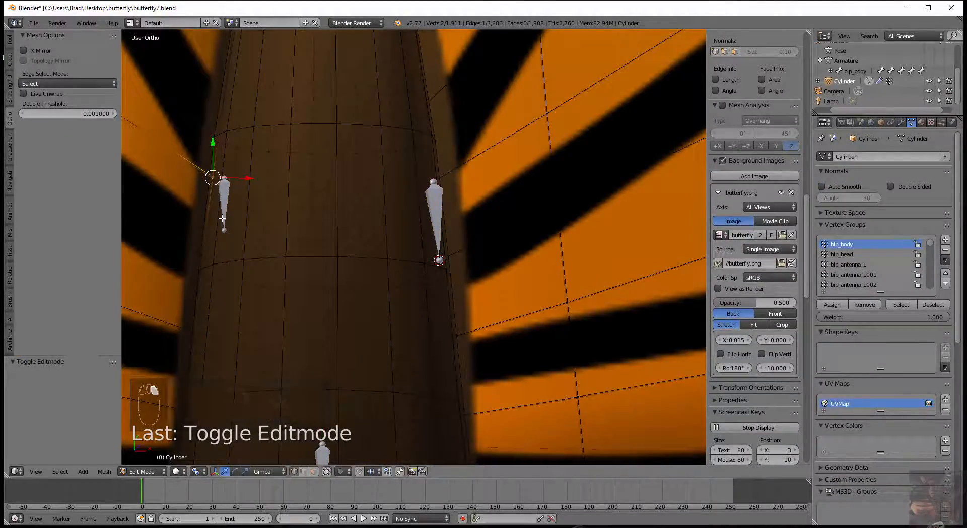
middle_click_drag(234, 187, 194, 173, "shift")
key("shift+s")
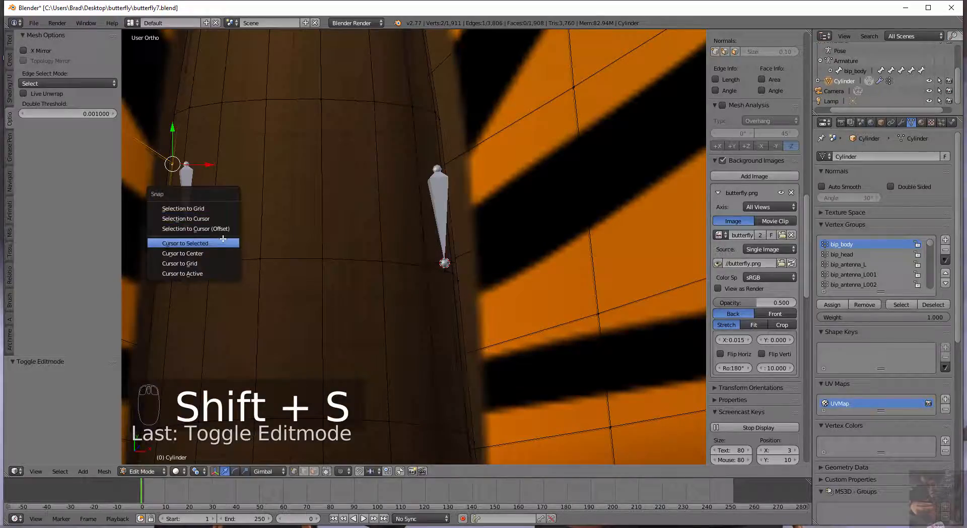
left_click(215, 243)
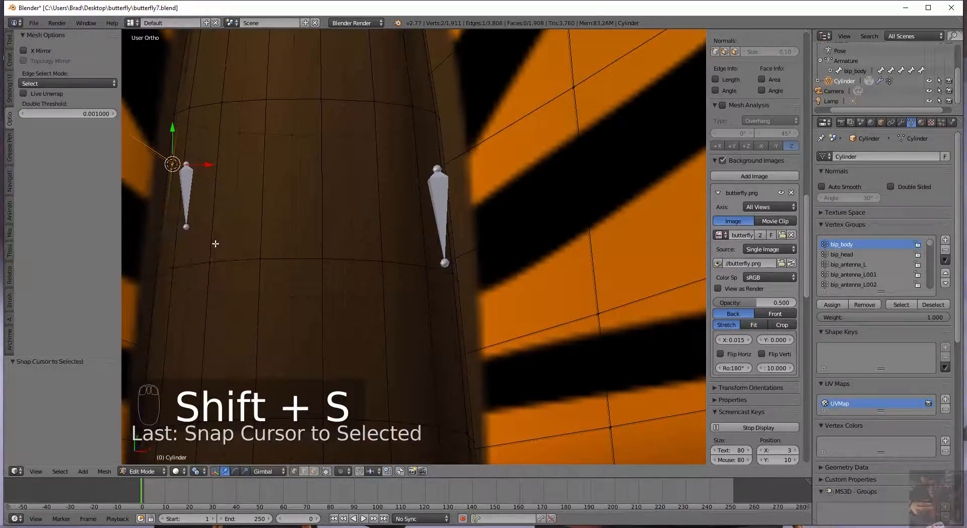
Switch to the armature's Edit Mode and snap the head of bip_wing_RR to the 3D cursor.
middle_click_drag(274, 252, 305, 204, "shift")
key("Tab")
right_click(306, 204)
key("Tab")
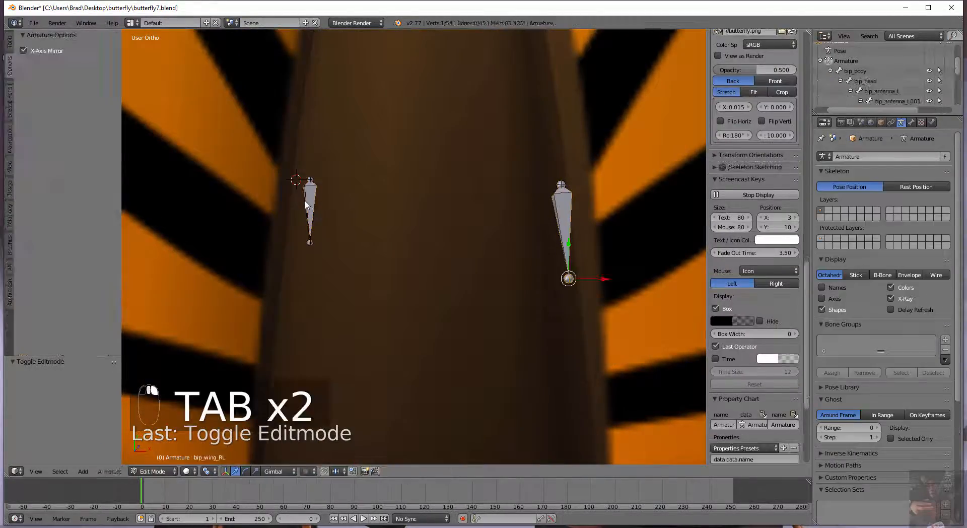
right_click(311, 185)
key("shift+s")
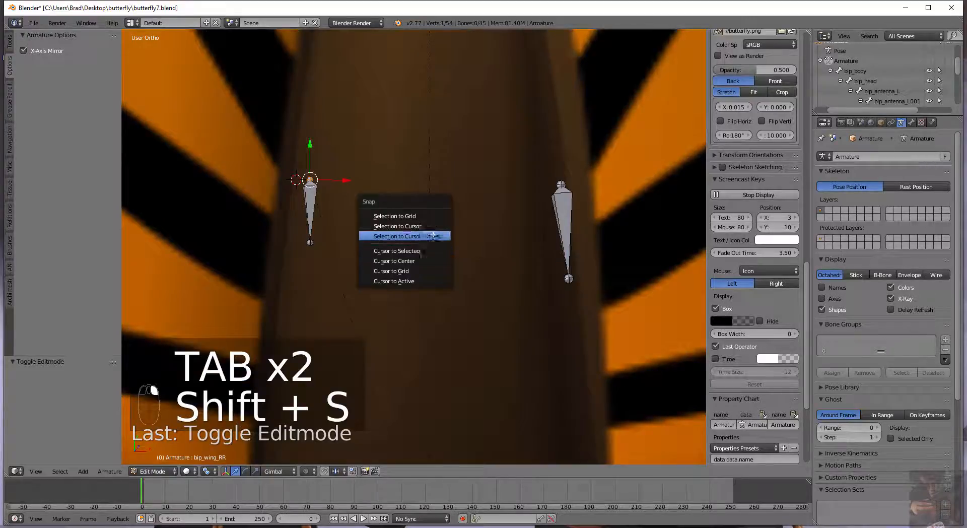
left_click(432, 227)
Switch to the mesh's Edit Mode and snap the 3D cursor to the right rear wing's root vertices just below the bip_wing_RR bone's tail.
key("Tab")
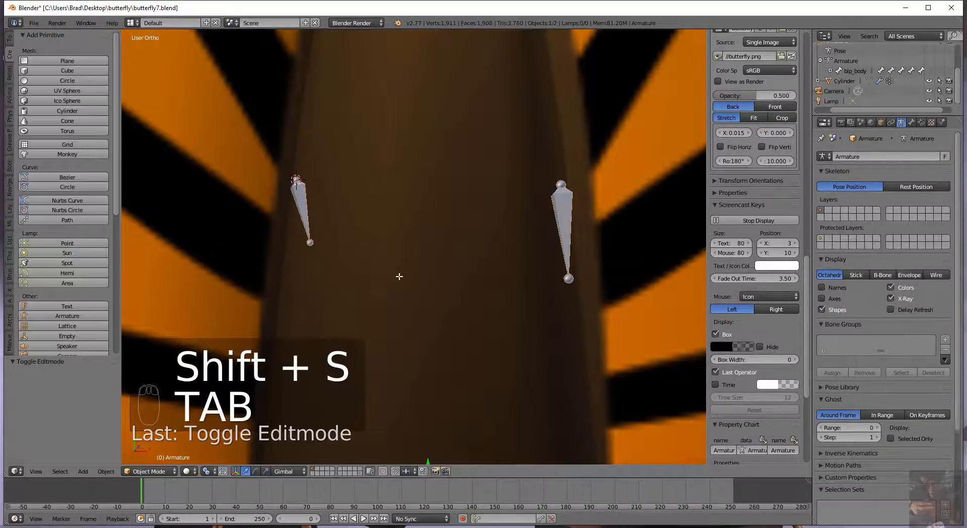
right_click(251, 241)
key("Tab")
right_click(284, 271)
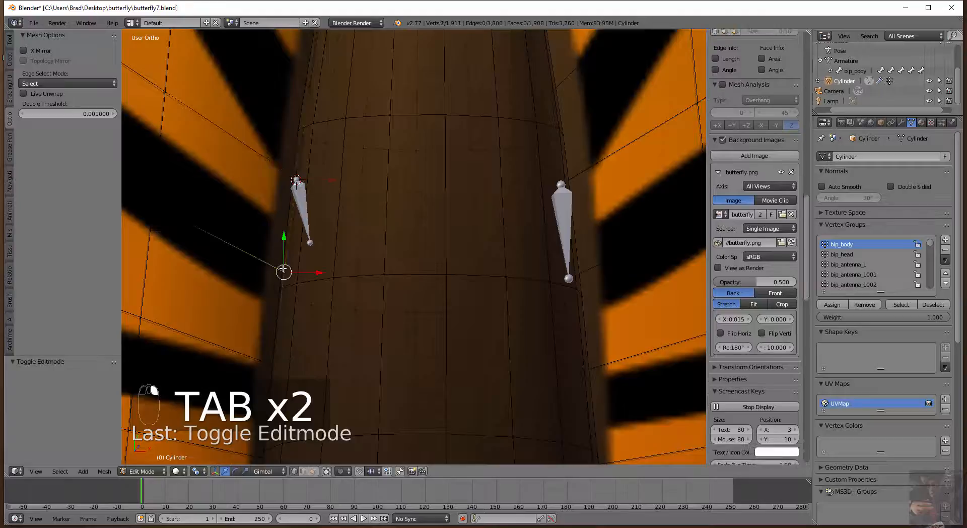
key("shift+s")
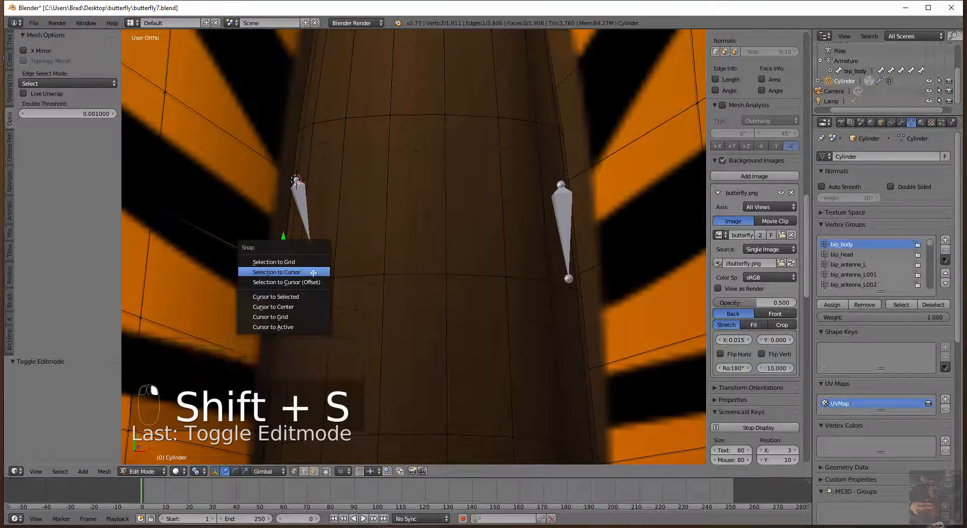
left_click(308, 296)
key("Tab")
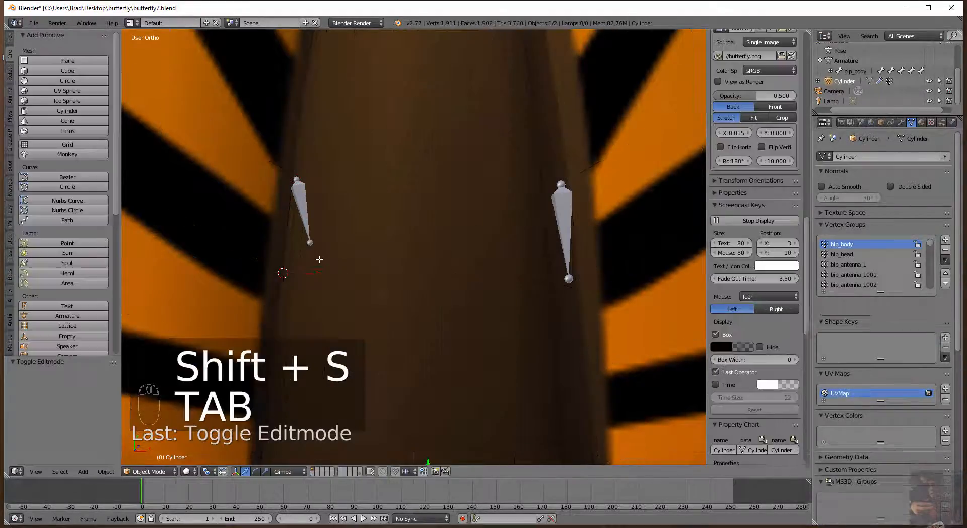
Switch to the armature's Edit Mode and snap the tail of bip_wing_RR to the 3D cursor.
right_click(312, 244)
key("Tab")
key("shift+s")
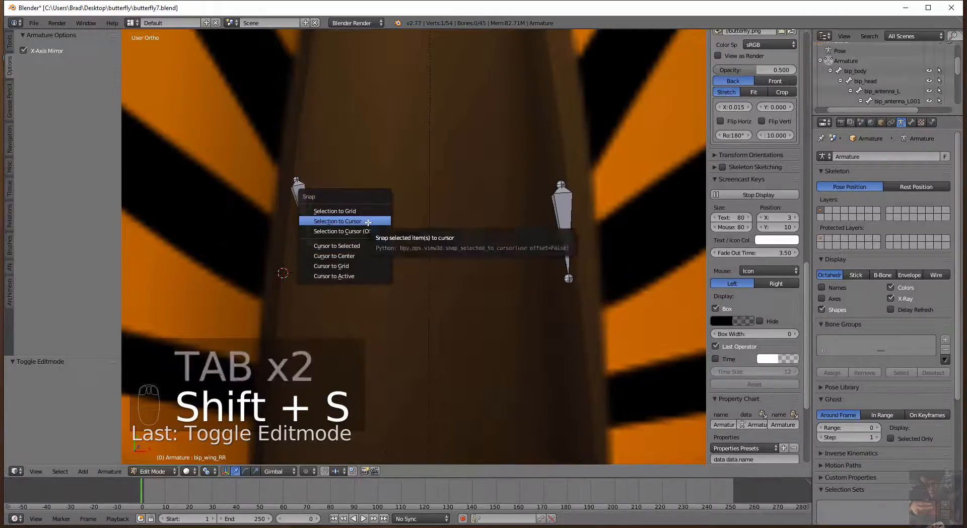
left_click(368, 221)
Leave Edit Mode and switch the armature to Pose Mode.
scroll(372, 285, "down", 8)
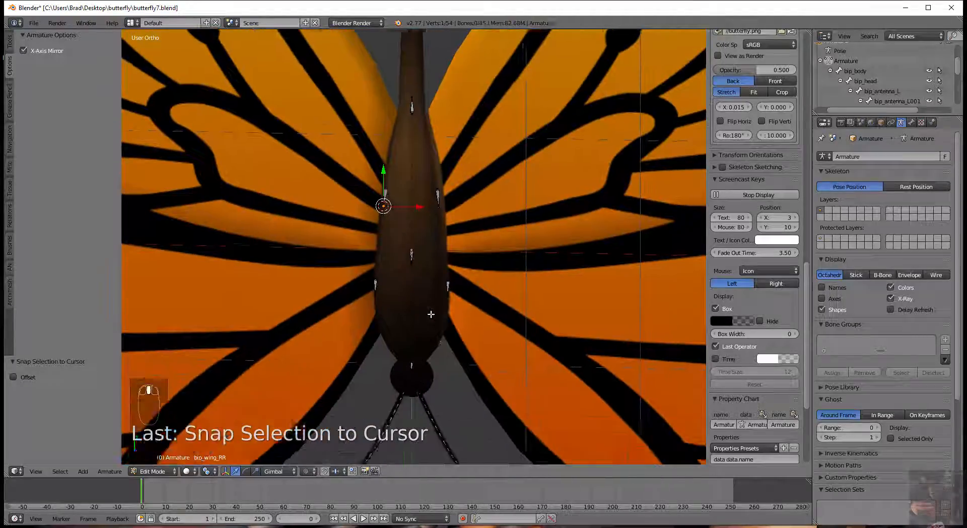
middle_click_drag(431, 315, 418, 351, "shift")
key("Tab")
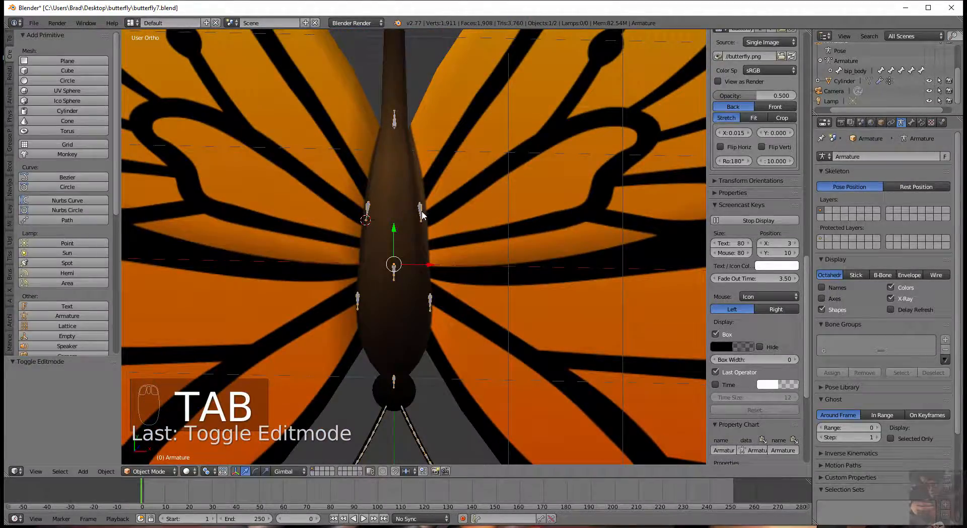
right_click(464, 316)
right_click(421, 212)
left_click(149, 471)
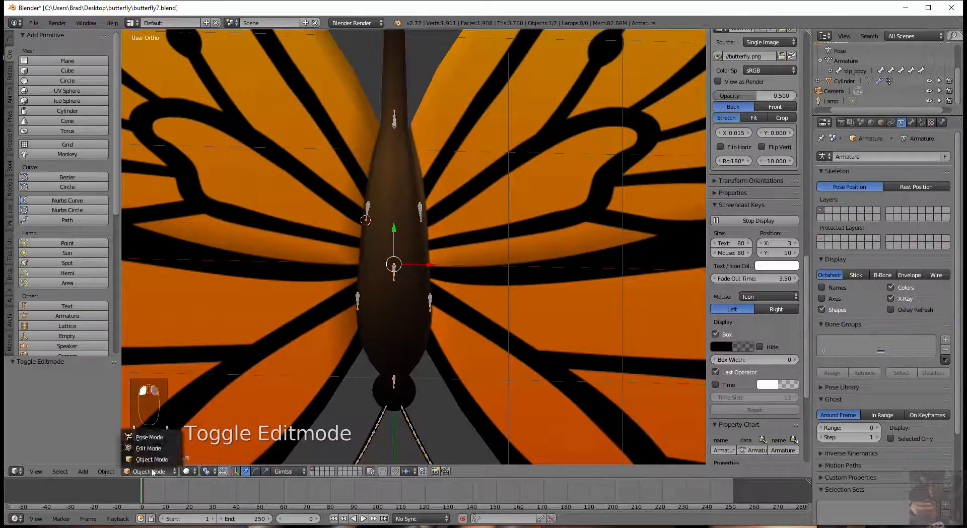
left_click(152, 437)
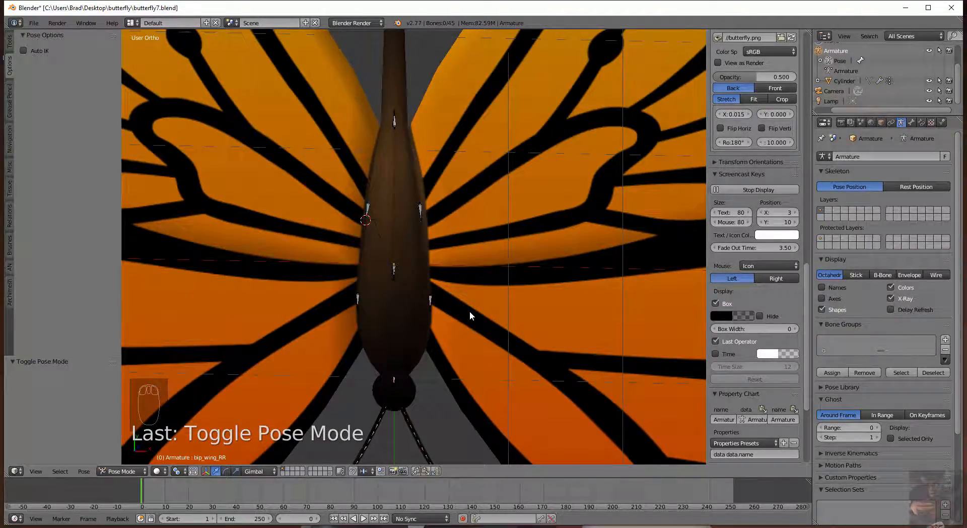
Test the left rear wing by rotating bip_wing_RL about the global Y axis, and cancel the rotation.
key("r")
key("y")
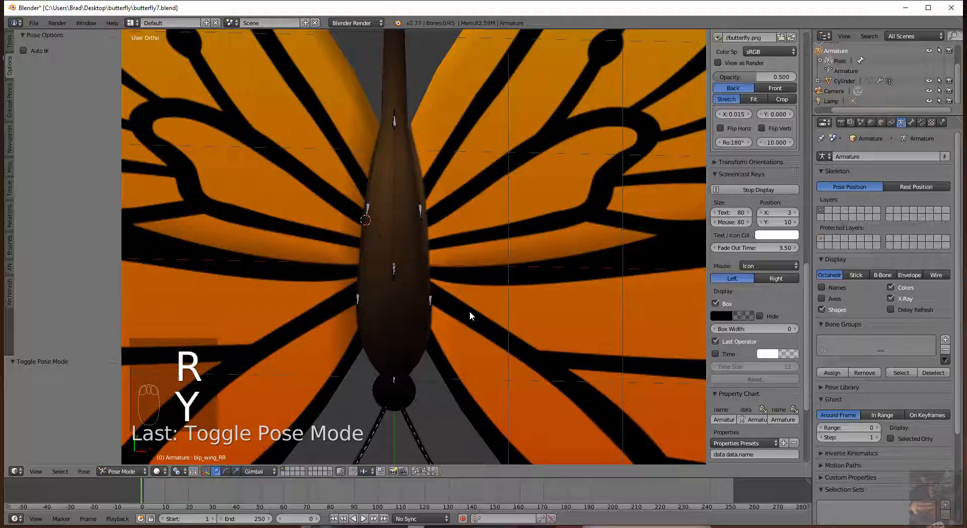
right_click(444, 315)
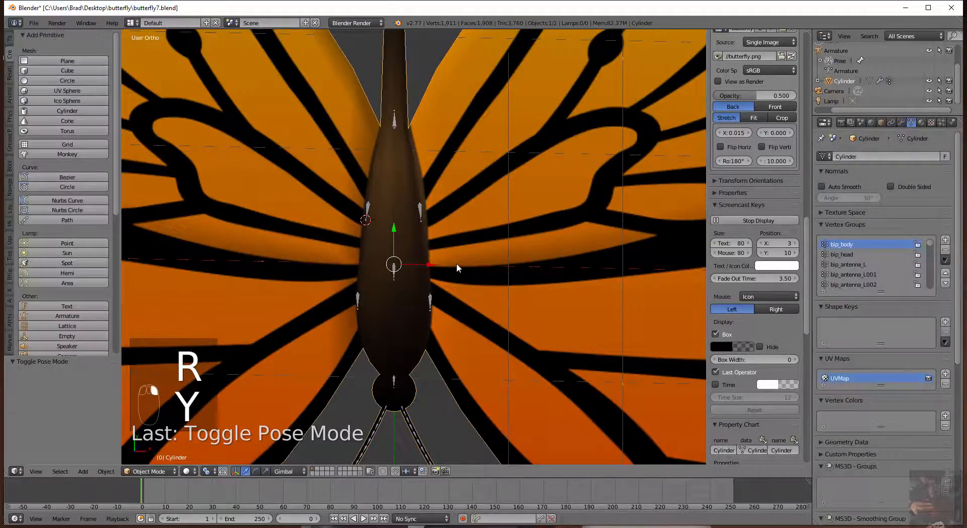
right_click(422, 207)
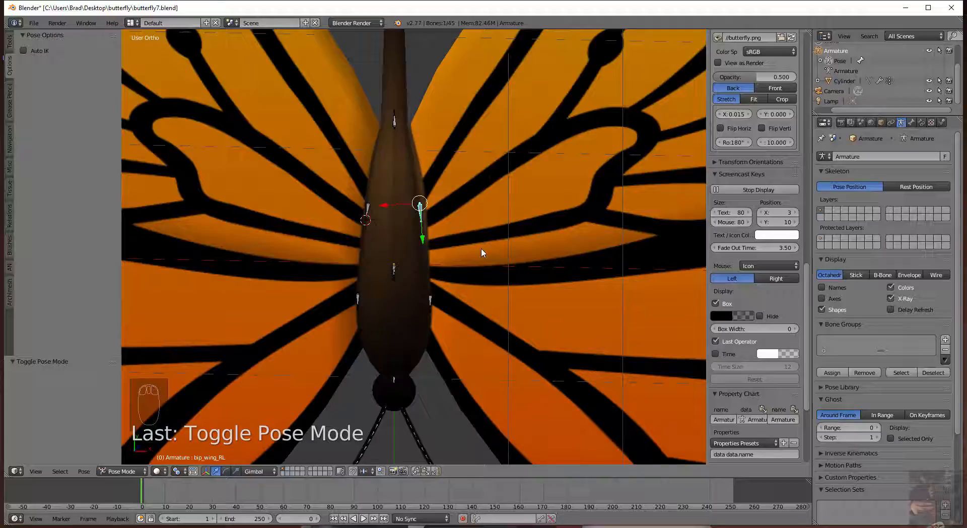
key("r")
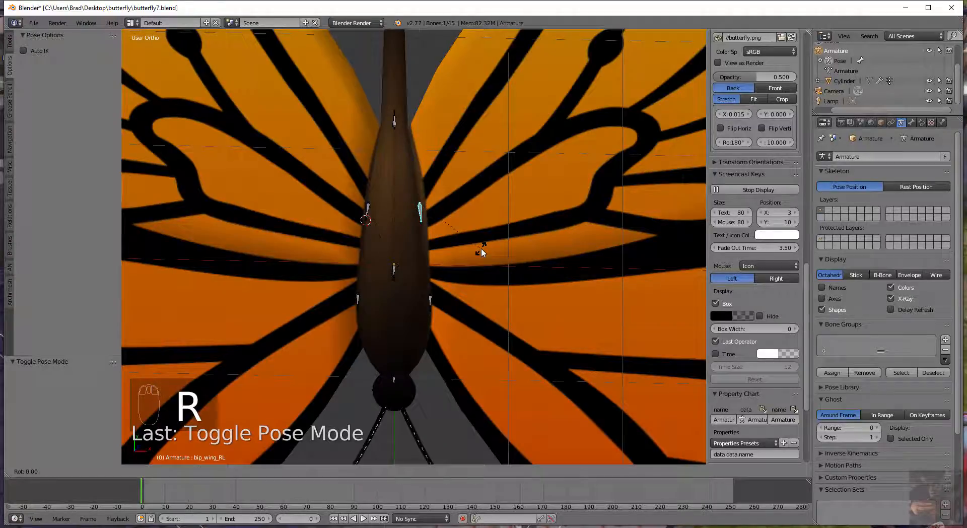
key("y")
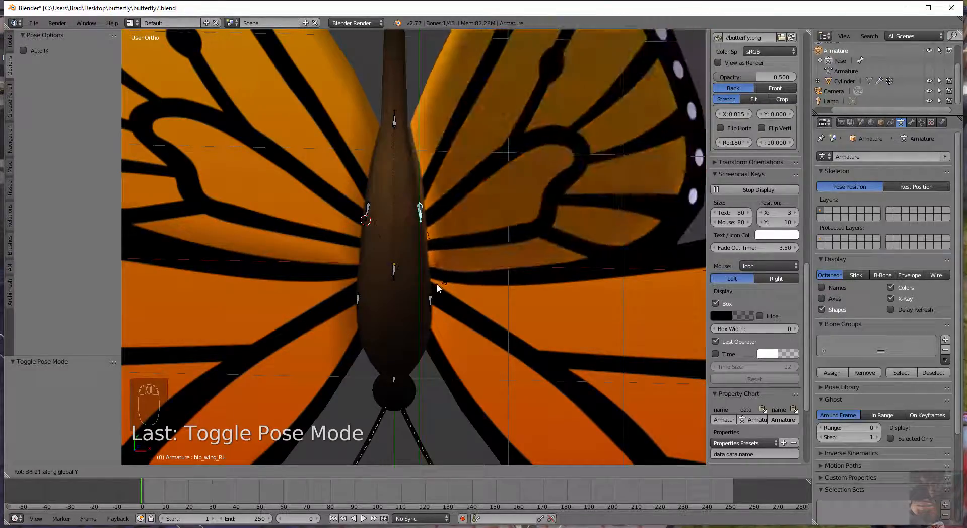
right_click(481, 178)
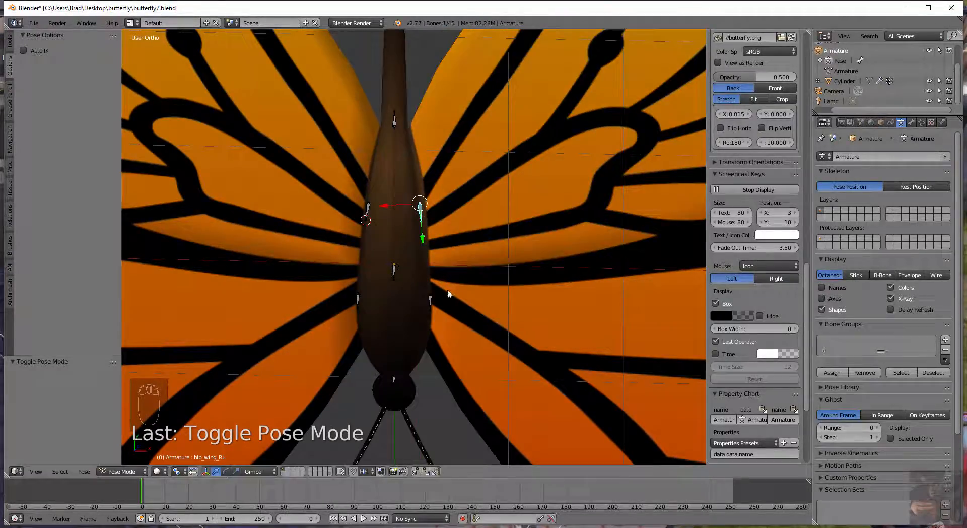
Test both left wings by rotating bip_wing_RL and bip_wing_FL together about the global Y axis, and cancel the rotation.
right_click(431, 301, "shift")
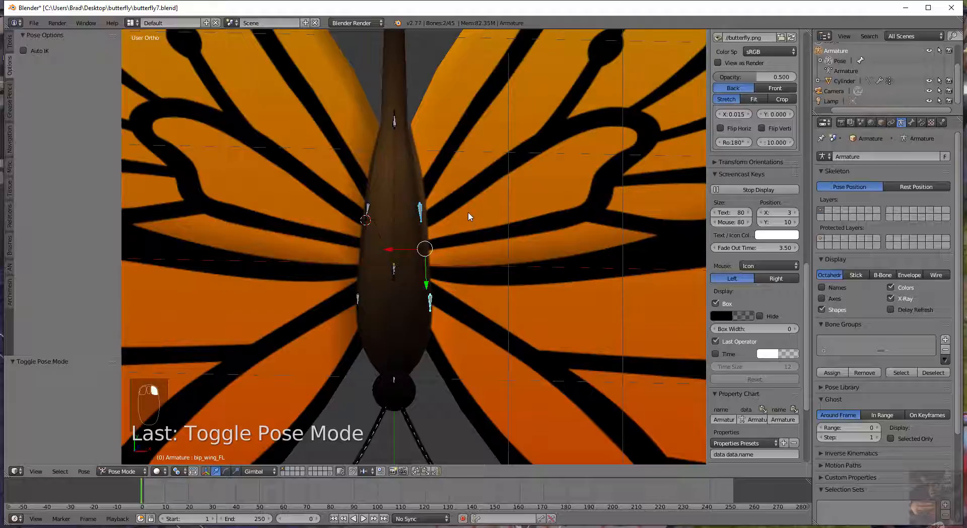
key("r")
key("y")
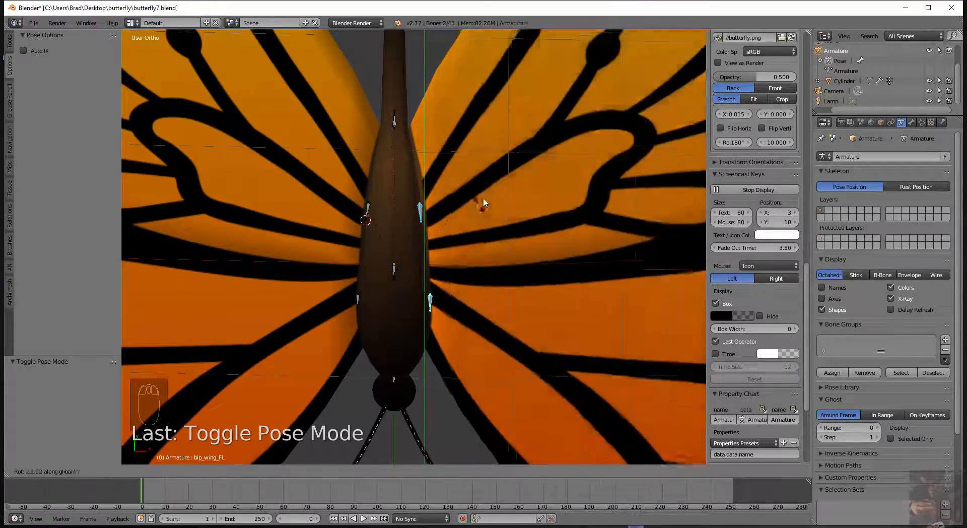
left_click(485, 207)
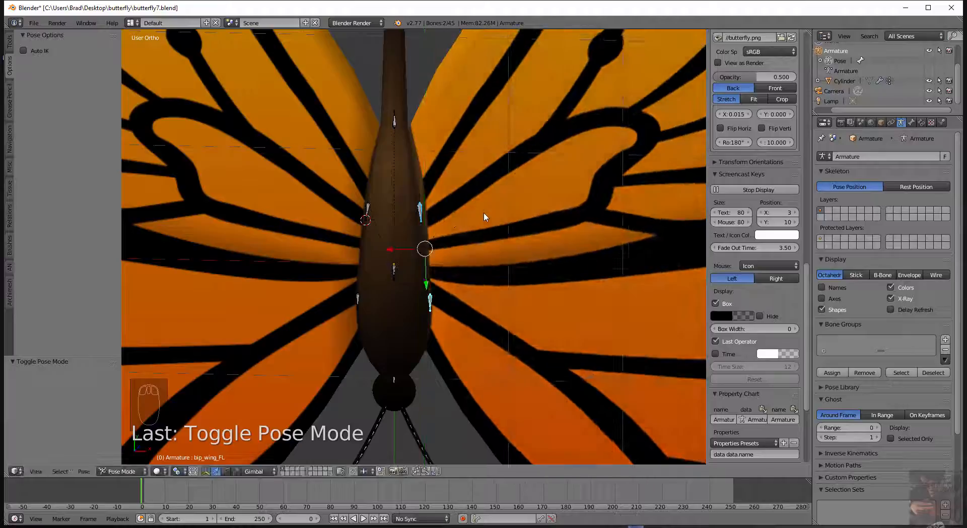
Test both right wings by rotating bip_wing_RR and bip_wing_FR together about the global Y axis, and cancel the rotation.
right_click(368, 209)
right_click(360, 303)
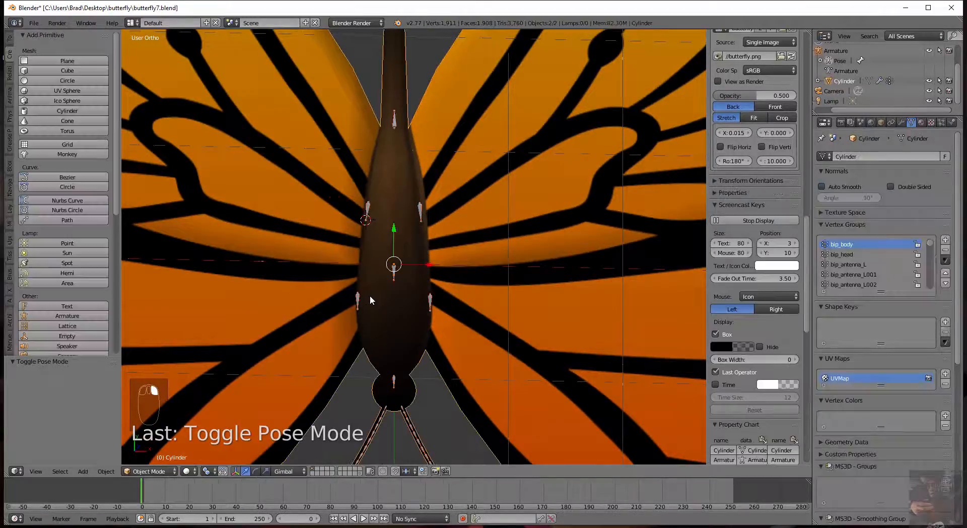
right_click(371, 206)
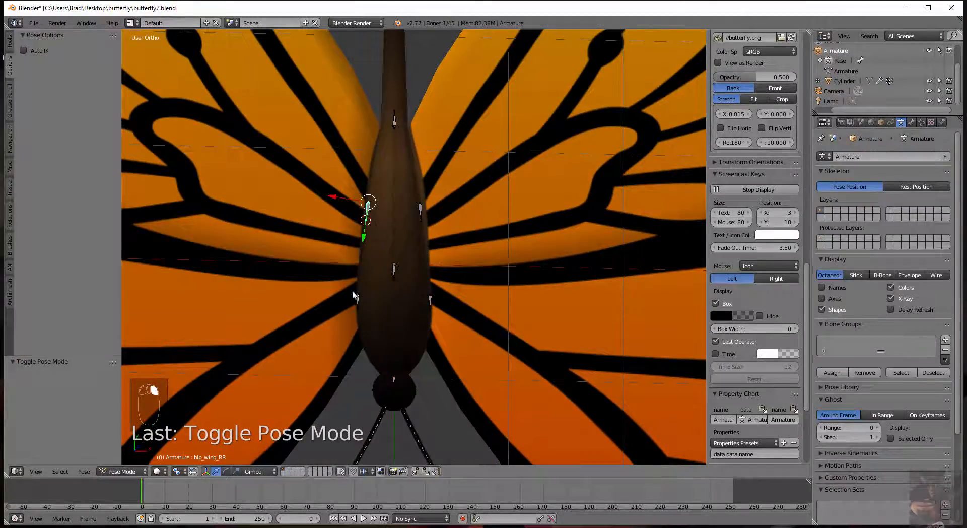
right_click(358, 301)
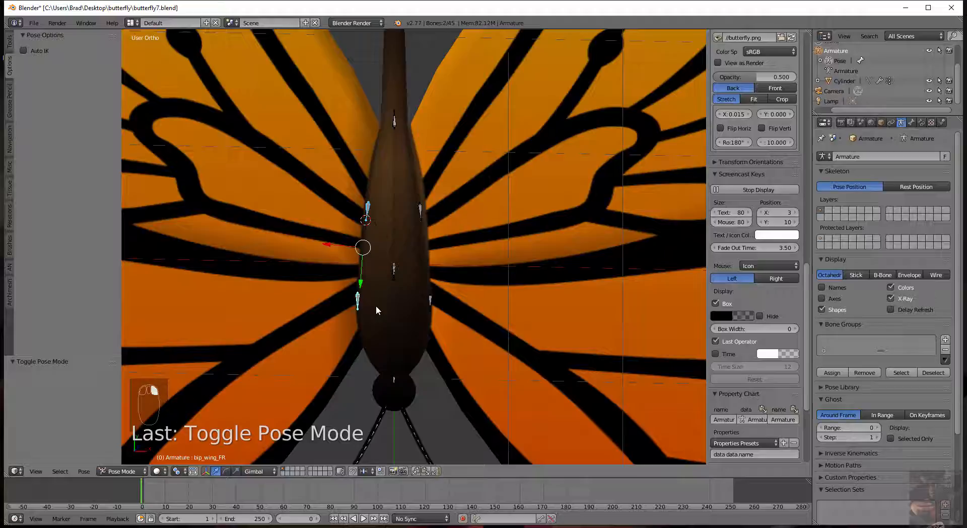
key("r")
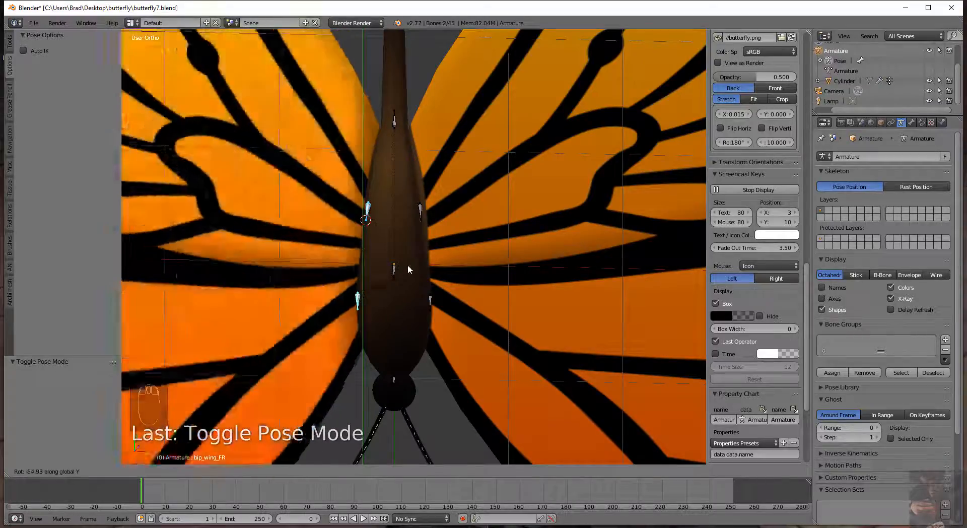
right_click(412, 252)
Test the right wings' flapping in front view by rotating their two bones about the Y axis, cancelling each rotation.
key("KP_1")
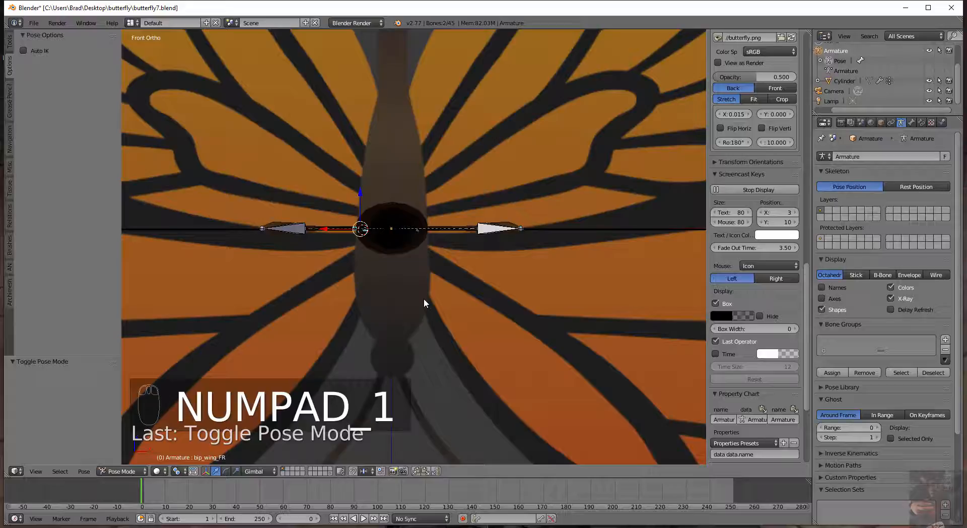
key("r")
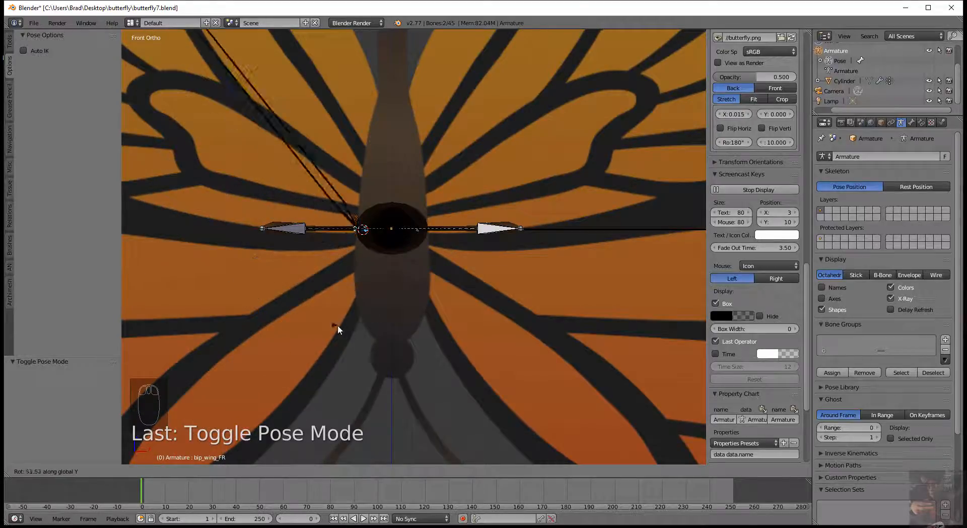
right_click(400, 292)
scroll(384, 301, "down", 5)
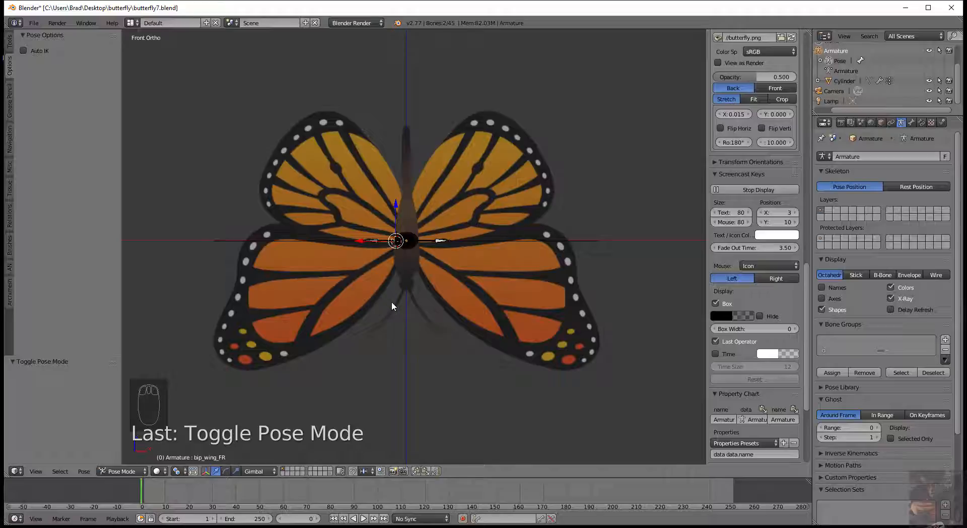
key("r")
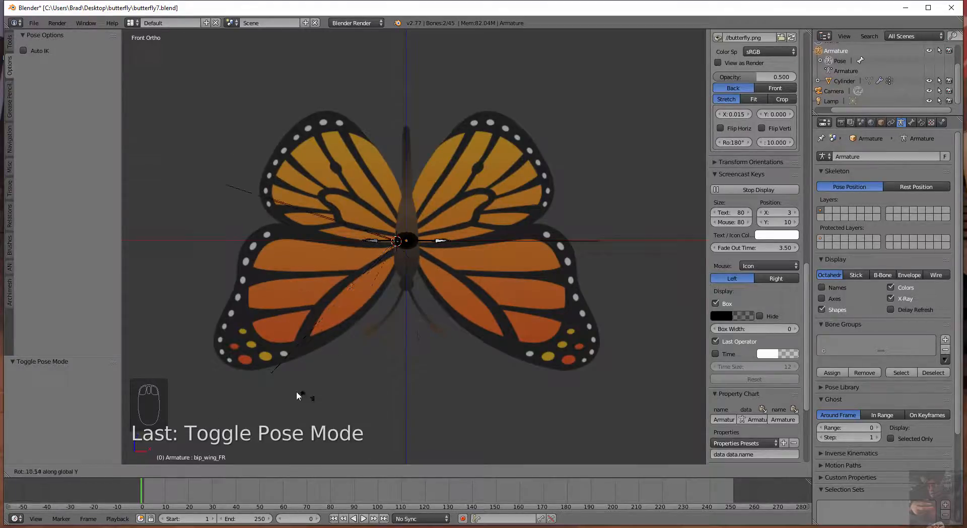
right_click(345, 367)
Switch to the butterfly mesh's Edit Mode to work on the antenna roots at the head.
middle_click_drag(372, 316, 515, 235)
scroll(388, 282, "up", 5)
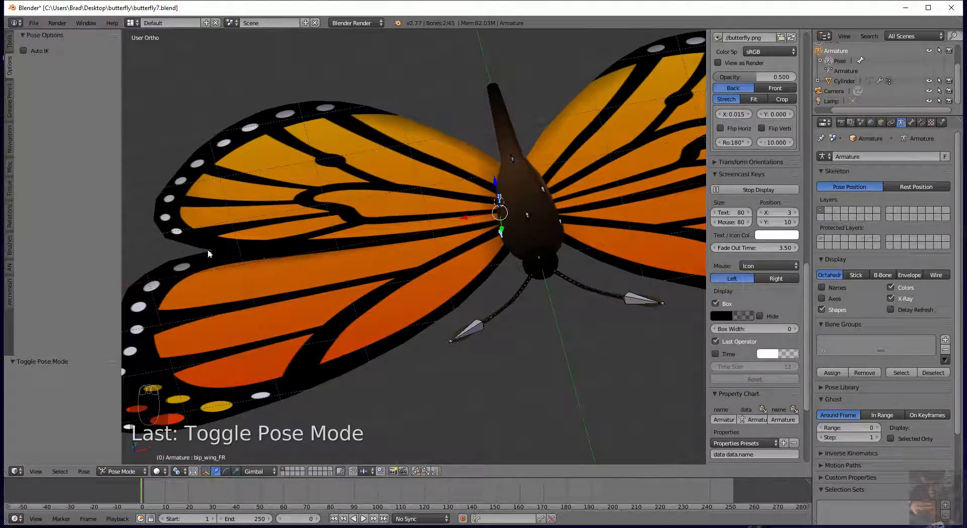
middle_click_drag(435, 366, 531, 356)
scroll(530, 352, "up", 5)
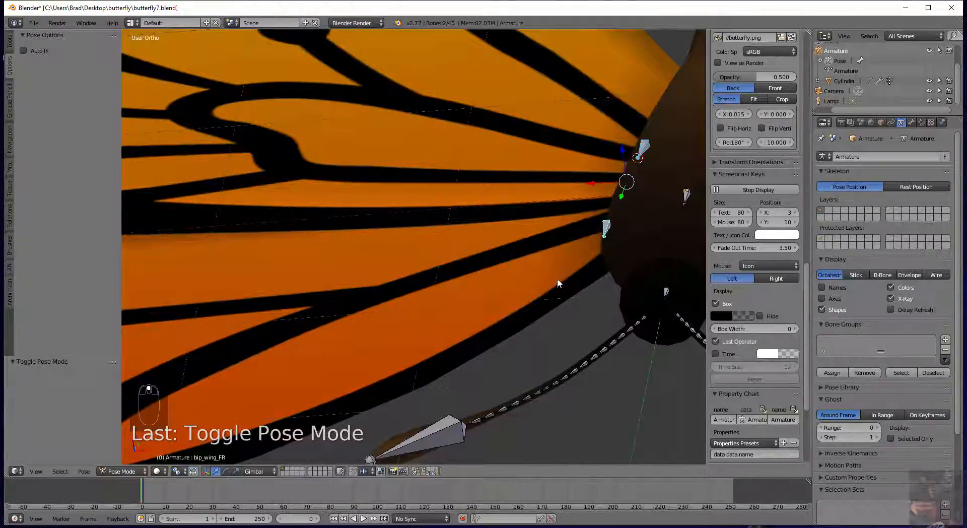
middle_click_drag(559, 283, 587, 353)
middle_click_drag(635, 252, 335, 429, "shift")
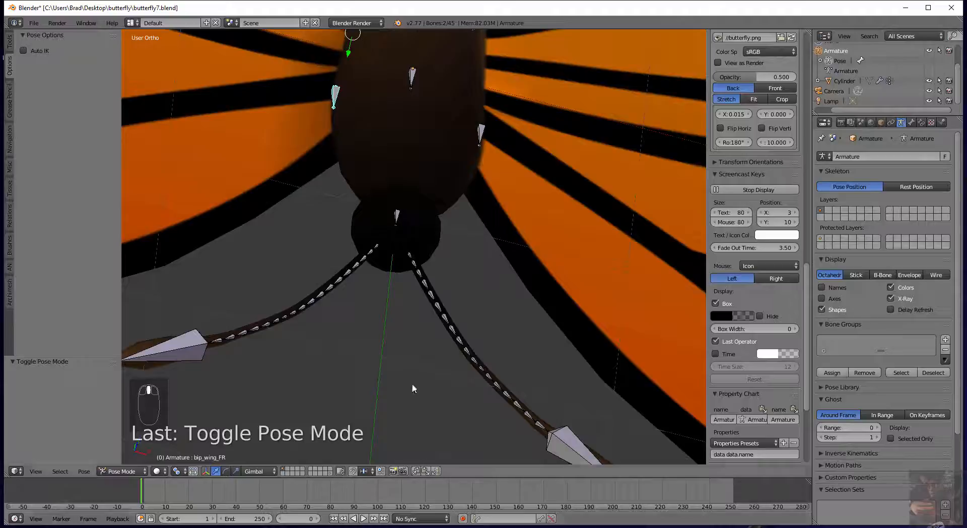
scroll(413, 387, "up", 4)
middle_click_drag(293, 364, 307, 434)
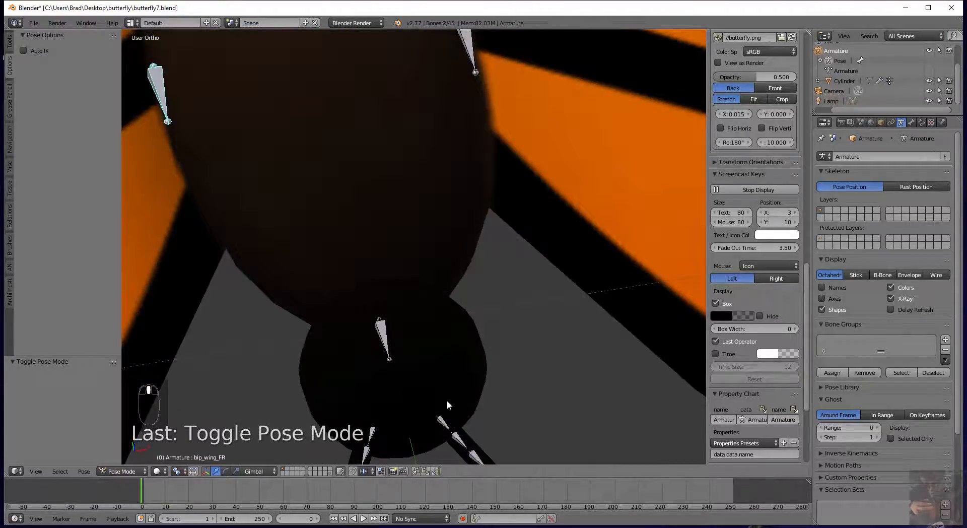
middle_click_drag(447, 404, 380, 223, "shift")
key("Tab")
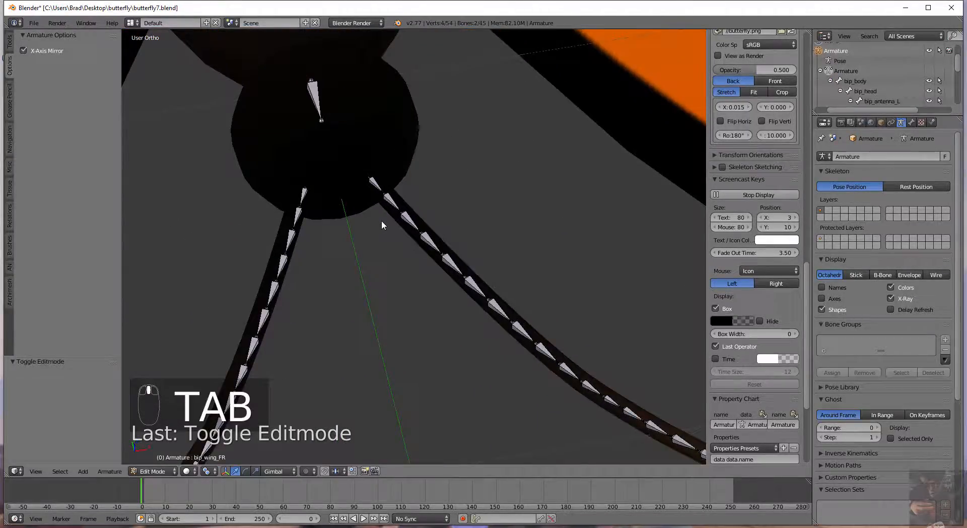
key("Tab")
right_click(386, 187)
key("Tab")
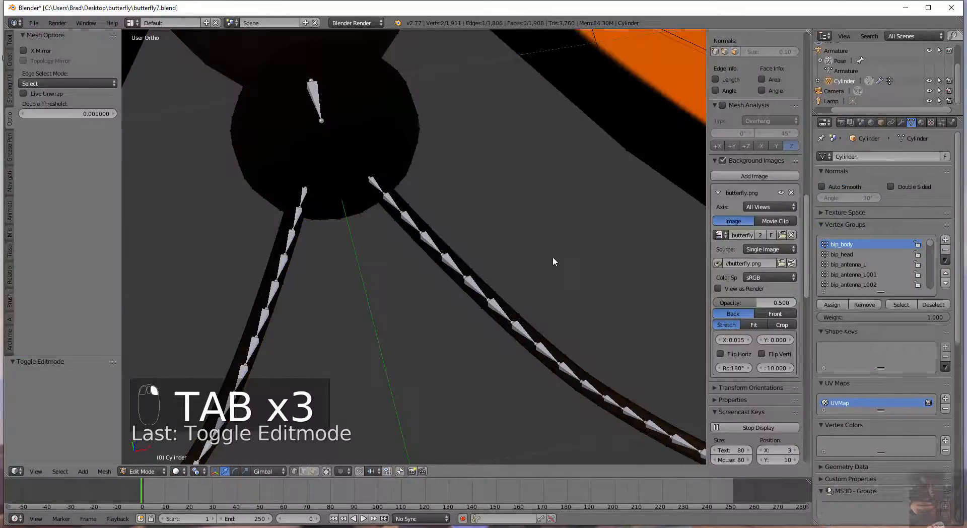
In wireframe display, assign the root edge loops of both antennae inside the head to the bip_head vertex group.
middle_click_drag(554, 262, 535, 278, "shift")
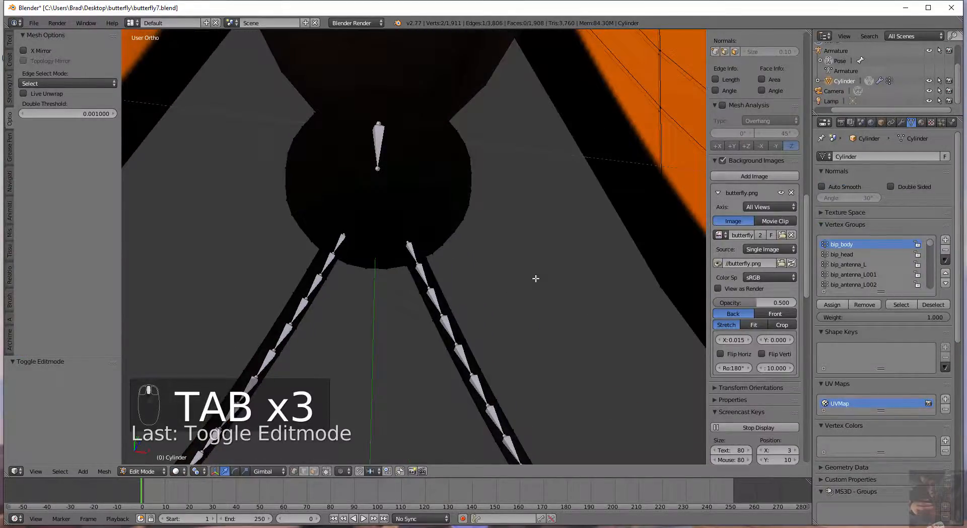
key("z")
scroll(402, 237, "up", 3)
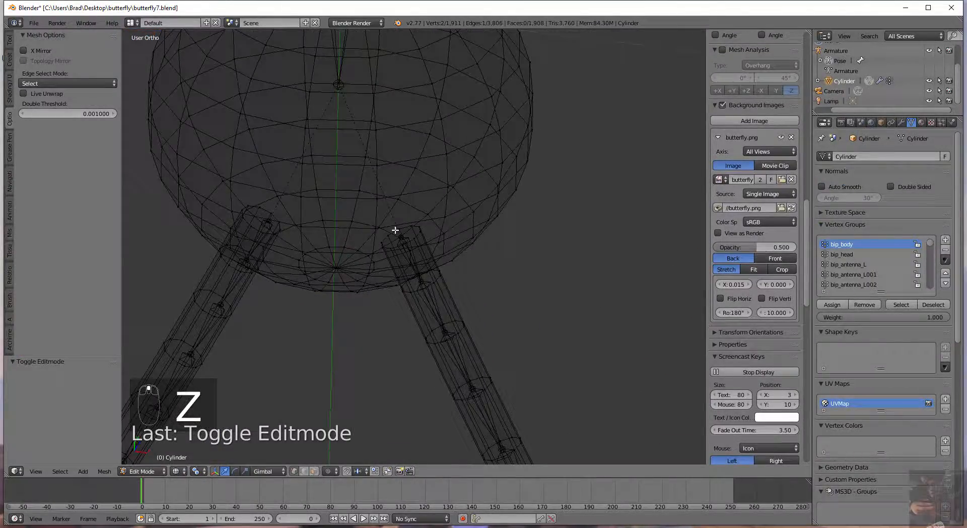
right_click(393, 233, "alt")
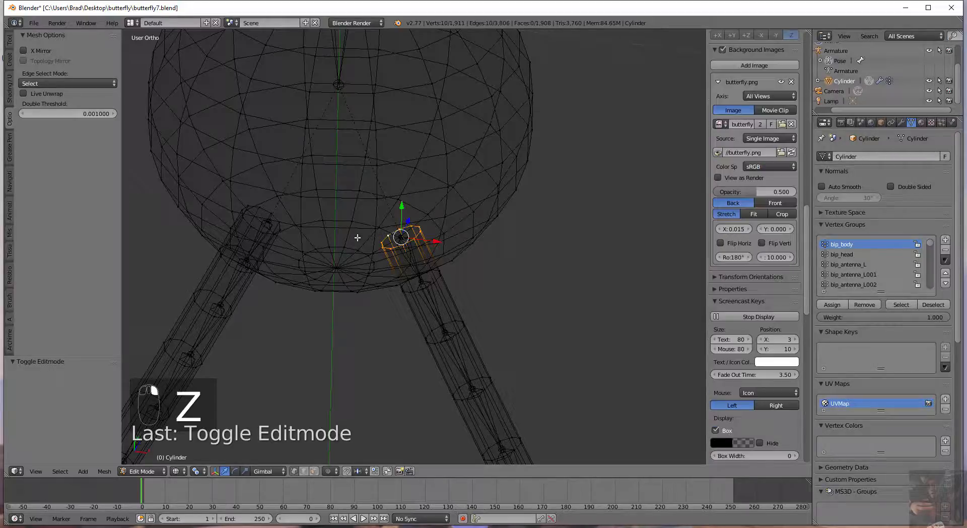
right_click(266, 214, "alt+shift")
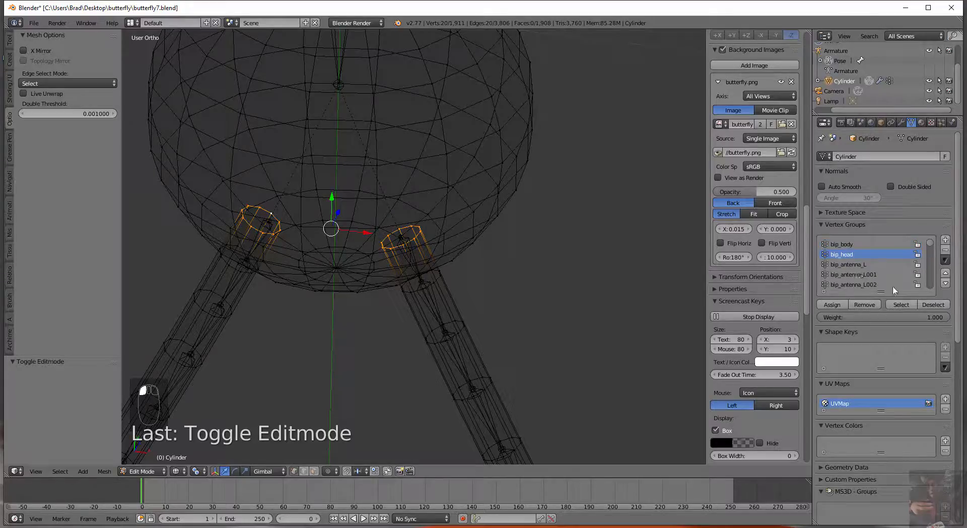
left_click(843, 307)
Examine how the edge loops and bones line up along both antennae, from the head to the tips.
middle_click_drag(486, 279, 501, 247)
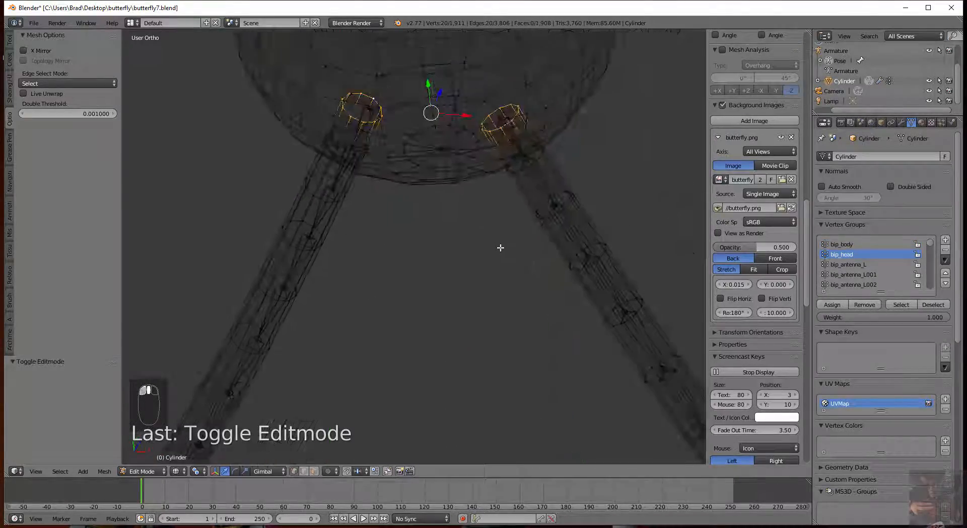
middle_click_drag(437, 243, 437, 258)
middle_click_drag(401, 190, 435, 135)
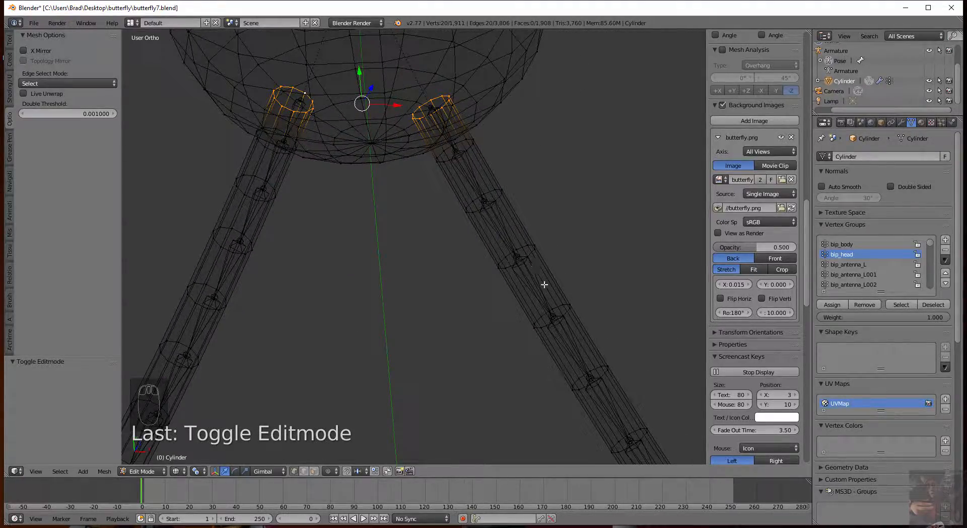
scroll(622, 415, "down", 8)
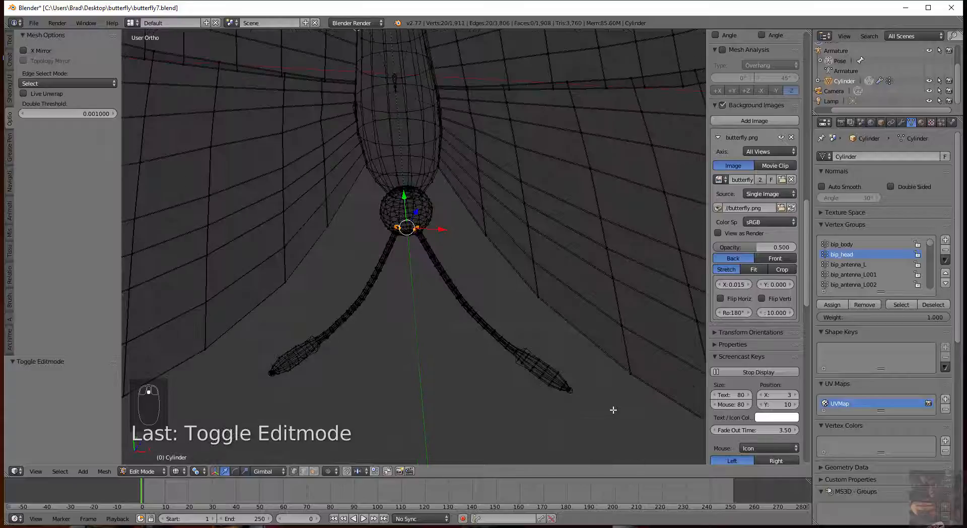
scroll(579, 403, "up", 3)
scroll(553, 394, "up", 8)
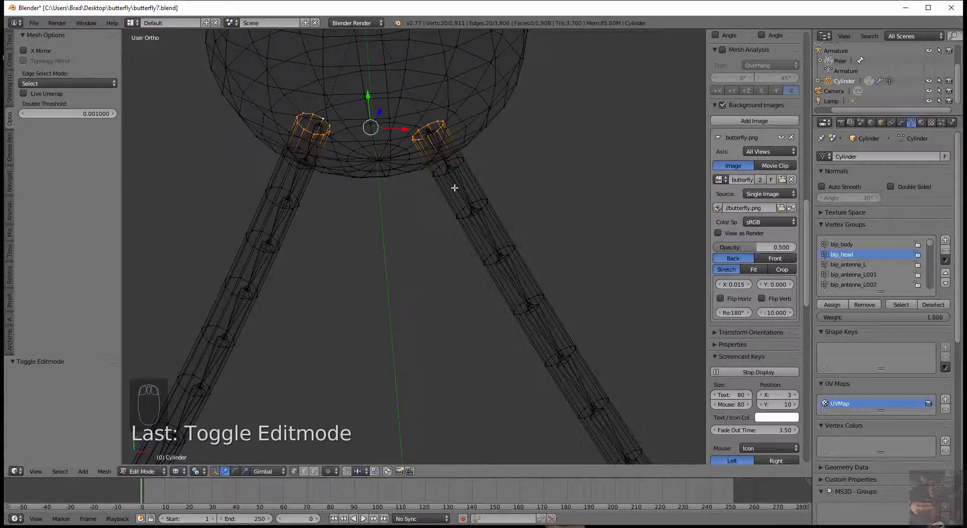
scroll(443, 209, "up", 2)
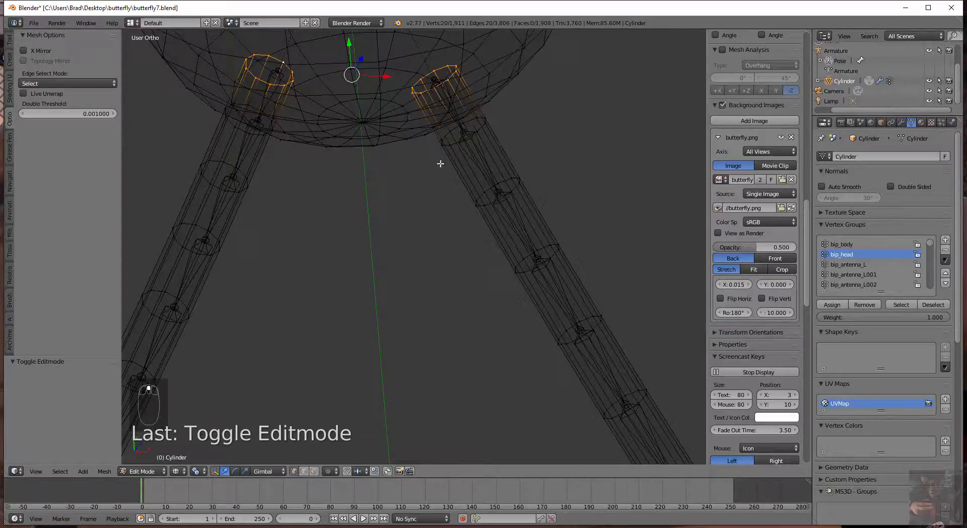
scroll(441, 164, "down", 3)
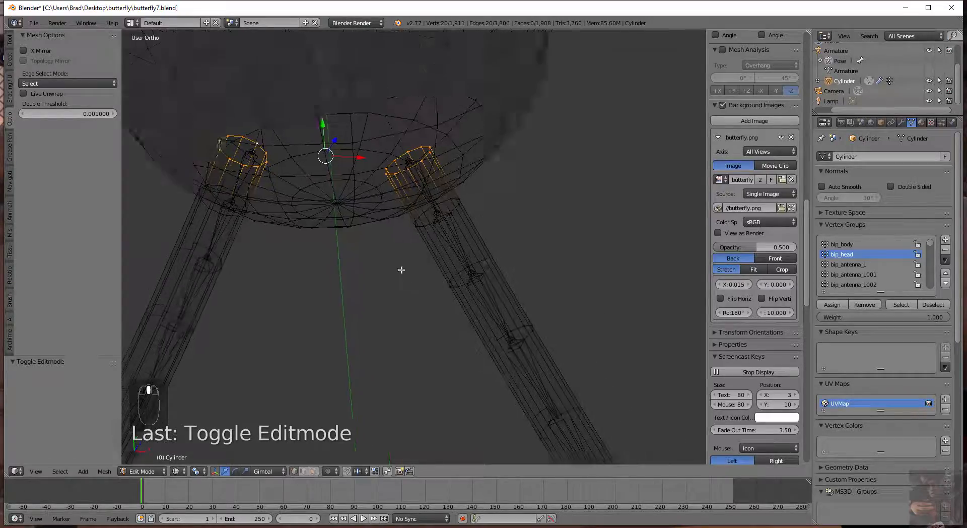
Assign the second edge loop of the left antenna to bip_antenna_L and bip_antenna_L001 with a weight of 0.5.
right_click(422, 223, "alt")
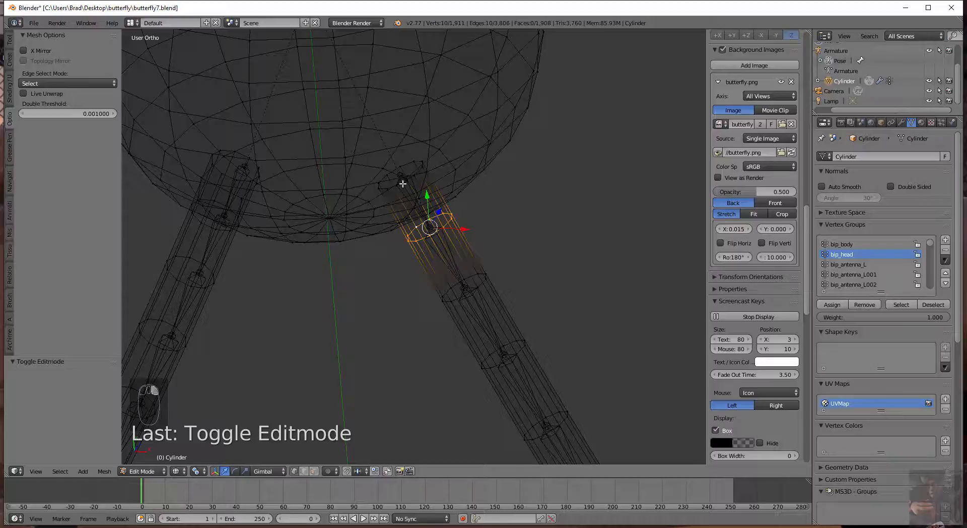
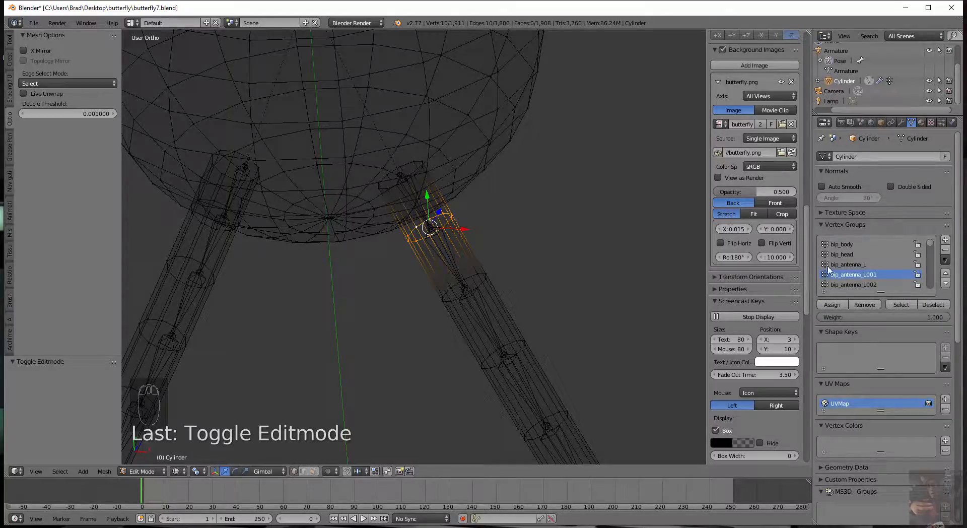
left_click(850, 264)
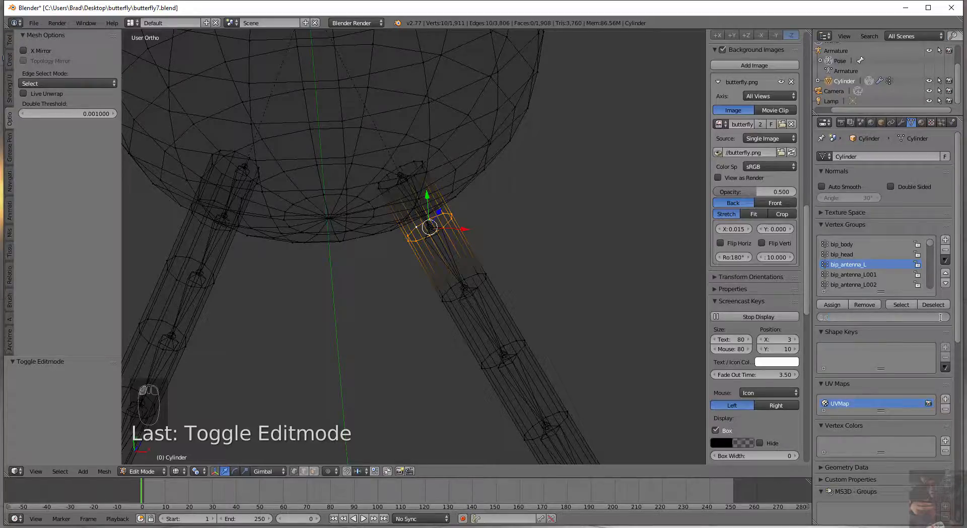
key("Return")
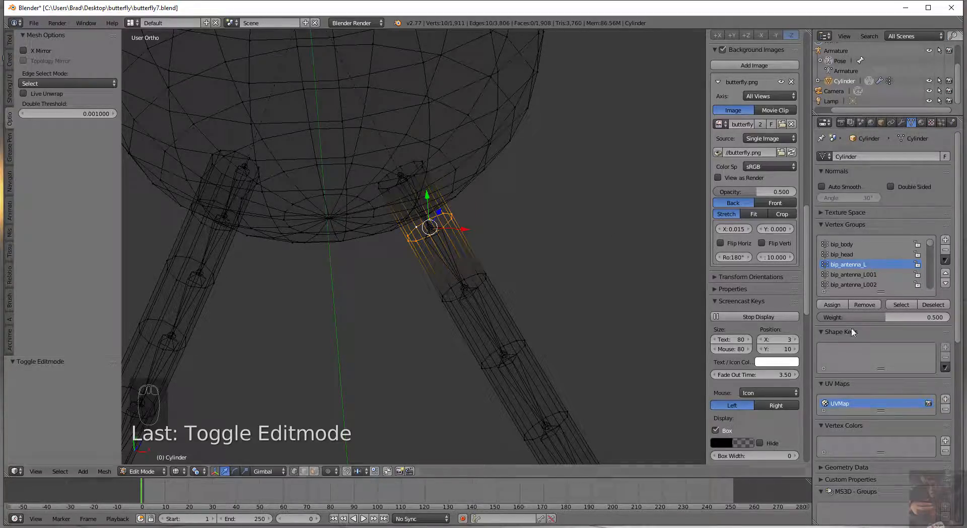
scroll(755, 316, "up", 3)
left_click(833, 305)
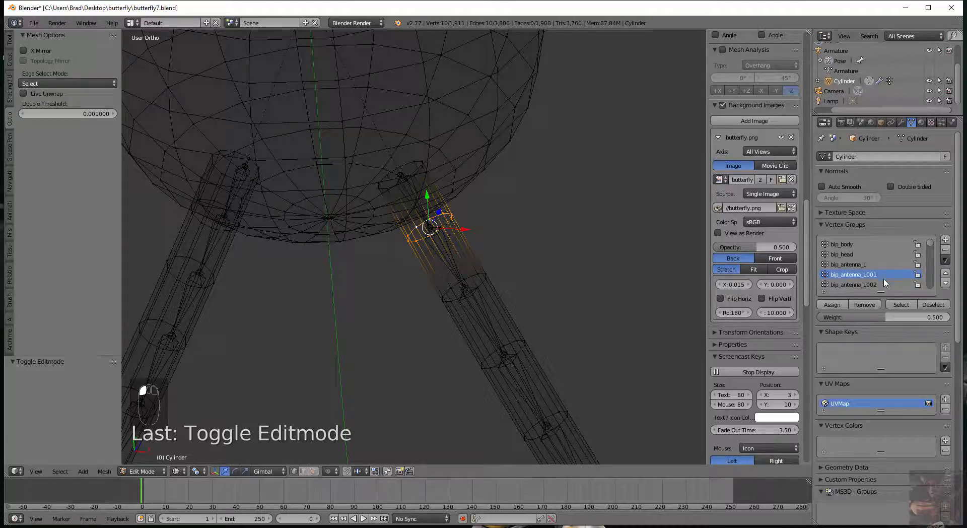
scroll(756, 297, "up", 1)
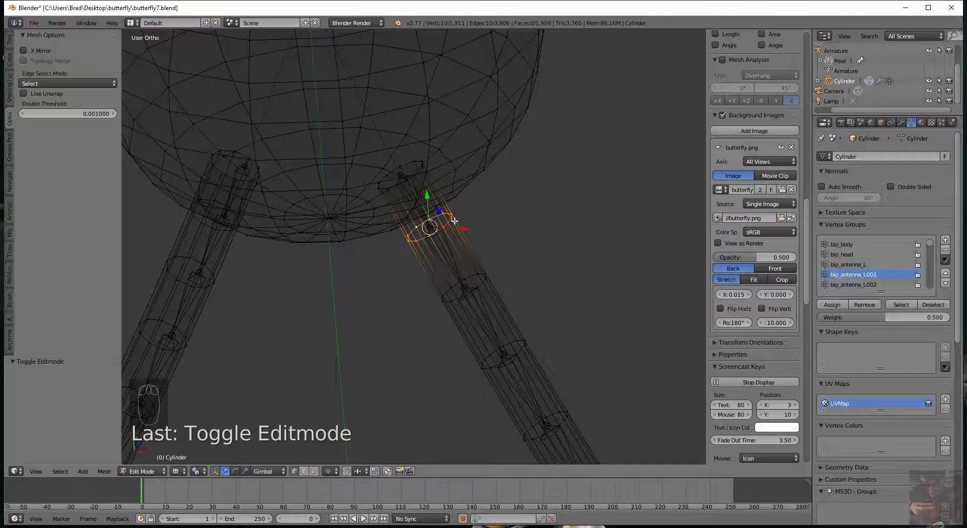
Assign the left antenna's third and fourth edge loops at weight 0.5 to the adjacent group pairs from bip_antenna_L001 to bip_antenna_L003.
right_click(470, 279, "alt")
scroll(756, 277, "down", 3)
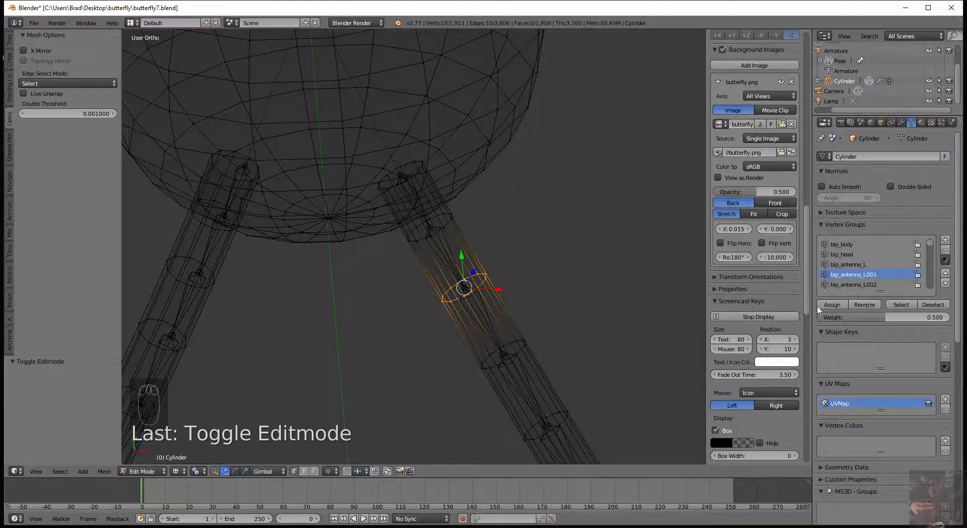
left_click(831, 305)
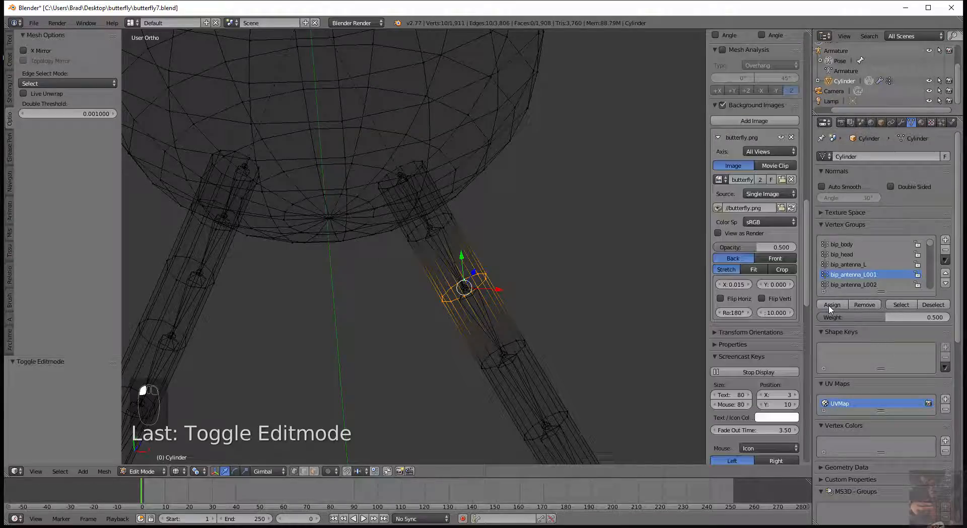
left_click(849, 285)
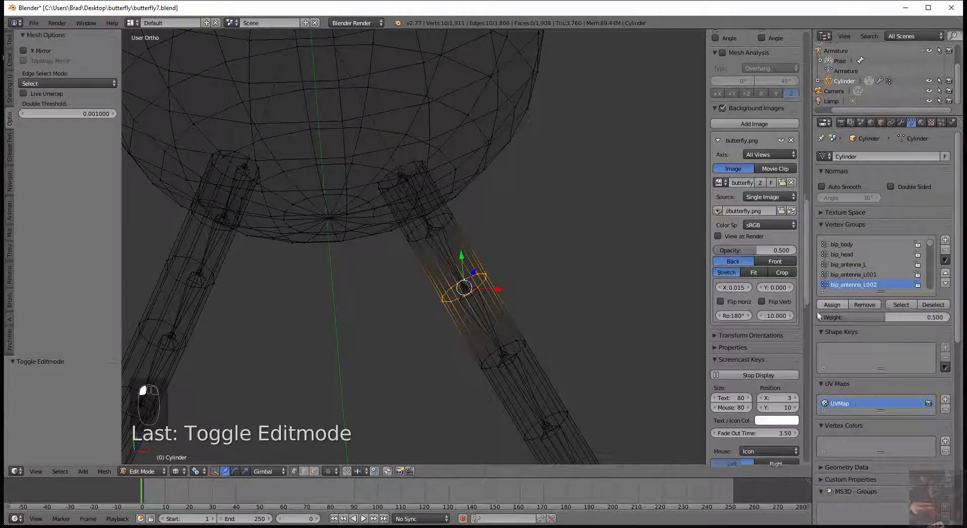
middle_click_drag(514, 368, 495, 289, "shift")
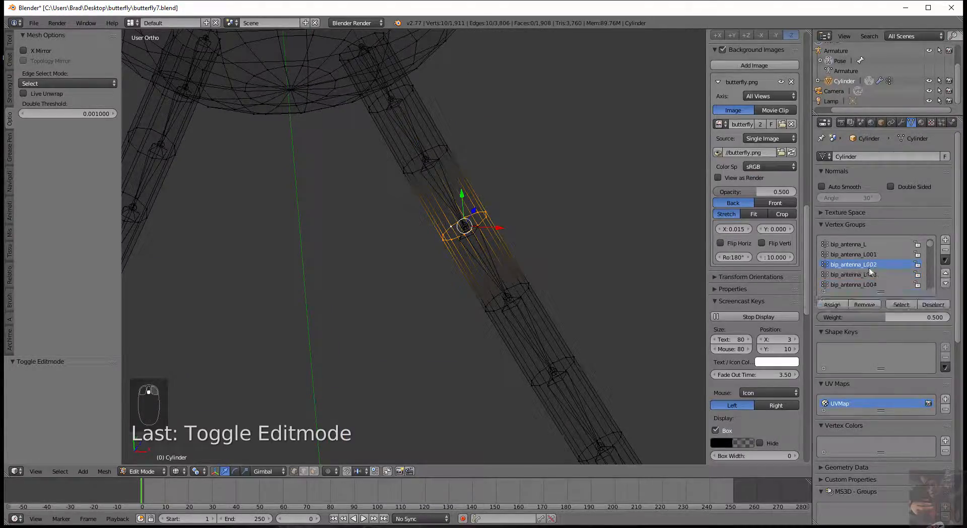
left_click(836, 307)
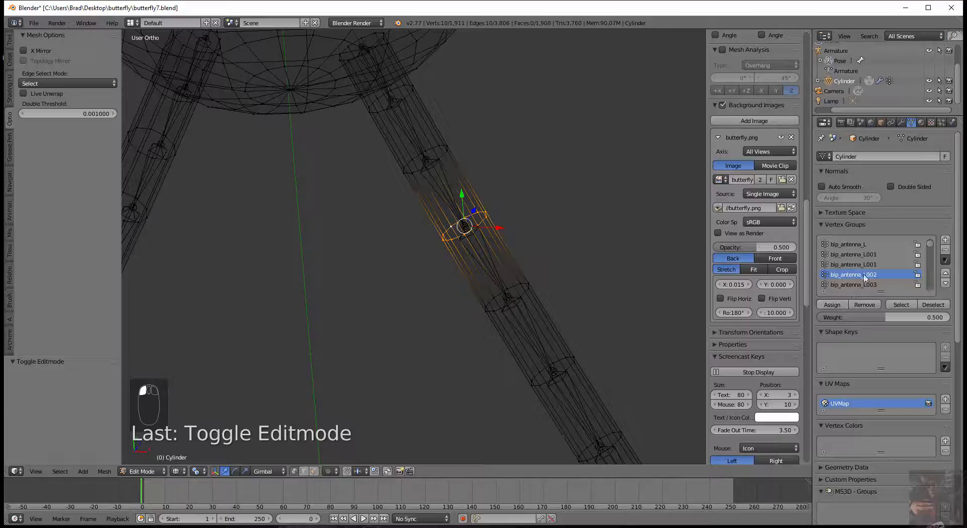
Assign the fifth edge loop of the left antenna to bip_antenna_L003 and bip_antenna_L004 at weight 0.5.
right_click(509, 286, "alt")
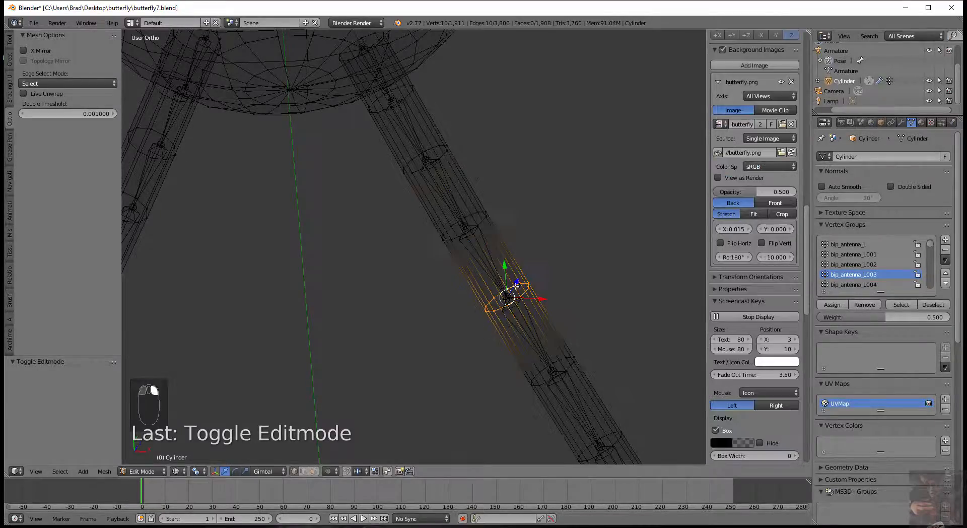
left_click(831, 304)
left_click(848, 285)
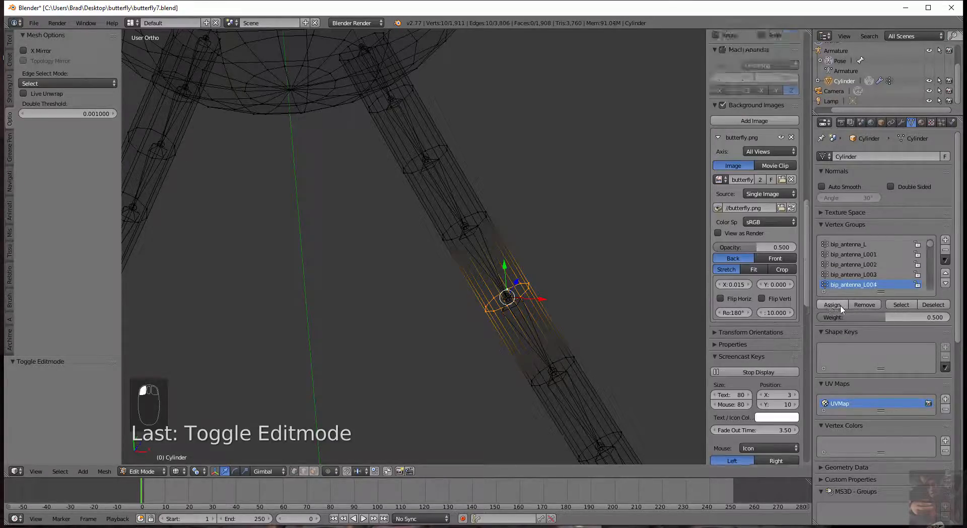
left_click(841, 306)
Assign the sixth edge loop of the left antenna to bip_antenna_L004 and bip_antenna_L005 at weight 0.5.
middle_click_drag(558, 364, 529, 261, "shift")
right_click(529, 261, "alt")
left_click(839, 306)
scroll(862, 285, "down", 2)
left_click(860, 276)
left_click(838, 307)
Assign the next two left antenna loops at weight 0.5, one to bip_antenna_L005 and L006, the other to L006 and L007.
middle_click_drag(586, 333, 567, 262, "shift")
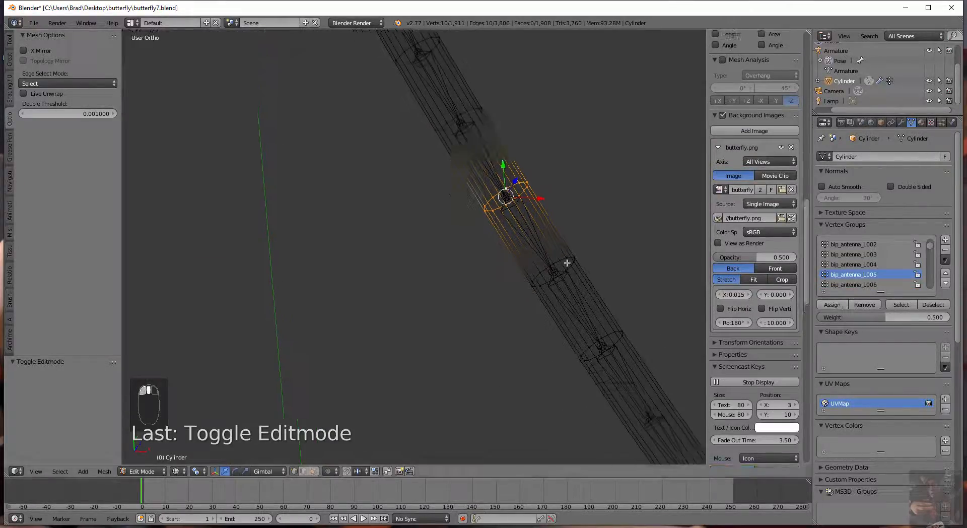
right_click(567, 262, "alt")
left_click(836, 307)
middle_click_drag(608, 337, 577, 255, "shift")
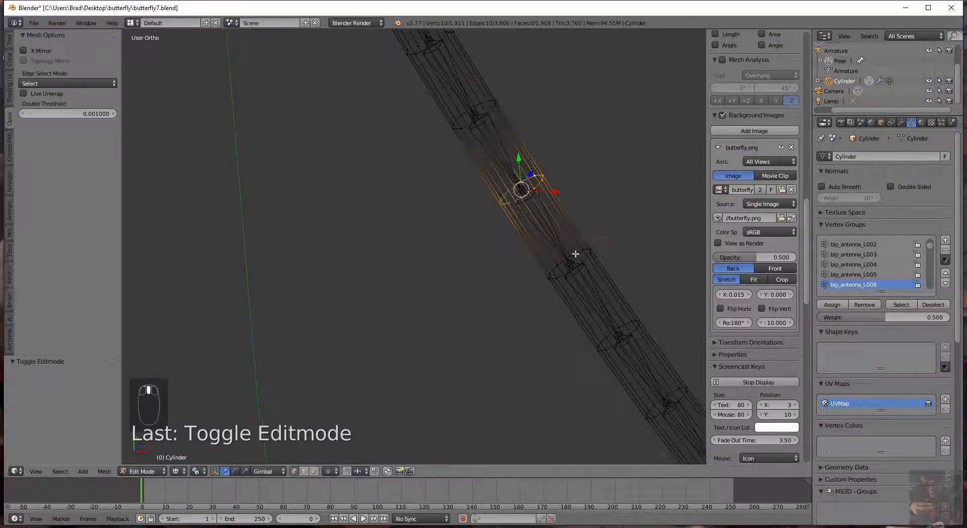
right_click(576, 254, "alt")
scroll(844, 280, "down", 4)
left_click(853, 256)
left_click(836, 305)
Continue along the left antenna, assigning each successive edge loop at weight 0.5 to adjacent groups from bip_antenna_L007 to bip_antenna_L010.
right_click(612, 324, "alt")
left_click(853, 264)
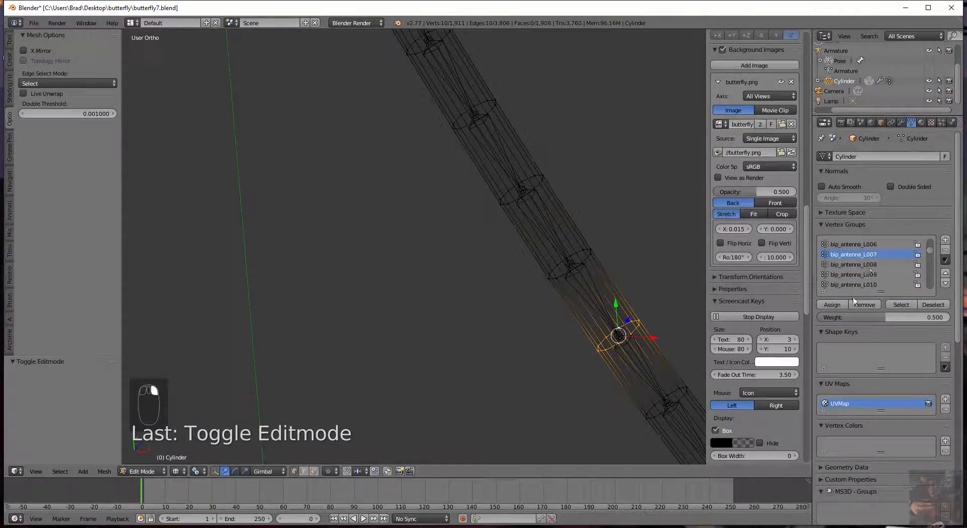
left_click(832, 304)
middle_click_drag(677, 283, 566, 178, "shift")
left_click(852, 274)
right_click(567, 289, "alt")
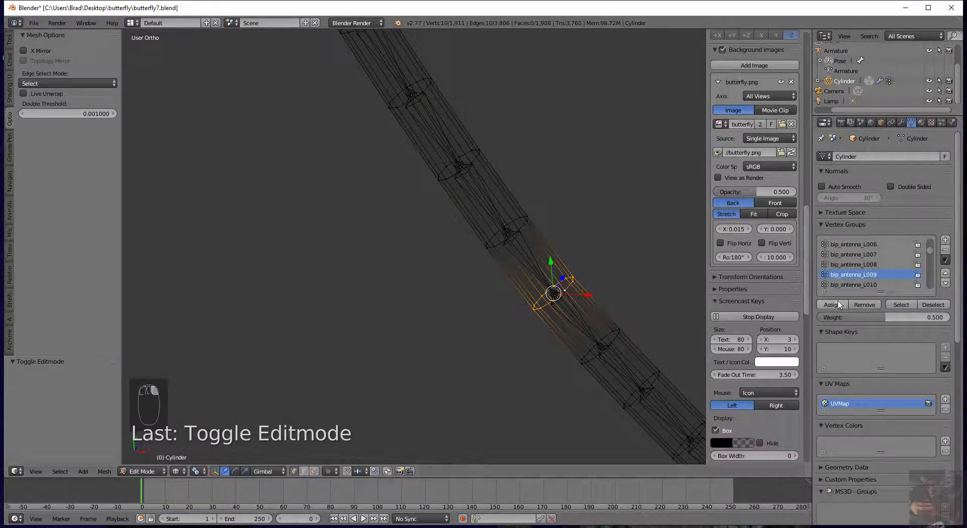
left_click(832, 305)
left_click(853, 284)
Assign the next edge loop down the left antenna to bip_antenna_L010 and bip_antenna_L011 at weight 0.5.
middle_click_drag(653, 247, 546, 133, "shift")
right_click(511, 212, "alt")
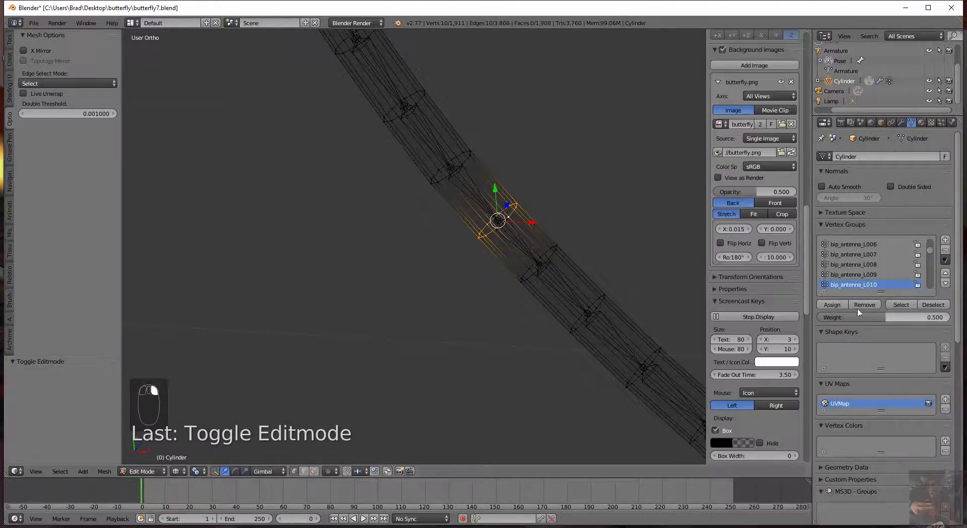
left_click(833, 305)
scroll(867, 269, "down", 4)
left_click(858, 254)
Assign the following left antenna edge loop to bip_antenna_L011 and bip_antenna_L012 at weight 0.5.
right_click(558, 249, "alt")
left_click(830, 306)
right_click(851, 266)
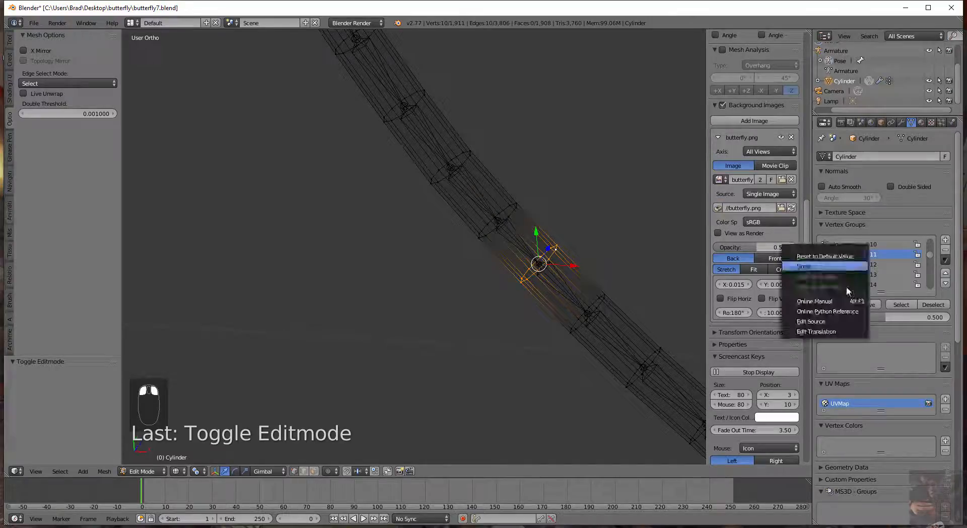
right_click(854, 267)
left_click(860, 265)
left_click(835, 305)
Assign the next two left antenna loops at weight 0.5, one to bip_antenna_L012 and L013, the other to L013 and L014.
right_click(608, 302, "alt")
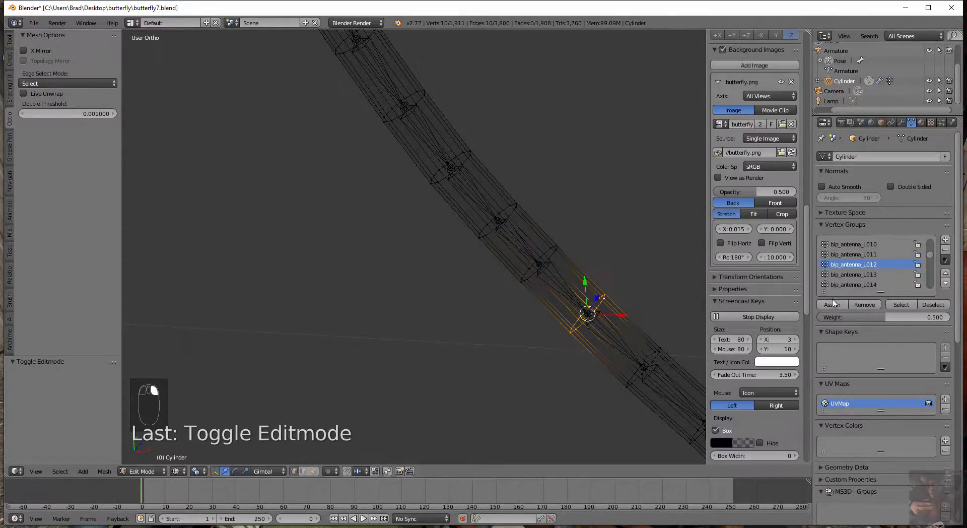
left_click(833, 305)
left_click(854, 277)
middle_click_drag(633, 249, 384, 69, "shift")
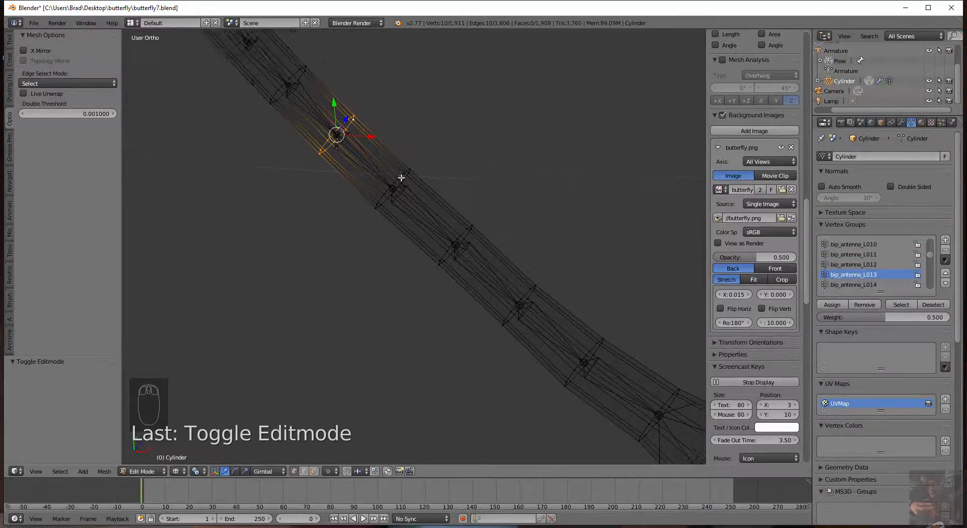
right_click(402, 178, "alt")
right_click(400, 179, "alt")
left_click(838, 305)
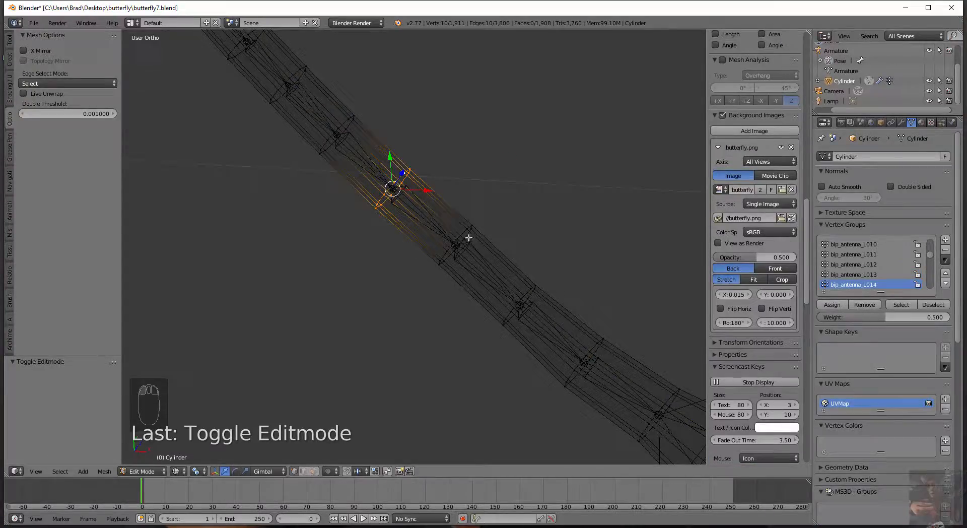
Assign the next two left antenna loops at weight 0.5, one to bip_antenna_L014 and L015, the other to L015 and L016.
right_click(469, 236, "alt")
scroll(856, 267, "down", 4)
left_click(864, 254)
left_click(835, 306)
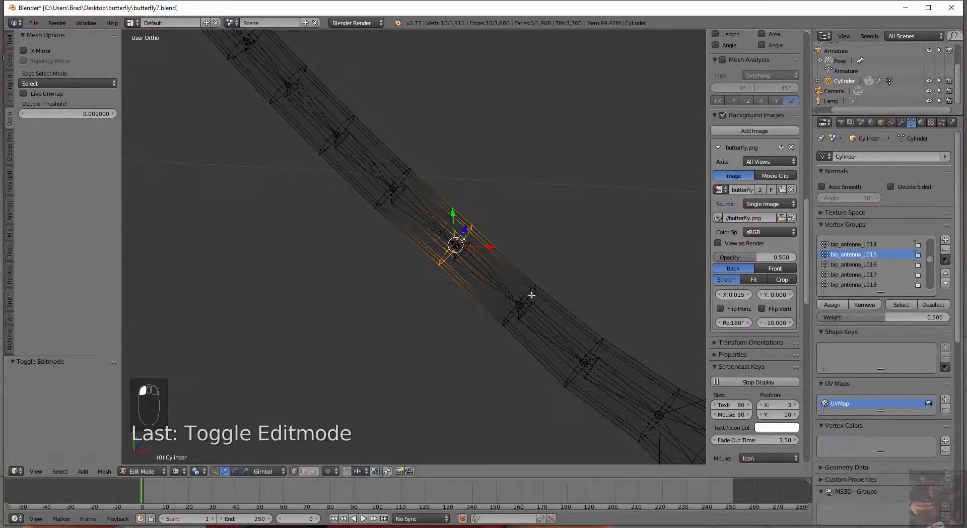
right_click(531, 296, "alt")
left_click(856, 265)
left_click(835, 306)
Assign the next two left antenna loops at weight 0.5, one to bip_antenna_L016 and L017, the other to L017 and L018.
right_click(597, 349, "alt")
left_click(836, 305)
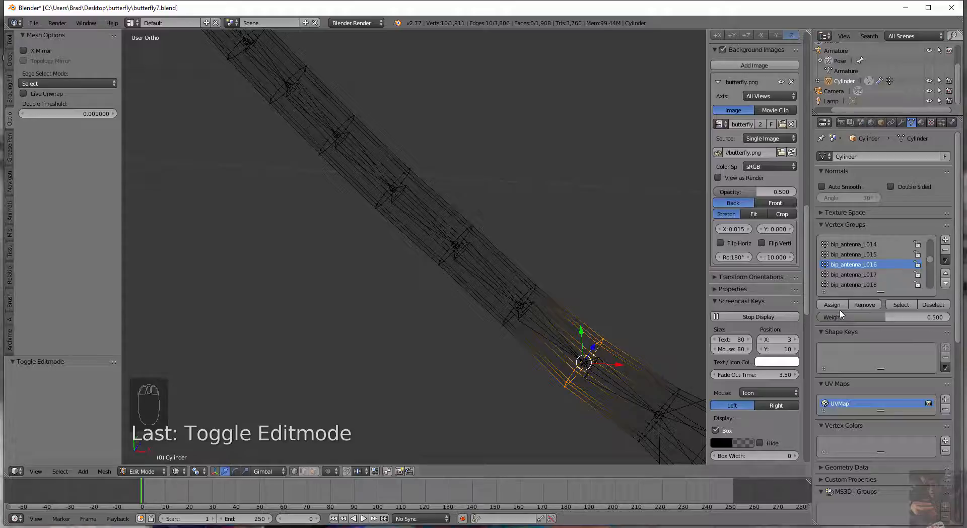
left_click(856, 275)
right_click(674, 392, "alt")
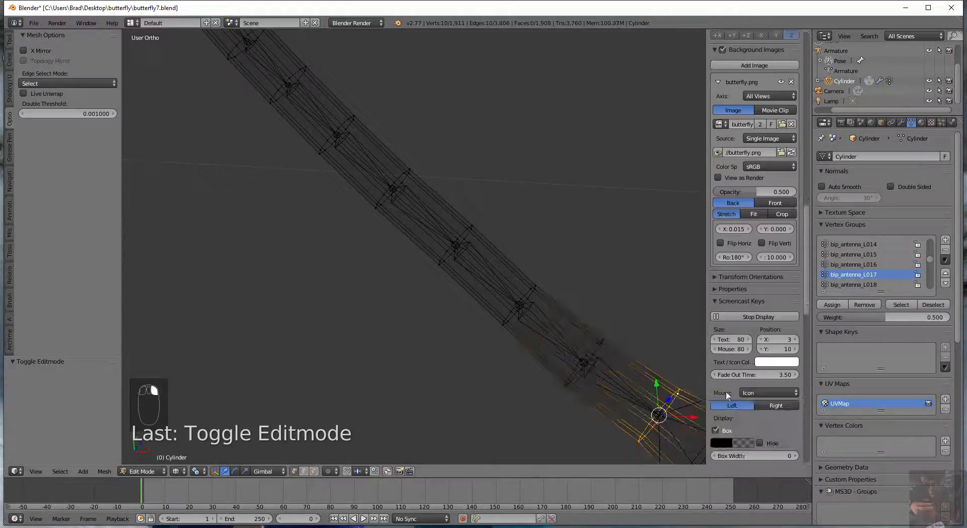
left_click(835, 305)
left_click(840, 286)
Select the left antenna's entire bulb-shaped tip and assign it to bip_antenna_L018 at weight 0.5.
middle_click_drag(597, 194, 391, 40, "shift")
scroll(390, 40, "down", 7)
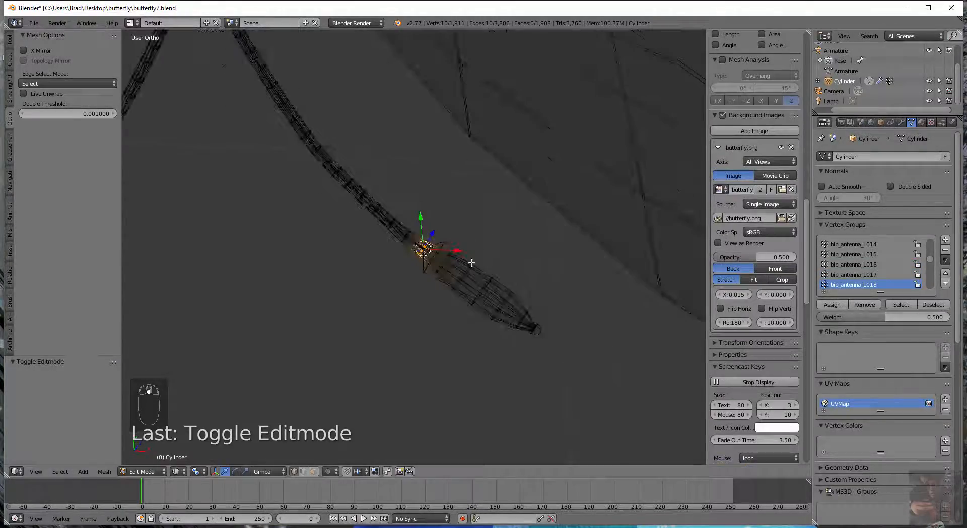
right_click(449, 273, "alt")
right_click(470, 275, "alt+shift")
key("c")
left_click_drag(497, 279, 540, 328)
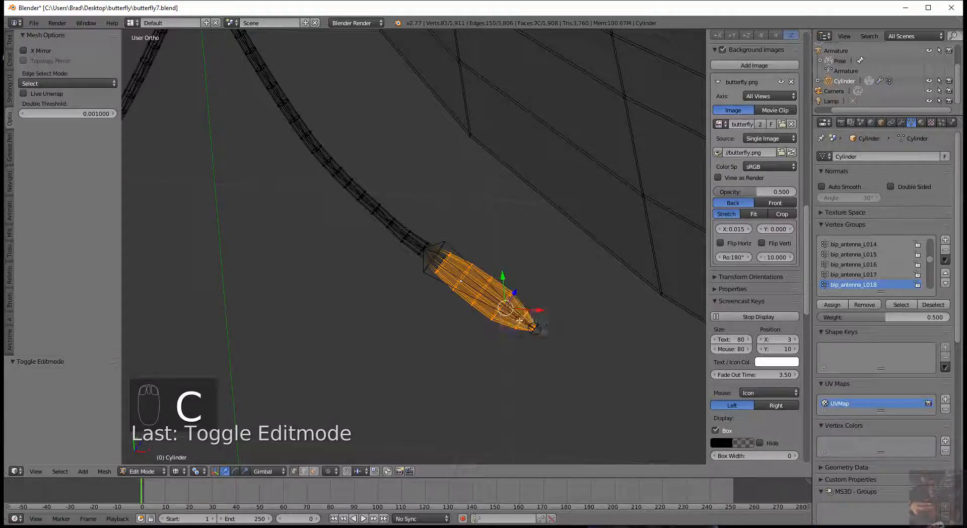
right_click(544, 328)
left_click(840, 306)
Clear the selection and select the right antenna's entire bulb-shaped tip.
middle_click_drag(526, 361, 408, 346, "shift")
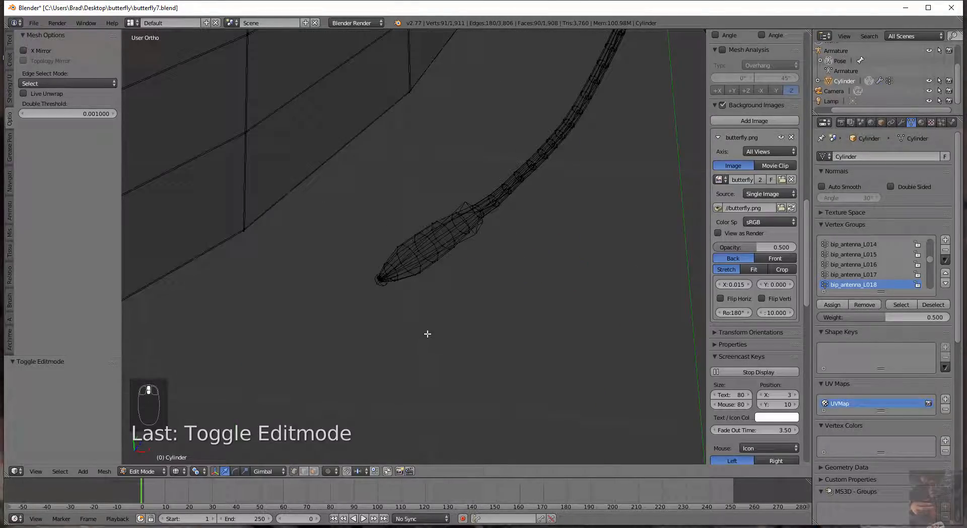
key("a")
scroll(591, 321, "down", 5)
scroll(385, 320, "up", 4)
key("c")
mouse_move(465, 306)
left_mouse_down()
mouse_move(532, 247)
mouse_move(565, 250)
mouse_move(552, 263)
mouse_move(478, 265)
left_mouse_up()
scroll(478, 267, "up", 2)
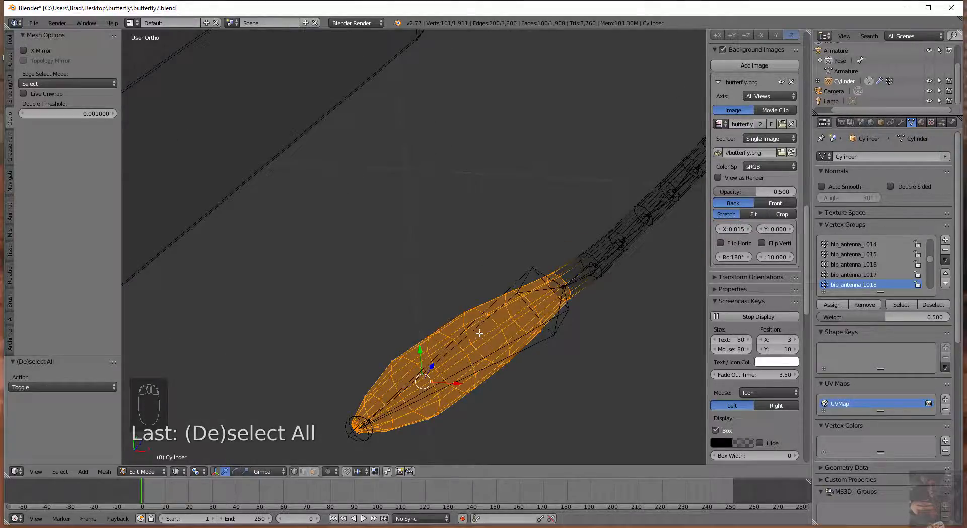
middle_click_drag(317, 453, 309, 412, "shift")
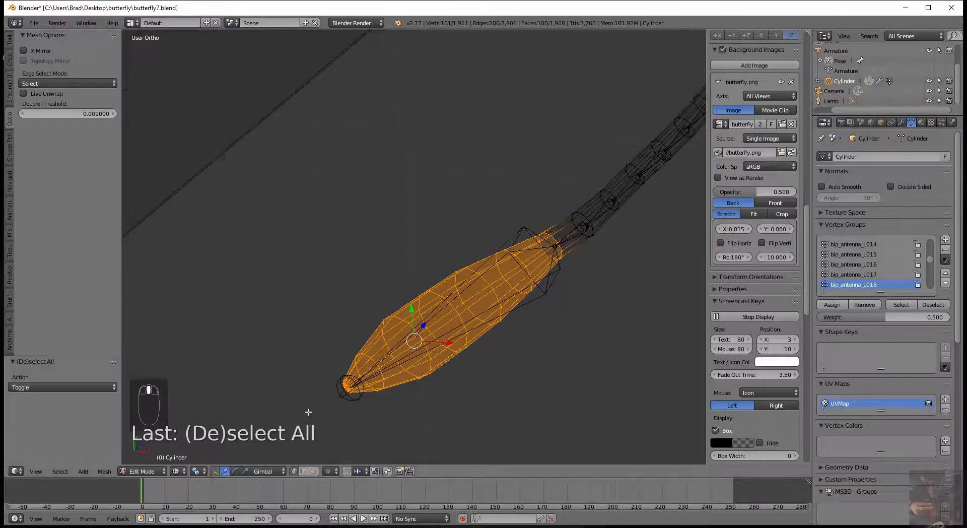
Try assigning two right antenna loops above the tip at weight 0.5, one to bip_antenna_L018 and L017, the other to L017 and L016.
right_click(560, 236, "alt")
right_click(551, 237, "alt")
left_click(843, 305)
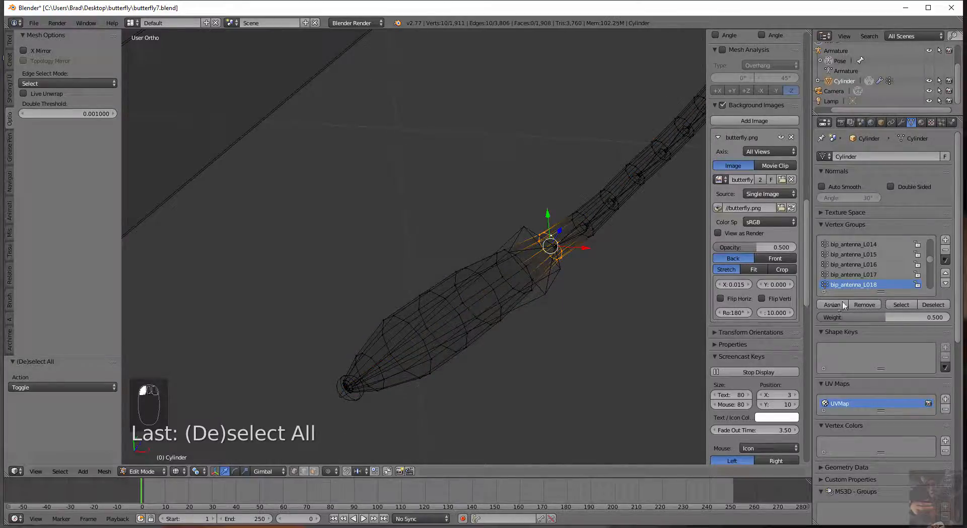
left_click(855, 277)
middle_click_drag(586, 221, 553, 303, "shift")
right_click(554, 302, "alt")
right_click(552, 303, "alt")
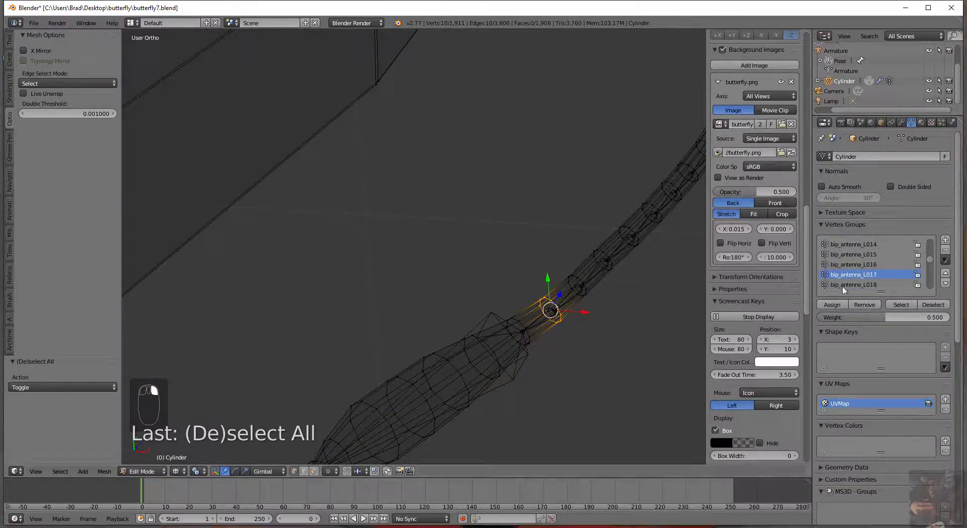
left_click(843, 304)
left_click(852, 266)
left_click(836, 303)
Try assigning the next two right antenna loops toward the head at weight 0.5, one to bip_antenna_L016 and L015, the other to L015 and L014.
scroll(513, 191, "up", 4)
middle_click_drag(529, 343, 334, 164, "shift")
right_click(457, 201, "alt")
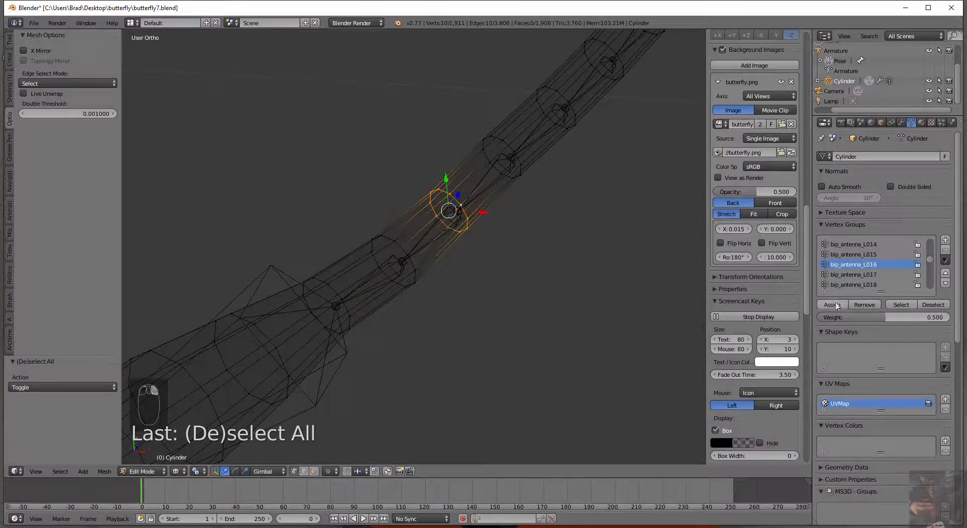
left_click(841, 305)
left_click(852, 256)
left_click(834, 307)
middle_click_drag(511, 154, 473, 232, "shift")
right_click(473, 233, "alt")
left_click(834, 305)
left_click(856, 246)
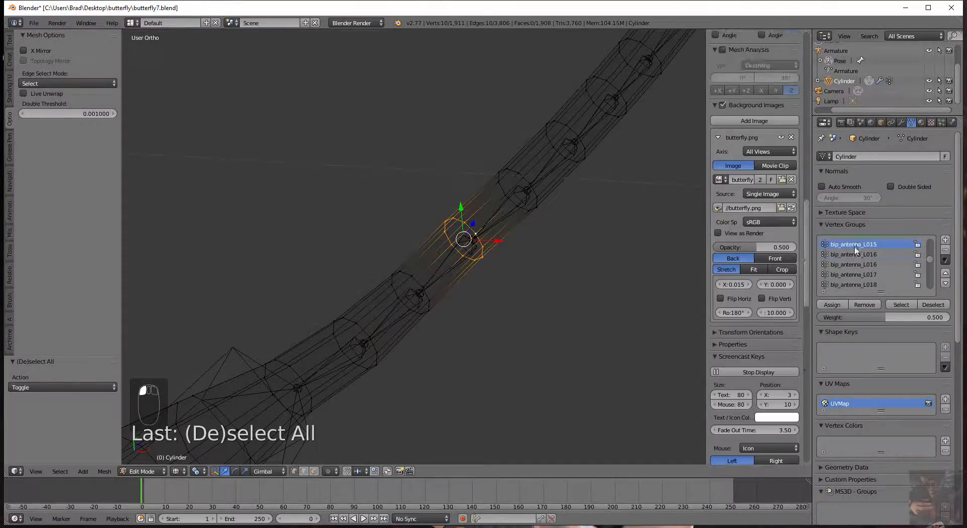
left_click(835, 306)
Try assigning the following right antenna loop toward the head to bip_antenna_L014 at weight 0.5.
middle_click_drag(541, 255, 517, 324, "shift")
scroll(517, 324, "up", 6)
right_click(677, 240, "alt")
left_click(834, 305)
scroll(856, 268, "up", 4)
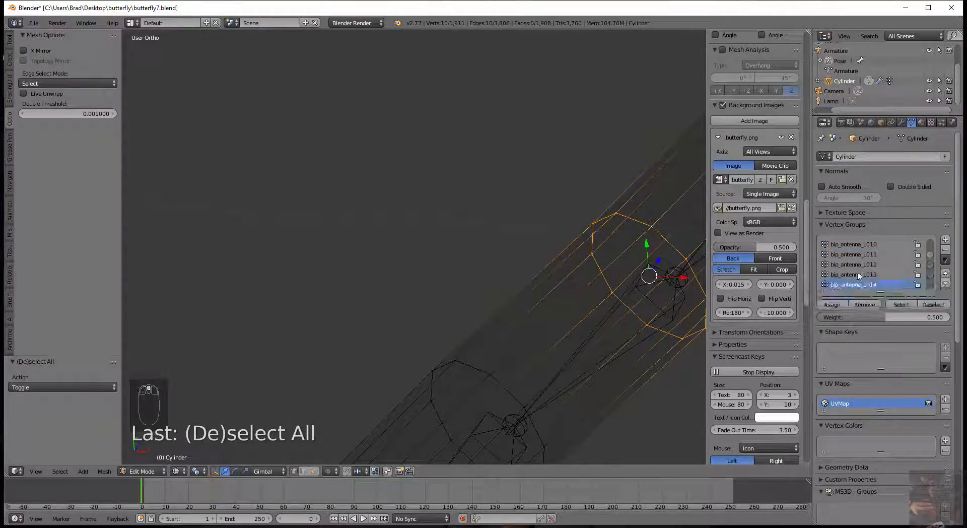
Select the outer section and tip of the right antenna and remove it from vertex groups bip_antenna_L014 through bip_antenna_L018.
scroll(499, 280, "down", 13)
scroll(499, 279, "down", 4)
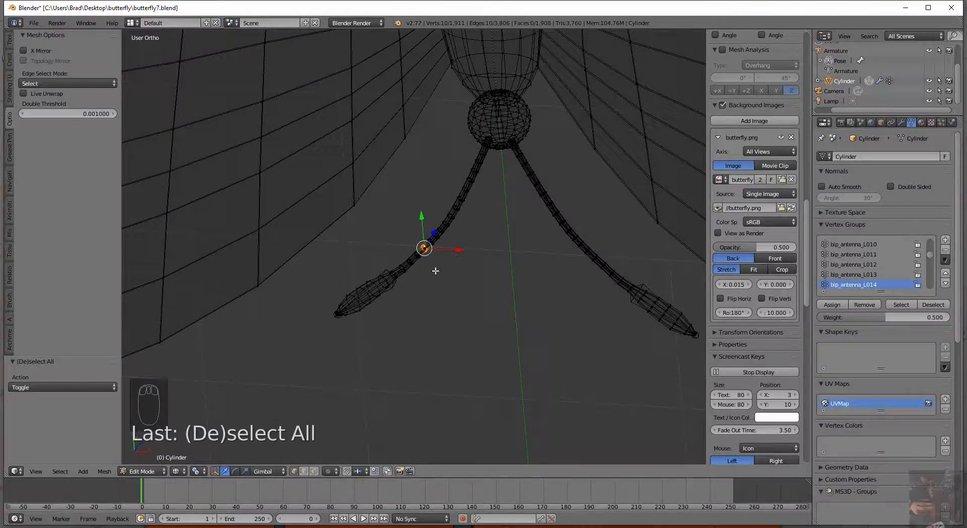
middle_click_drag(434, 272, 445, 365)
key("c")
left_click_drag(436, 332, 347, 410)
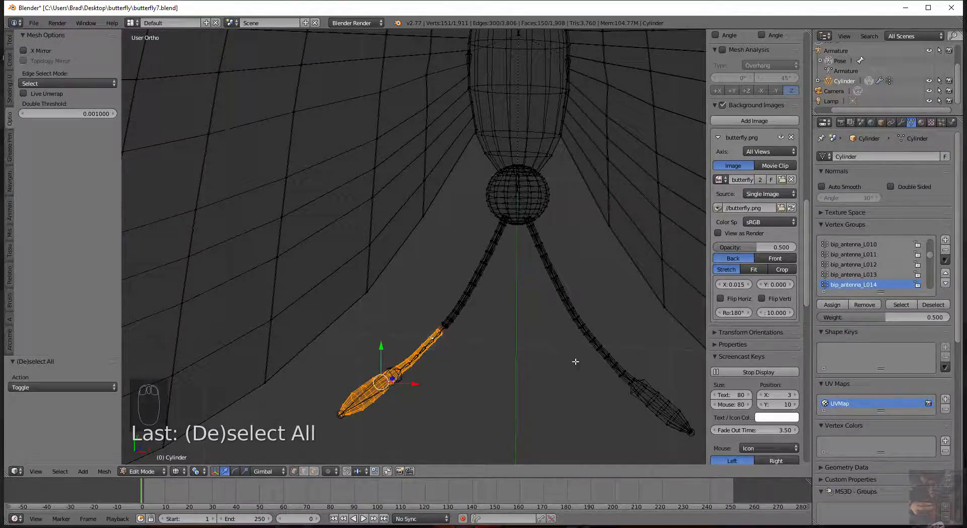
left_click(872, 305)
scroll(868, 277, "down", 2)
left_click(866, 276)
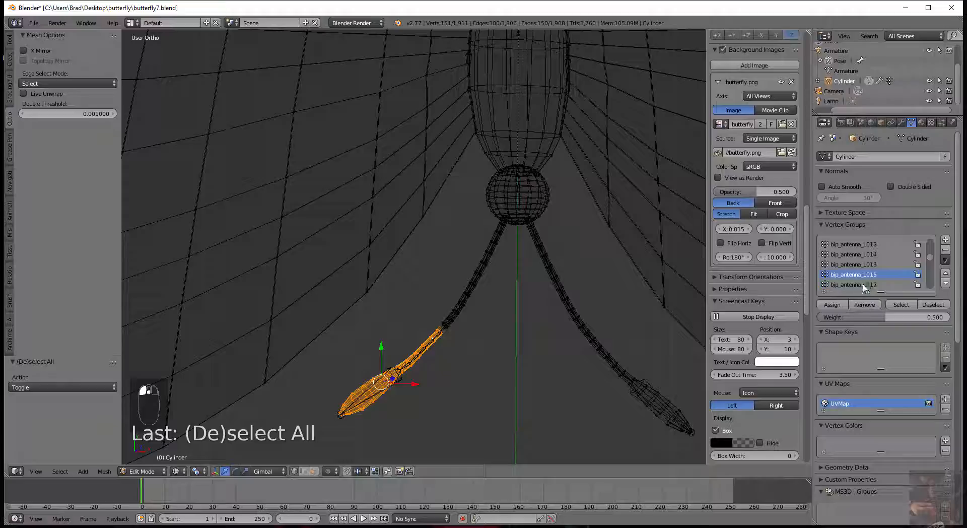
left_click(863, 285)
scroll(866, 275, "down", 2)
Assign the right antenna's base loop inside the head to bip_body at weight 1.0.
scroll(616, 246, "up", 5)
middle_click_drag(616, 246, 469, 340, "shift")
scroll(504, 339, "up", 5)
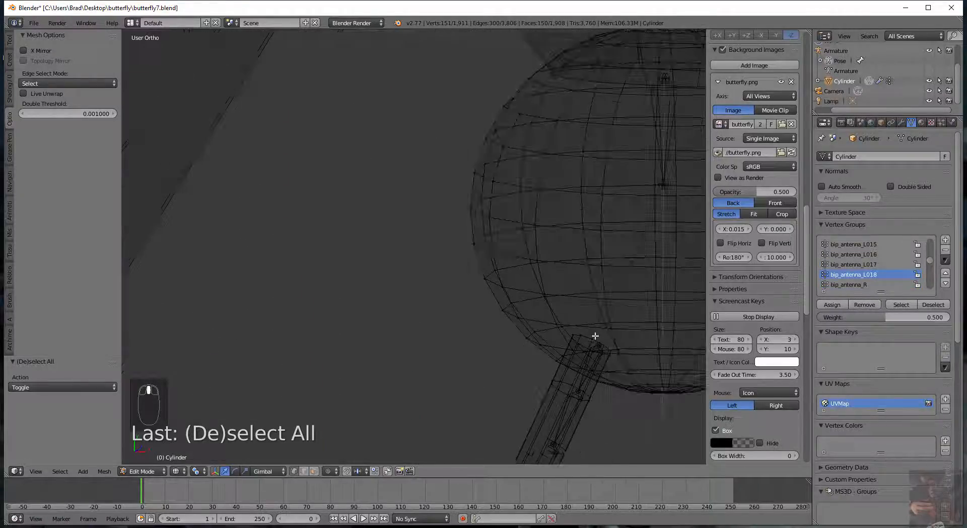
right_click(592, 338, "alt")
scroll(873, 289, "up", 8)
scroll(872, 291, "up", 7)
left_click(843, 245)
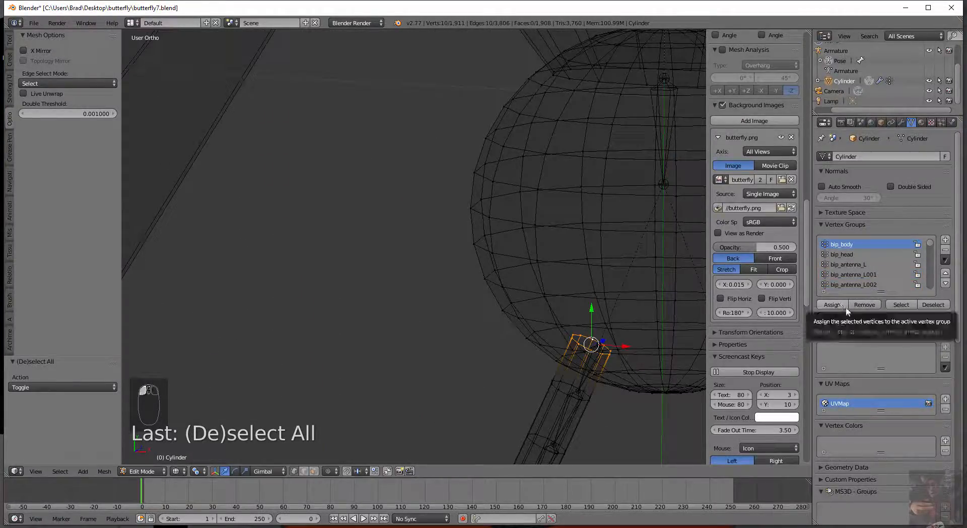
left_click_drag(871, 317, 943, 317)
left_click(834, 306)
Assign the second right antenna loop to bip_antenna_R and bip_antenna_R001 at weight 0.5.
middle_click_drag(531, 380, 502, 224, "shift")
right_click(536, 237, "alt")
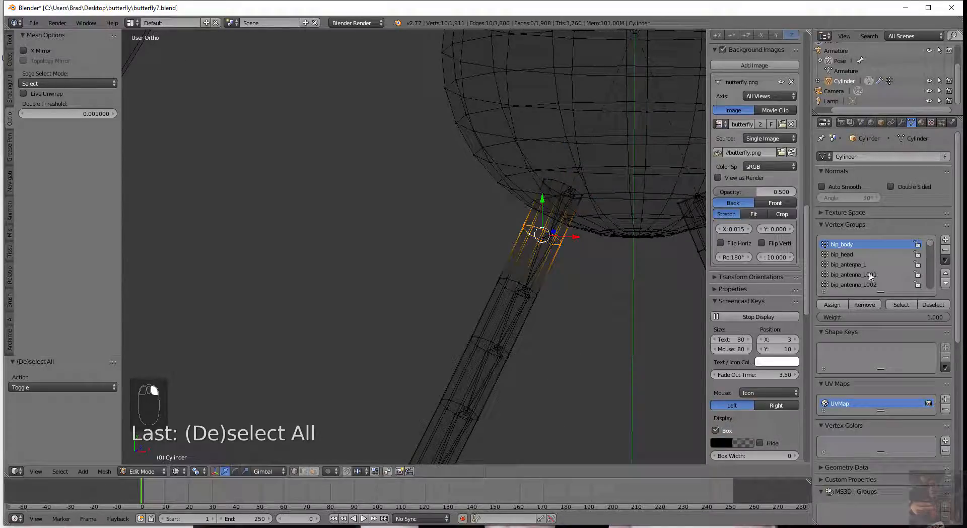
scroll(861, 281, "down", 7)
scroll(860, 280, "up", 1)
left_click(852, 264)
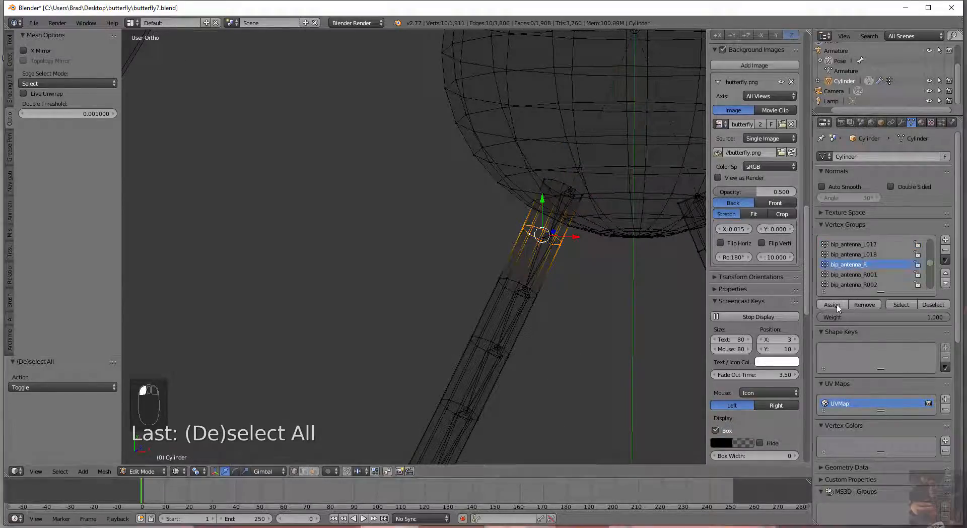
type(".5")
key("Return")
left_click(836, 305)
left_click(849, 276)
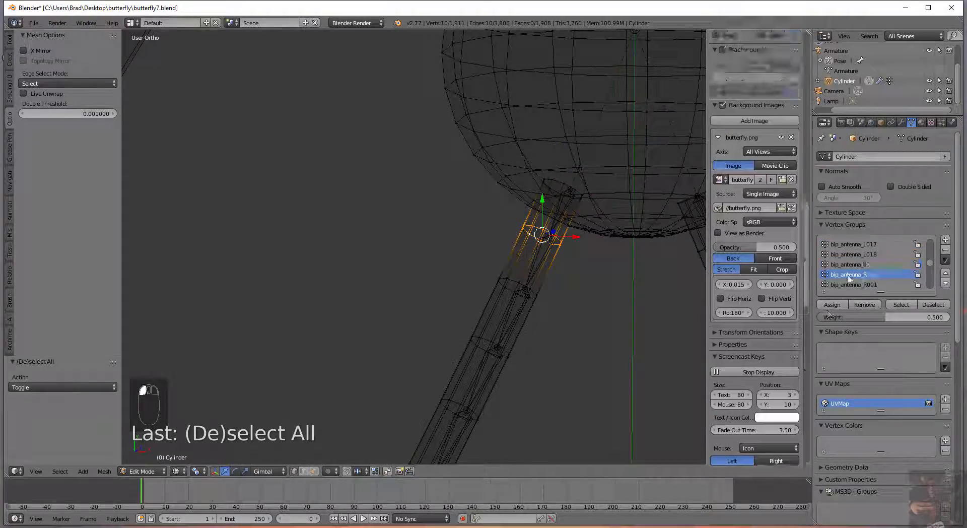
Assign the next two right antenna loops at weight 0.5, one to bip_antenna_R001 and R002, the other to R002 and R003.
right_click(511, 288, "alt")
left_click(837, 307)
left_click(852, 285)
scroll(855, 277, "down", 2)
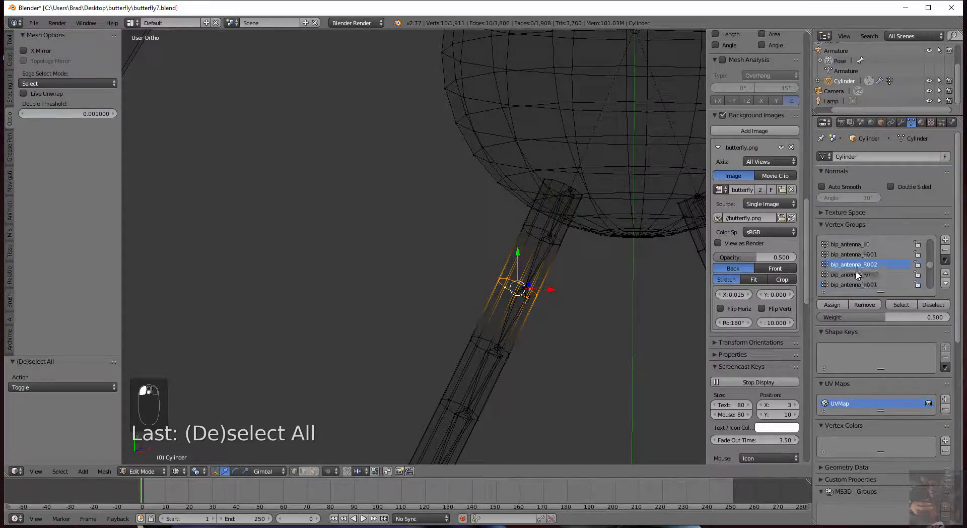
right_click(483, 348, "alt")
left_click(837, 306)
left_click(851, 277)
Assign the next edge loop down the right antenna to bip_antenna_R003 and bip_antenna_R004 at weight 0.5.
middle_click_drag(559, 371, 621, 265, "shift")
right_click(515, 302, "alt")
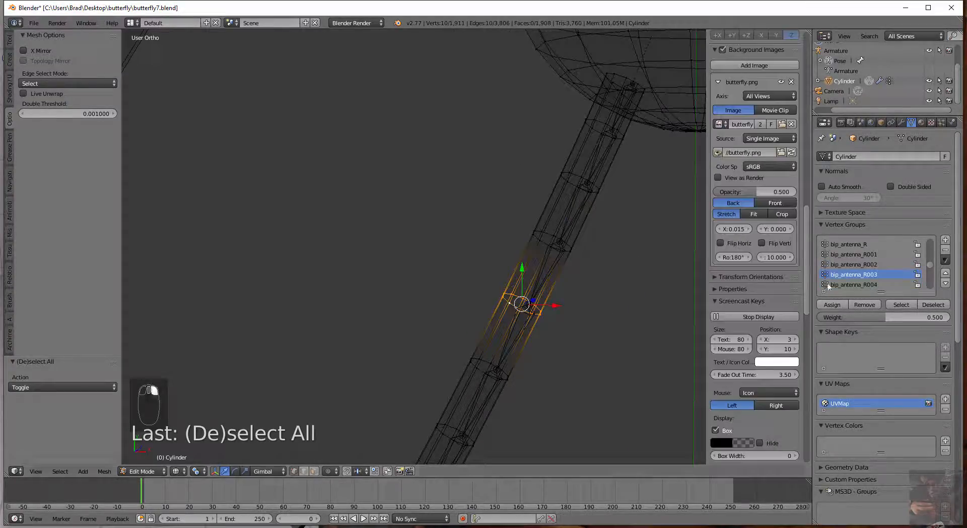
left_click(835, 305)
left_click(849, 286)
Assign the next two right antenna loops at weight 0.5, one to bip_antenna_R004 and R005, the other to R005 and R006.
middle_click_drag(625, 364, 672, 241, "shift")
right_click(529, 240, "alt")
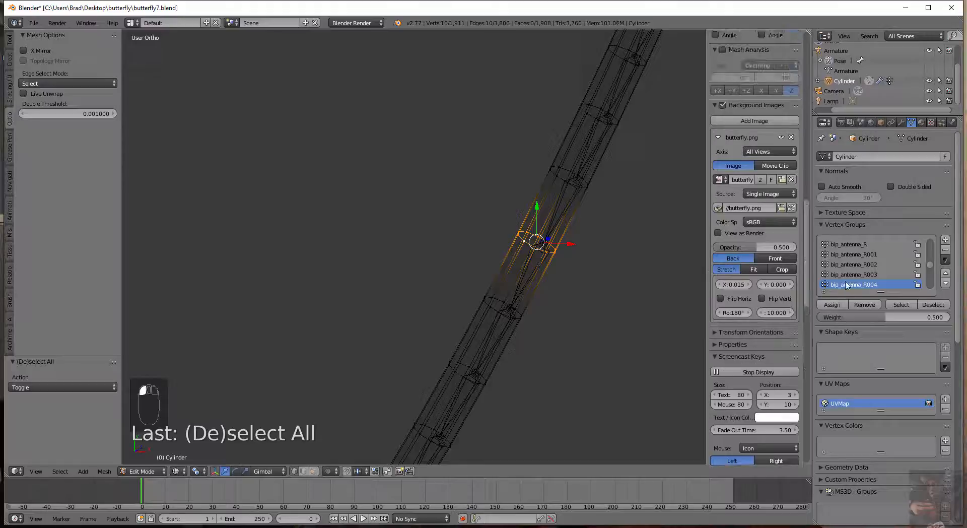
middle_click_drag(495, 311, 538, 188, "shift")
right_click(537, 187, "alt")
scroll(844, 288, "down", 2)
left_click(846, 277)
left_click(834, 307)
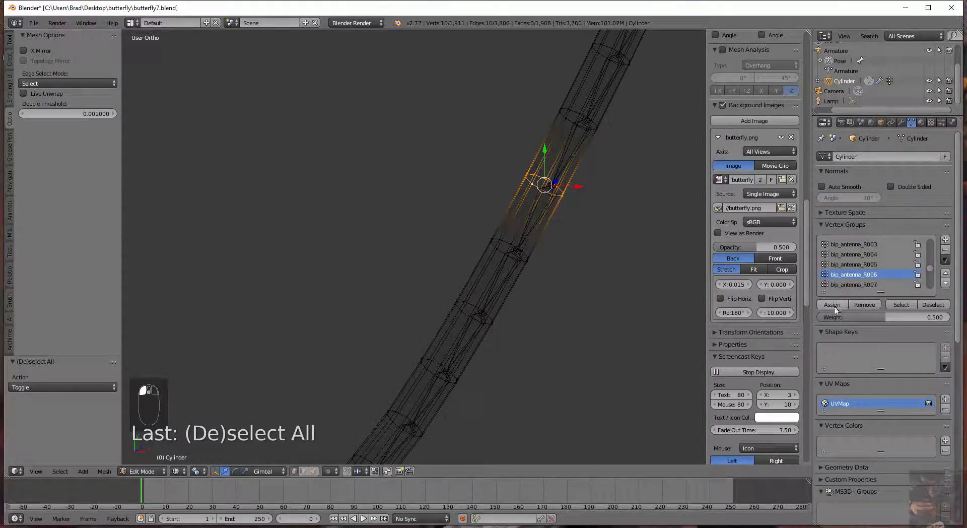
Assign the next edge loop down the right antenna to bip_antenna_R006 and bip_antenna_R007 at weight 0.5.
middle_click_drag(501, 249, 527, 200, "shift")
right_click(527, 199, "alt")
left_click(841, 307)
left_click(846, 285)
left_click(835, 307)
scroll(846, 282, "down", 4)
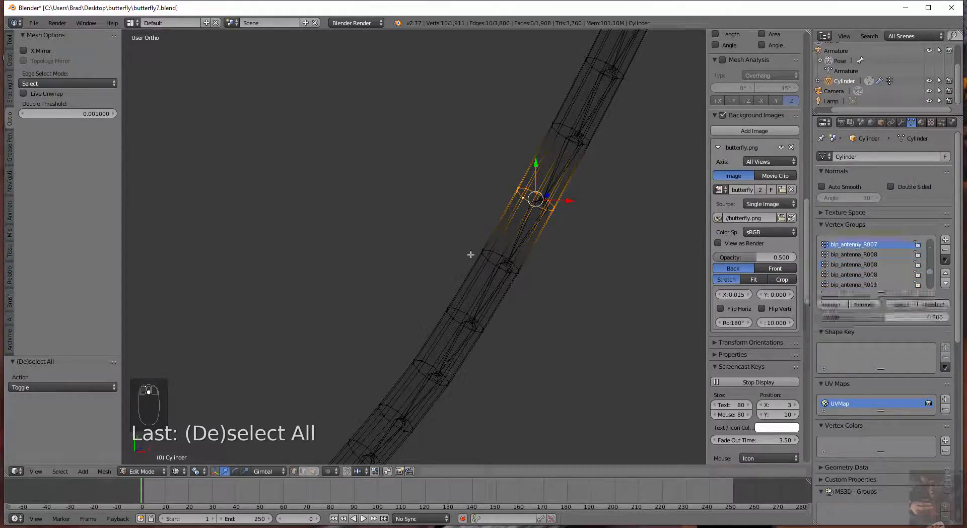
Assign the next two right antenna loops at weight 0.5, one to bip_antenna_R007 and R008, the other to R008 and R009.
right_click(488, 258, "alt")
left_click(831, 305)
left_click(854, 254)
right_click(484, 310, "alt")
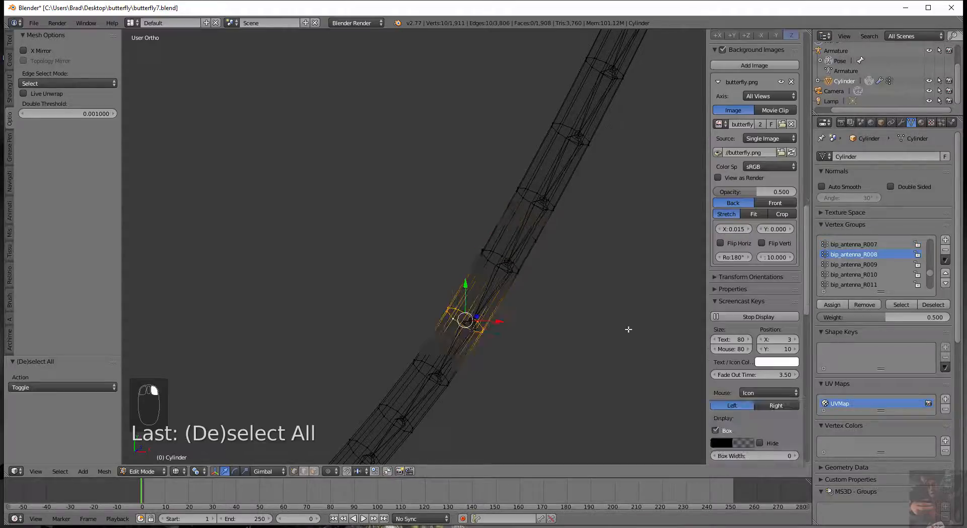
left_click(855, 263)
left_click(837, 306)
Assign the next edge loop down the right antenna to bip_antenna_R009 and bip_antenna_R010 at weight 0.5.
middle_click_drag(428, 373, 498, 257, "shift")
right_click(498, 256, "alt")
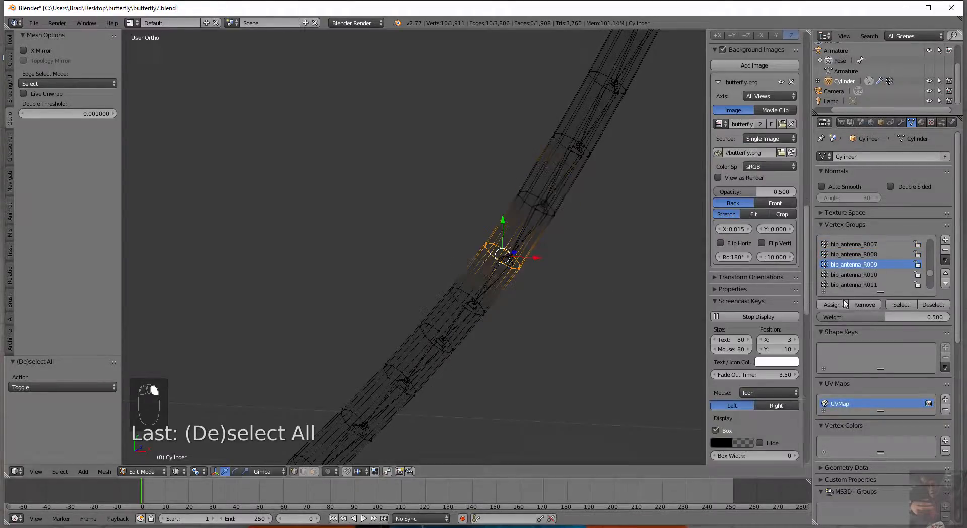
left_click(843, 305)
left_click(851, 274)
left_click(836, 308)
Assign the following right antenna edge loop to bip_antenna_R010 and bip_antenna_R011 at weight 0.5.
middle_click_drag(456, 301, 551, 227, "shift")
right_click(549, 226, "alt")
left_click(838, 306)
left_click(852, 285)
left_click(834, 306)
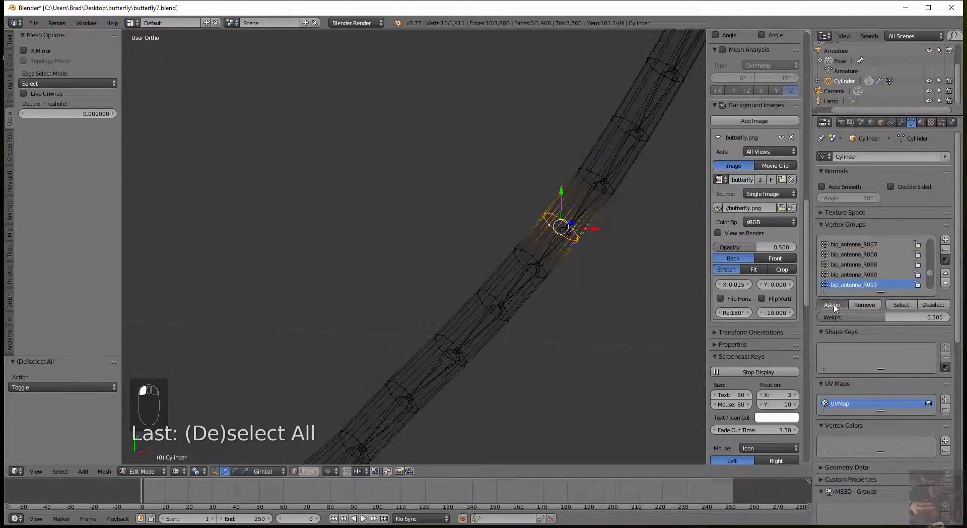
Assign the next edge loop down the right antenna to bip_antenna_R011 and bip_antenna_R012 at weight 0.5.
middle_click_drag(519, 265, 538, 229, "shift")
right_click(539, 229, "alt")
left_click(828, 307)
scroll(846, 287, "down", 1)
left_click(846, 285)
left_click(829, 306)
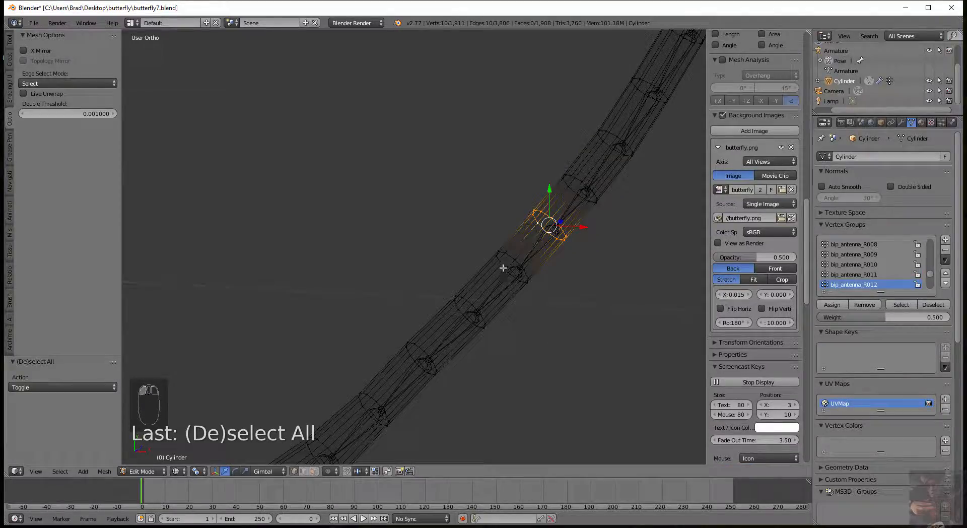
Assign the following right antenna edge loop to bip_antenna_R012 and bip_antenna_R013 at weight 0.5.
right_click(503, 267, "alt")
scroll(851, 275, "down", 1)
left_click(851, 284)
left_click(833, 306)
middle_click_drag(459, 317, 503, 259, "shift")
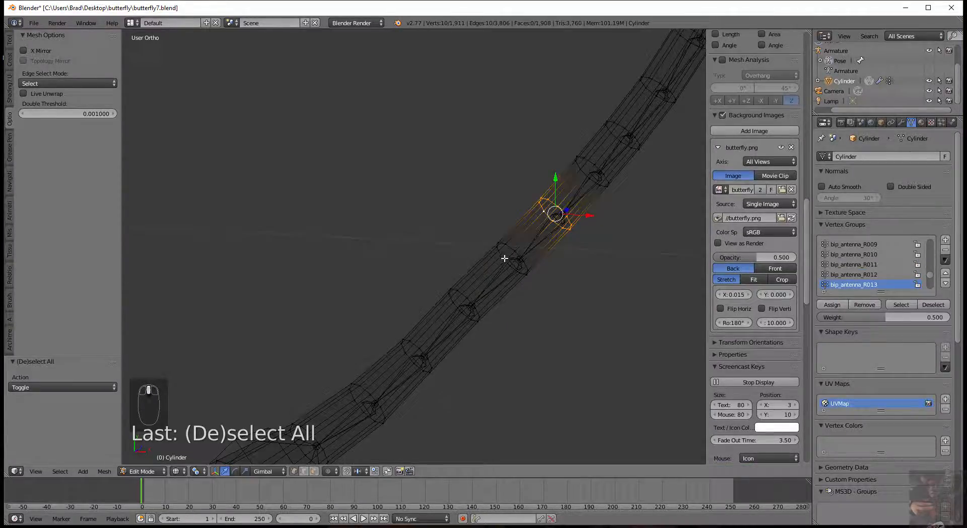
Assign the next two right antenna loops at weight 0.5, one to bip_antenna_R013 and R014, the other to R014 and R015.
right_click(503, 259, "alt")
left_click(842, 305)
scroll(848, 282, "down", 2)
left_click(843, 277)
left_click(836, 306)
right_click(456, 305, "alt")
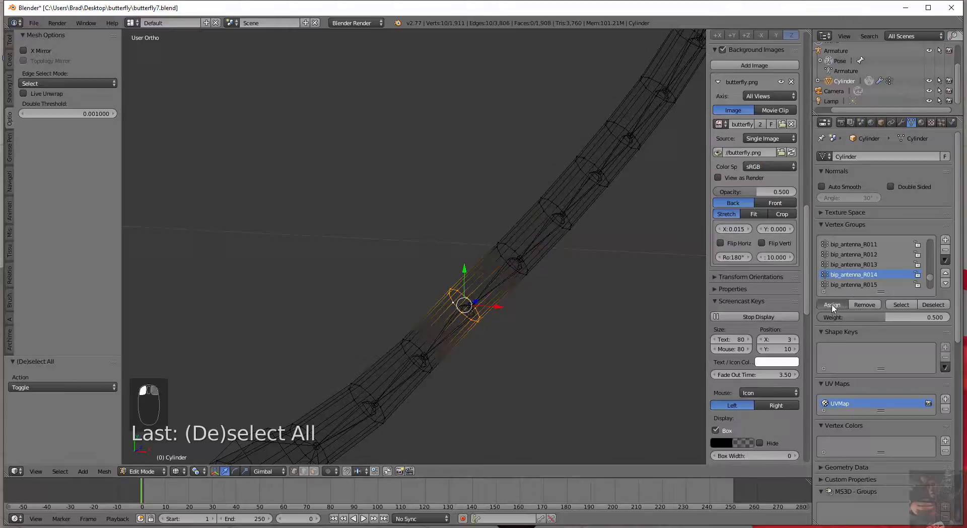
left_click(833, 306)
left_click(842, 285)
left_click(839, 307)
Assign the next edge loop down the right antenna to bip_antenna_R015 and bip_antenna_R016 at weight 0.5.
middle_click_drag(402, 400, 479, 328, "shift")
scroll(479, 328, "up", 3)
right_click(534, 305, "alt")
left_click(836, 305)
scroll(850, 280, "down", 1)
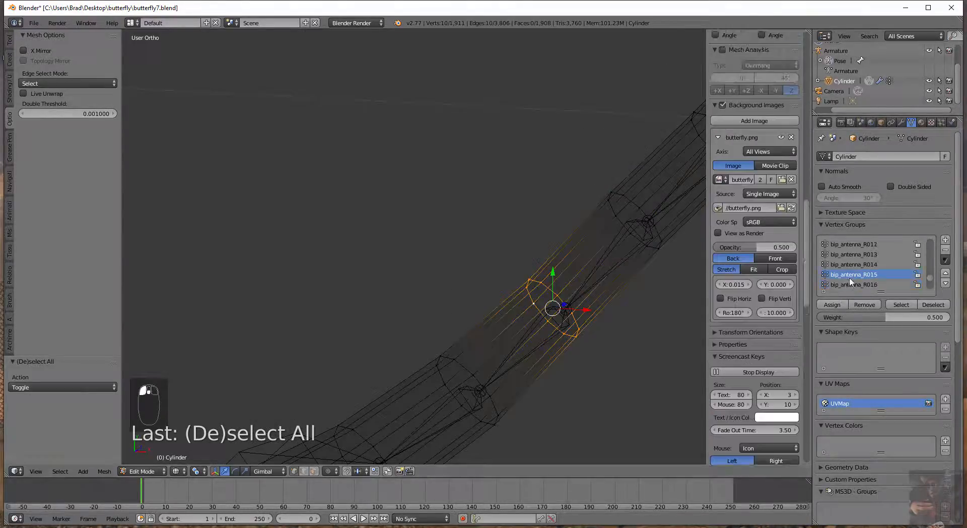
left_click(850, 285)
left_click(837, 305)
Assign the following right antenna edge loop to bip_antenna_R016 and bip_antenna_R017 at weight 0.5.
right_click(451, 390, "alt")
left_click(831, 305)
scroll(850, 277, "down", 2)
left_click(850, 275)
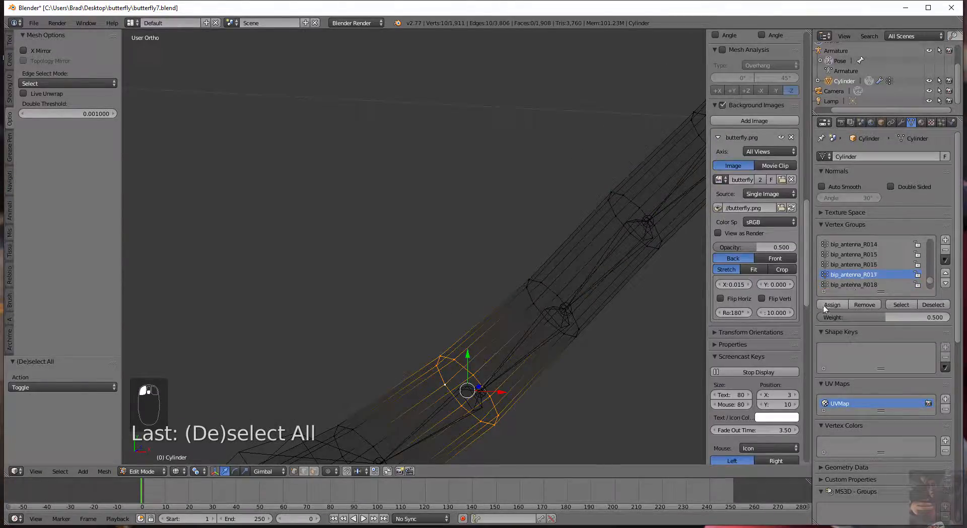
left_click(829, 306)
Assign the next right antenna edge loop, just before the tip widens, to bip_antenna_R017 and bip_antenna_R018 at weight 0.5.
middle_click_drag(341, 459, 433, 319, "shift")
right_click(437, 316, "alt")
left_click(840, 304)
left_click(843, 285)
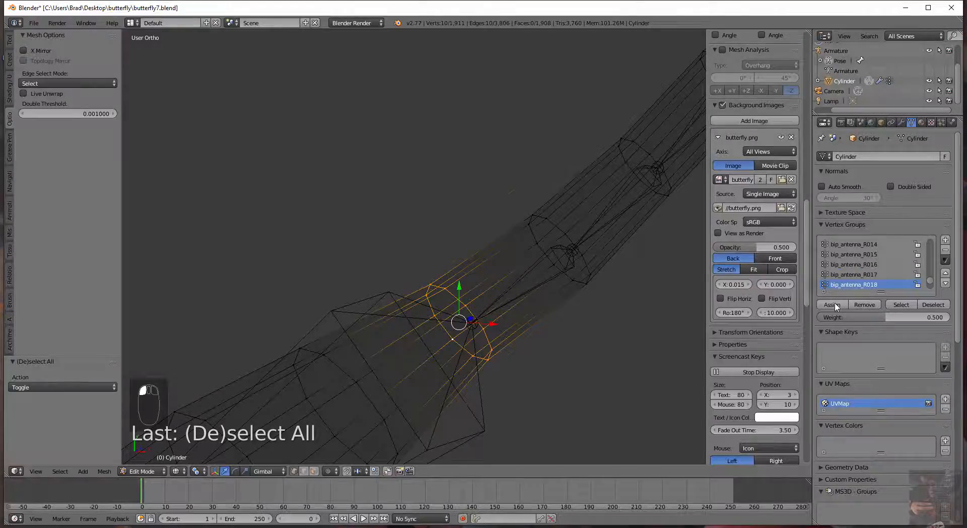
left_click(836, 306)
Select the right antenna tip's remaining edge loops through its end point and assign them to bip_antenna_R018 at weight 1.0.
middle_click_drag(353, 448, 416, 320, "shift")
scroll(416, 320, "down", 3)
right_click(402, 267, "alt")
right_click(346, 308, "alt+shift")
right_click(292, 348, "alt+shift")
right_click(245, 384, "alt+shift")
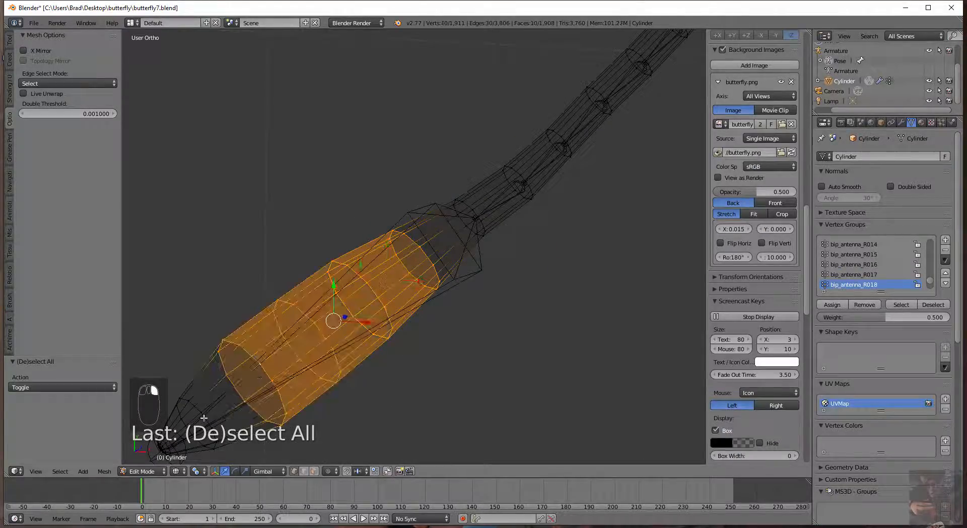
right_click(205, 417, "alt+shift")
middle_click_drag(266, 398, 423, 244, "shift")
key("c")
left_click_drag(301, 280, 319, 299)
right_click(319, 299)
scroll(584, 347, "down", 1)
left_click_drag(883, 318, 949, 323)
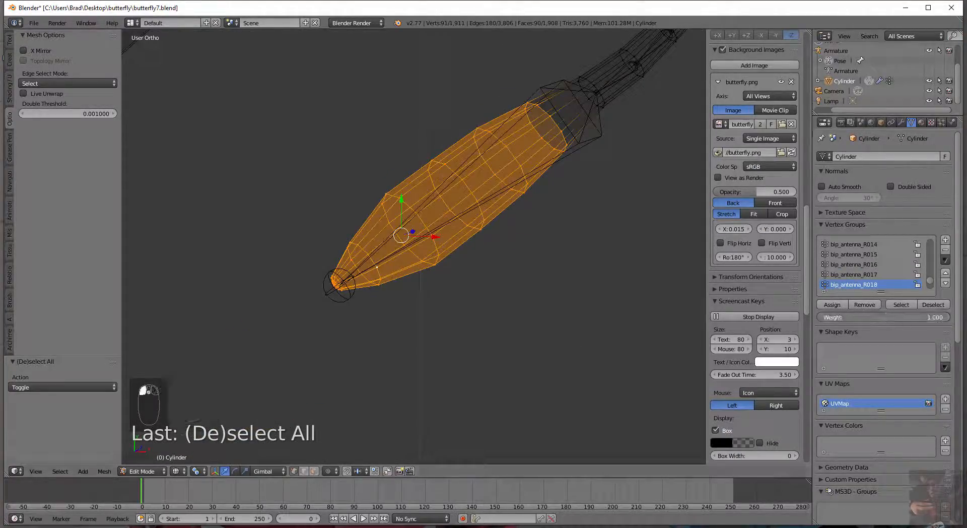
left_click(833, 305)
Examine the whole butterfly mesh, especially both antennas and where they meet the head.
scroll(753, 298, "up", 3)
scroll(446, 282, "down", 10)
middle_click_drag(446, 307, 438, 450, "shift")
scroll(448, 392, "up", 2)
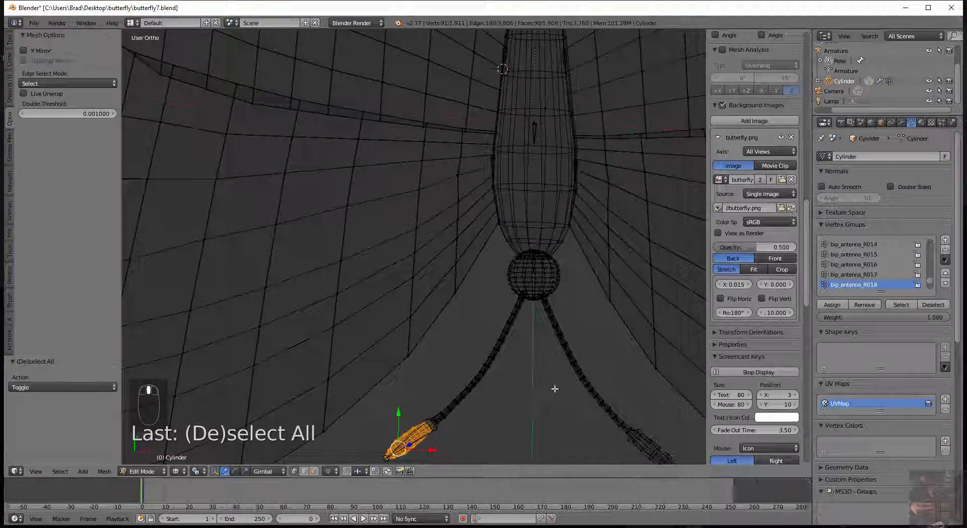
middle_click_drag(555, 389, 502, 395, "shift")
scroll(500, 389, "up", 4)
scroll(500, 388, "down", 4)
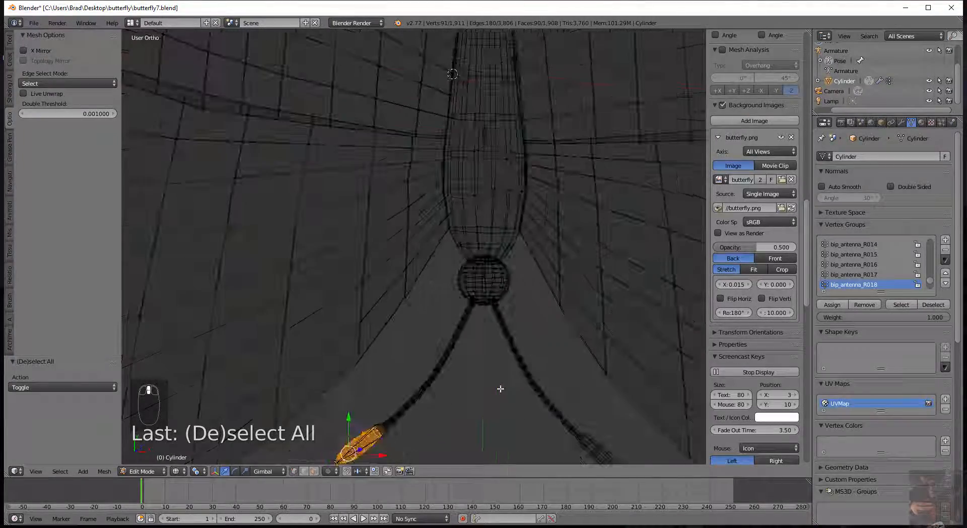
scroll(500, 389, "down", 2)
scroll(457, 369, "down", 1)
scroll(486, 340, "up", 4)
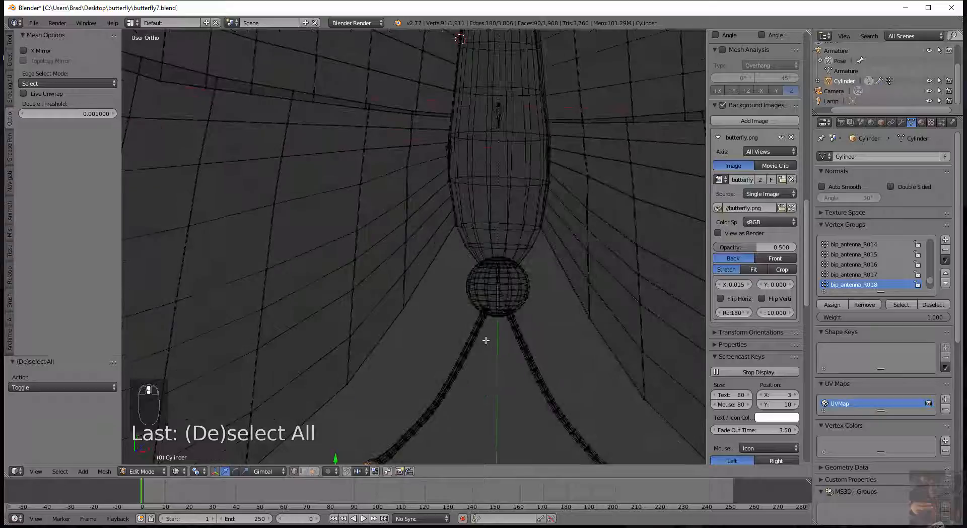
scroll(463, 391, "down", 5)
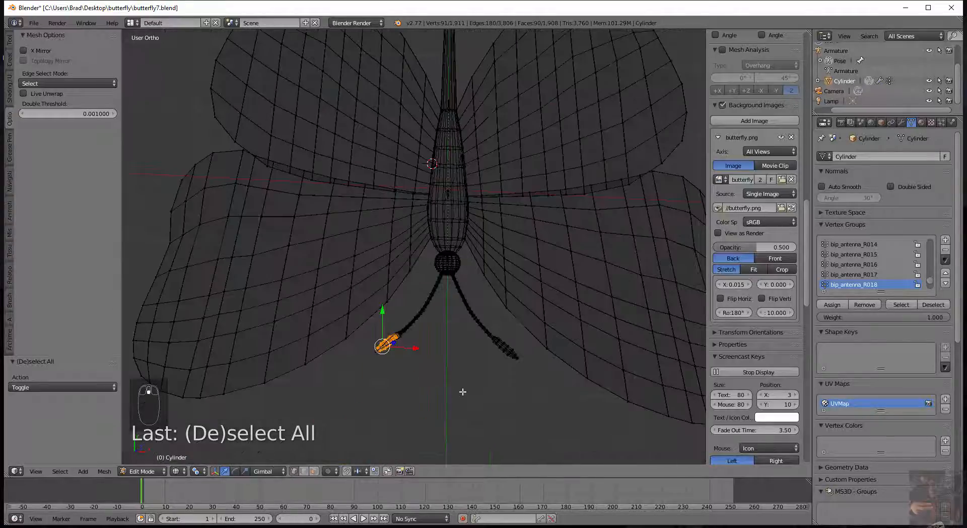
Open the butterfly mesh's modifier settings and examine its Armature modifier.
left_click(142, 472)
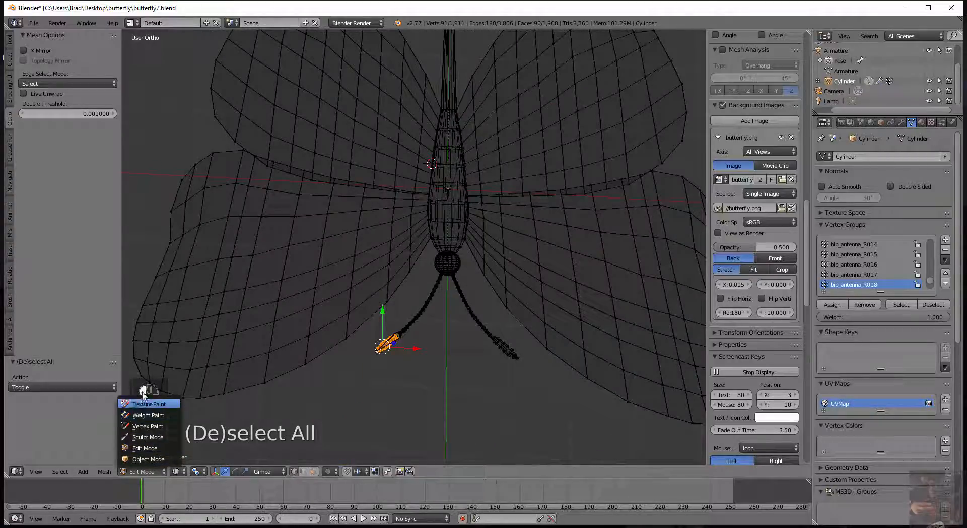
left_click(902, 123)
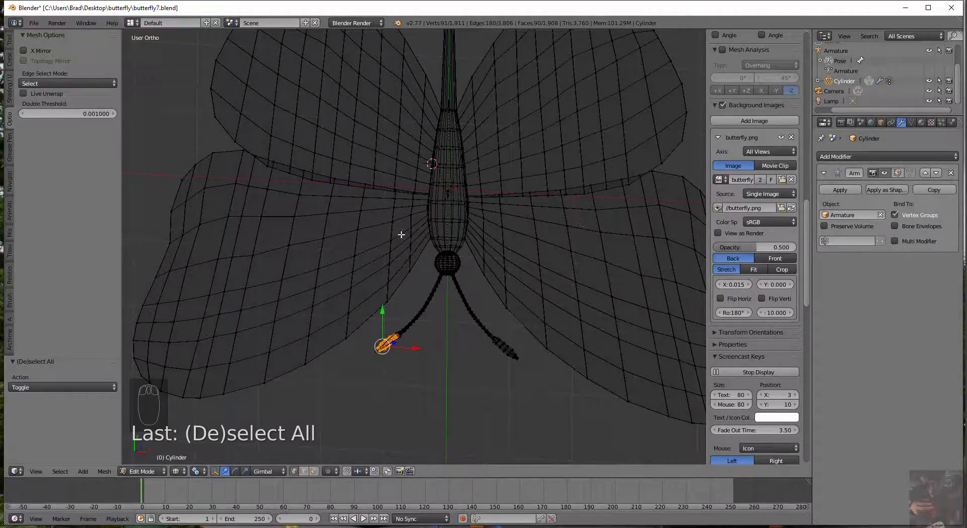
scroll(438, 215, "up", 2)
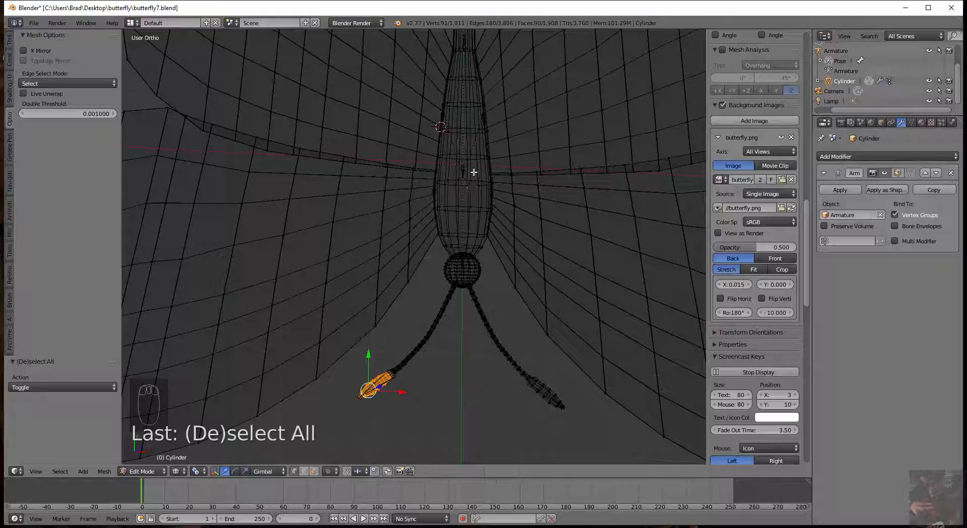
scroll(528, 312, "down", 3)
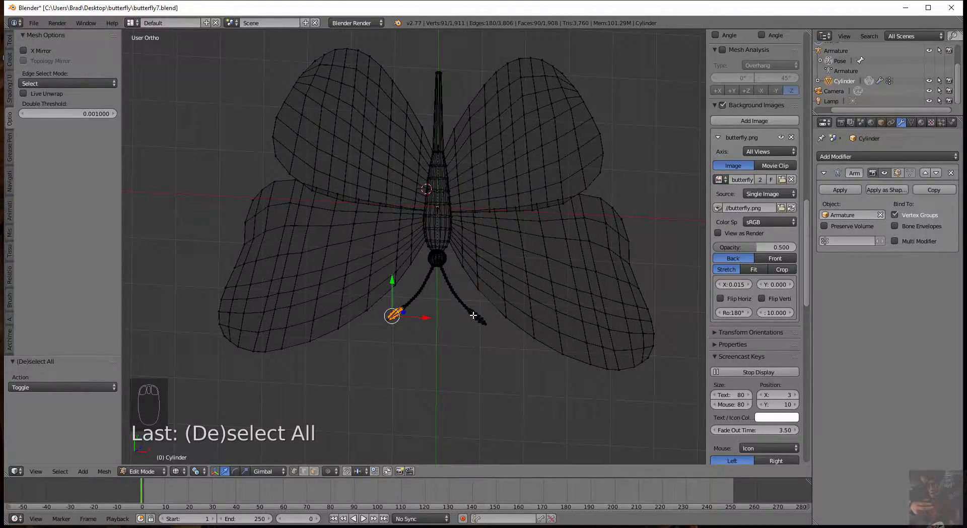
scroll(473, 315, "up", 3)
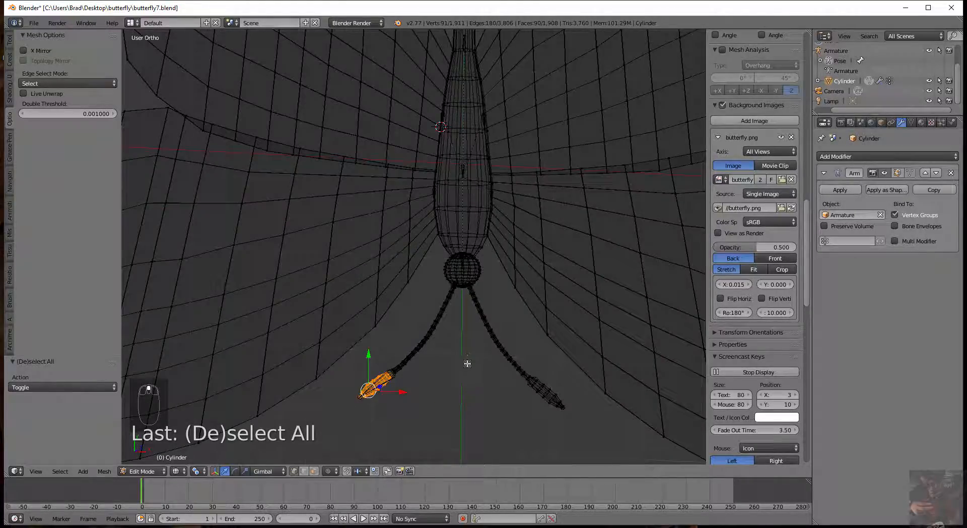
Leave Edit Mode on the mesh and select the armature bones of both antennas.
left_click(142, 472)
key("Tab")
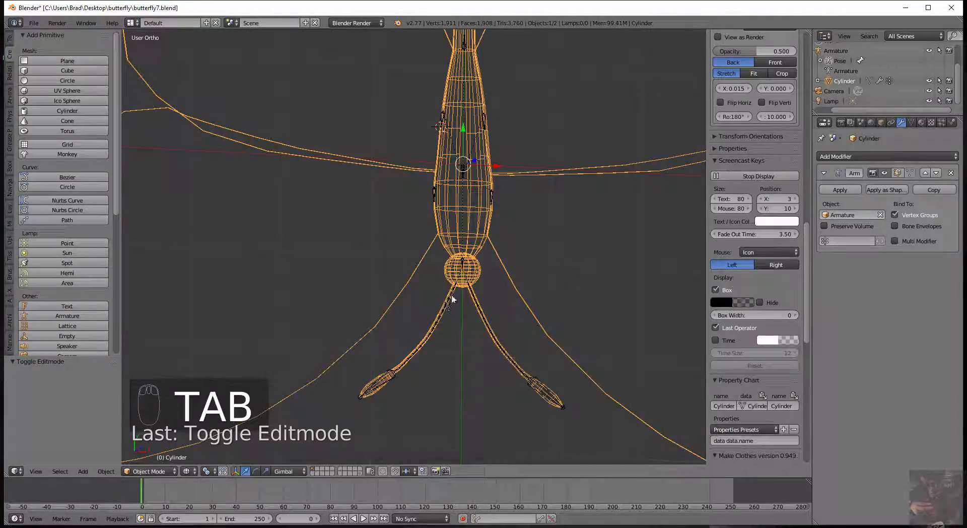
right_click(453, 292)
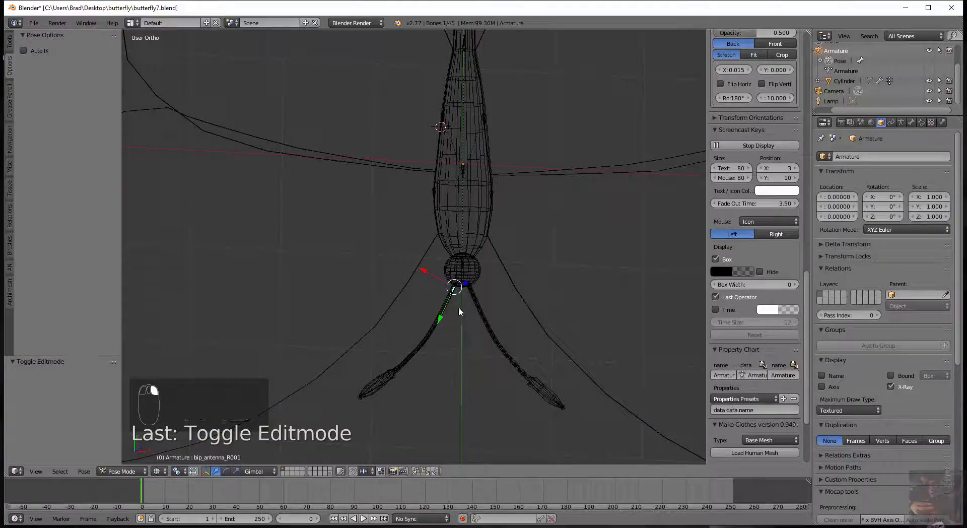
key("c")
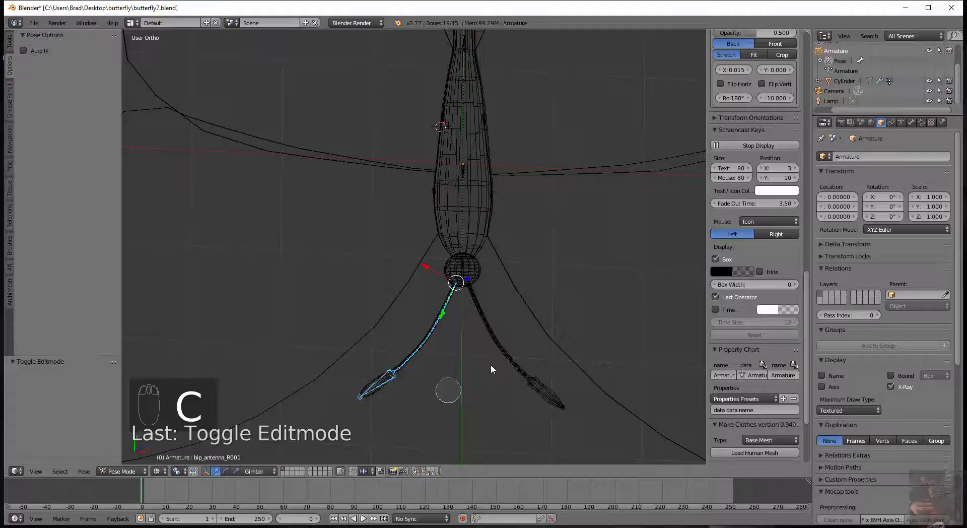
left_click_drag(476, 293, 483, 319)
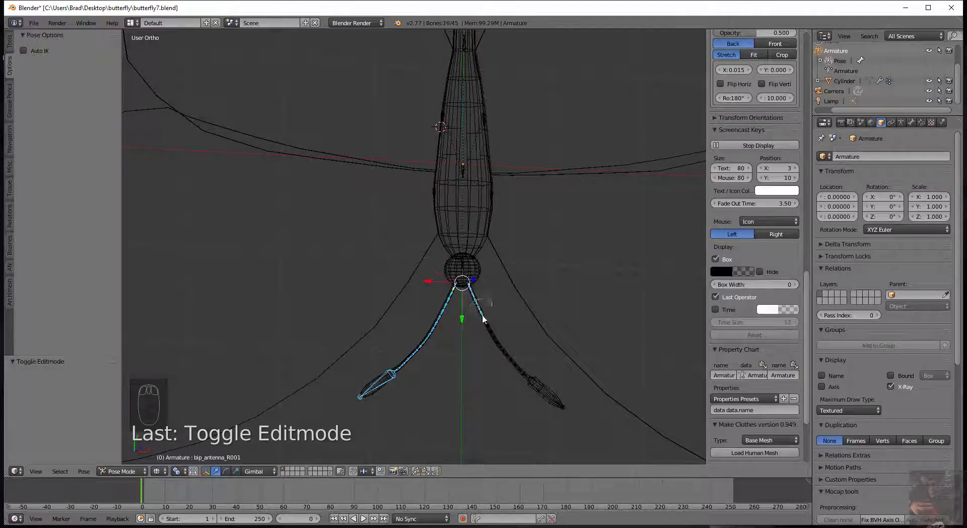
right_click(509, 410)
Test the antenna deformation by rotating the selected bones in the view plane and with trackball rotation, cancelling both rotations.
key("r")
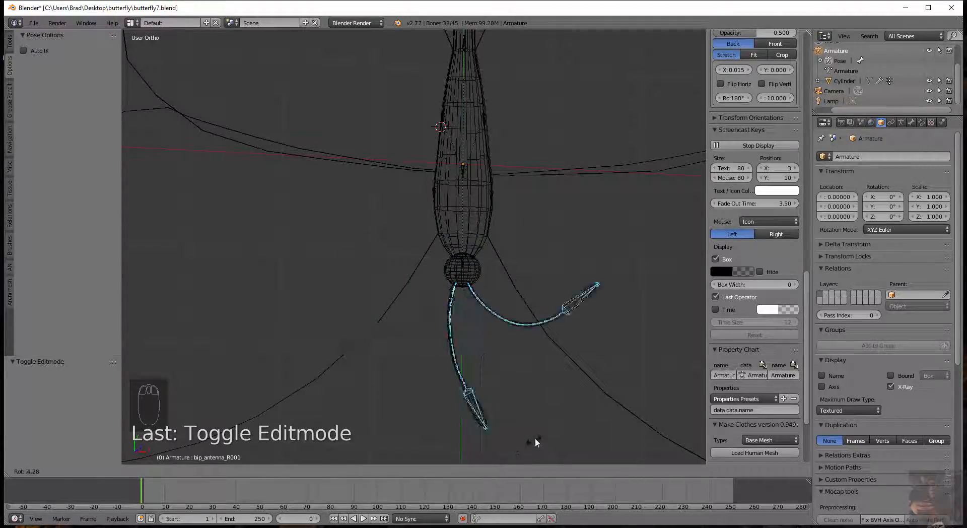
right_click(515, 447)
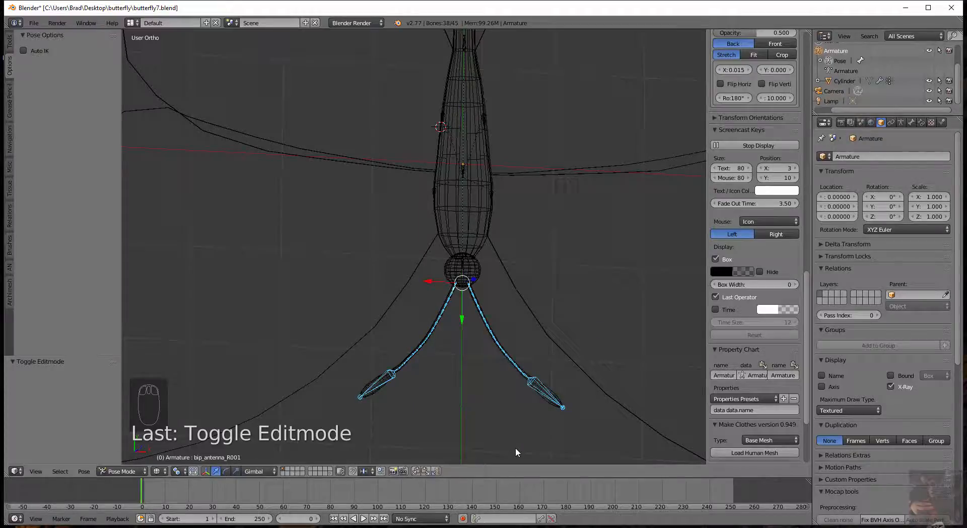
key("r")
key("r")
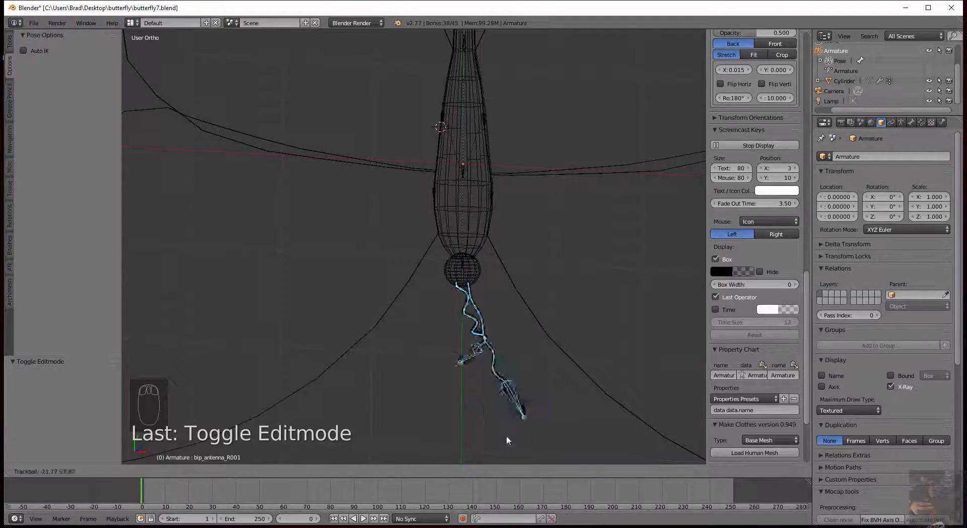
right_click(515, 421)
Test-rotate the bip_body bone to check how the body follows it, and cancel the rotation.
scroll(443, 415, "down", 3)
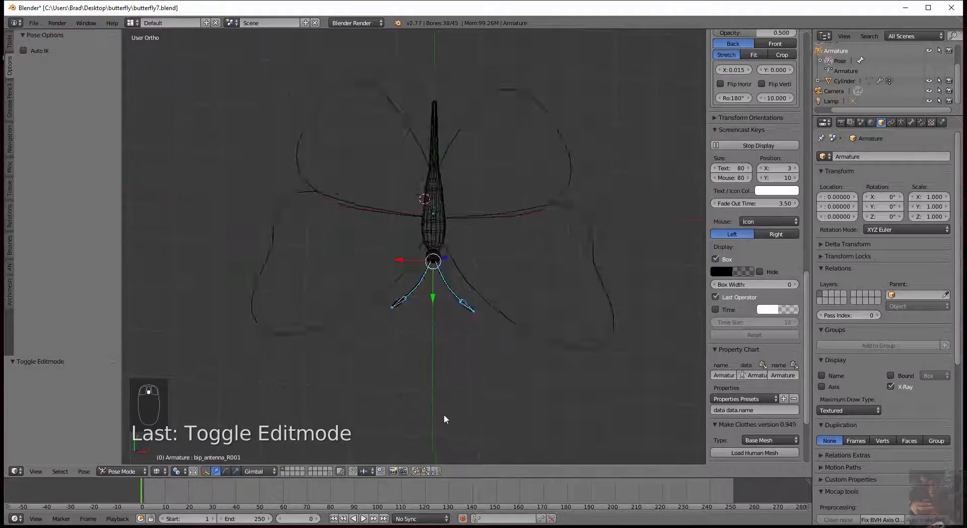
middle_click_drag(538, 281, 453, 287)
scroll(451, 282, "up", 5)
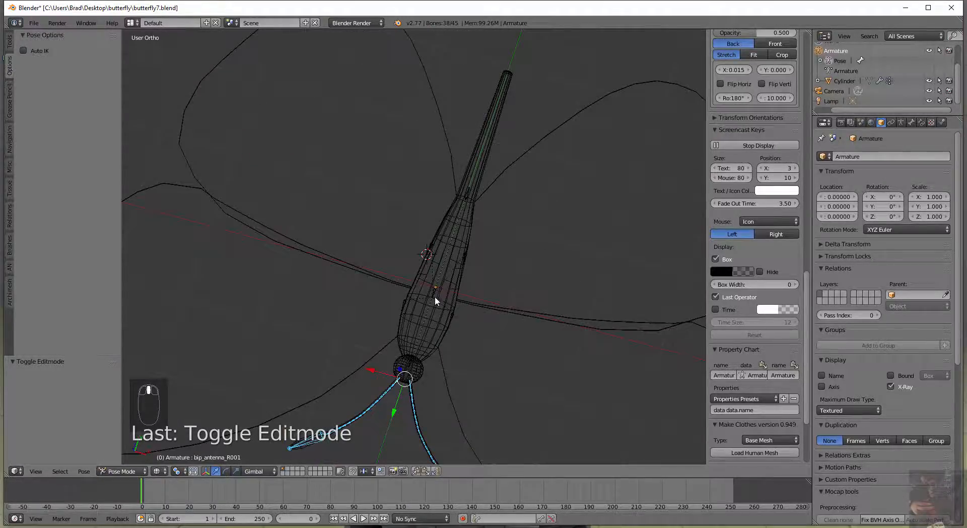
right_click(435, 297)
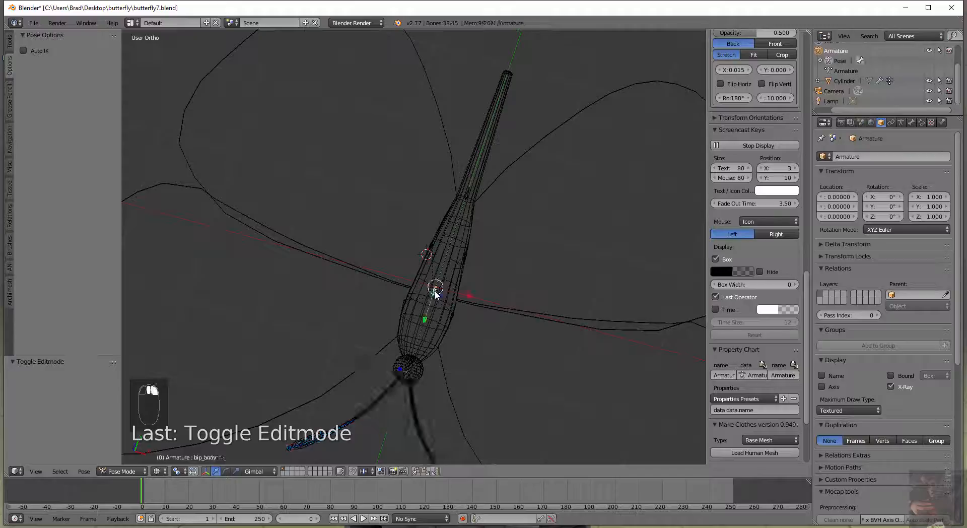
key("r")
right_click(493, 308)
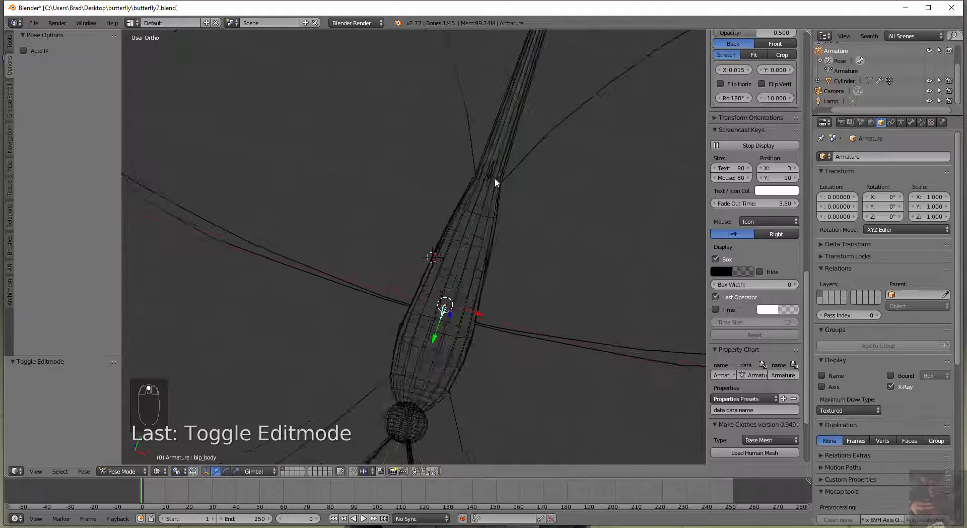
Test-rotate the bip_tail bone to check the tail's deformation, and cancel the rotation.
right_click(494, 167)
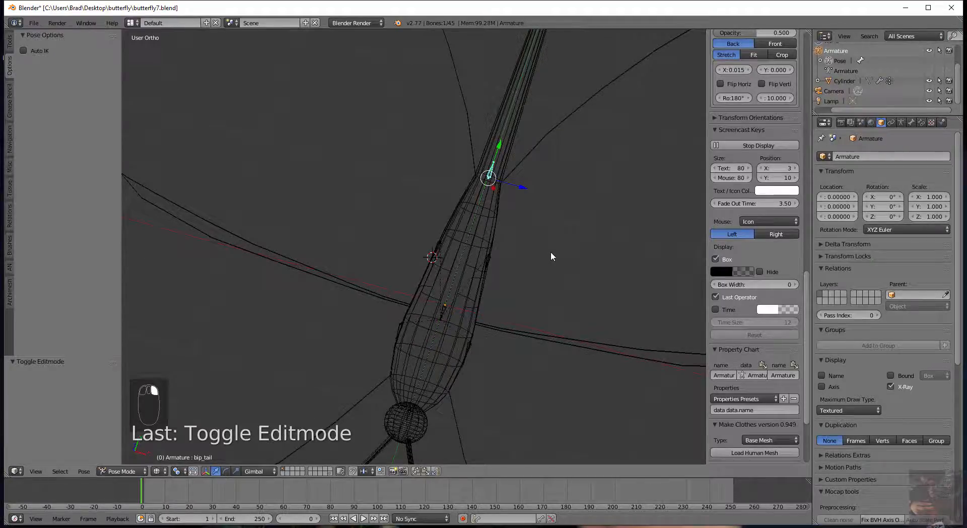
key("r")
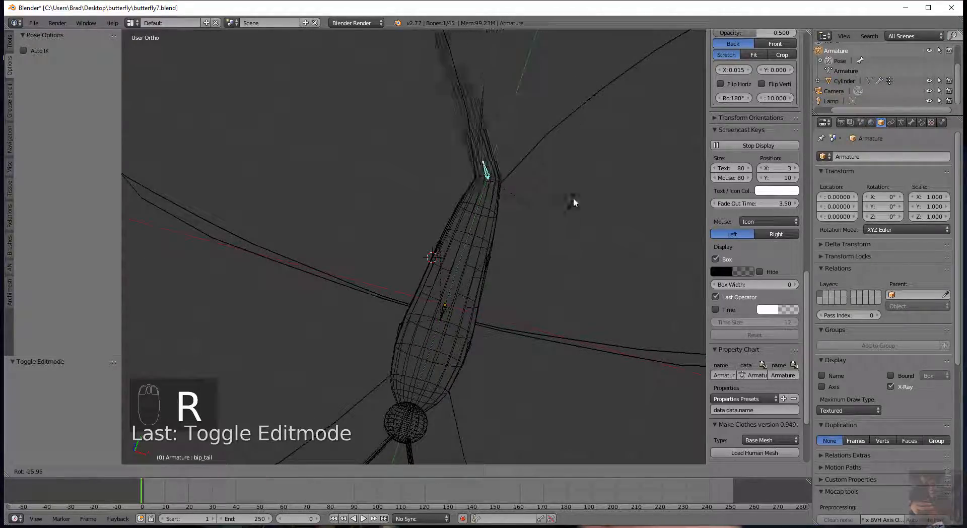
right_click(558, 215)
Test-rotate the bip_head bone to check how the head and antennas follow it.
scroll(481, 305, "down", 4)
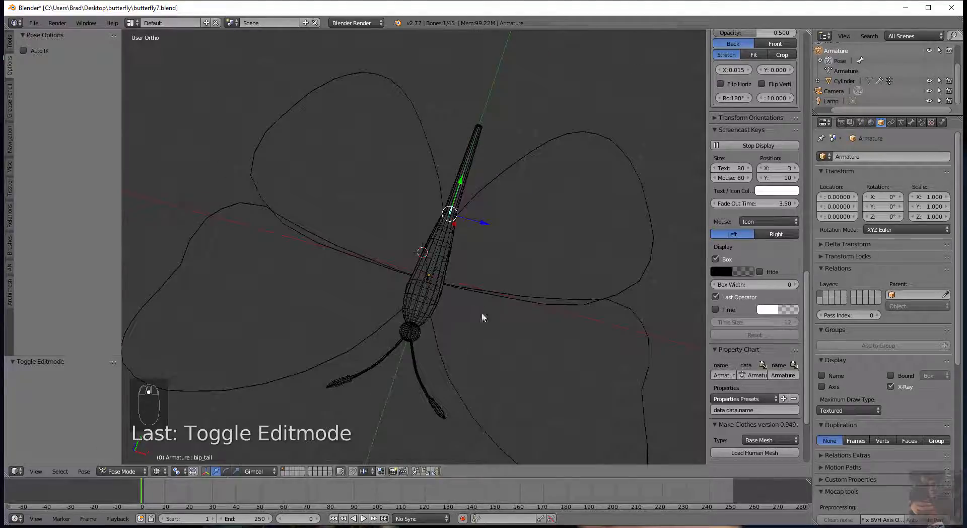
right_click(412, 336)
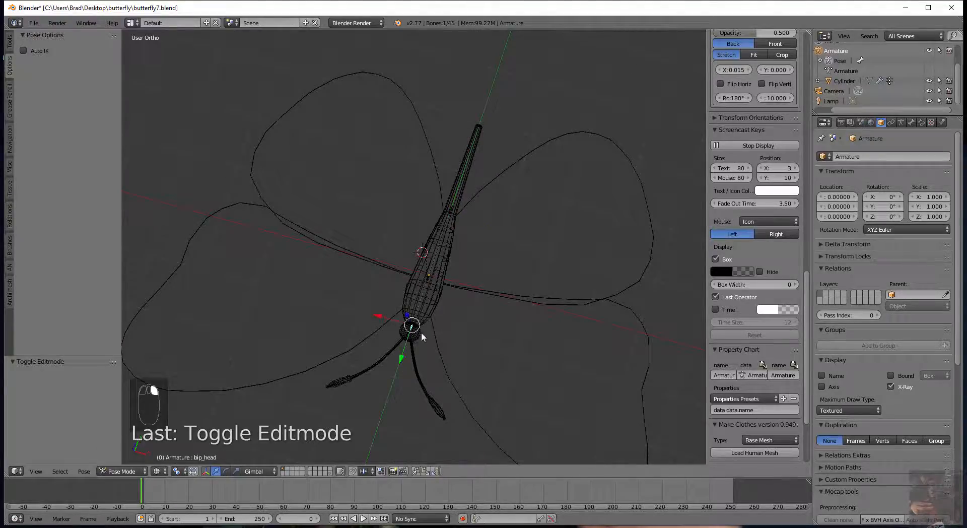
key("r")
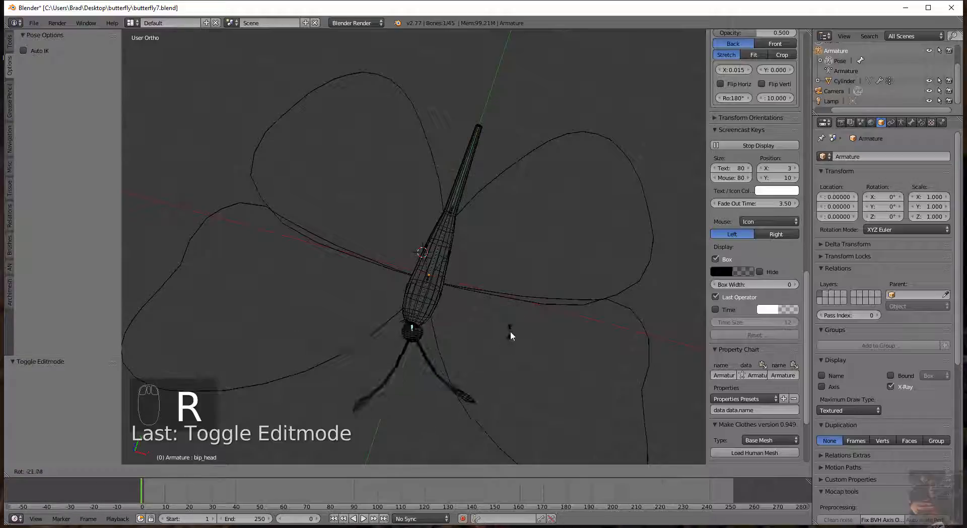
left_click(433, 412)
Switch the viewport from wireframe to textured display and examine the rigged butterfly from several angles and distances.
mouse_move(434, 413)
middle_mouse_down()
mouse_move(380, 388)
mouse_move(389, 252)
mouse_move(406, 263)
mouse_move(410, 216)
mouse_move(400, 362)
mouse_move(486, 369)
mouse_move(479, 360)
middle_mouse_up()
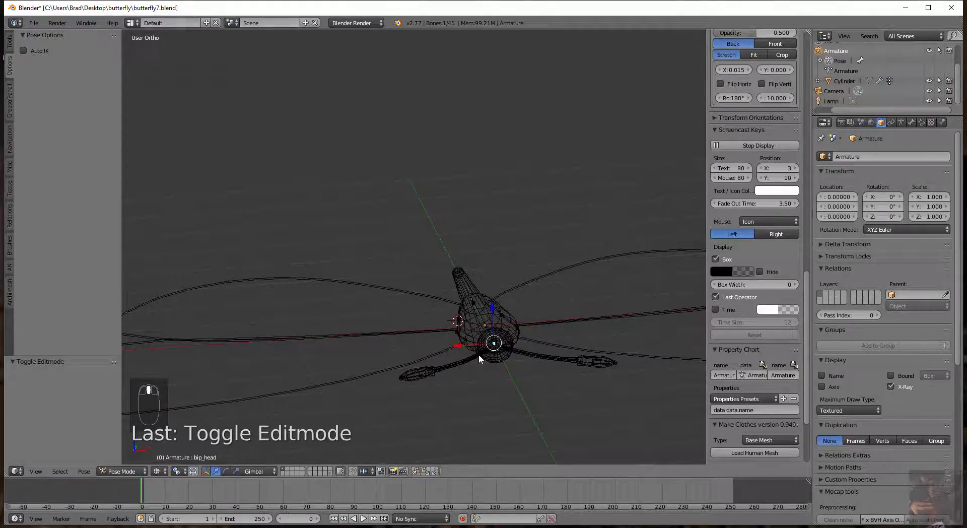
key("z")
scroll(503, 346, "down", 4)
middle_click_drag(506, 328, 468, 378)
scroll(467, 377, "up", 5)
scroll(464, 379, "down", 5)
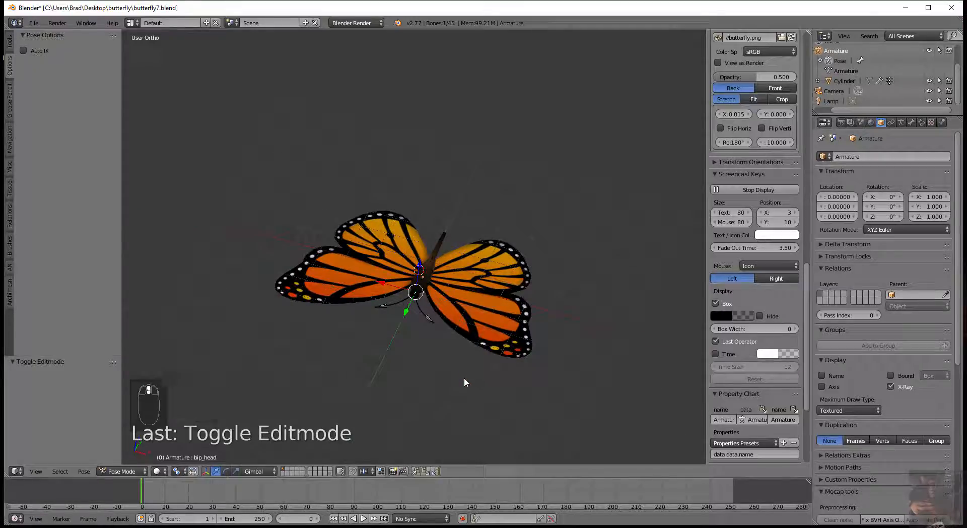
scroll(464, 379, "up", 5)
scroll(464, 382, "down", 5)
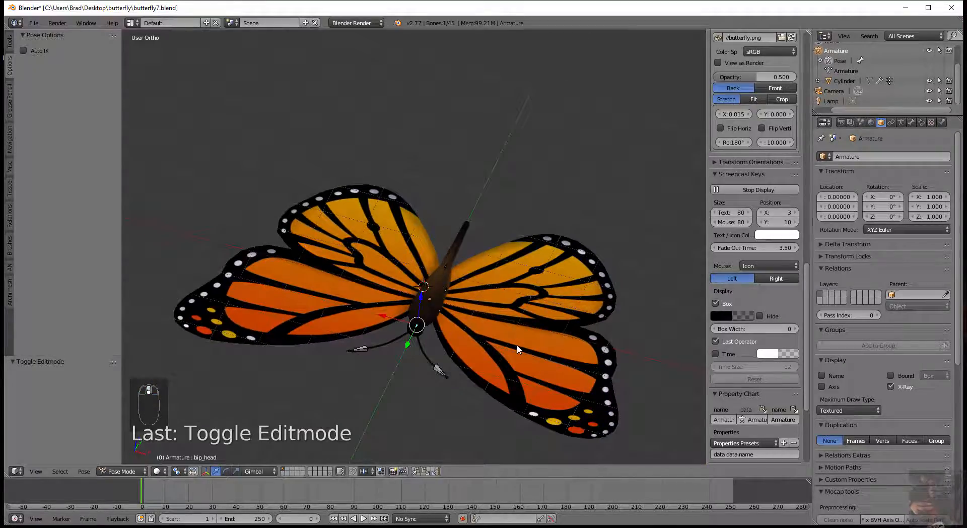
middle_click_drag(492, 367, 487, 398)
scroll(494, 383, "up", 4)
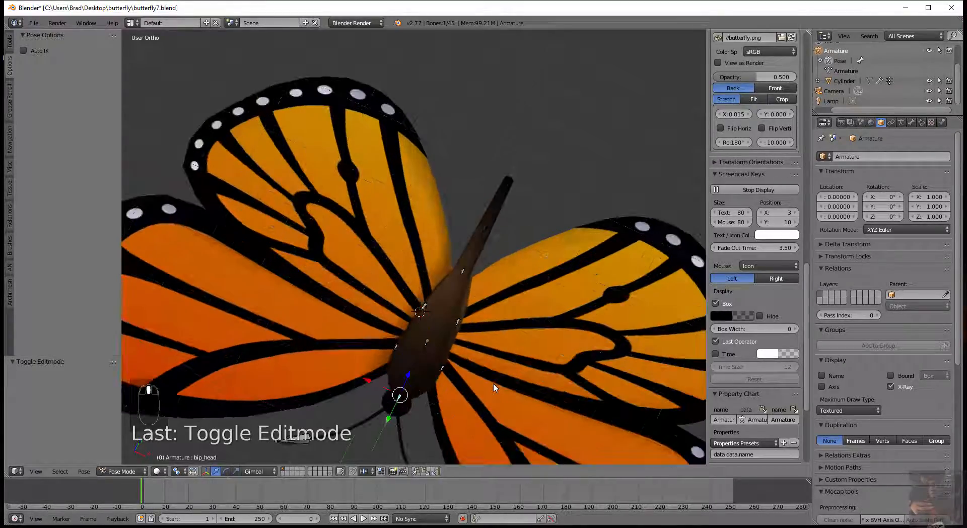
scroll(494, 387, "down", 4)
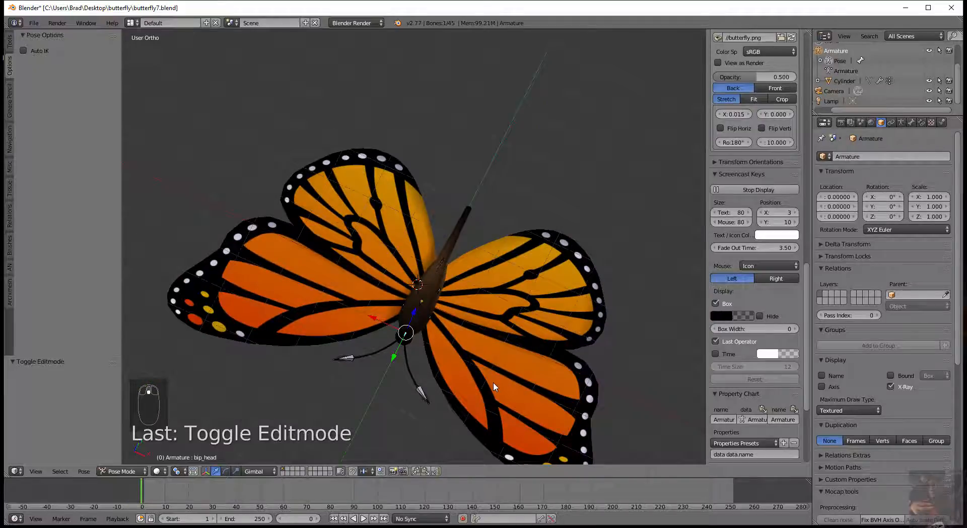